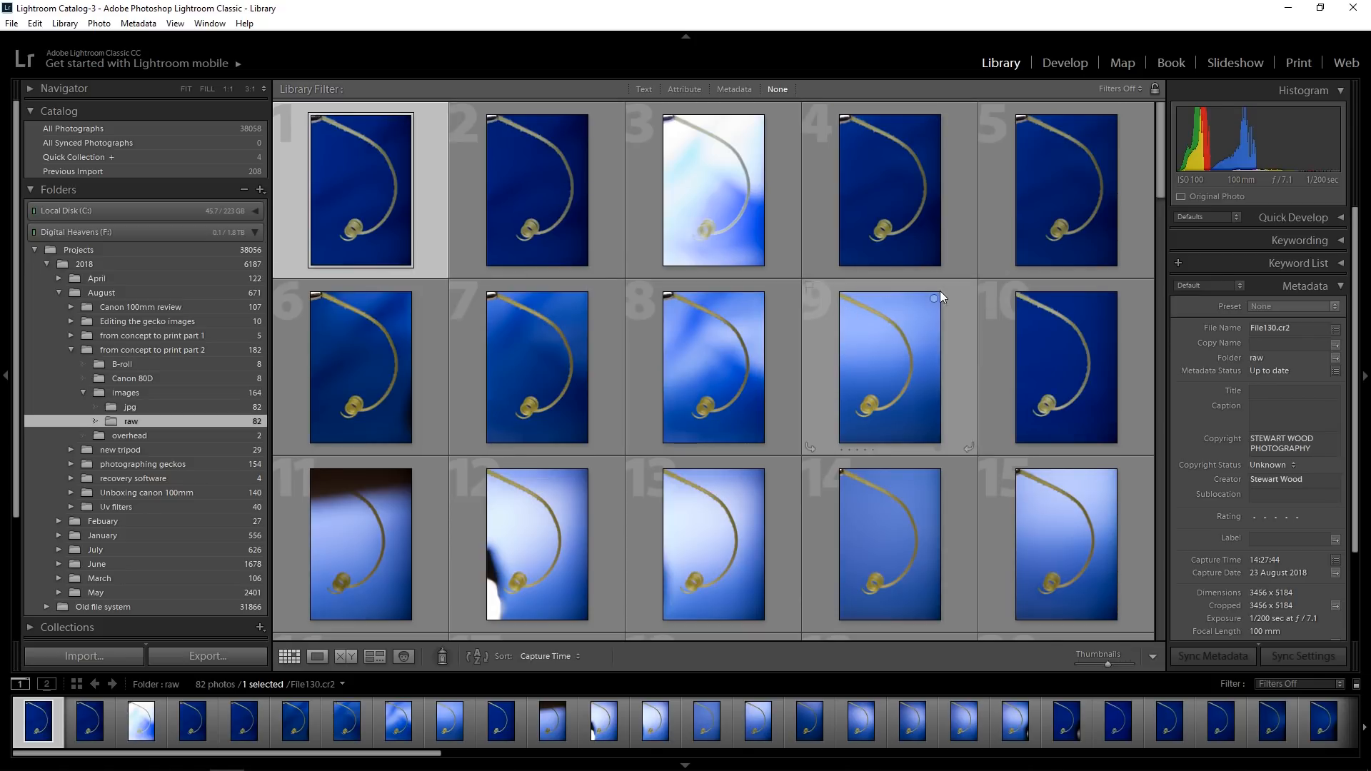
# Flag all photos in the raw folder as picks and filter the library to show only flagged photos
pyautogui.scroll(-15, 1134, 371)
pyautogui.scroll(-3, 1142, 493)
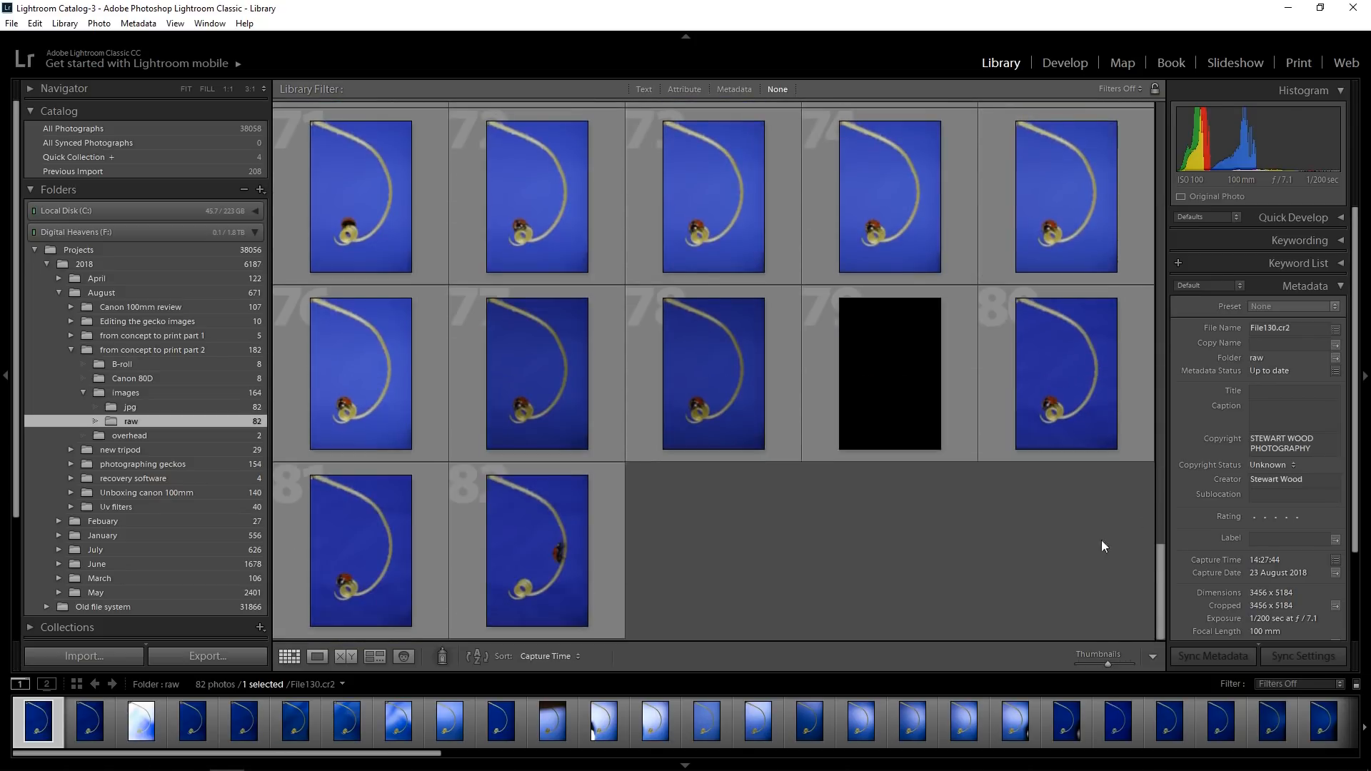
pyautogui.hotkey('ctrl', 'a')
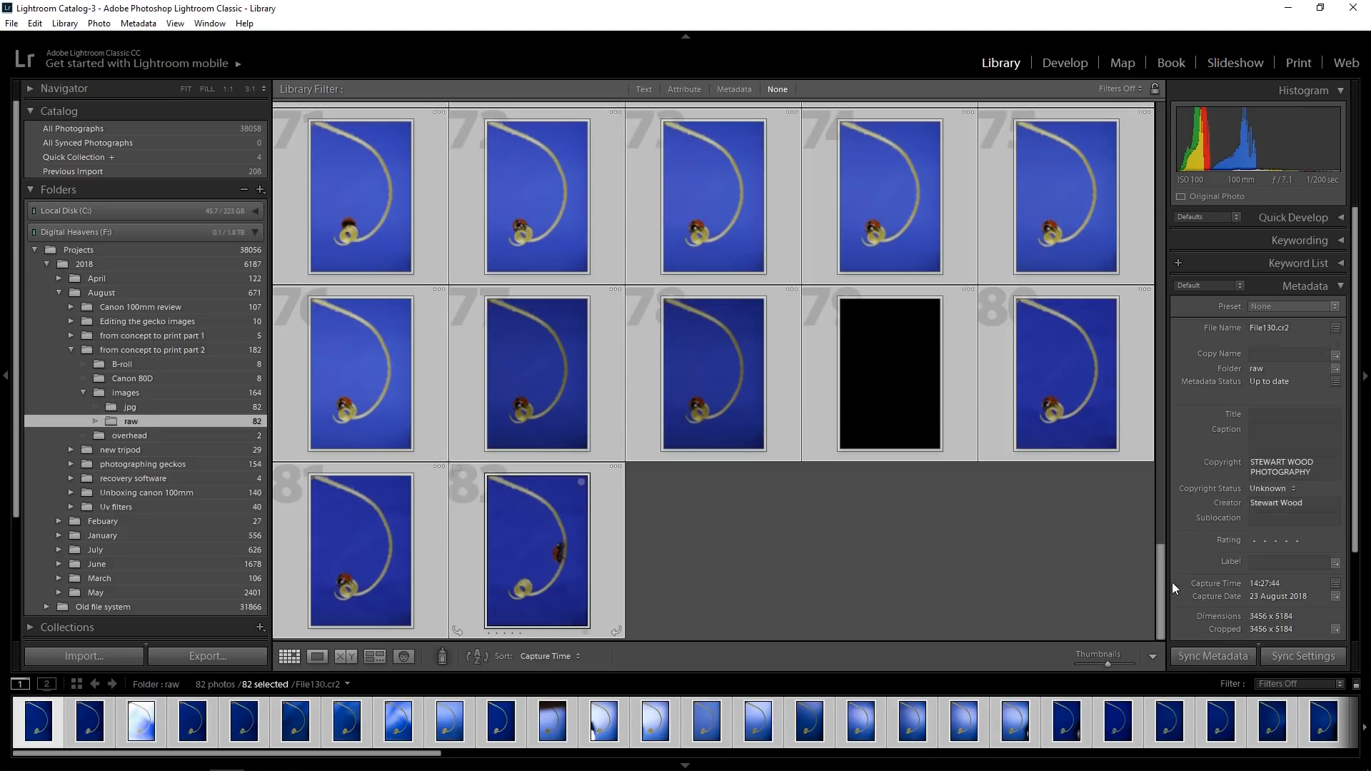
pyautogui.press('p')
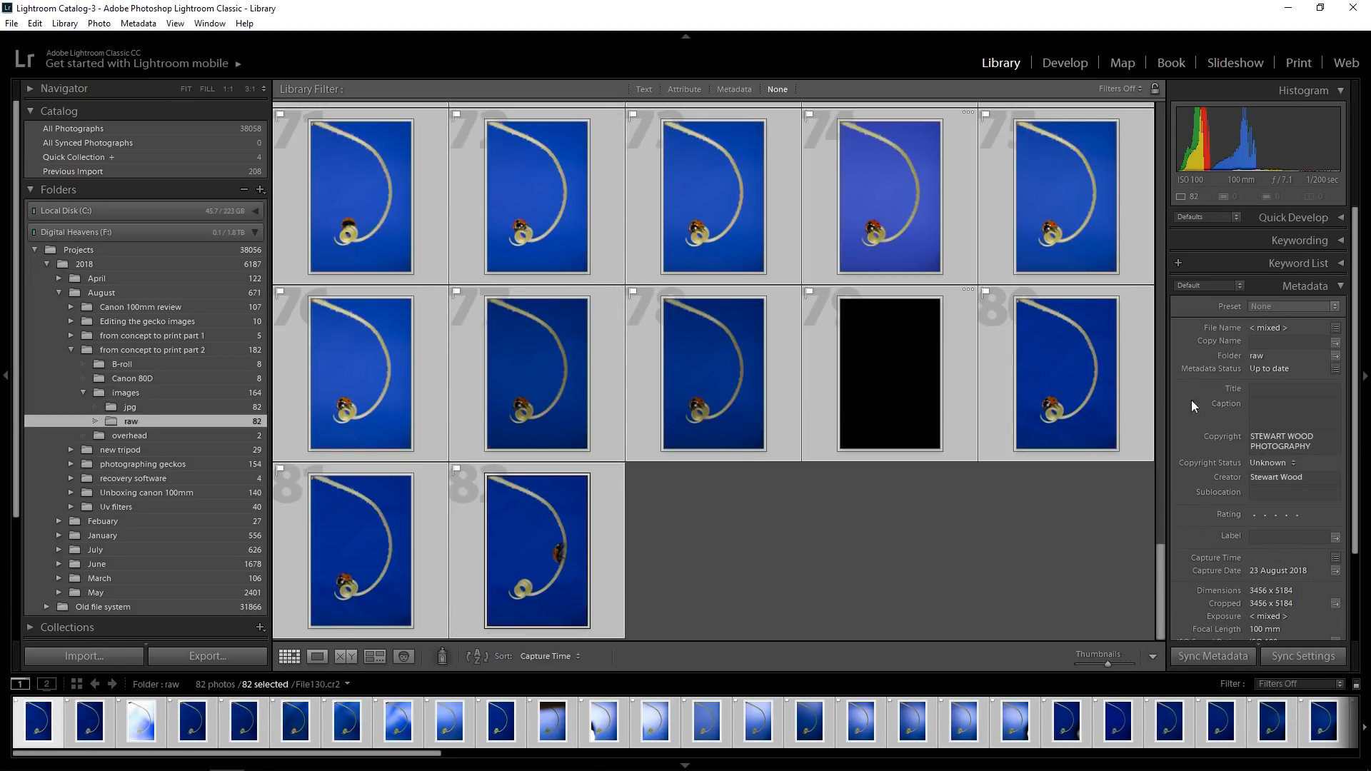
pyautogui.click(1121, 88)
pyautogui.click(982, 170)
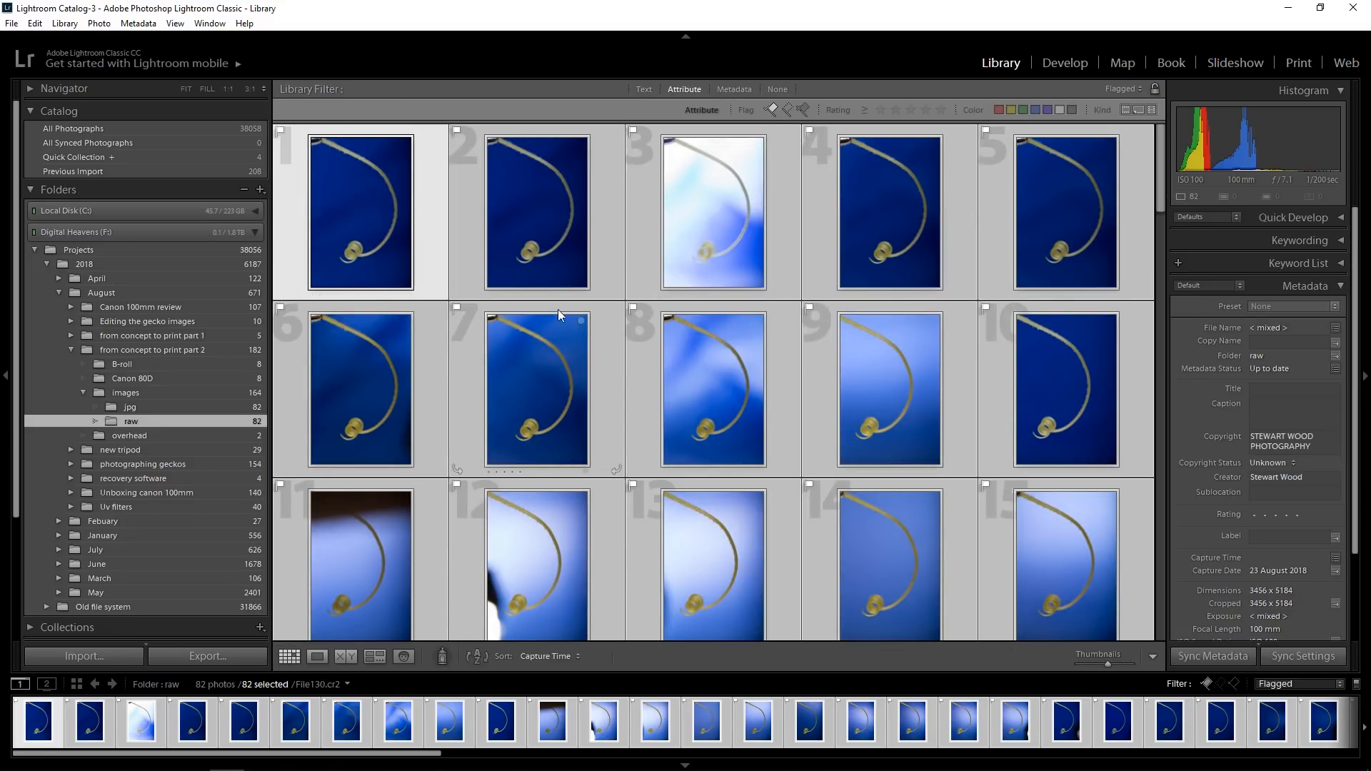
# Reject photos 1 through 36, the ones taken before the ladybird appears on the stem
pyautogui.click(457, 293)
pyautogui.click(341, 260)
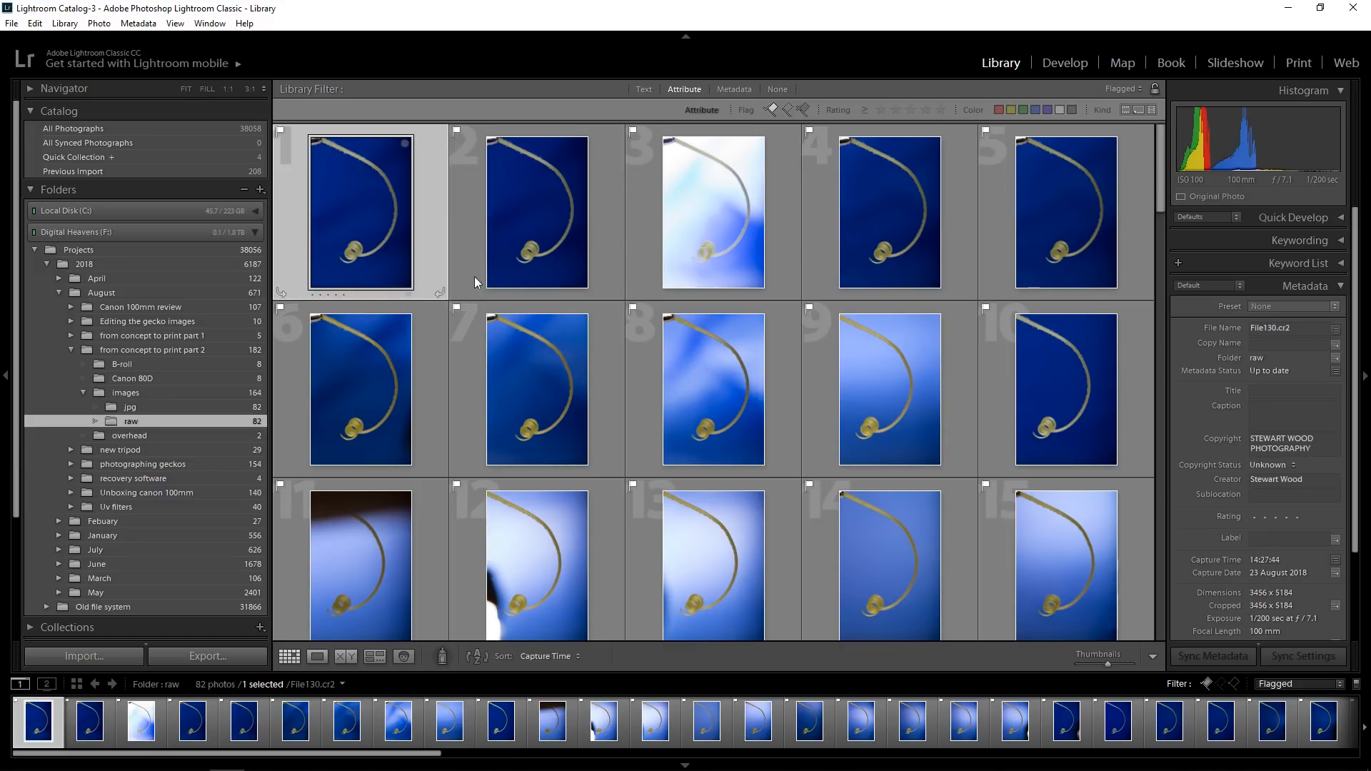
pyautogui.scroll(-2, 939, 285)
pyautogui.scroll(-6, 940, 286)
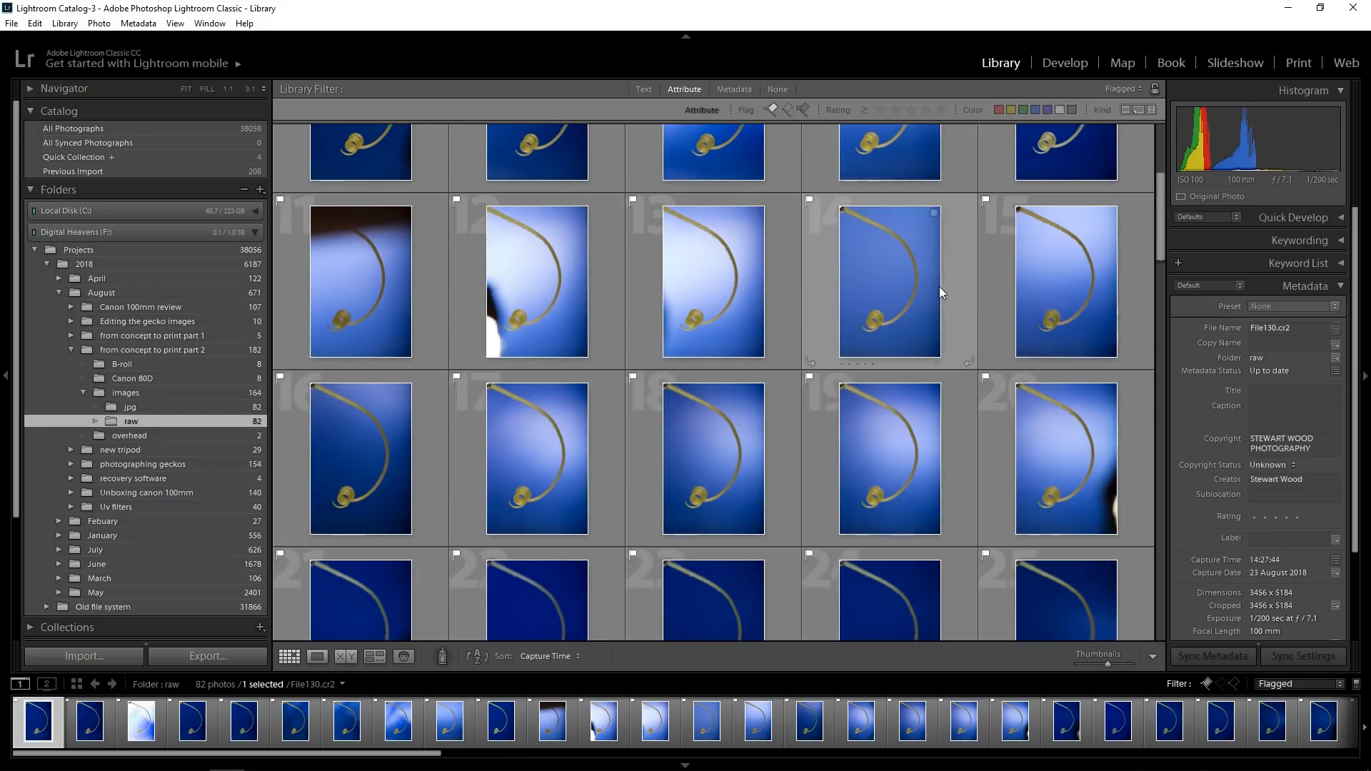
pyautogui.scroll(-3, 930, 278)
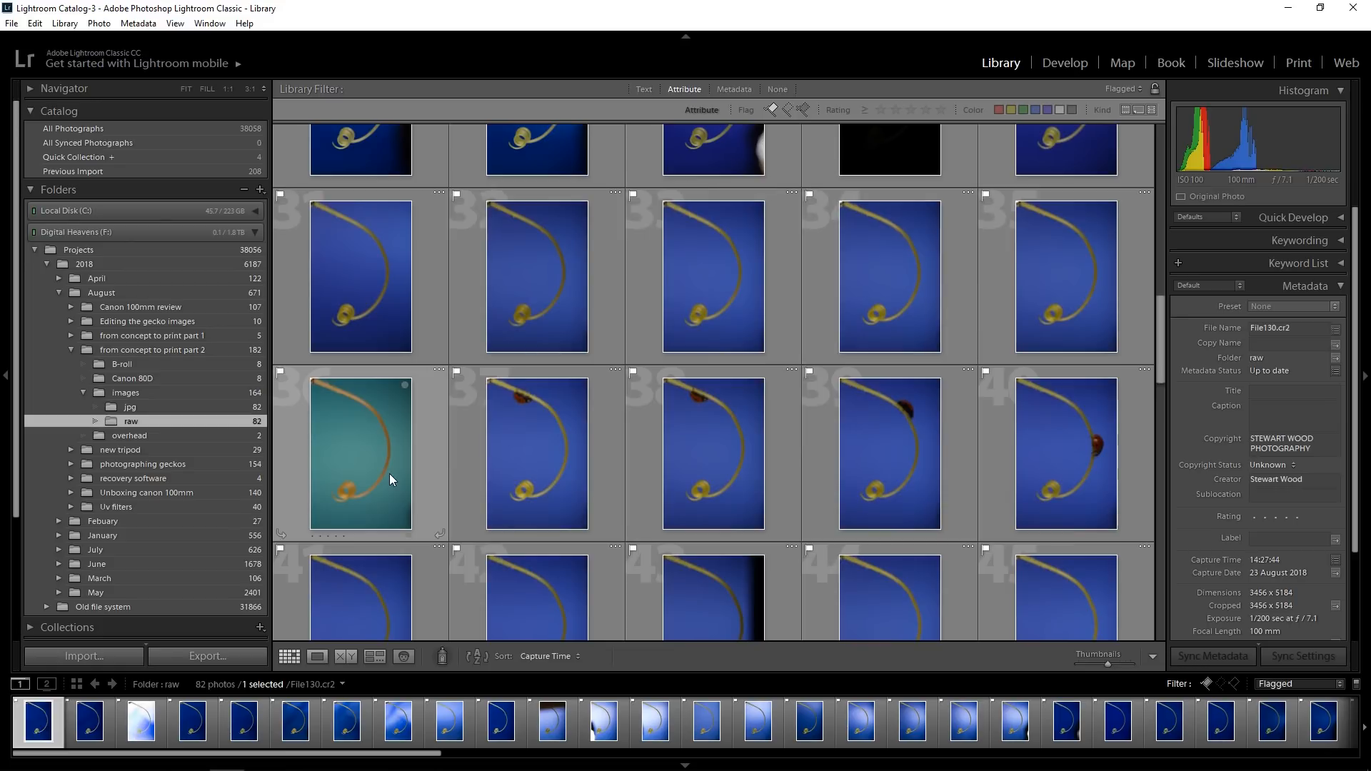
pyautogui.keyDown('shift'); pyautogui.click(388, 474); pyautogui.keyUp('shift')
pyautogui.press('x')
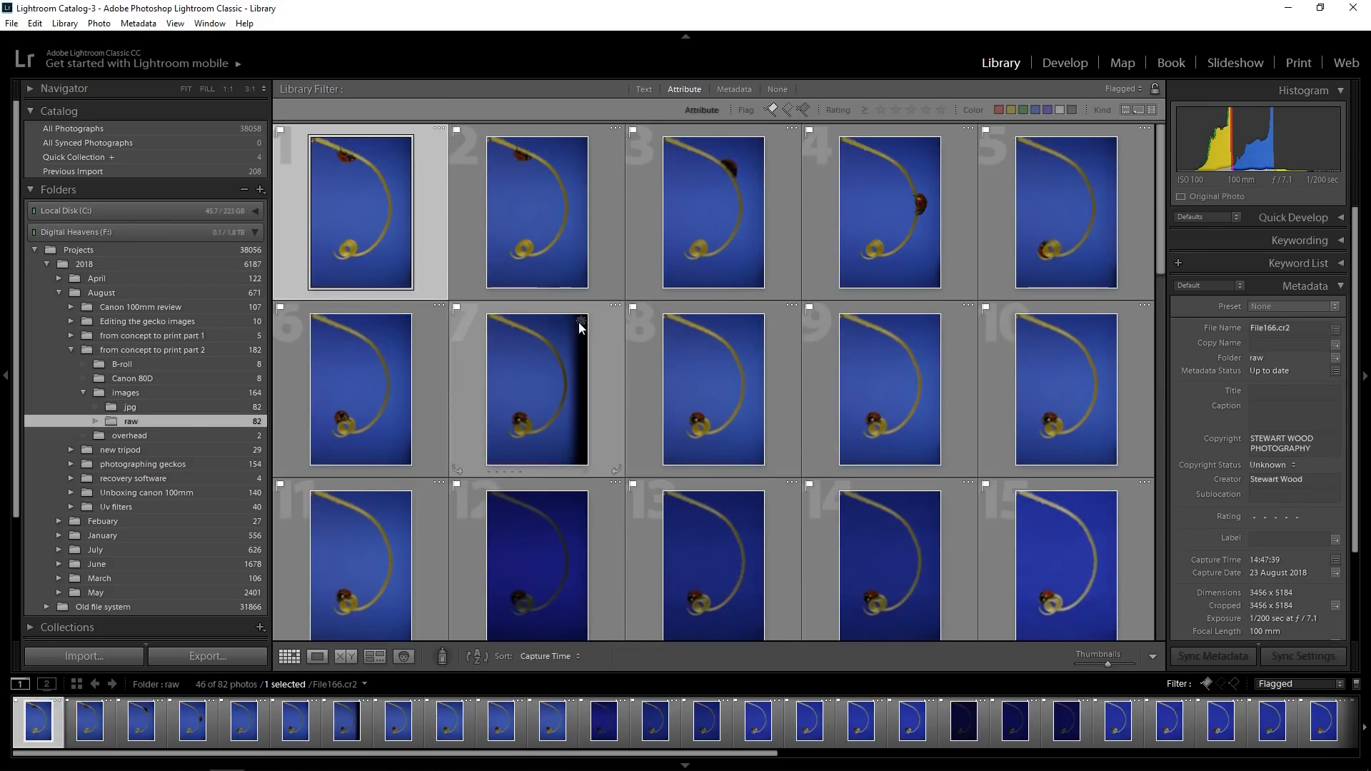
# Switch to the Develop module and reject the first four photos, File166 to File169, with the ladybird still on the upper stem
pyautogui.click(1058, 64)
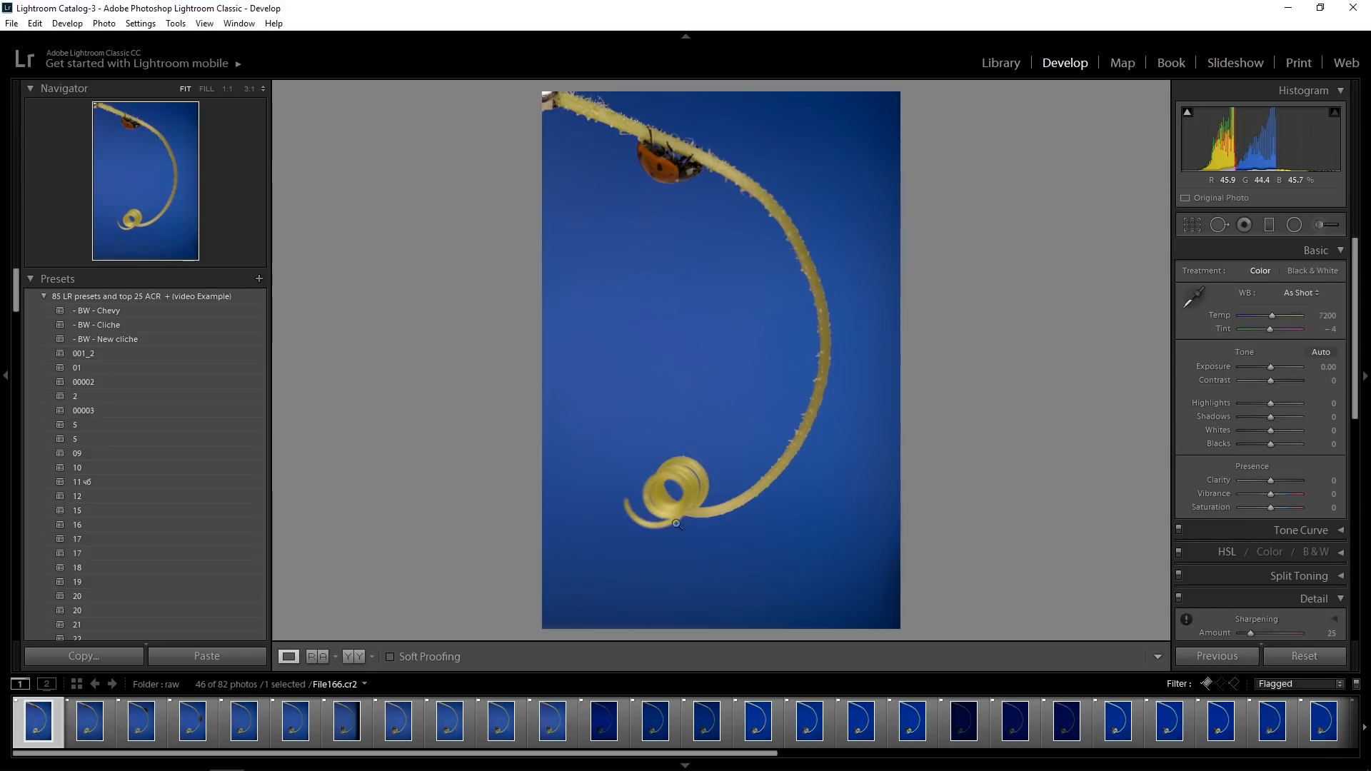
pyautogui.click(202, 727)
pyautogui.click(245, 734)
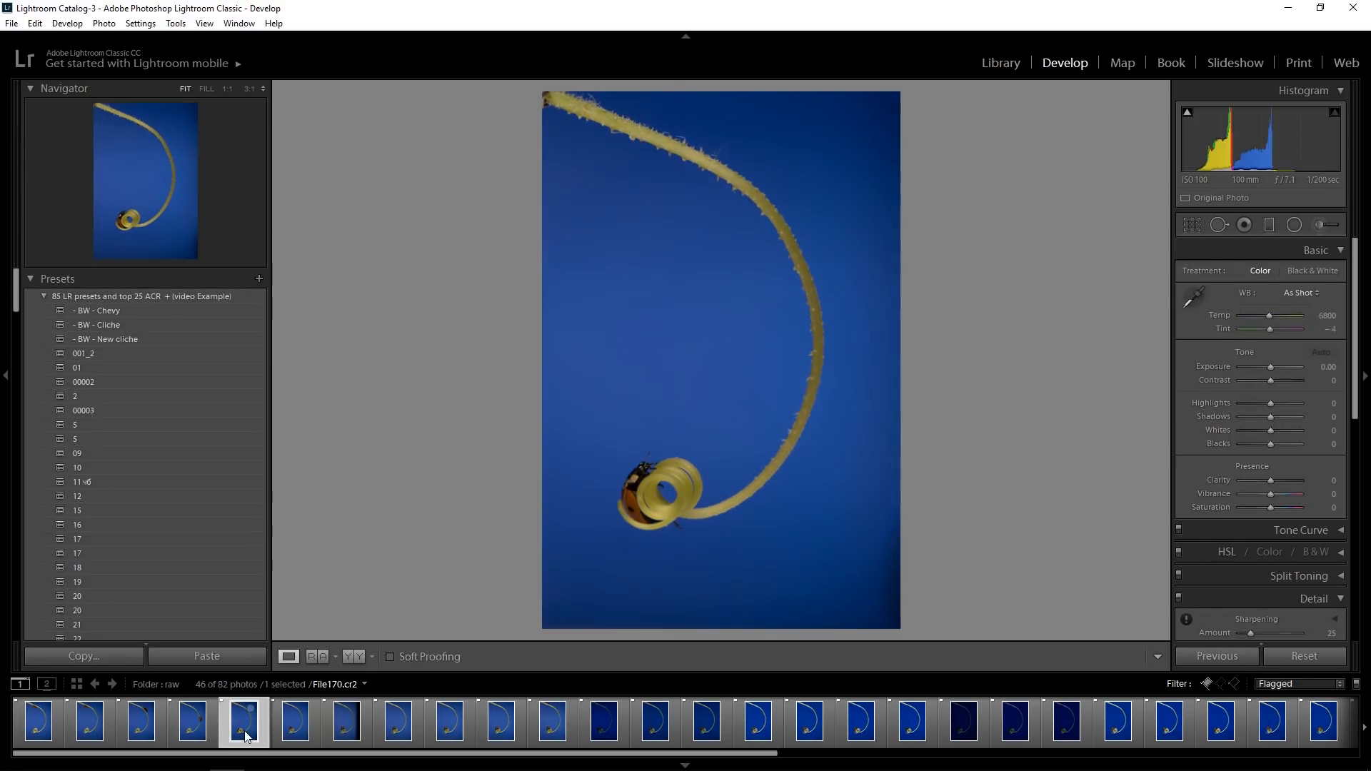
pyautogui.click(44, 732)
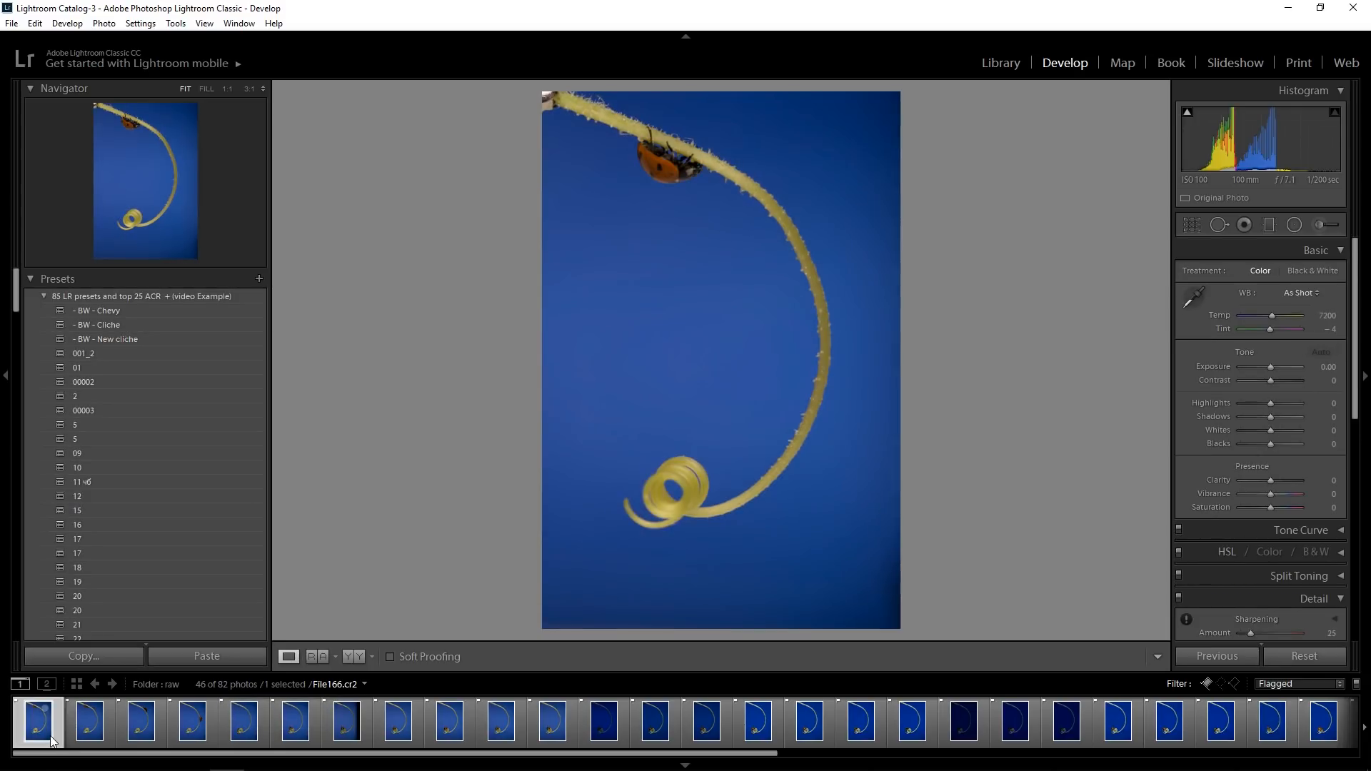
pyautogui.press('x')
pyautogui.press('x')
pyautogui.press('x')
pyautogui.press('x')
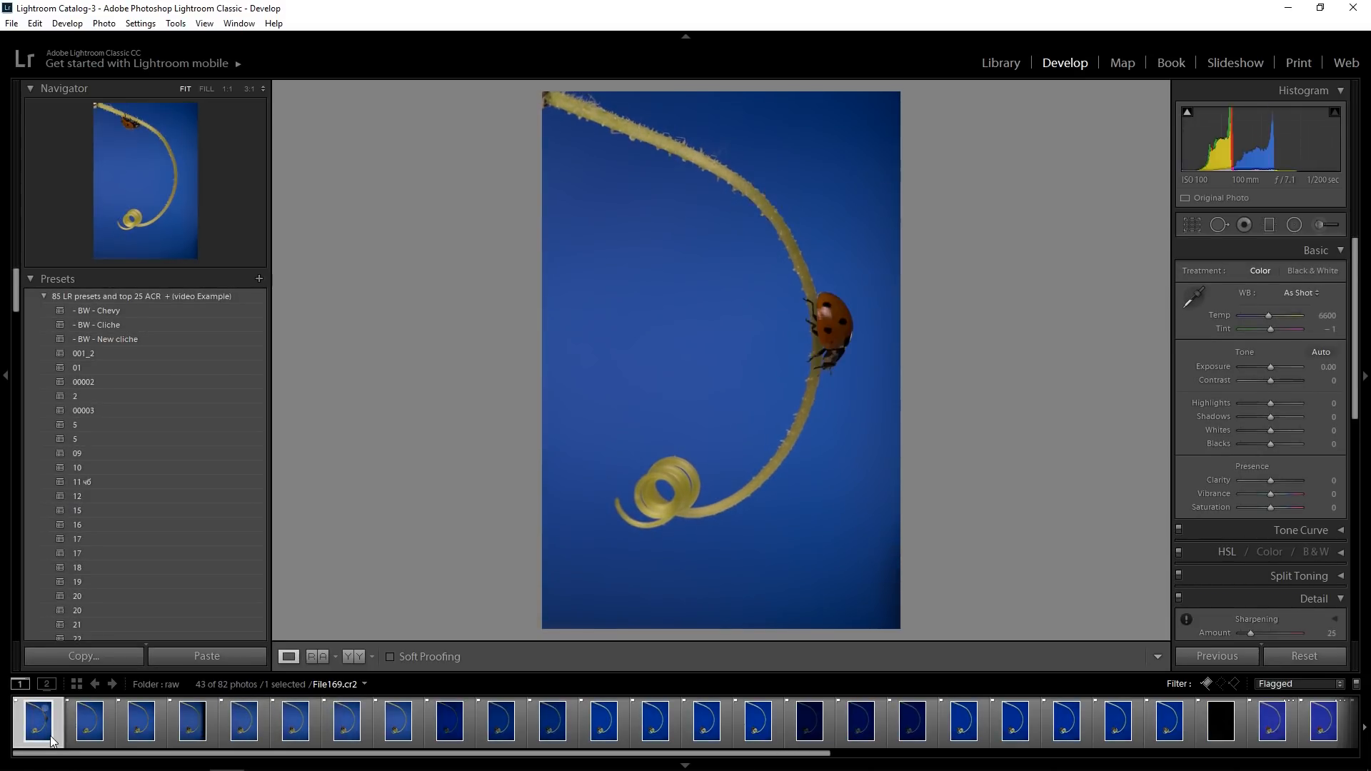
pyautogui.press('x')
# Reject the photo with the dark band along its edge and the heavily underexposed dark blue photos
pyautogui.click(137, 735)
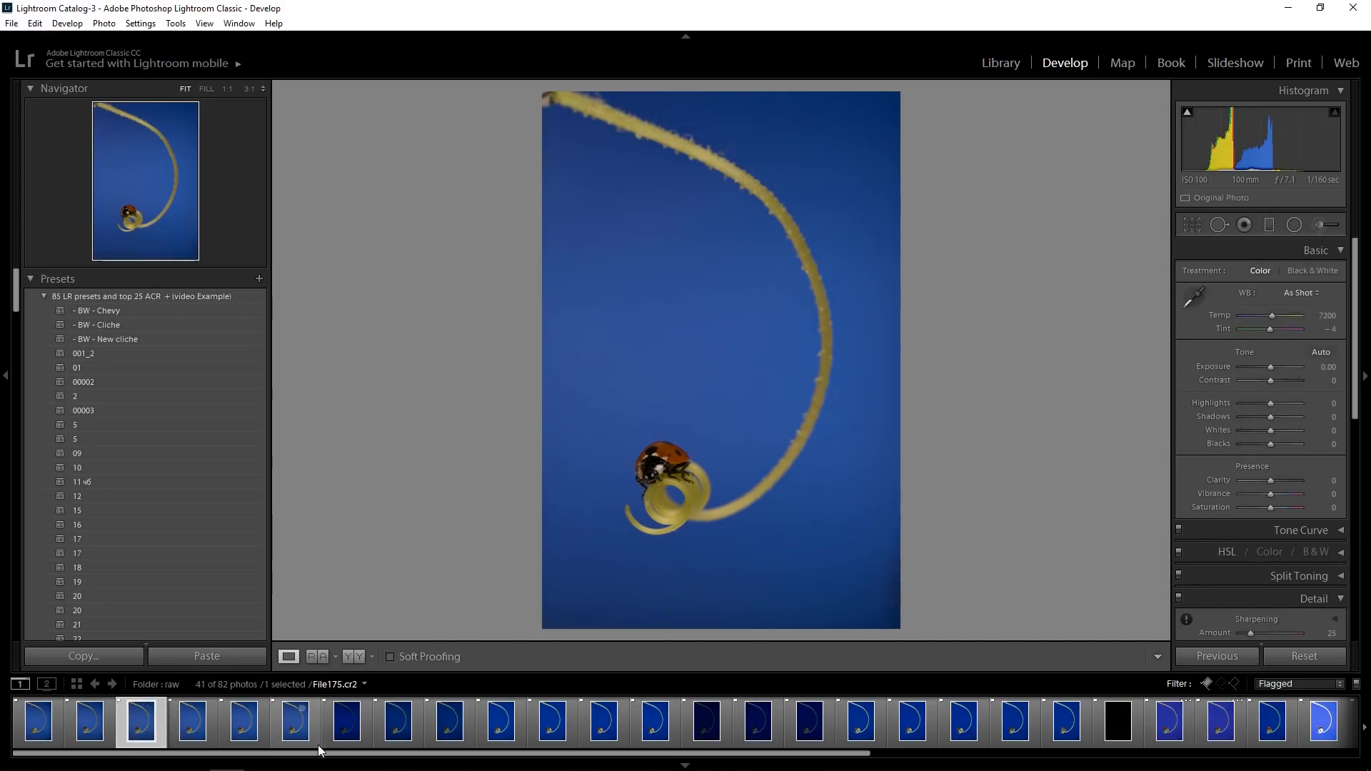
pyautogui.click(347, 721)
pyautogui.press('x')
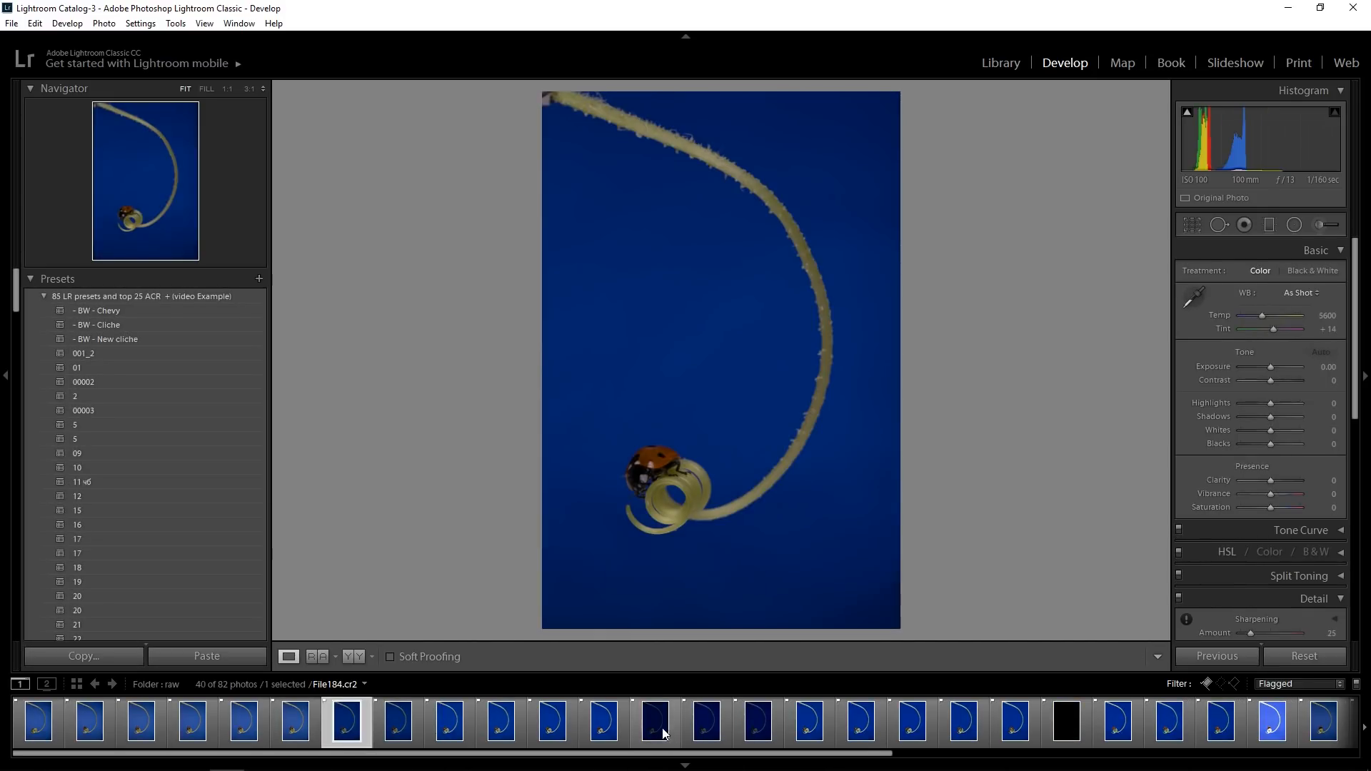
pyautogui.click(657, 723)
pyautogui.press('x')
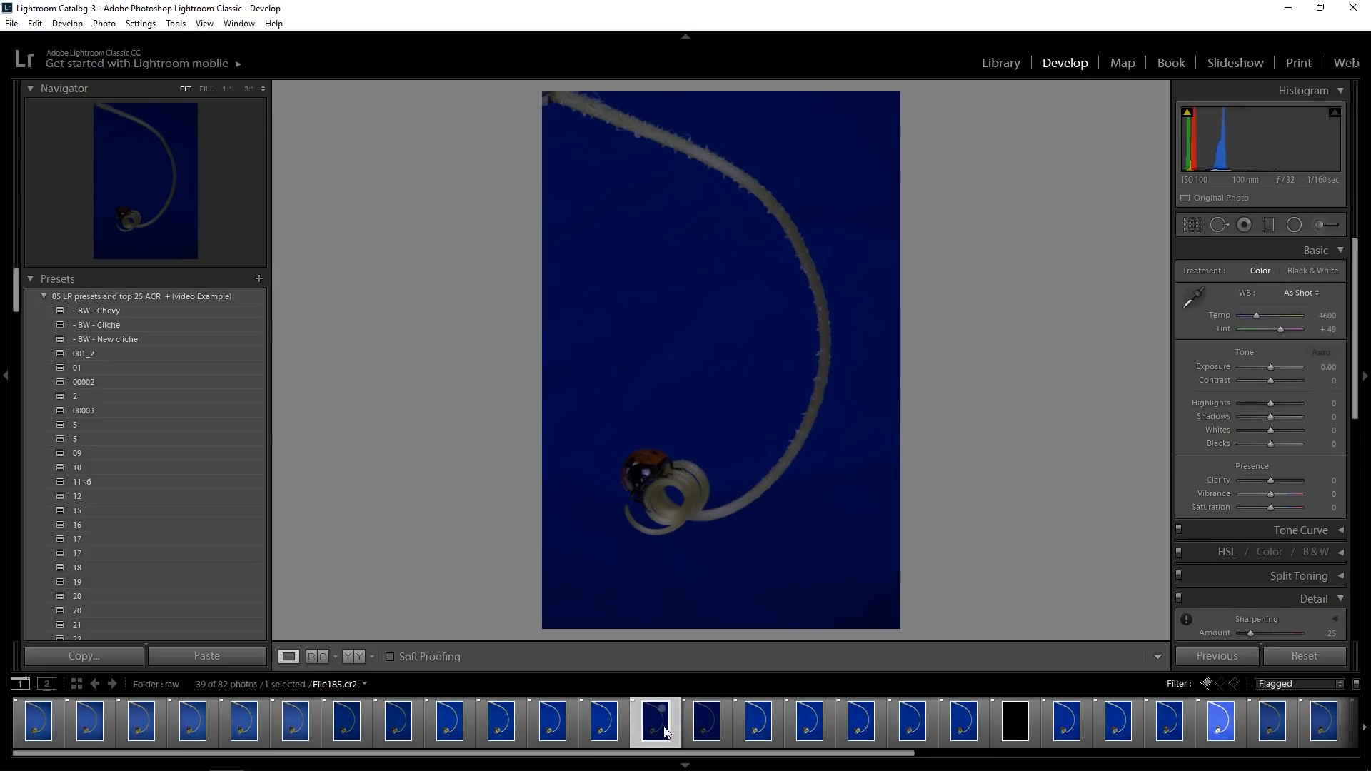
pyautogui.press('x')
pyautogui.press('x')
# Reject the two completely black frames, including the one near the end of the filmstrip
pyautogui.click(911, 732)
pyautogui.press('x')
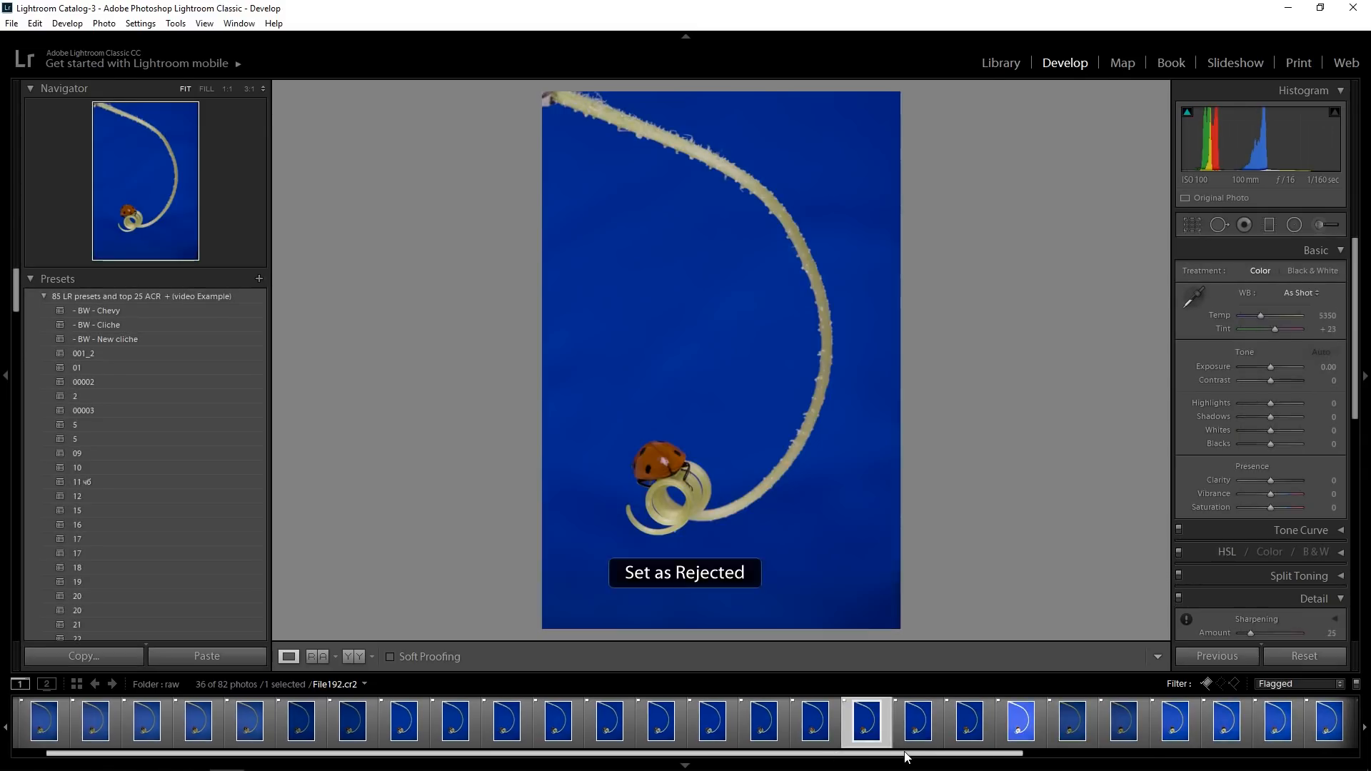
pyautogui.moveTo(929, 757); pyautogui.dragTo(1114, 755)
pyautogui.click(1178, 721)
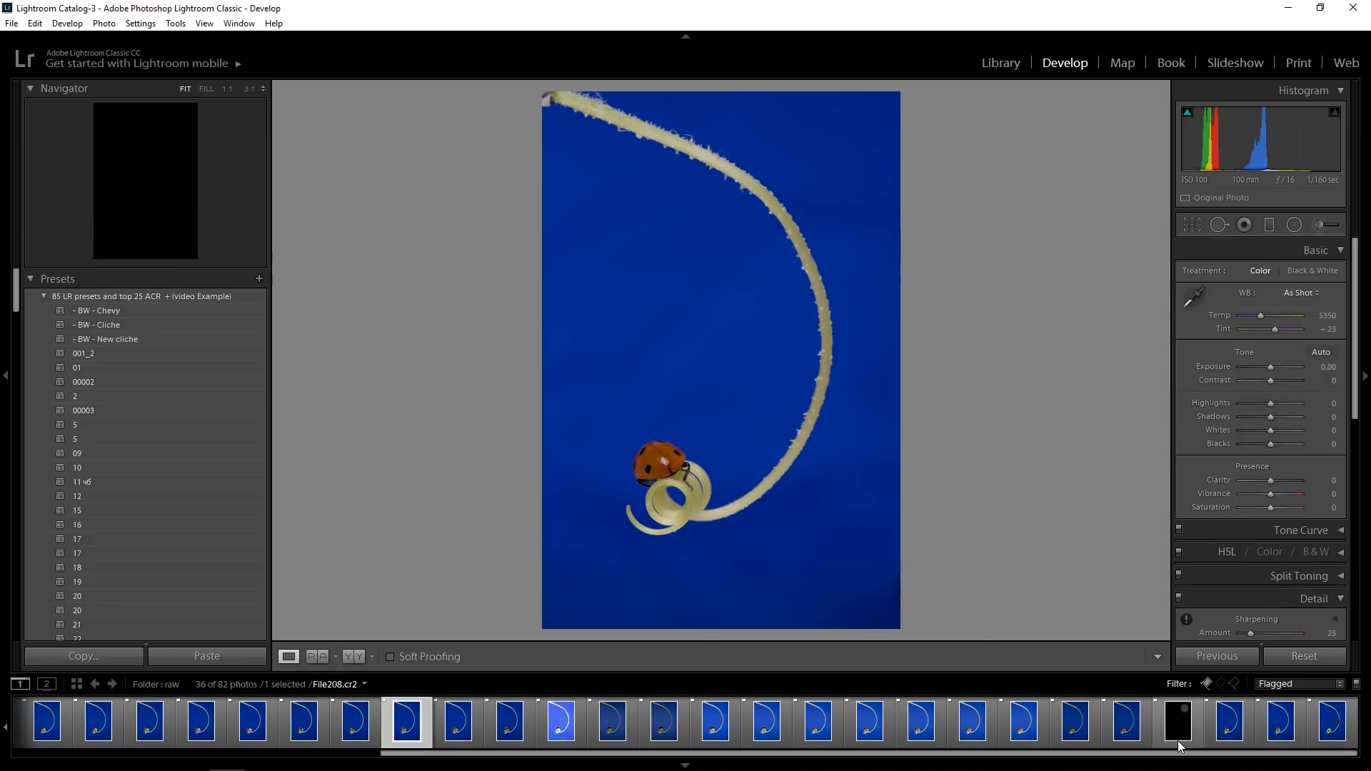
pyautogui.press('x')
pyautogui.hscroll(-8, 1114, 763)
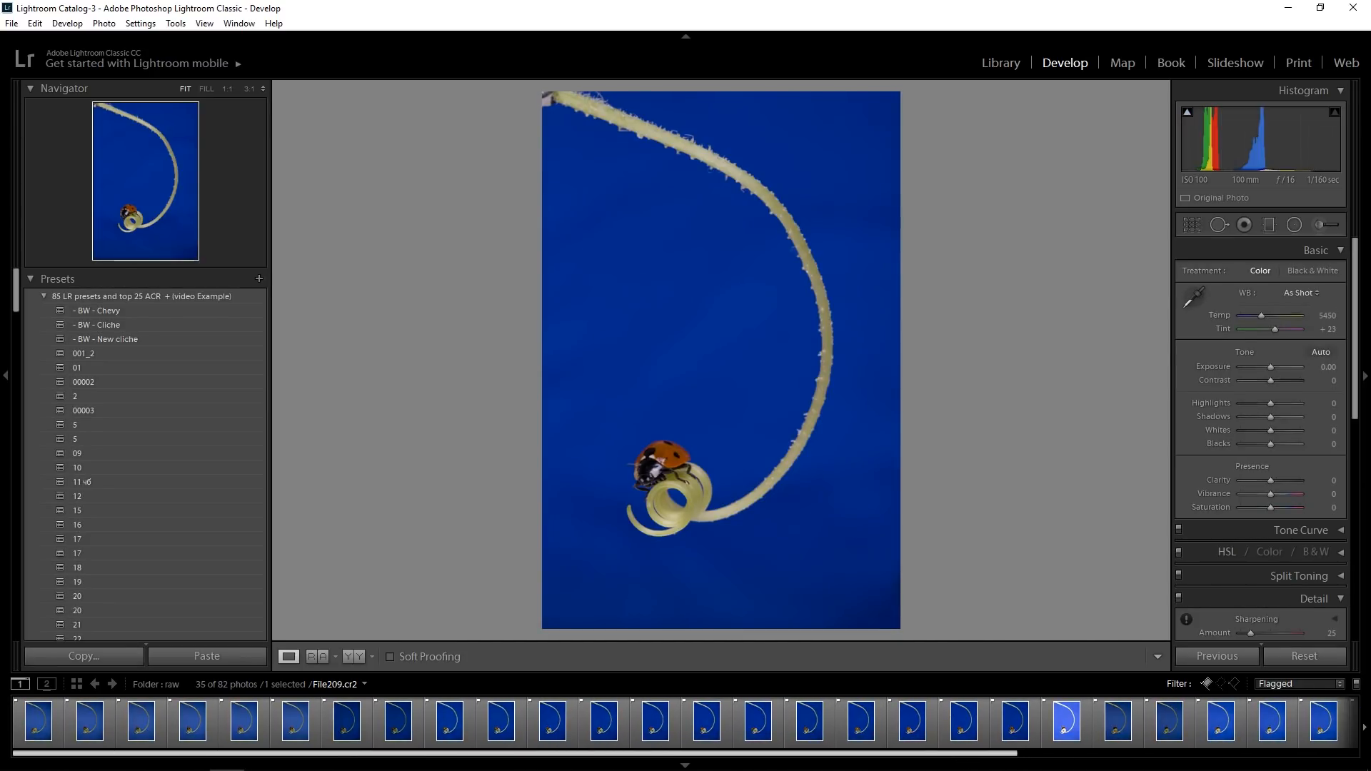
# Compare File170 with File171 at full view and reject File170, where the ladybird sits behind the curl
pyautogui.click(44, 742)
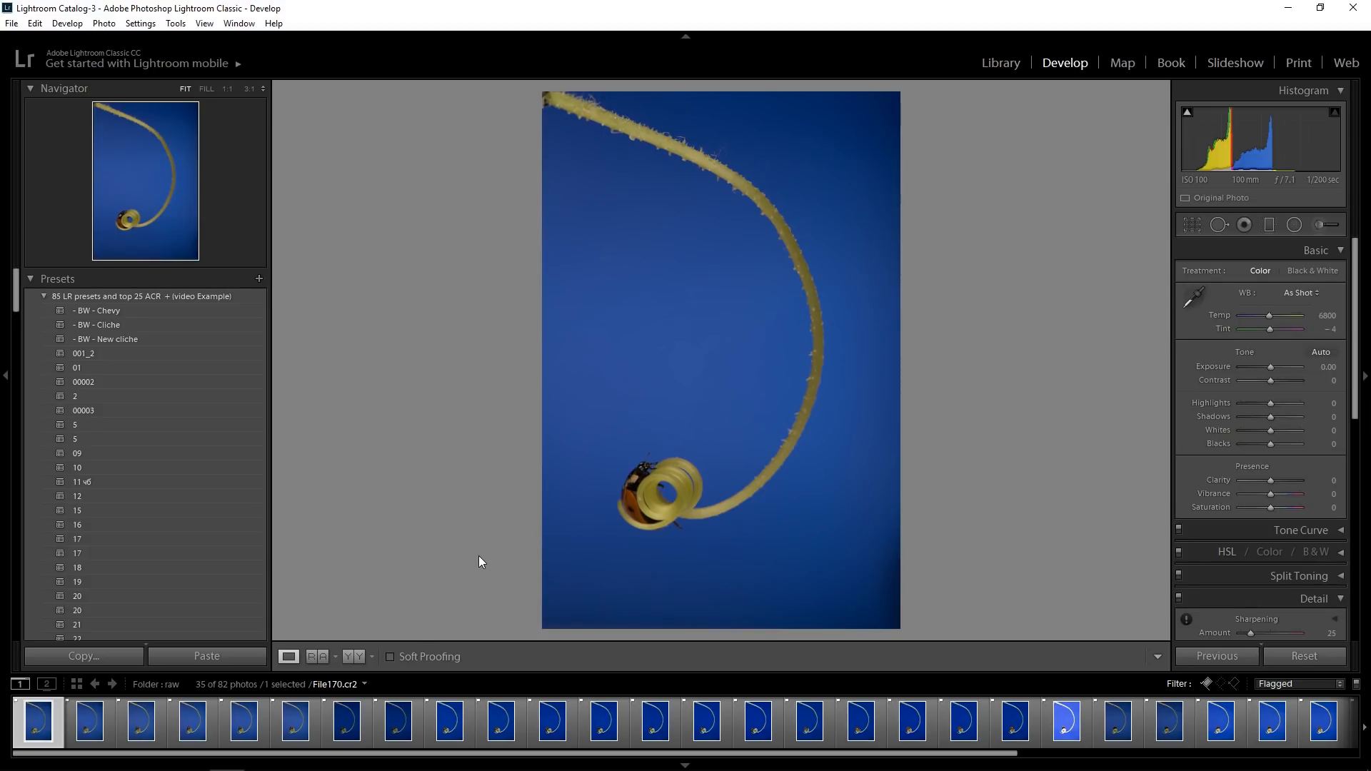
pyautogui.press('Right')
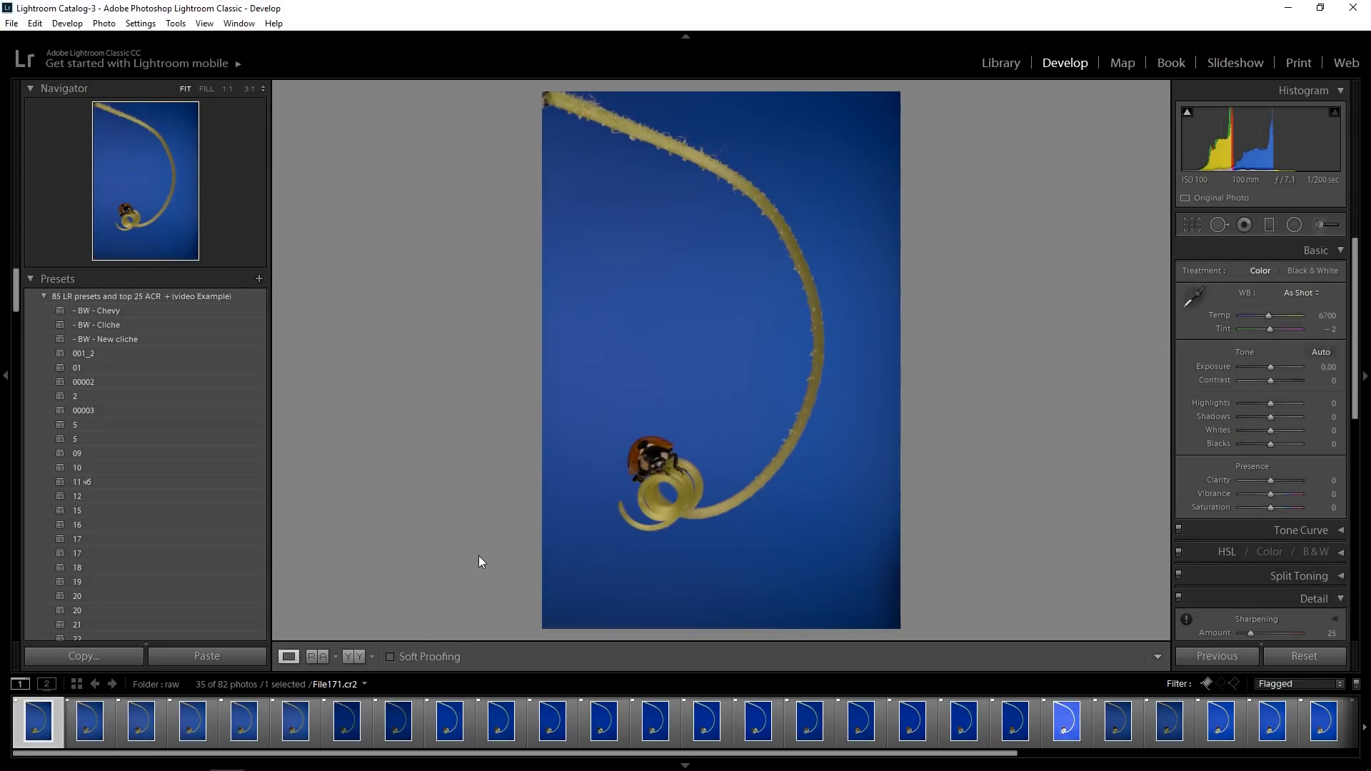
pyautogui.press('Left')
pyautogui.press('Right')
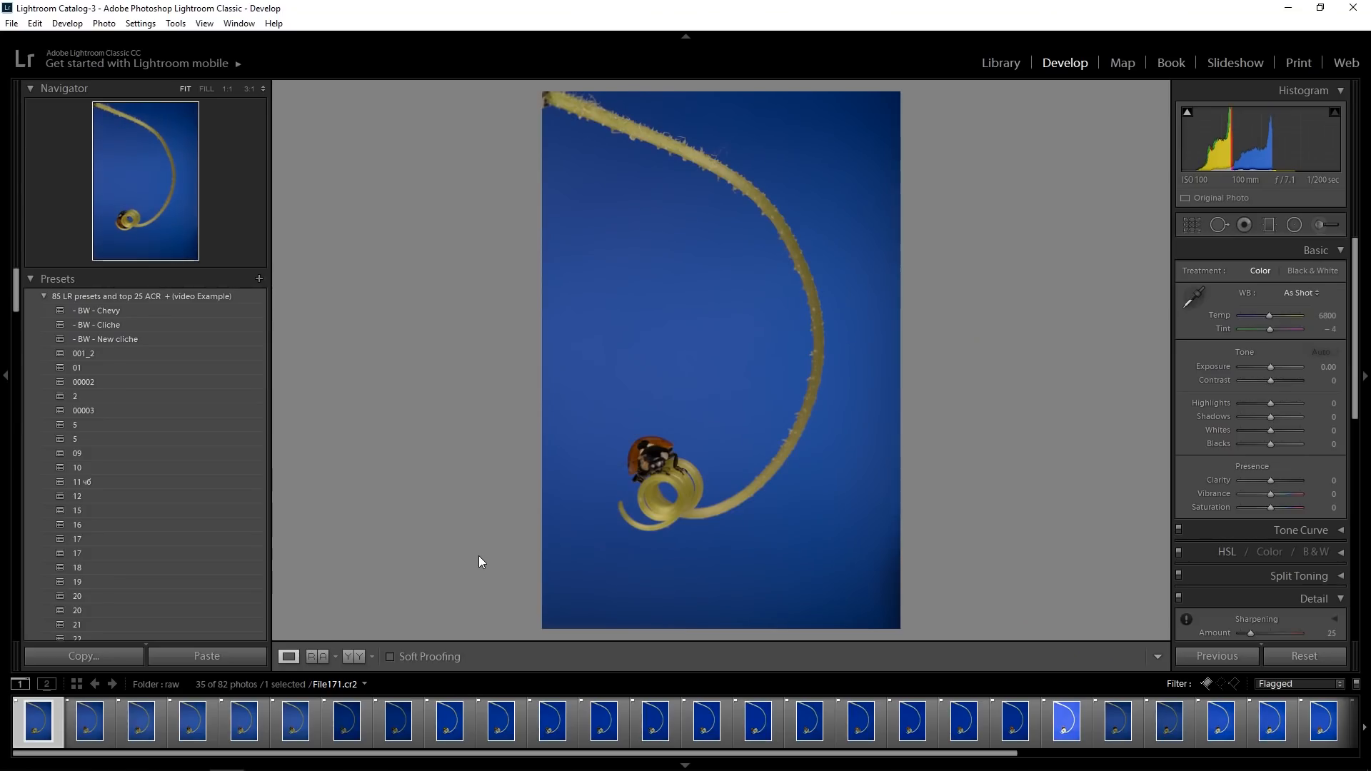
pyautogui.press('Right')
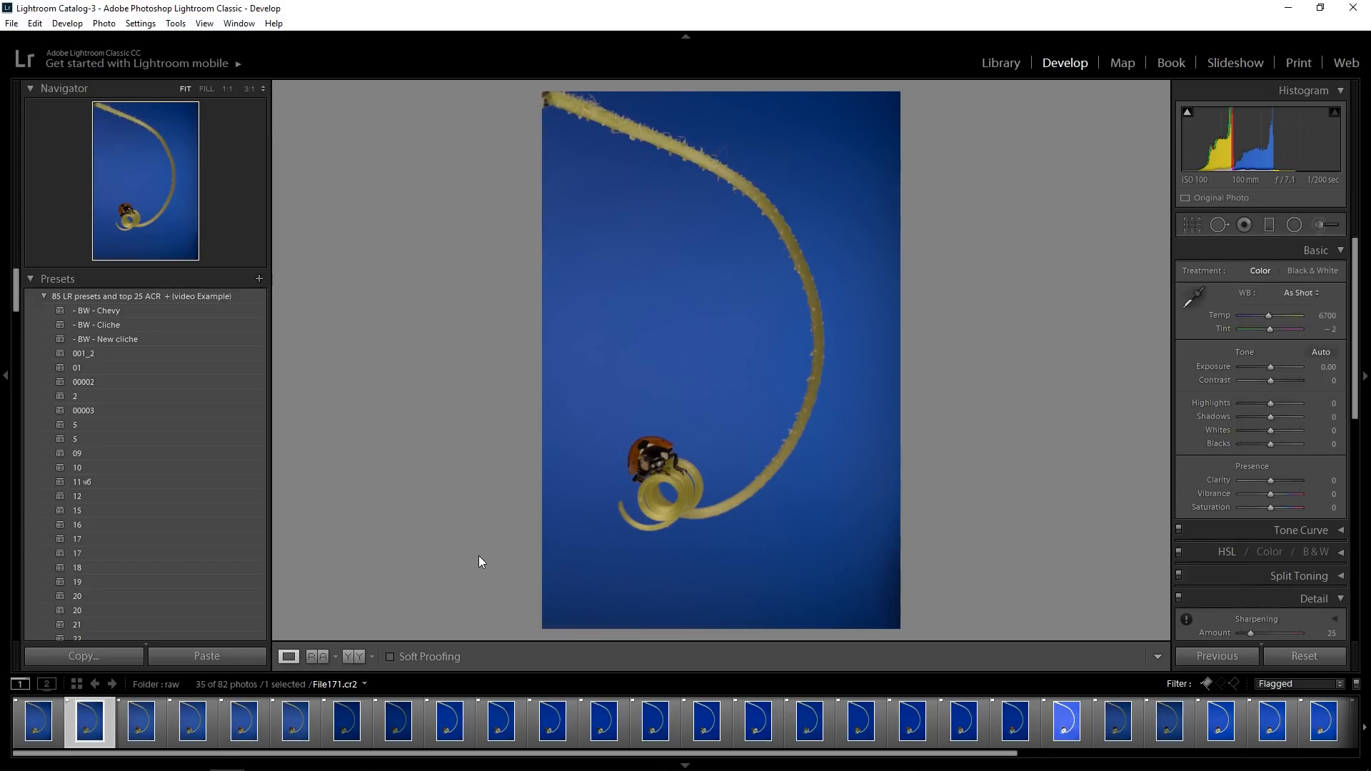
pyautogui.press('Left')
pyautogui.press('x')
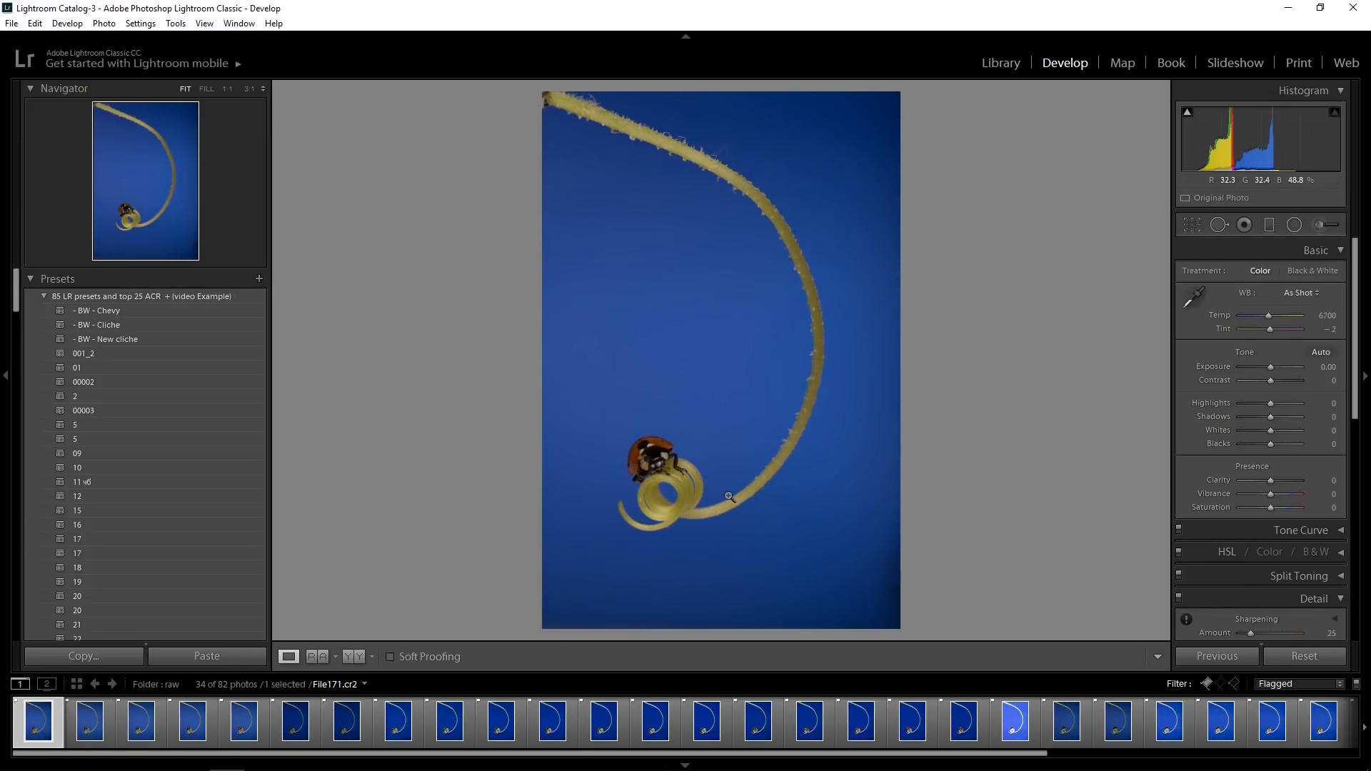
# Inspect the ladybird in File171 at 1:1 magnification and reject that photo
pyautogui.click(673, 473)
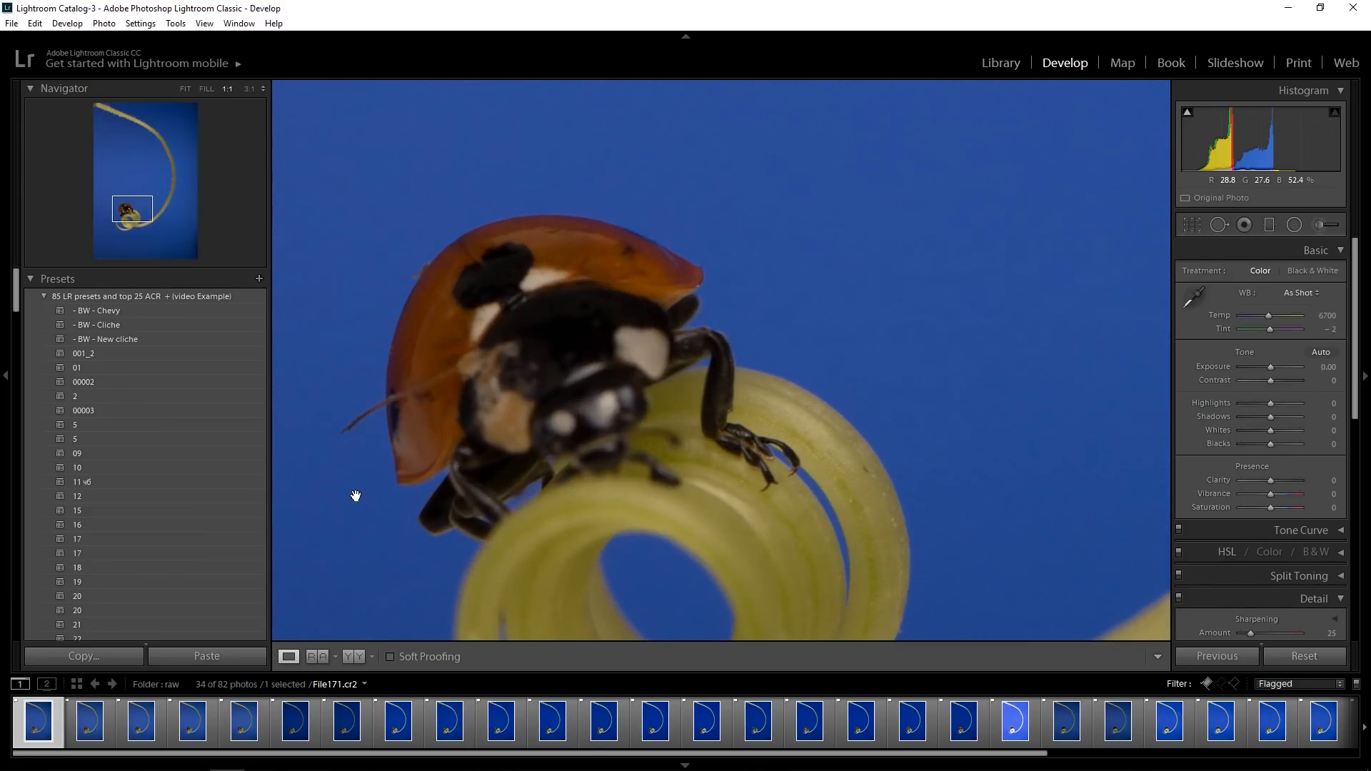
pyautogui.press('x')
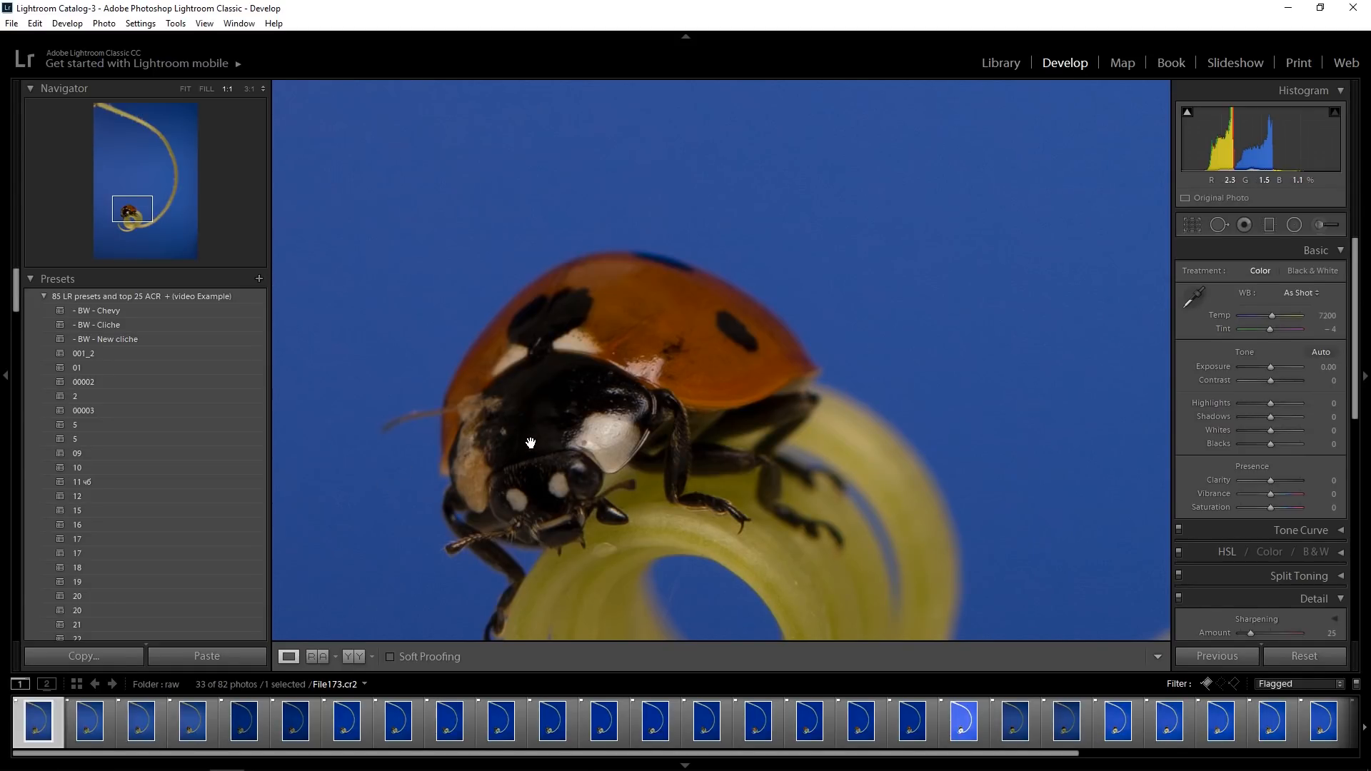
pyautogui.click(563, 396)
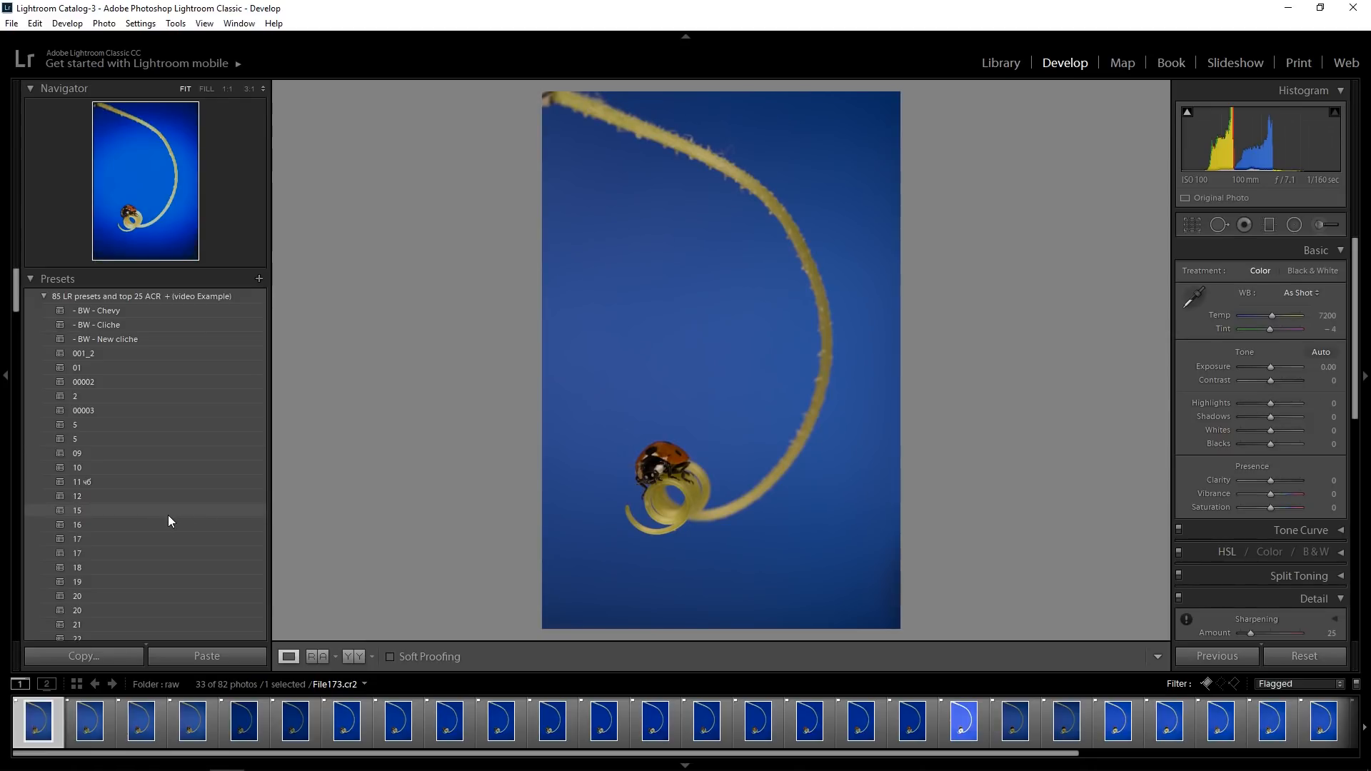
# Compare File173 with the photos following it, at full view and at 1:1 on the ladybird, and reject File173
pyautogui.press('Right')
pyautogui.press('Left')
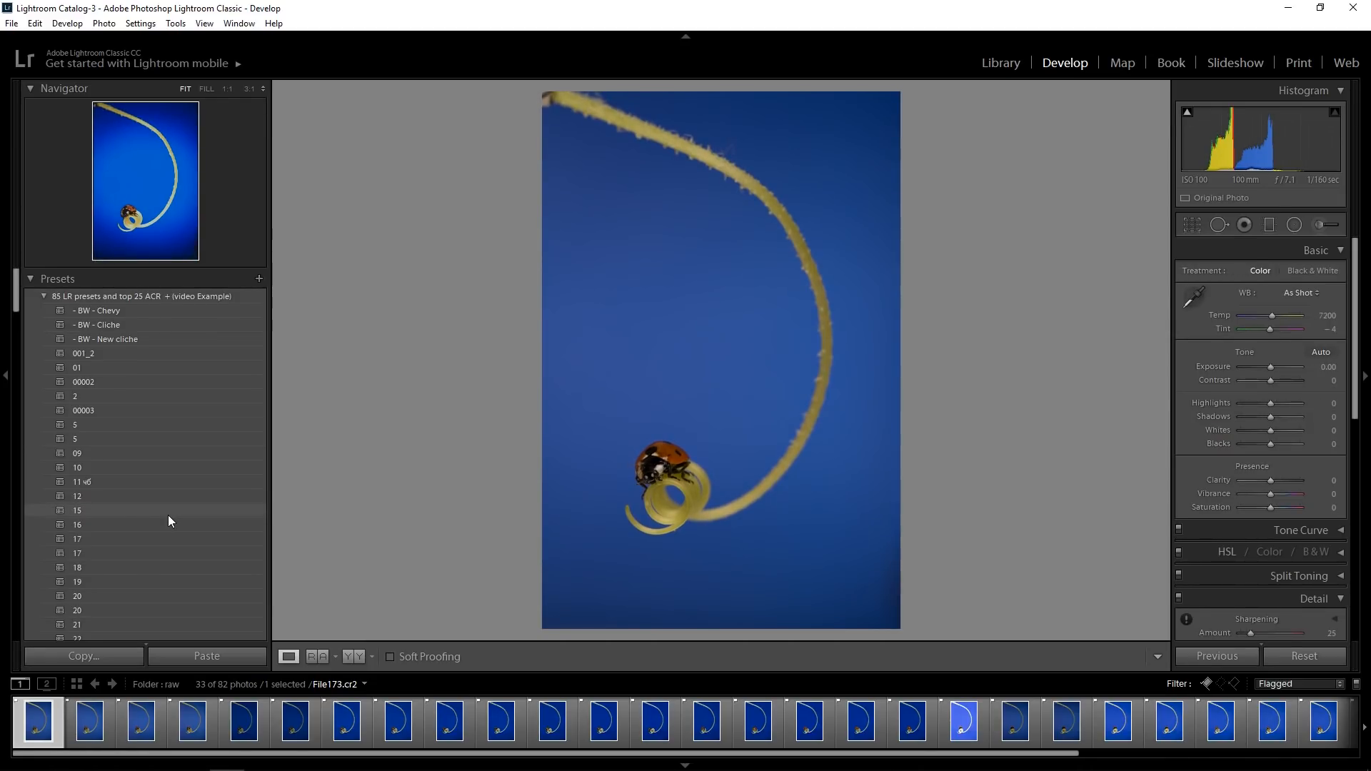
pyautogui.click(654, 477)
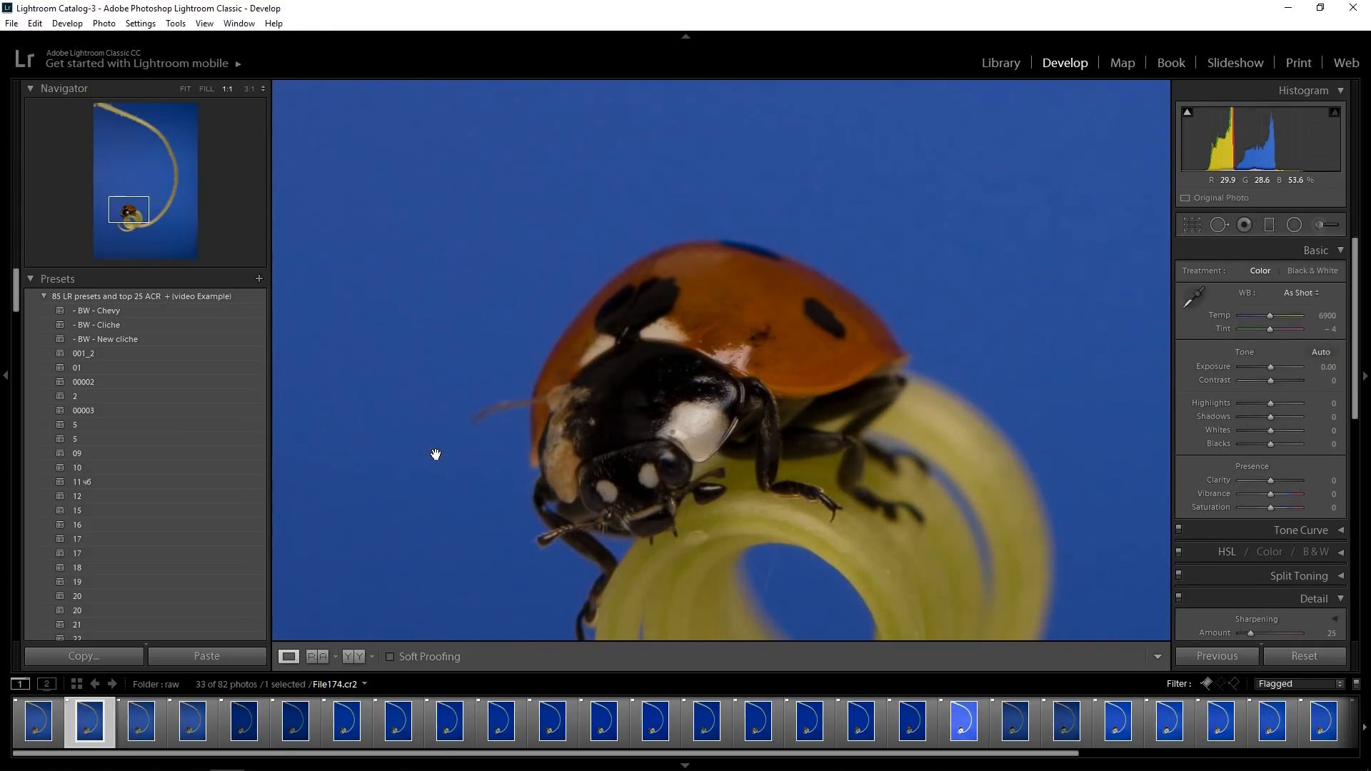
pyautogui.press('Right')
pyautogui.press('Left')
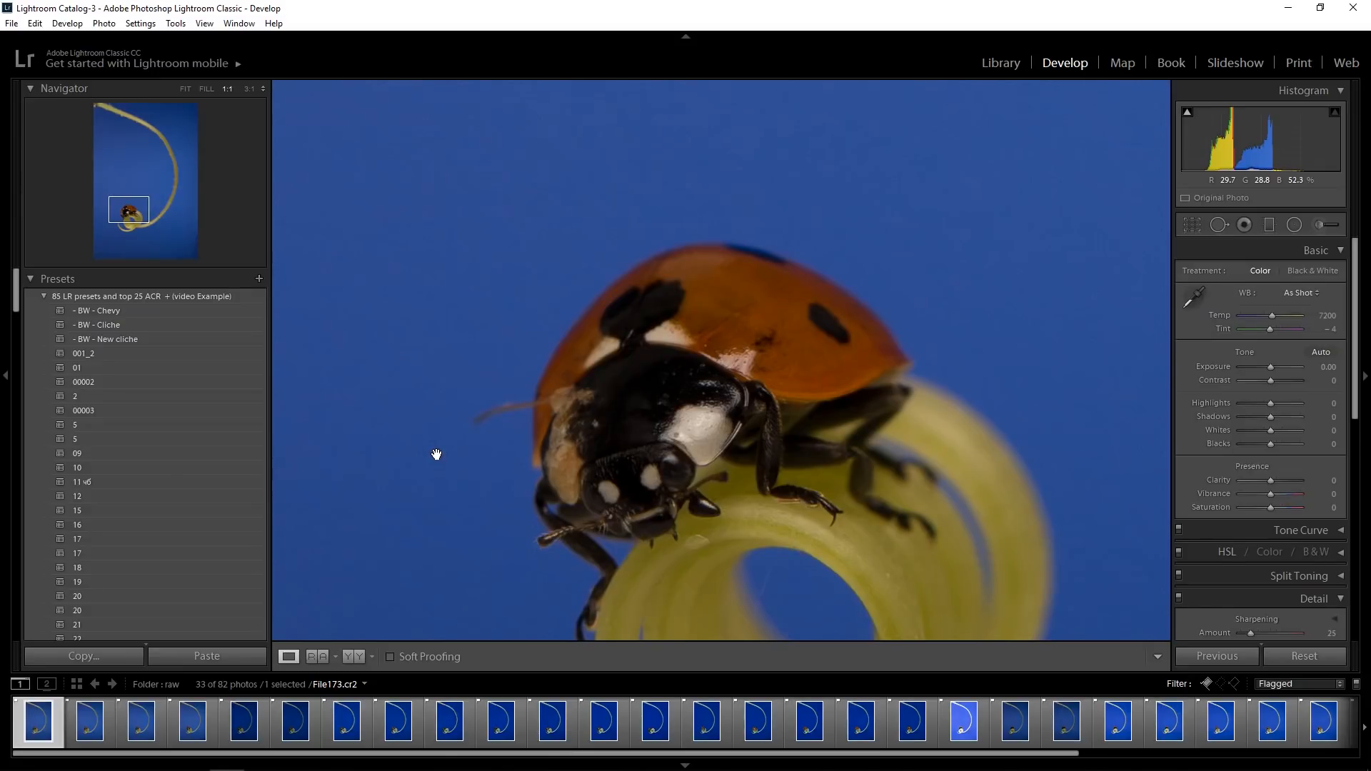
pyautogui.click(463, 456)
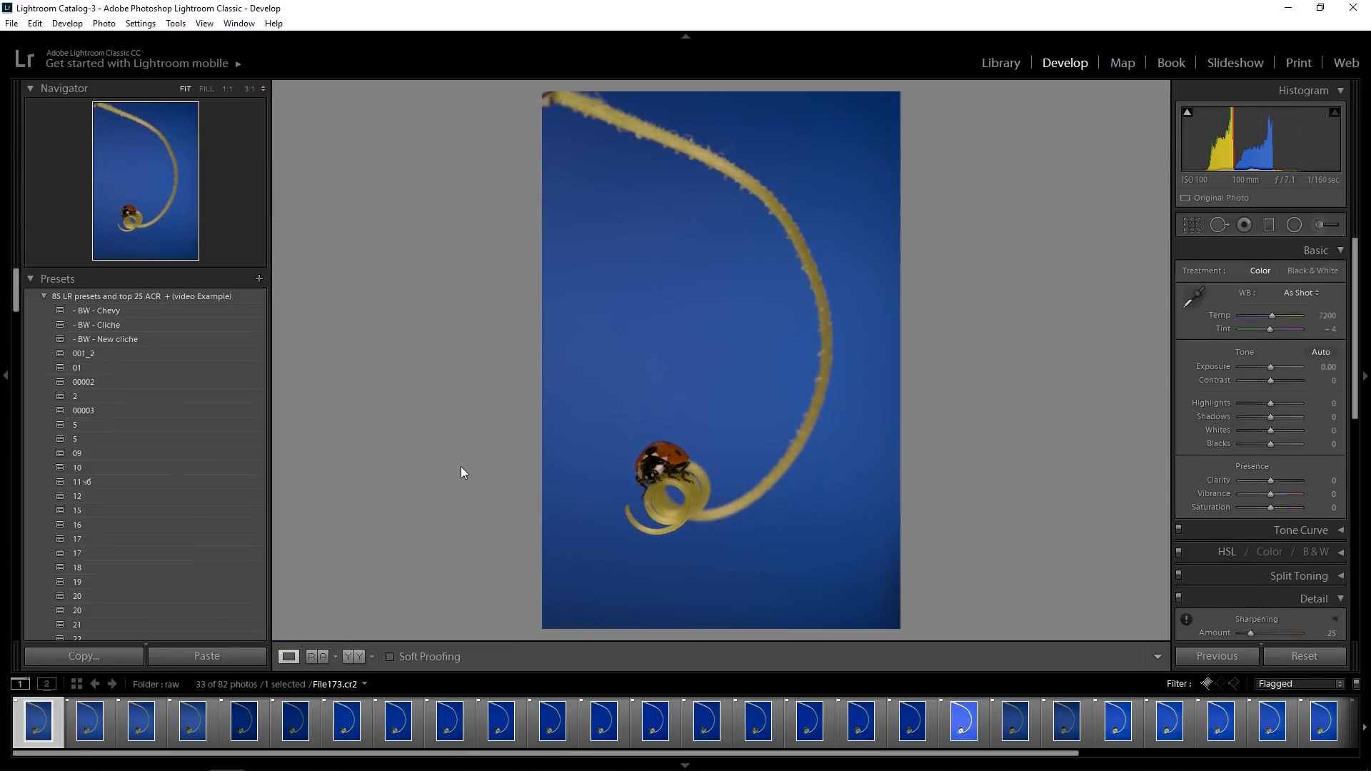
pyautogui.press('Right')
pyautogui.press('Right')
pyautogui.press('Left')
pyautogui.press('Left')
pyautogui.click(750, 462)
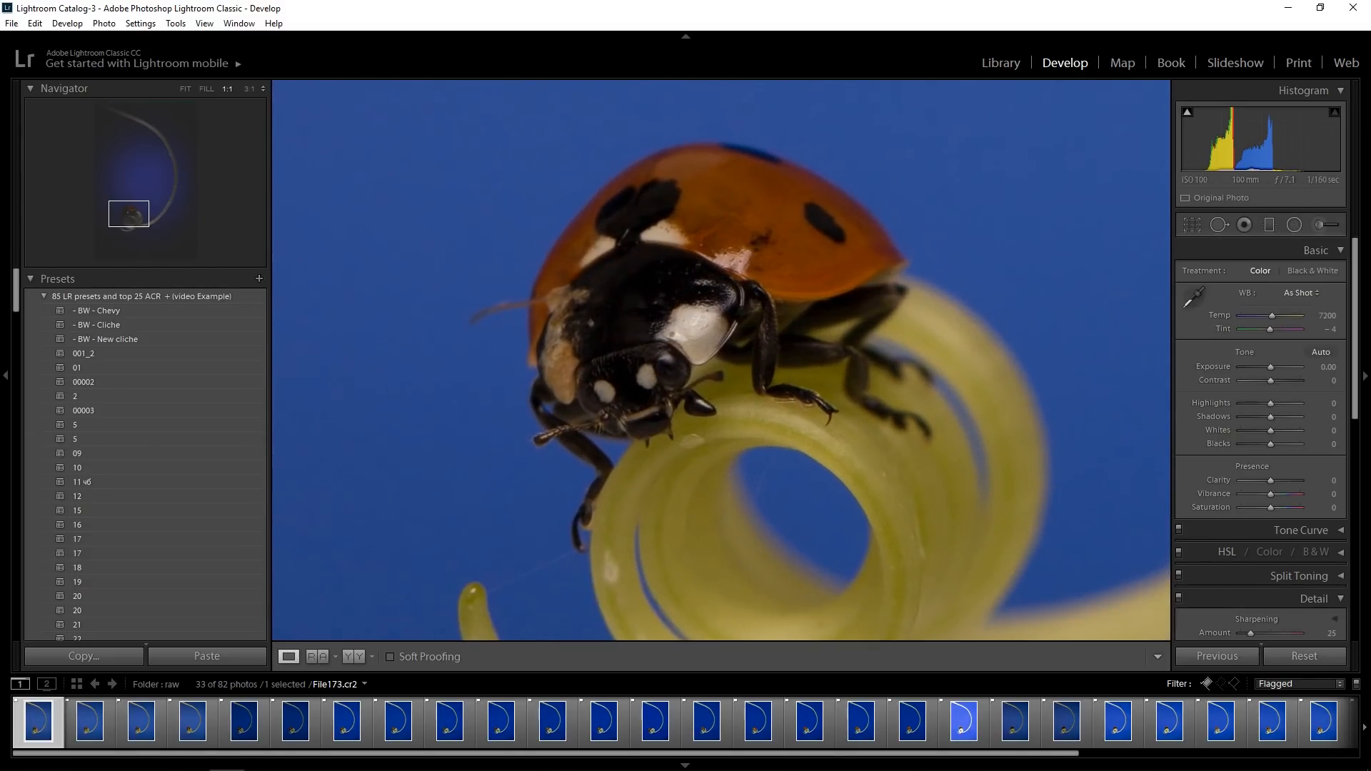
pyautogui.press('Right')
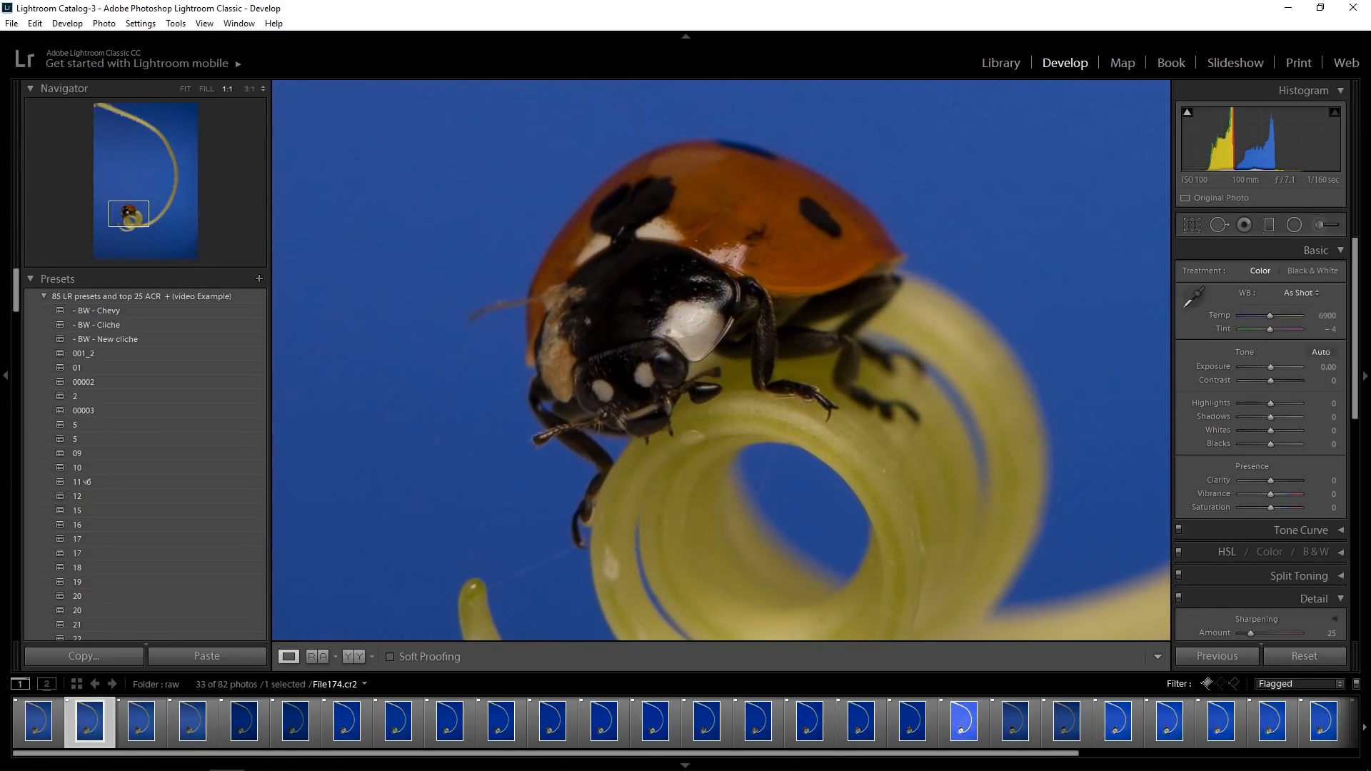
pyautogui.press('Left')
pyautogui.press('x')
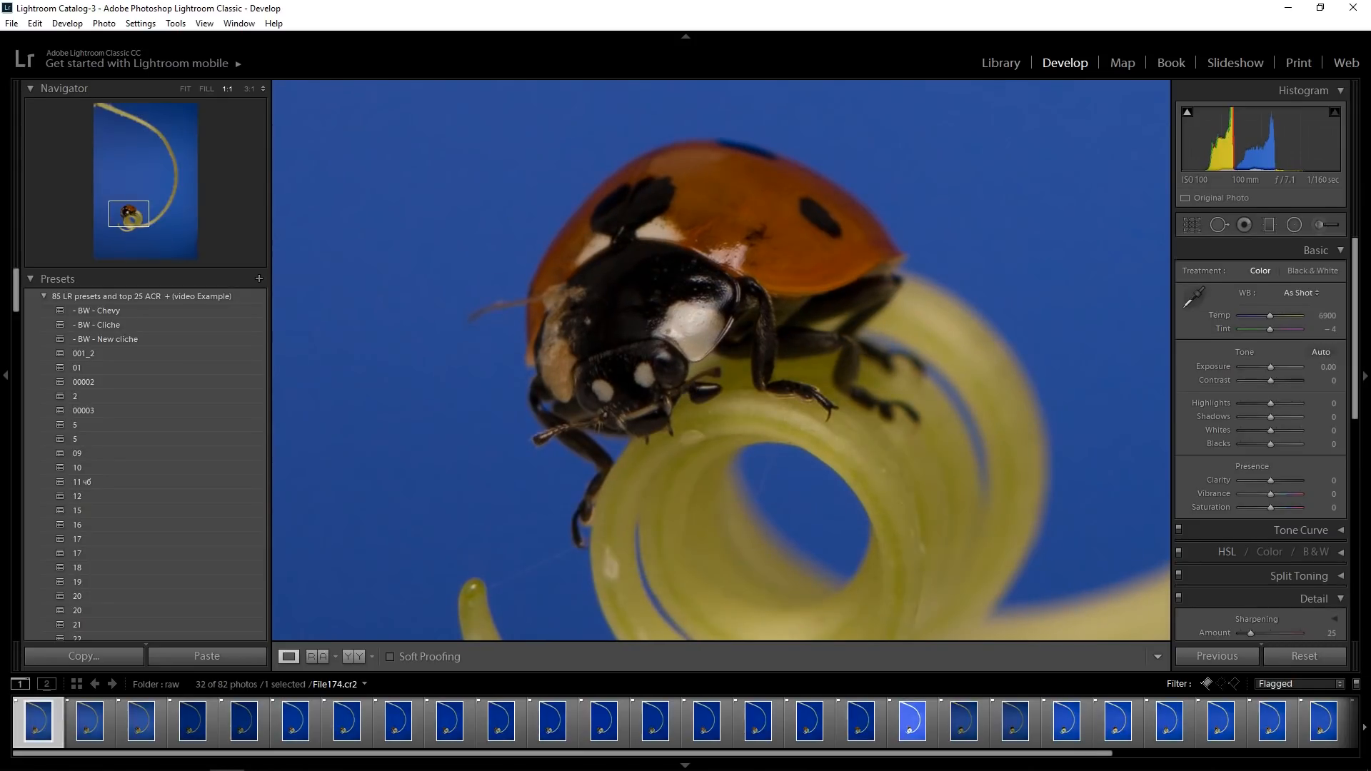
# Compare File174 with File175 at 1:1 on the ladybird and reject File175
pyautogui.press('Right')
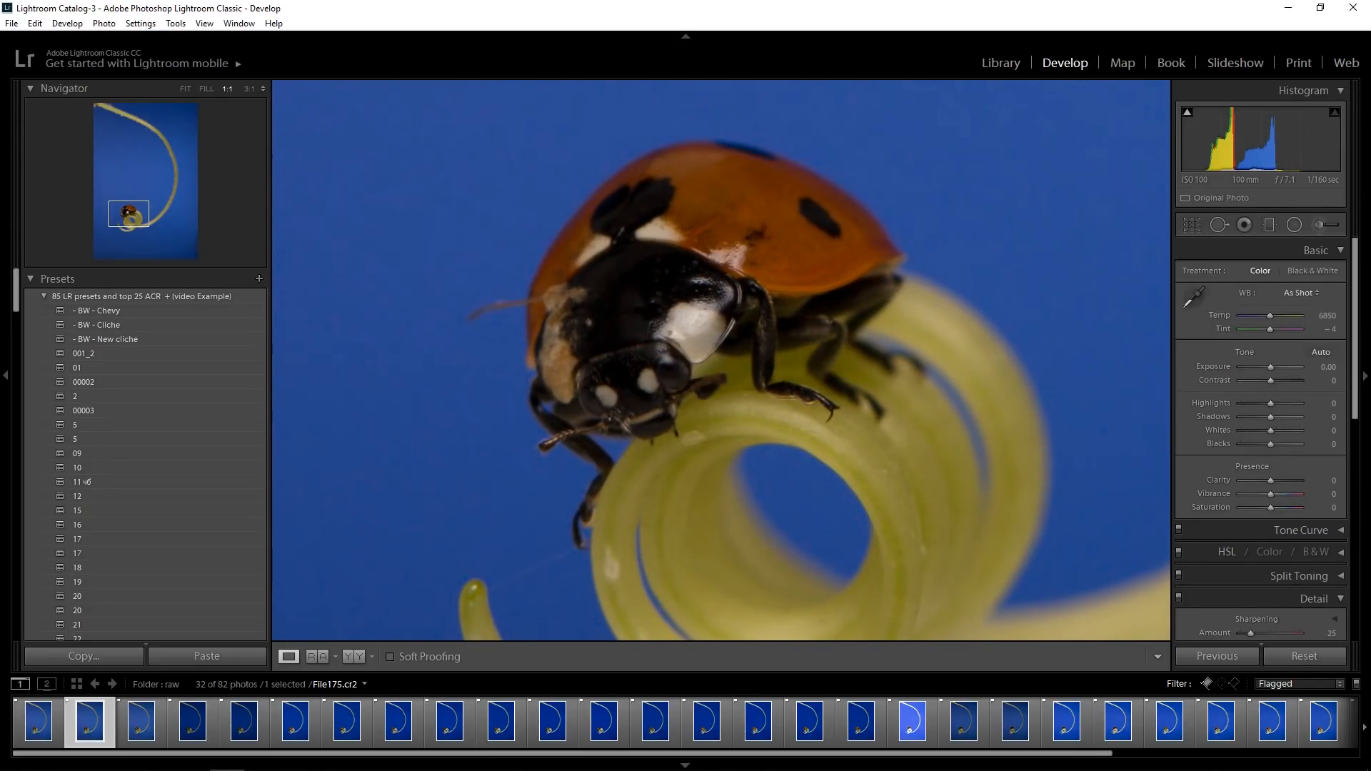
pyautogui.press('Left')
pyautogui.press('Right')
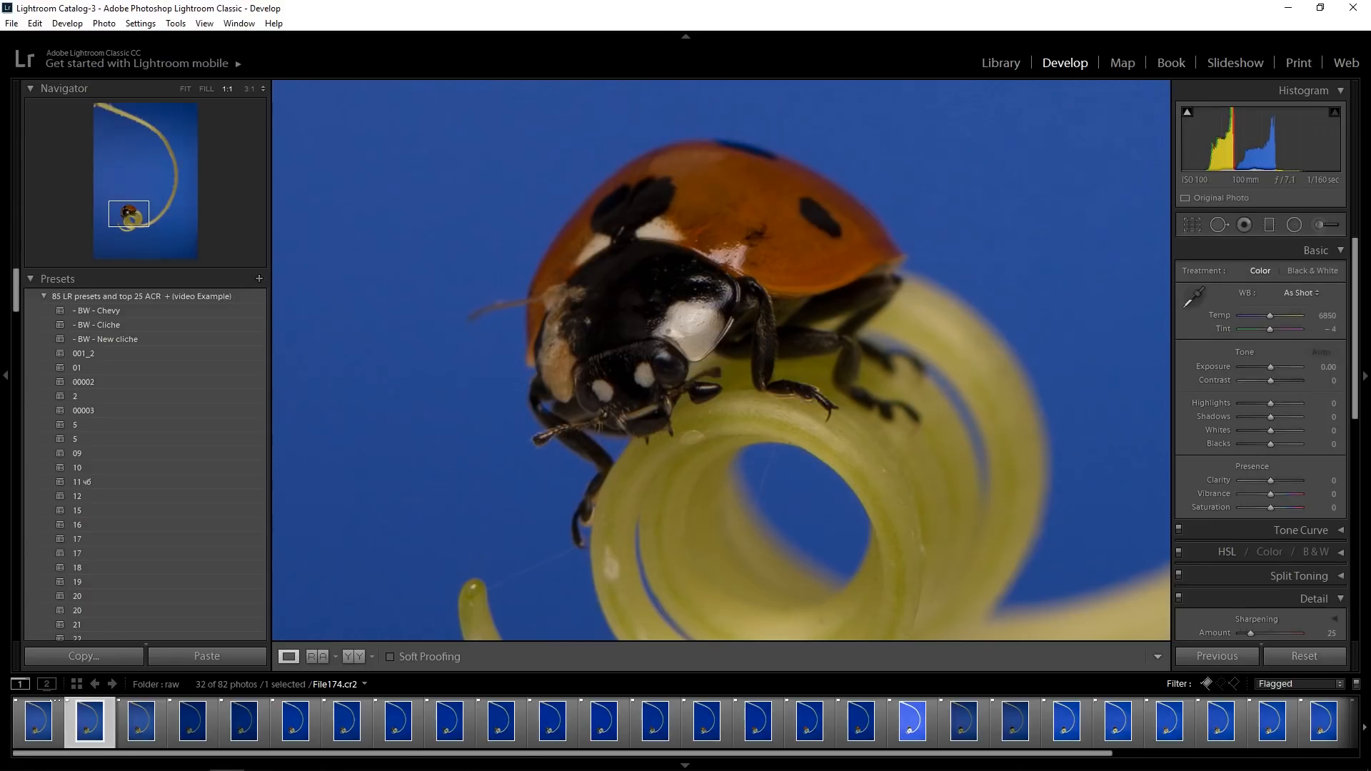
pyautogui.press('x')
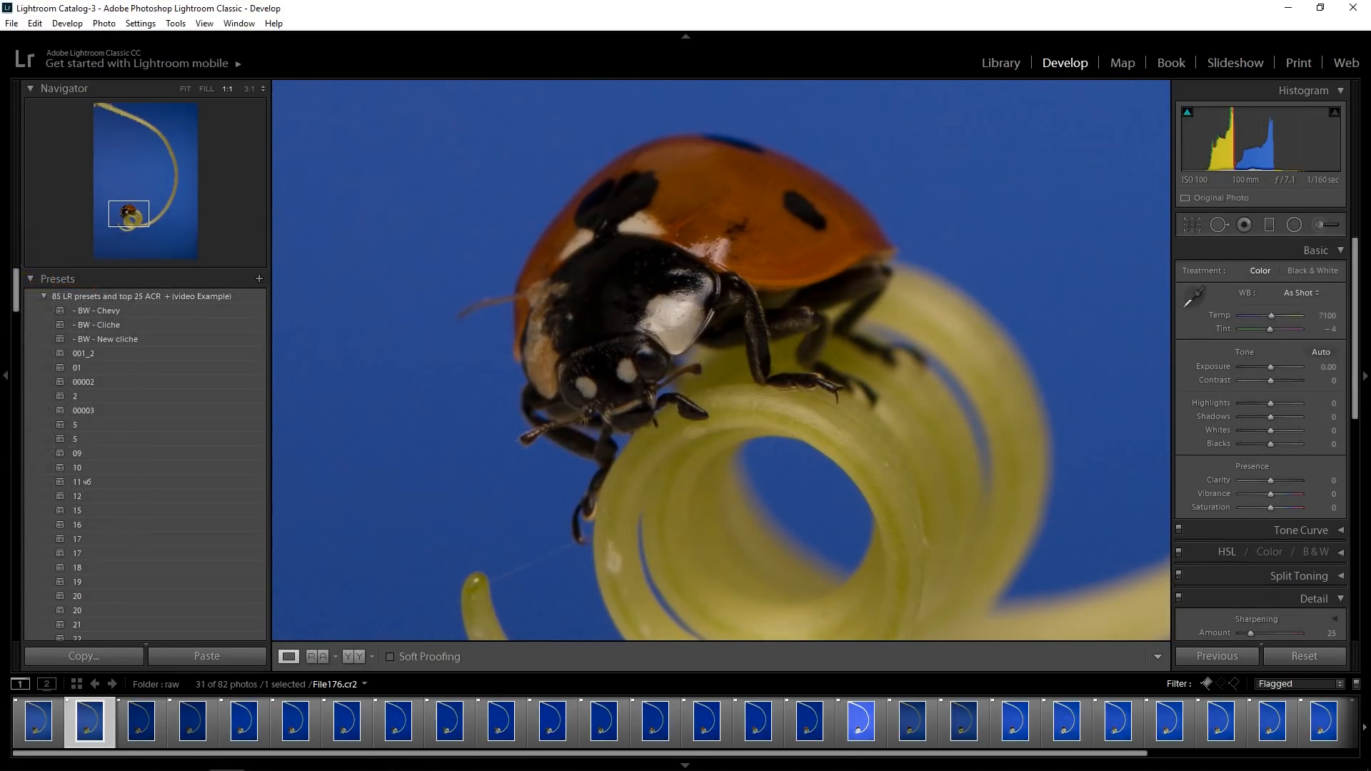
# Compare File174 with File176 repeatedly at 1:1 on the ladybird and reject File176
pyautogui.press('Left')
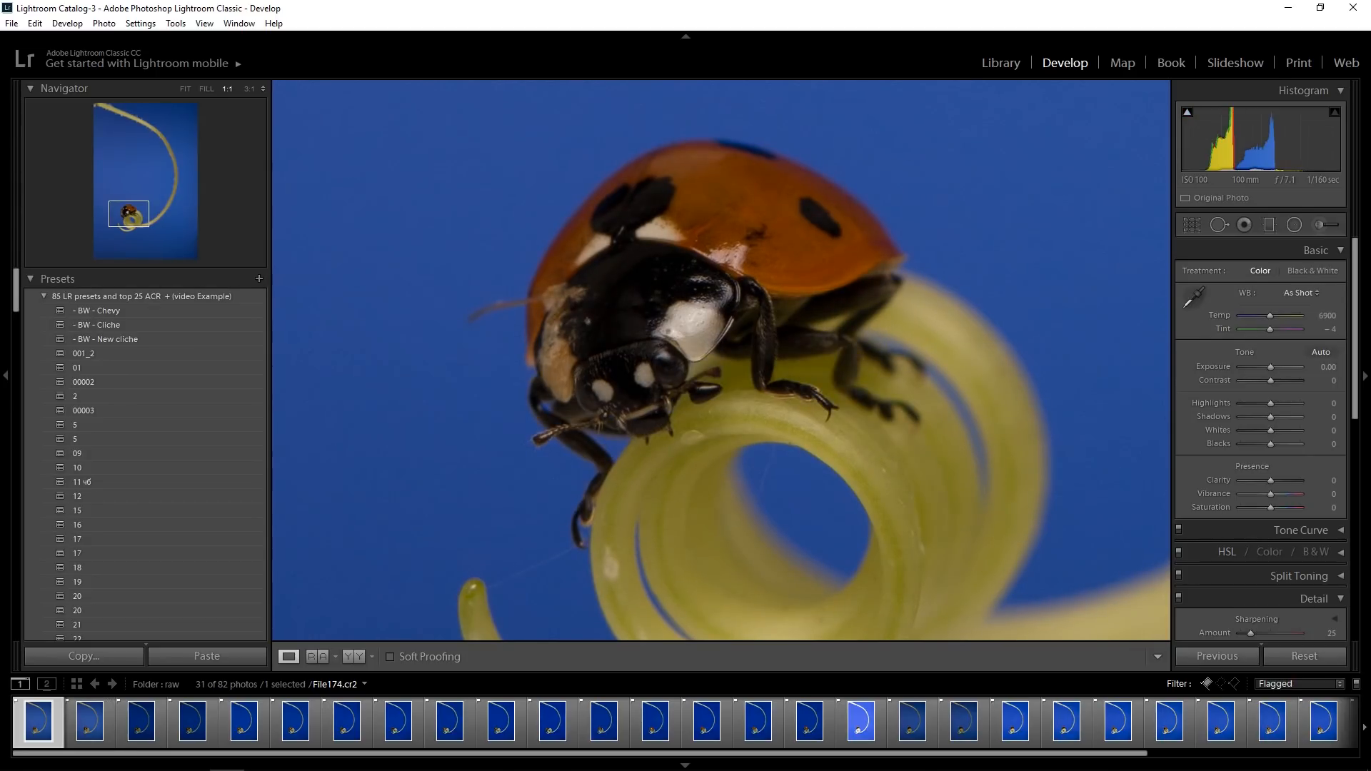
pyautogui.press('Right')
pyautogui.press('Left')
pyautogui.press('Right')
pyautogui.press('Left')
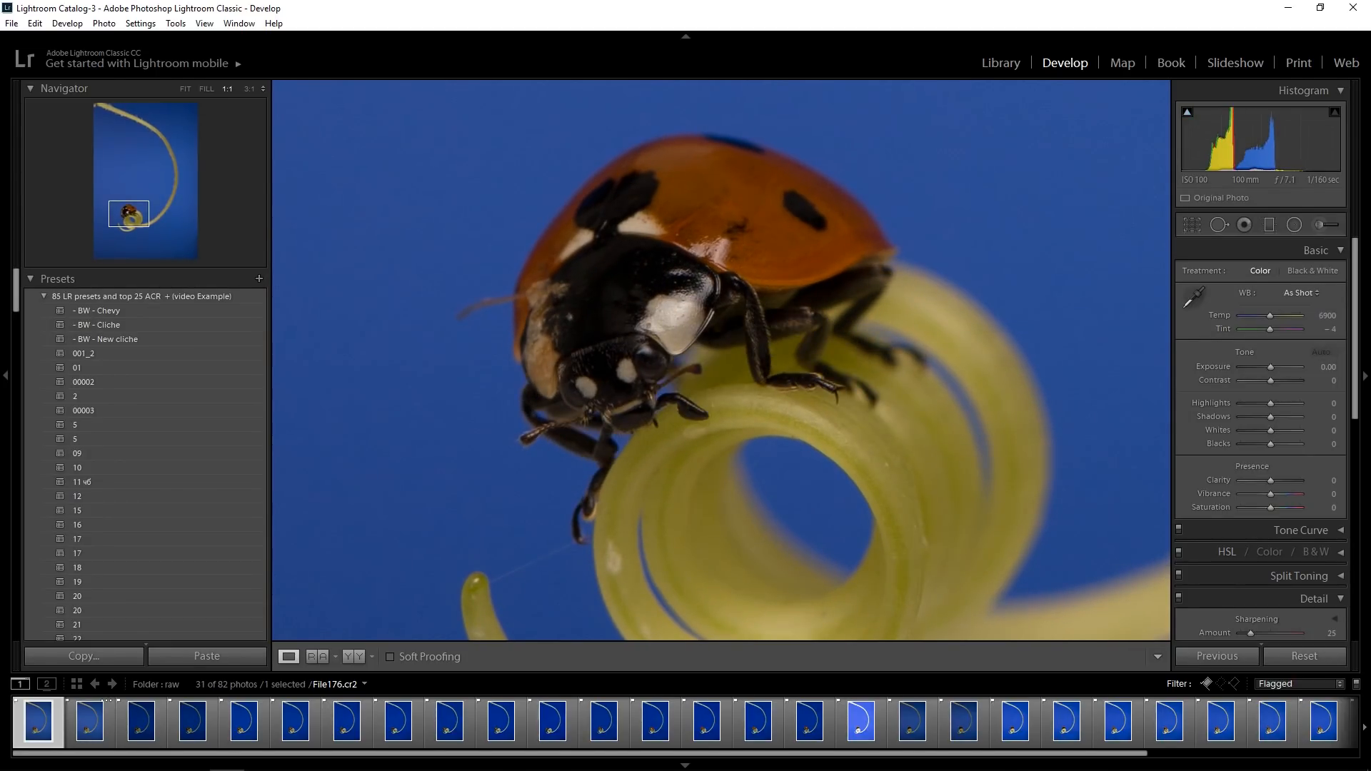
pyautogui.press('Right')
pyautogui.press('Left')
pyautogui.press('Right')
pyautogui.press('Left')
pyautogui.press('Right')
pyautogui.press('x')
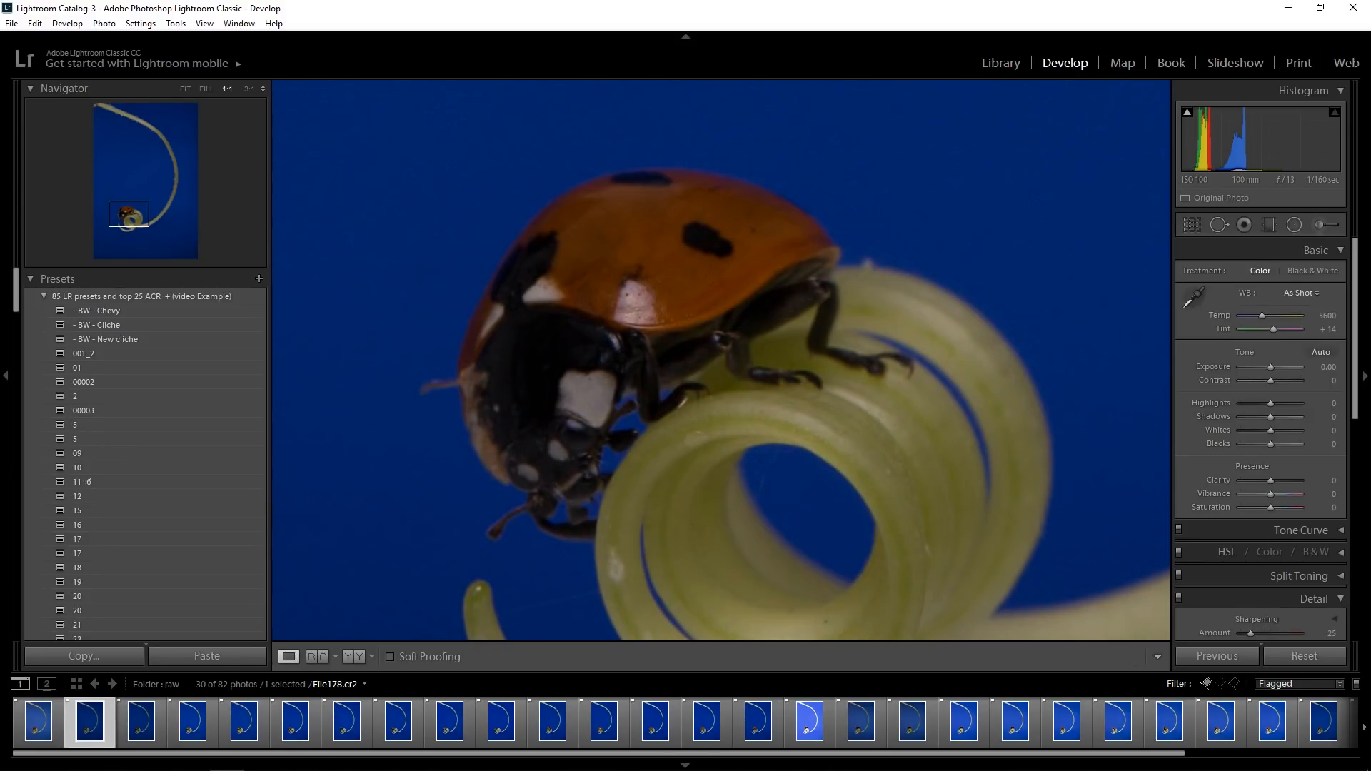
# Reject the darker photos from File178 through File181, checking File180 against File174 at 1:1
pyautogui.press('x')
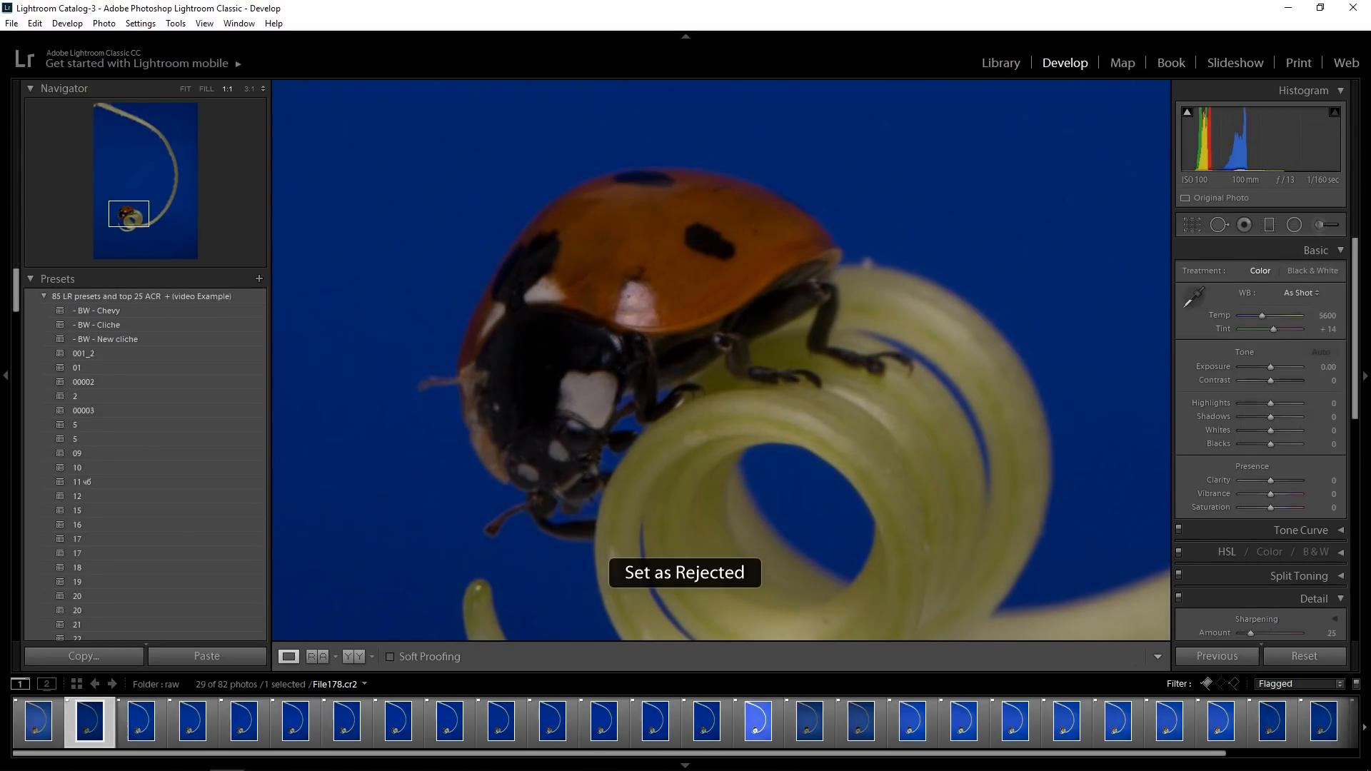
pyautogui.press('x')
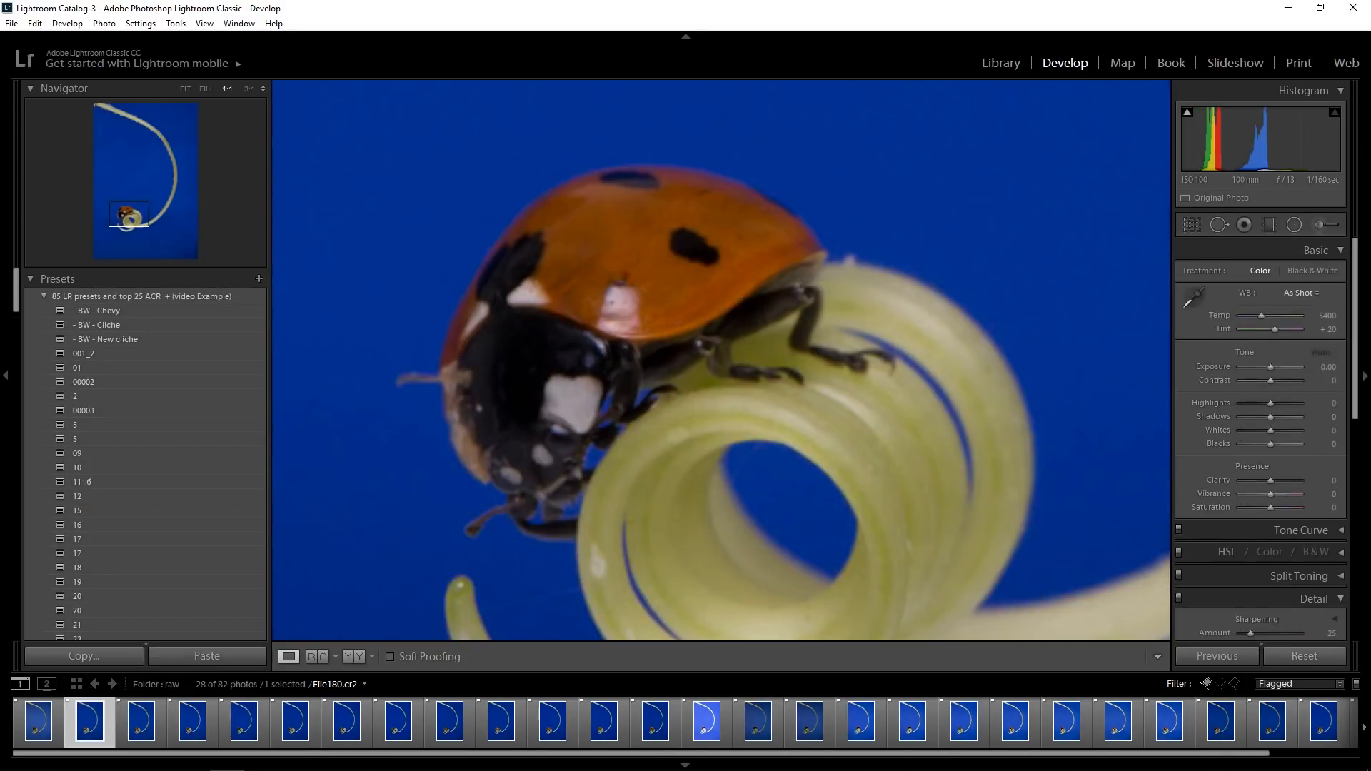
pyautogui.press('Left')
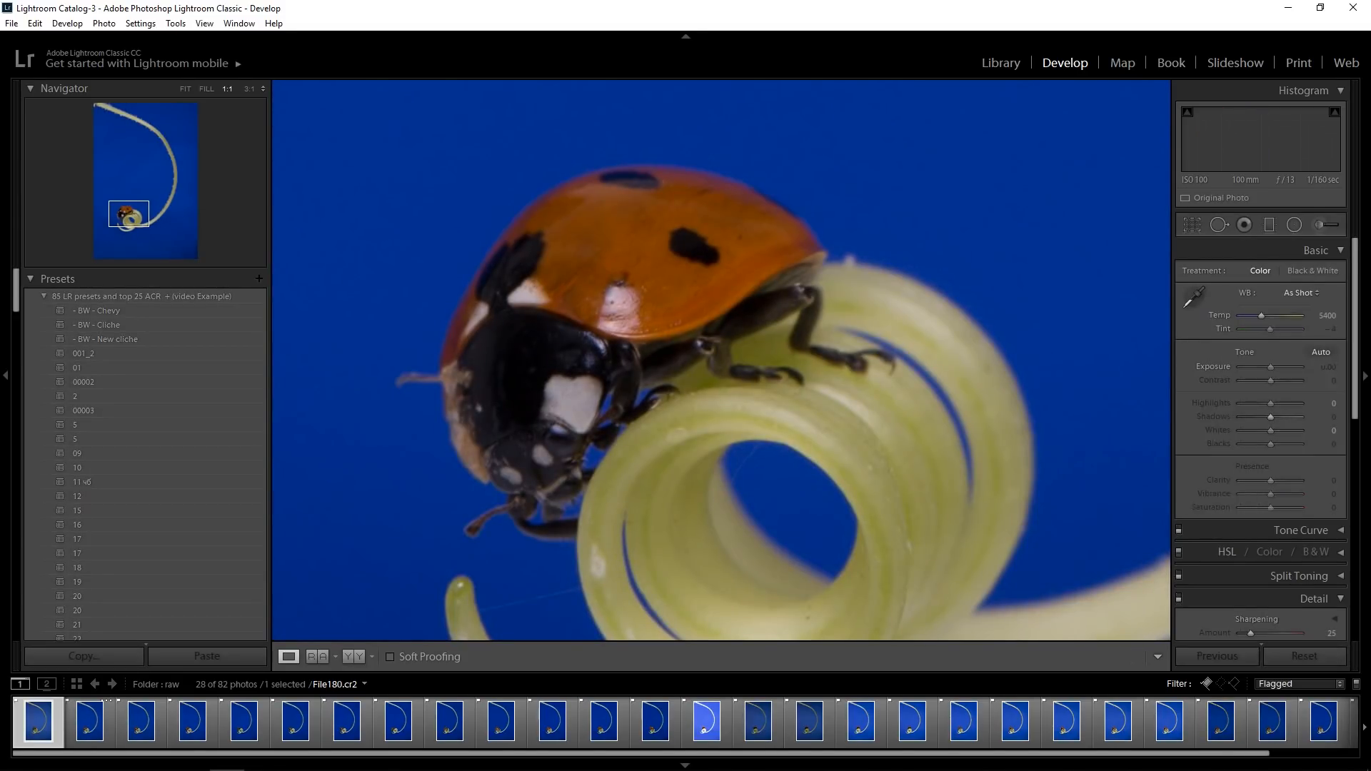
pyautogui.press('Right')
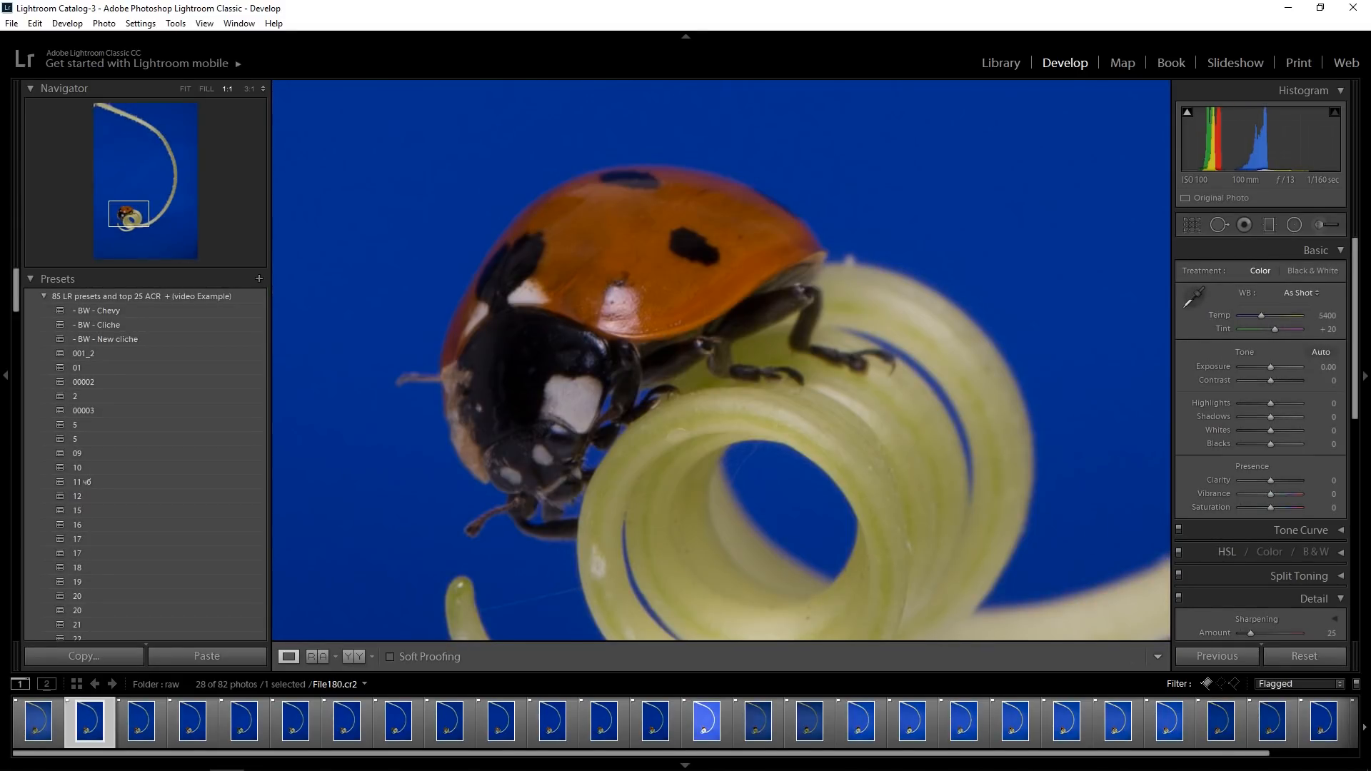
pyautogui.press('x')
pyautogui.press('x')
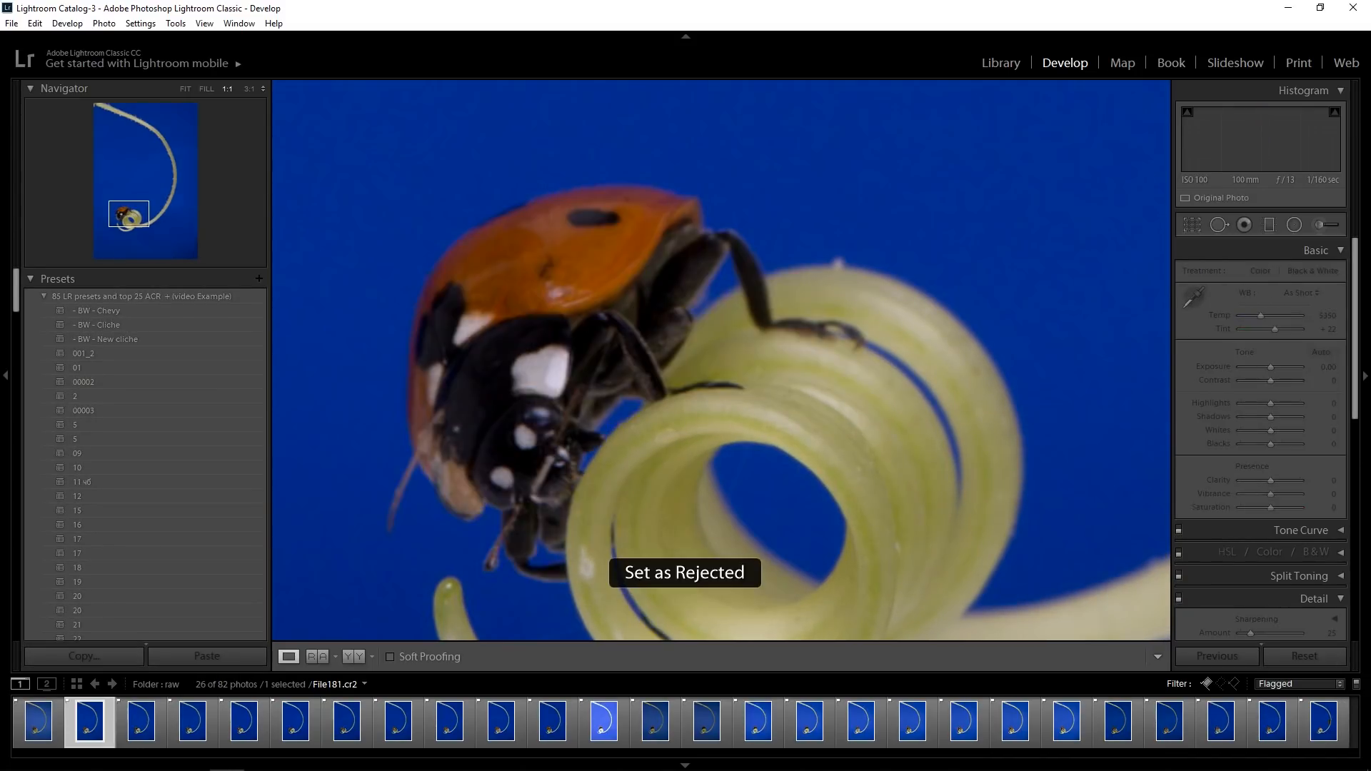
# Compare File174 with File182 at full view and reject File182
pyautogui.press('Left')
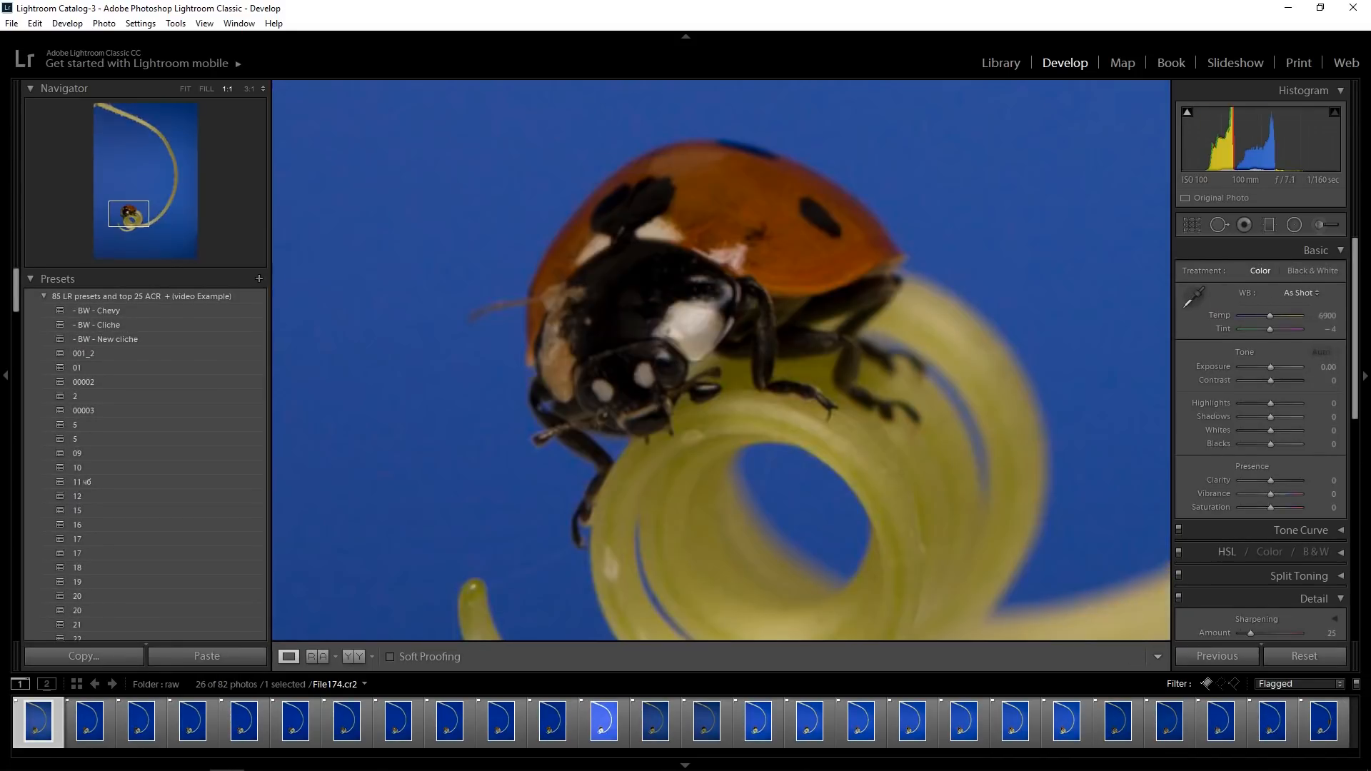
pyautogui.click(421, 431)
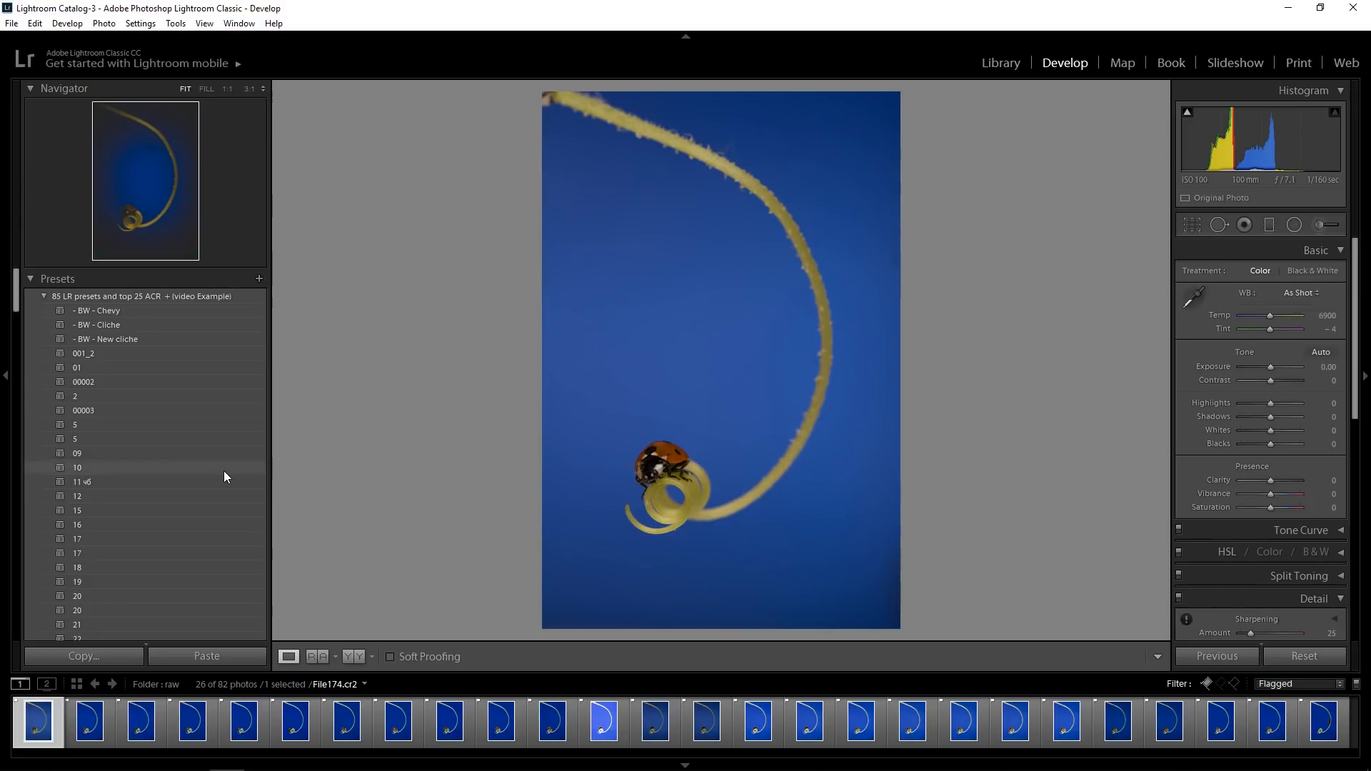
pyautogui.press('Right')
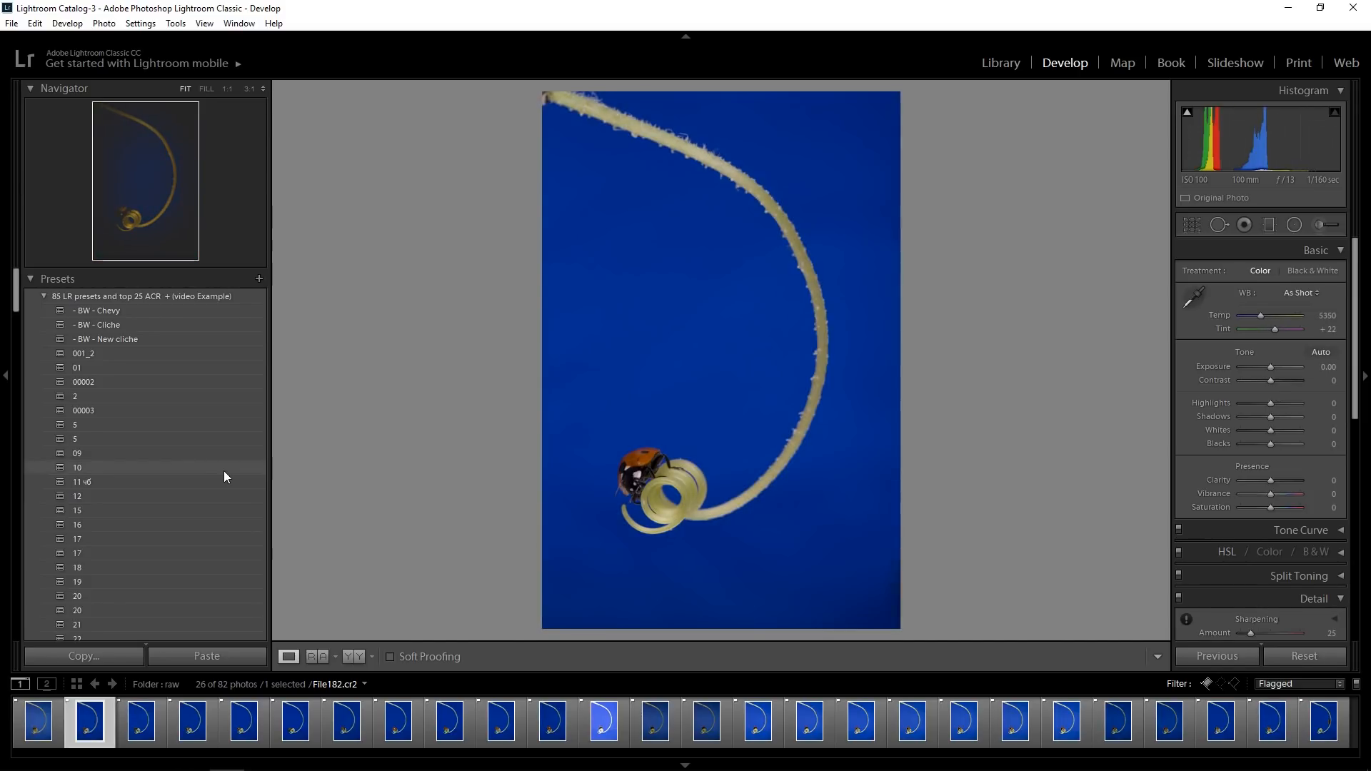
pyautogui.press('Left')
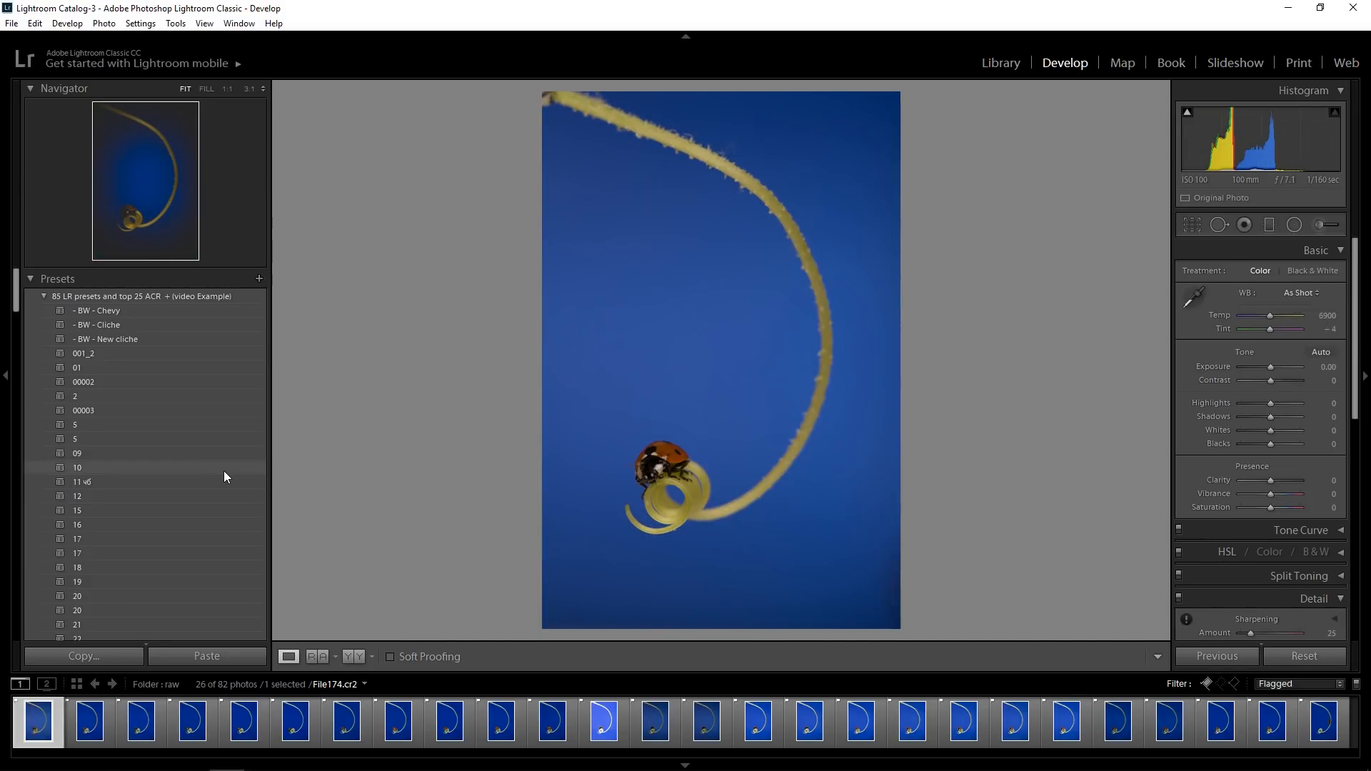
pyautogui.press('Right')
pyautogui.press('Left')
pyautogui.press('Right')
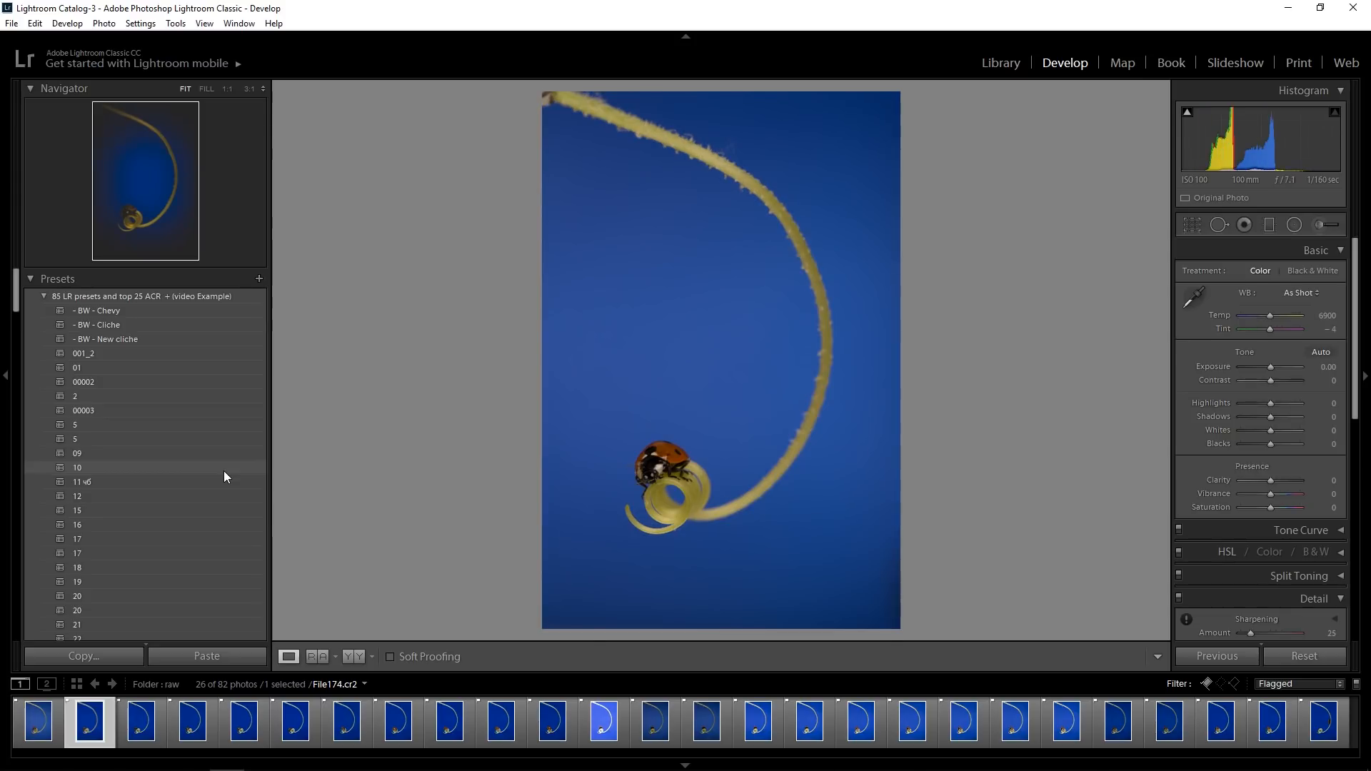
pyautogui.press('Left')
pyautogui.press('Right')
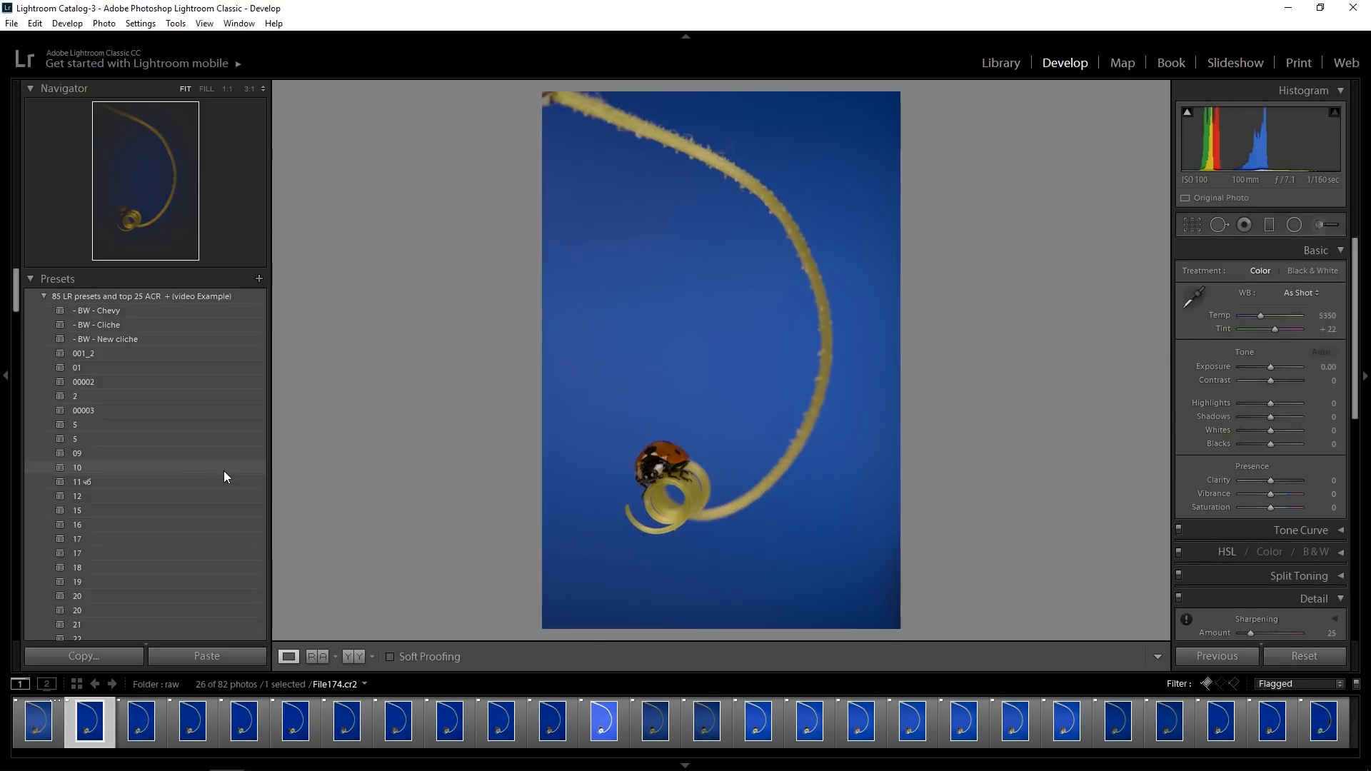
pyautogui.press('Left')
pyautogui.press('Right')
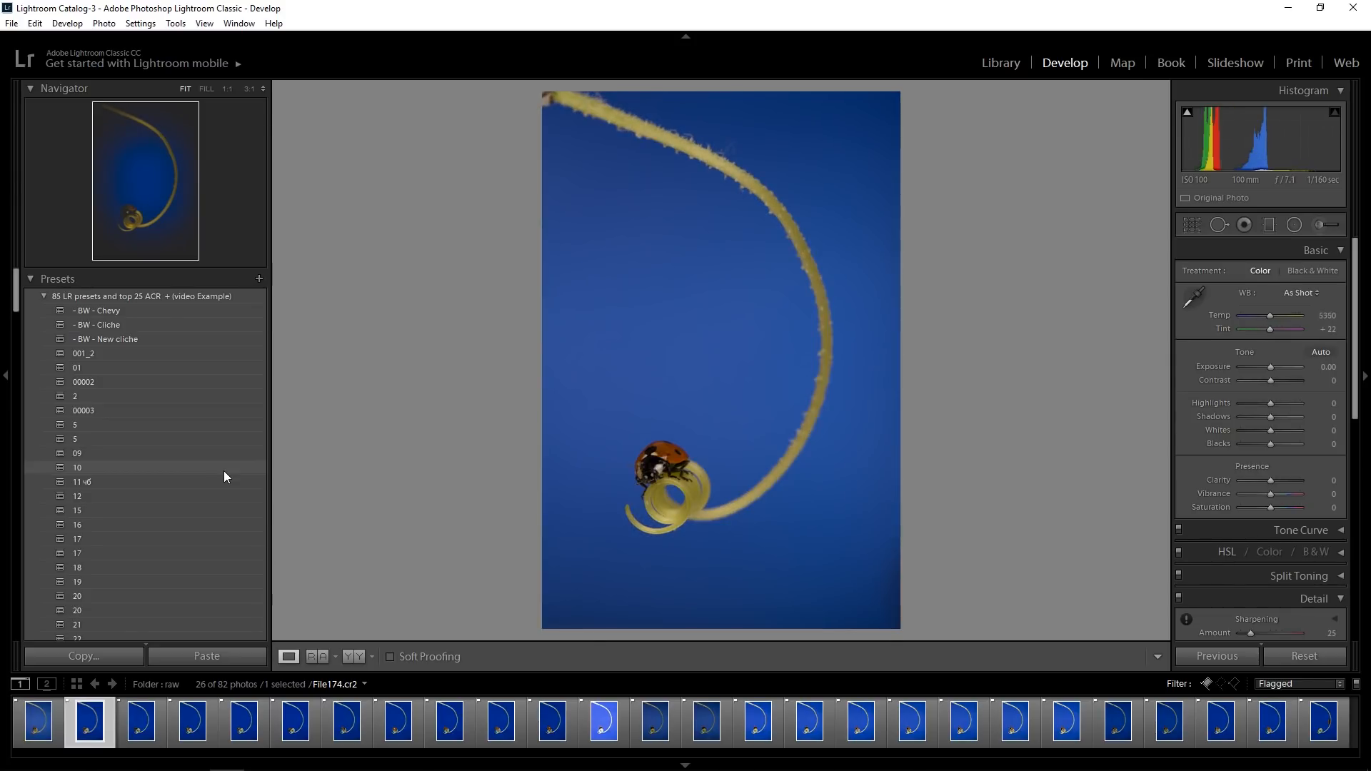
pyautogui.press('Left')
pyautogui.press('Right')
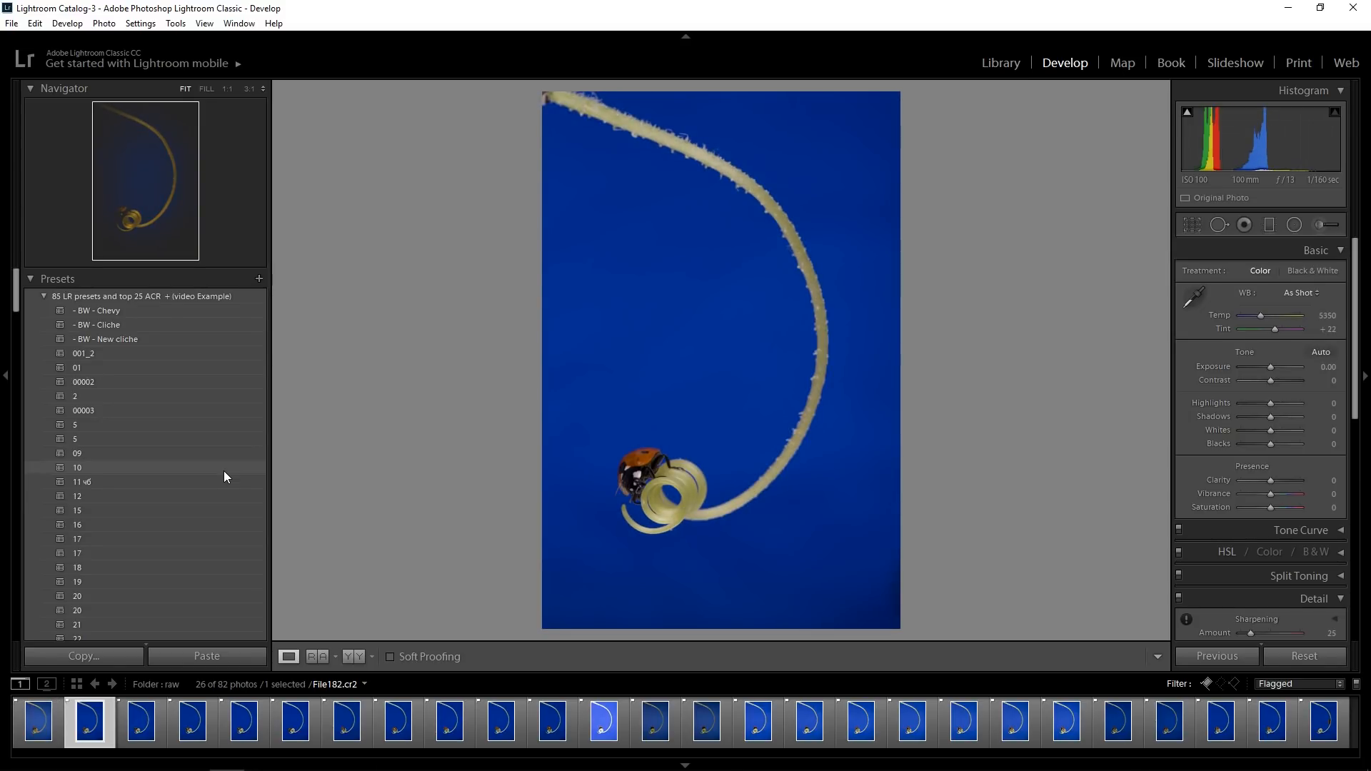
pyautogui.press('x')
# Reject the run of weaker photos from File183 up to and including File201
pyautogui.press('x')
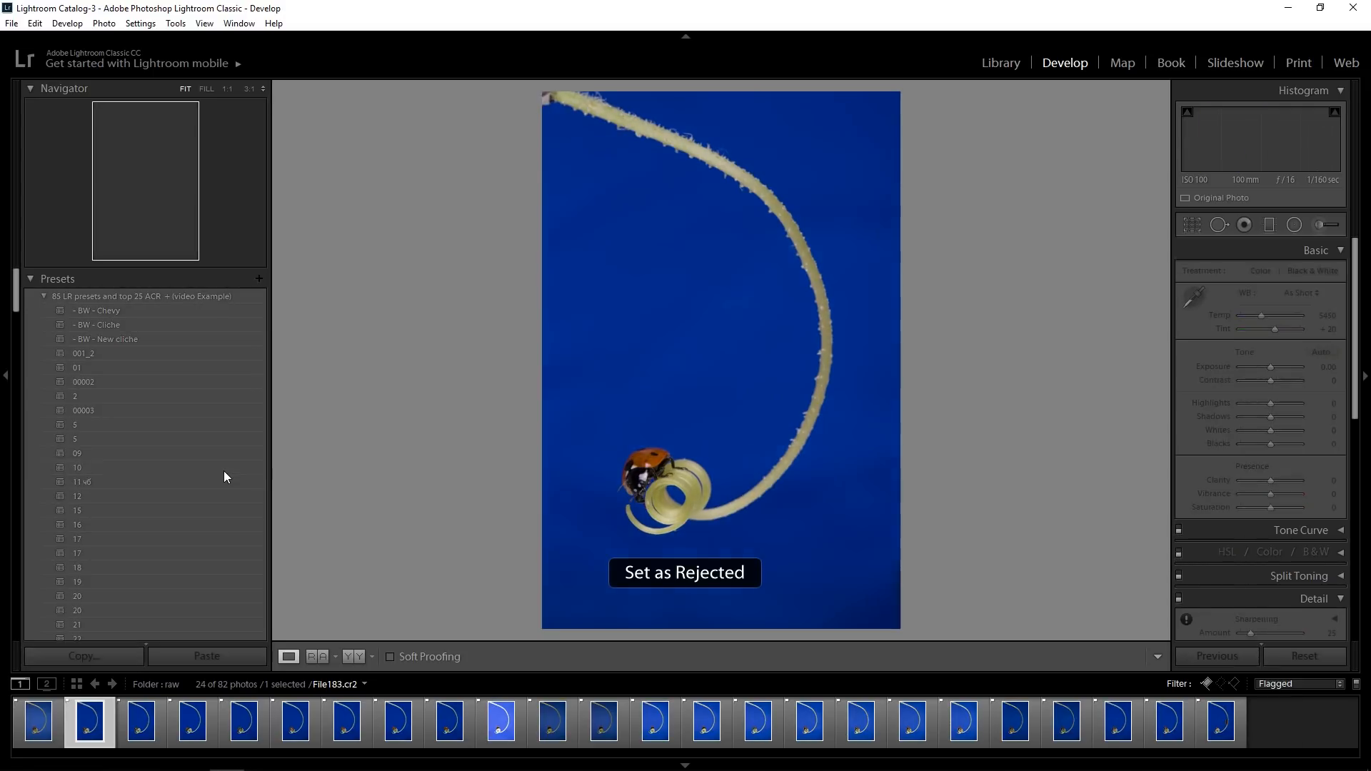
pyautogui.press('x')
pyautogui.press('x')
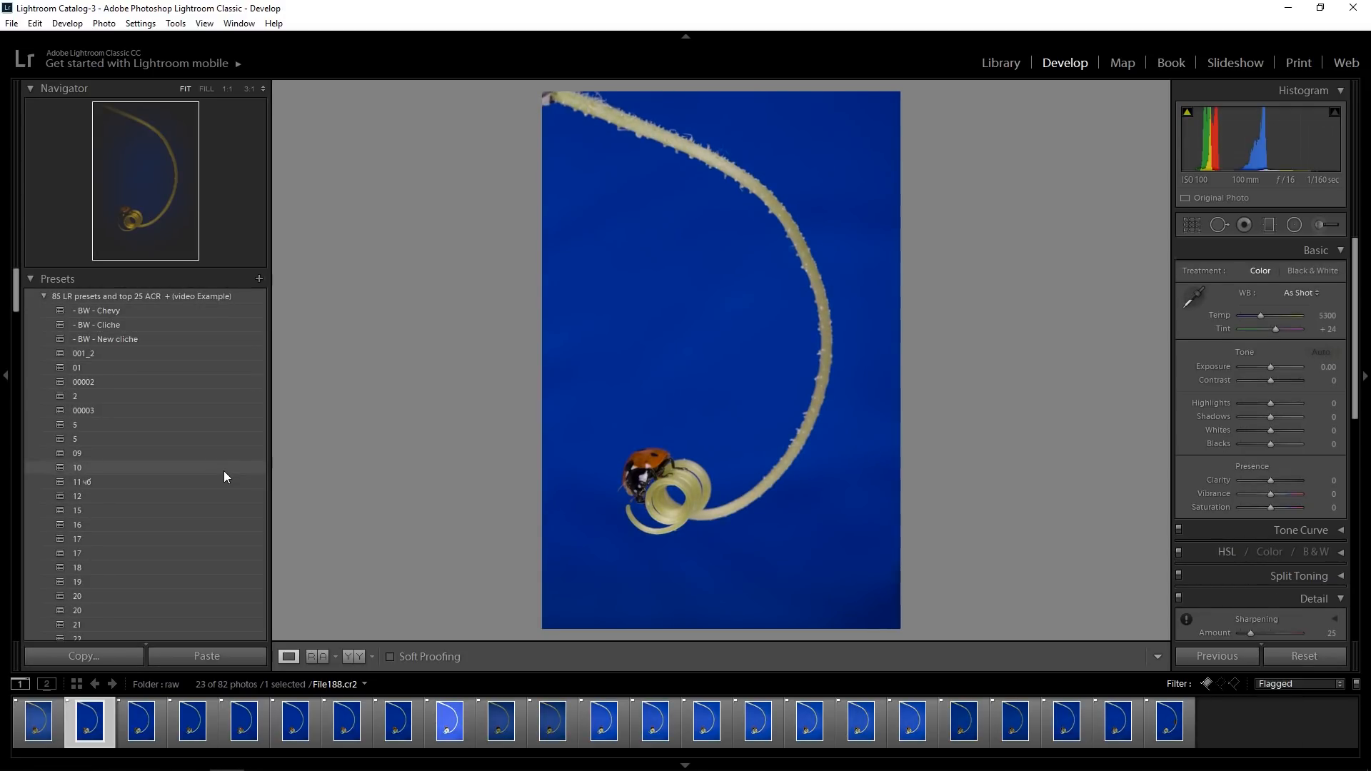
pyautogui.press('x')
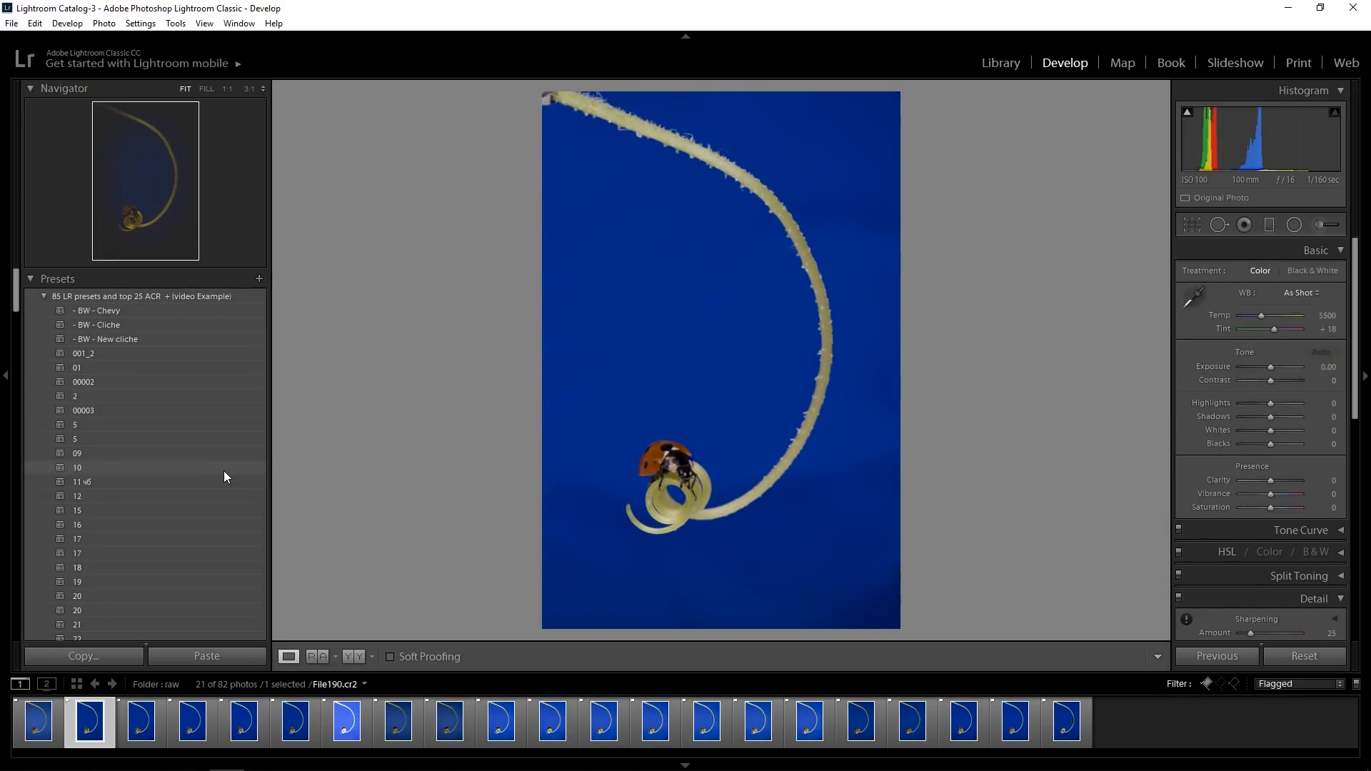
pyautogui.press('x')
pyautogui.press('x')
pyautogui.press('x')
pyautogui.press('x')
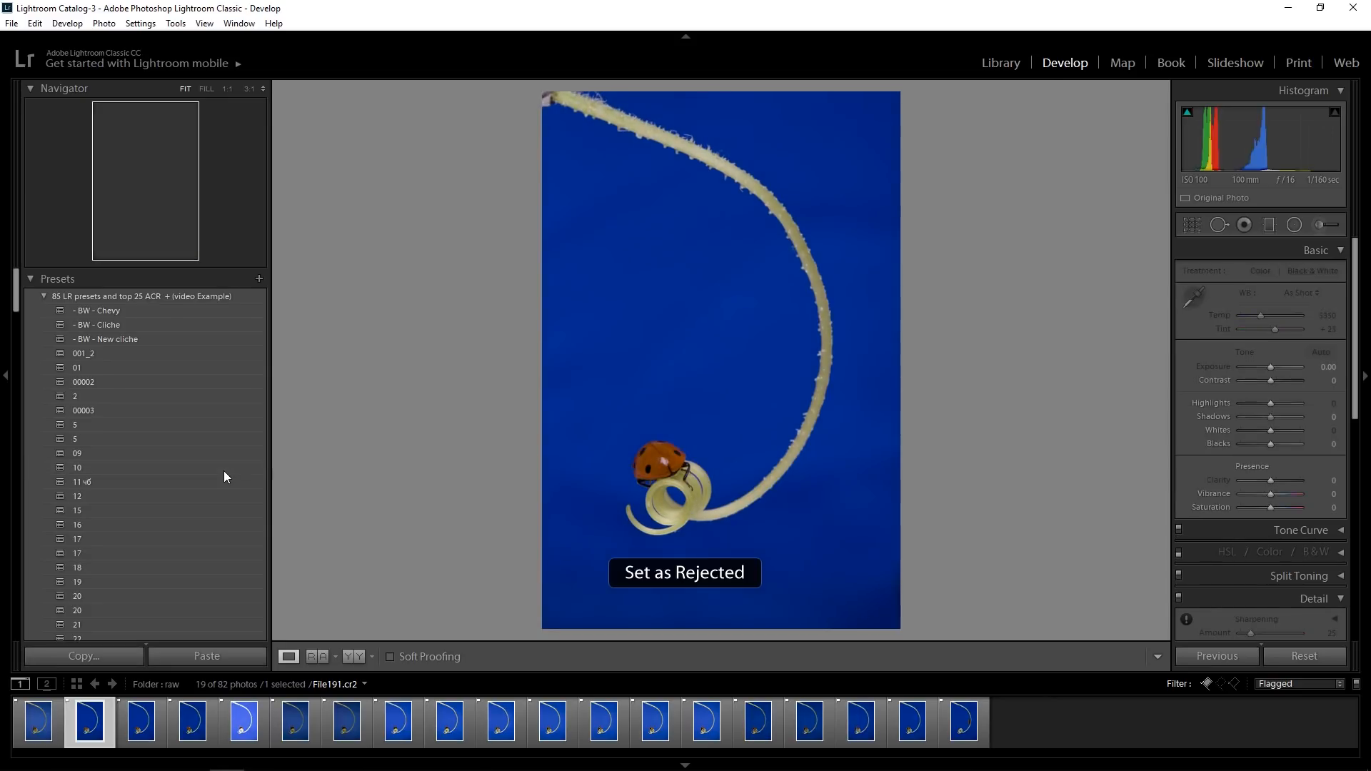
pyautogui.press('x')
pyautogui.press('x')
pyautogui.press('x')
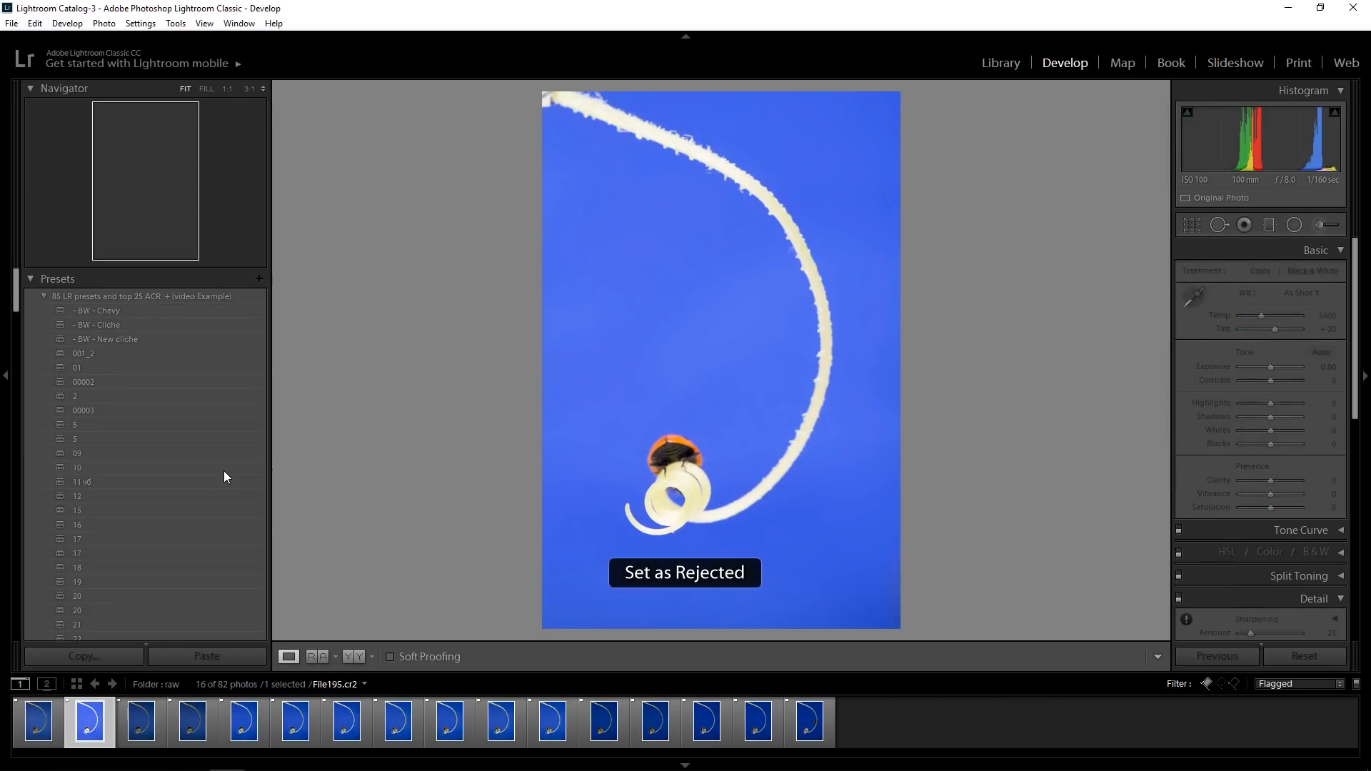
pyautogui.press('x')
pyautogui.press('x')
pyautogui.press('x')
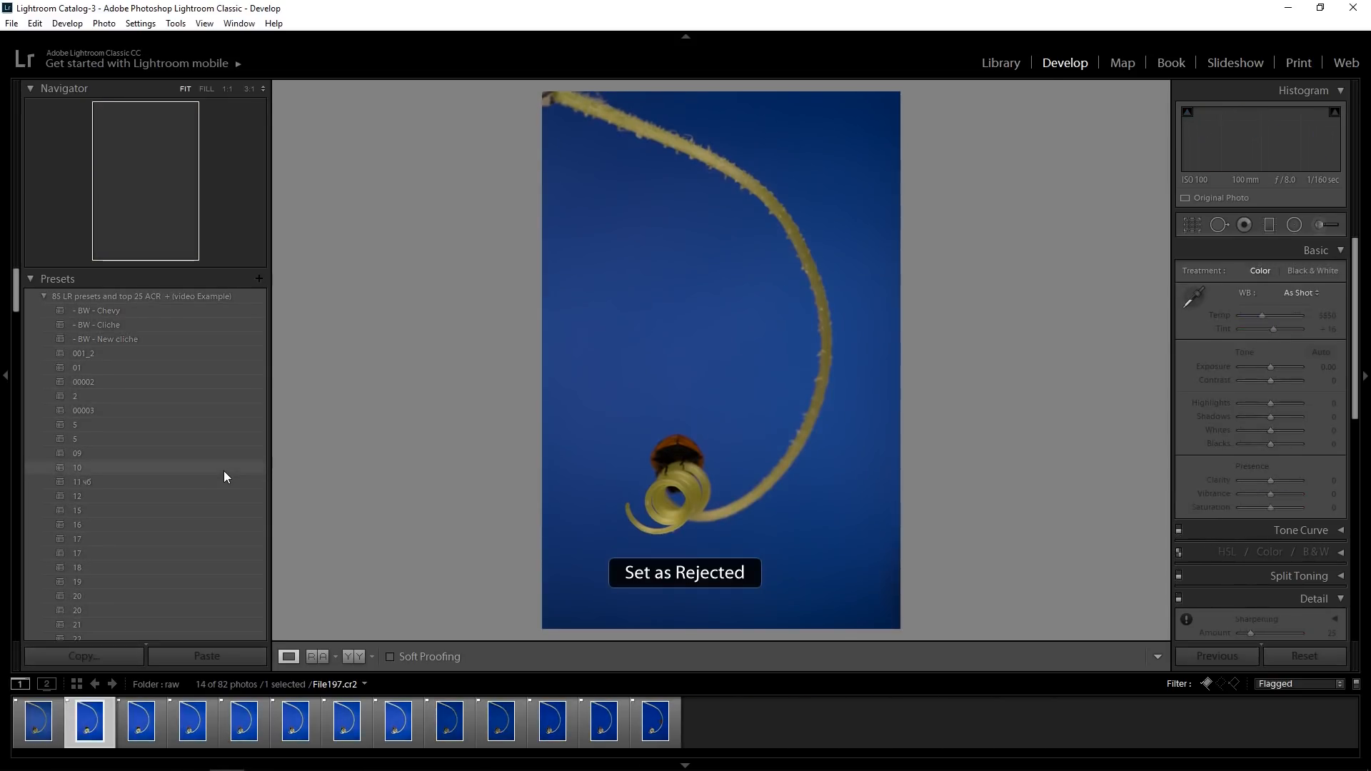
pyautogui.press('x')
pyautogui.press('x')
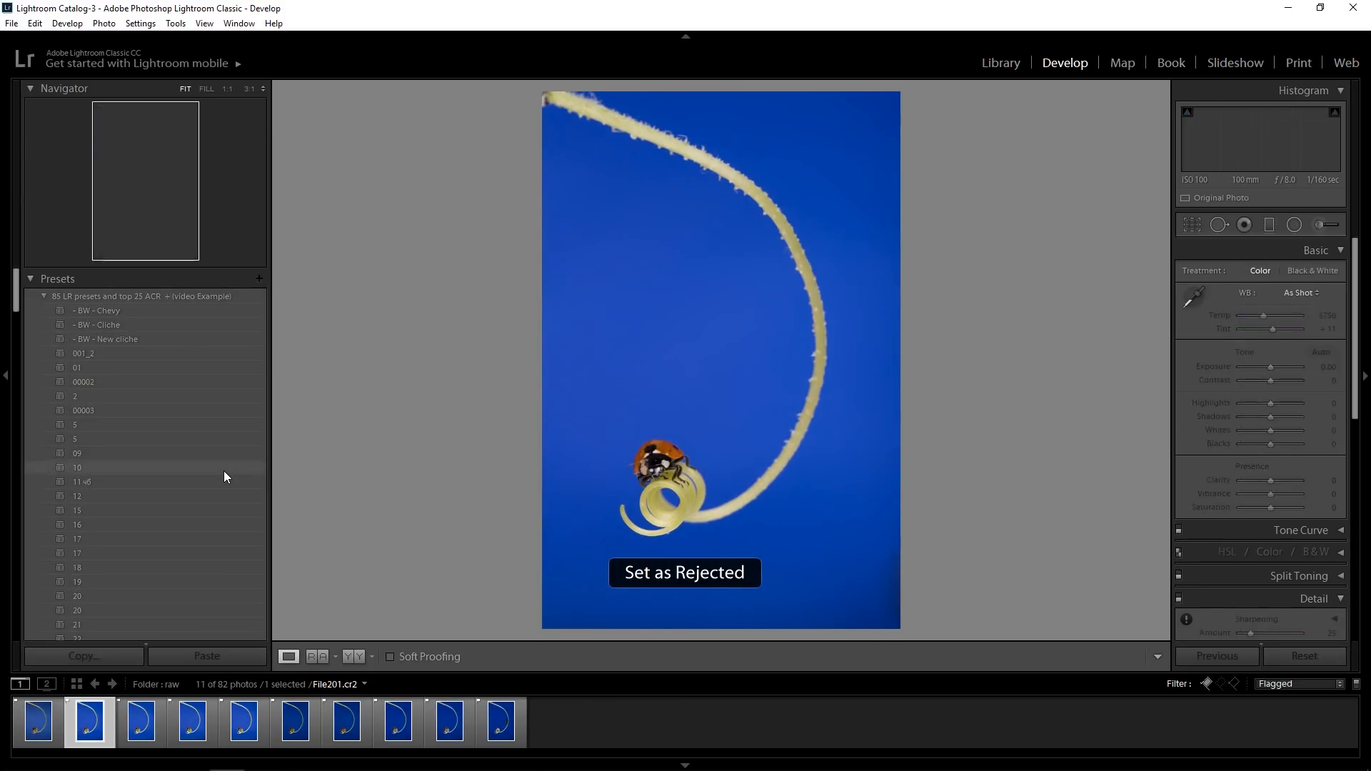
# Undo the rejection of File201 and compare it with File174 at 1:1 on the ladybird
pyautogui.hotkey('ctrl', 'z')
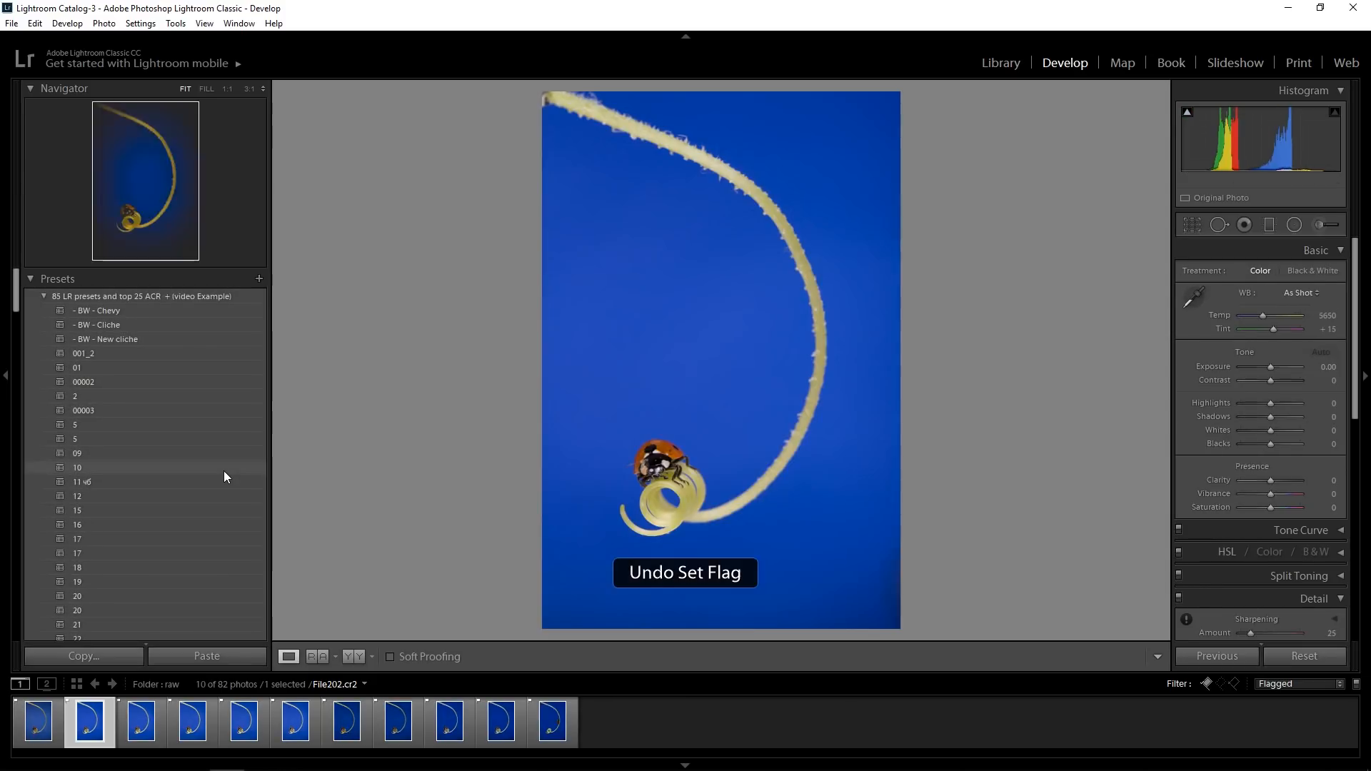
pyautogui.click(576, 469)
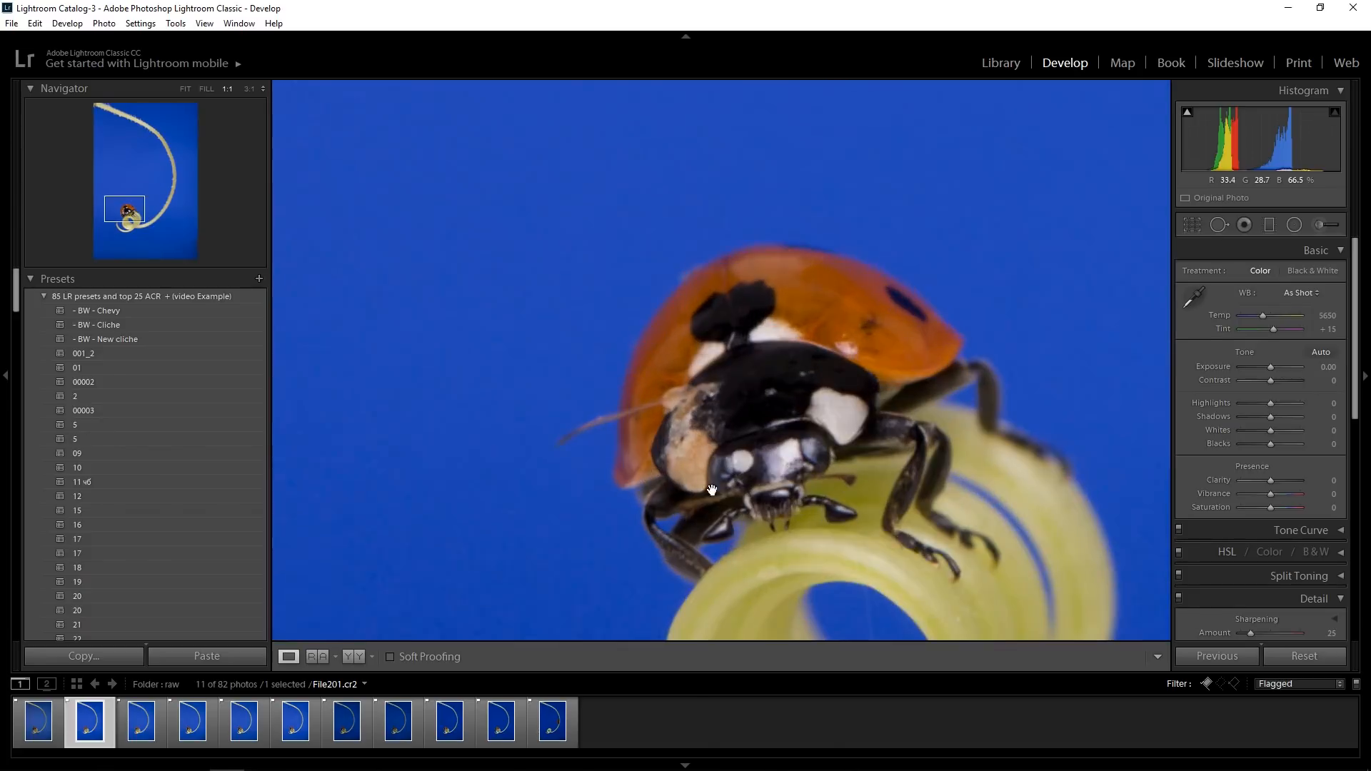
pyautogui.press('Left')
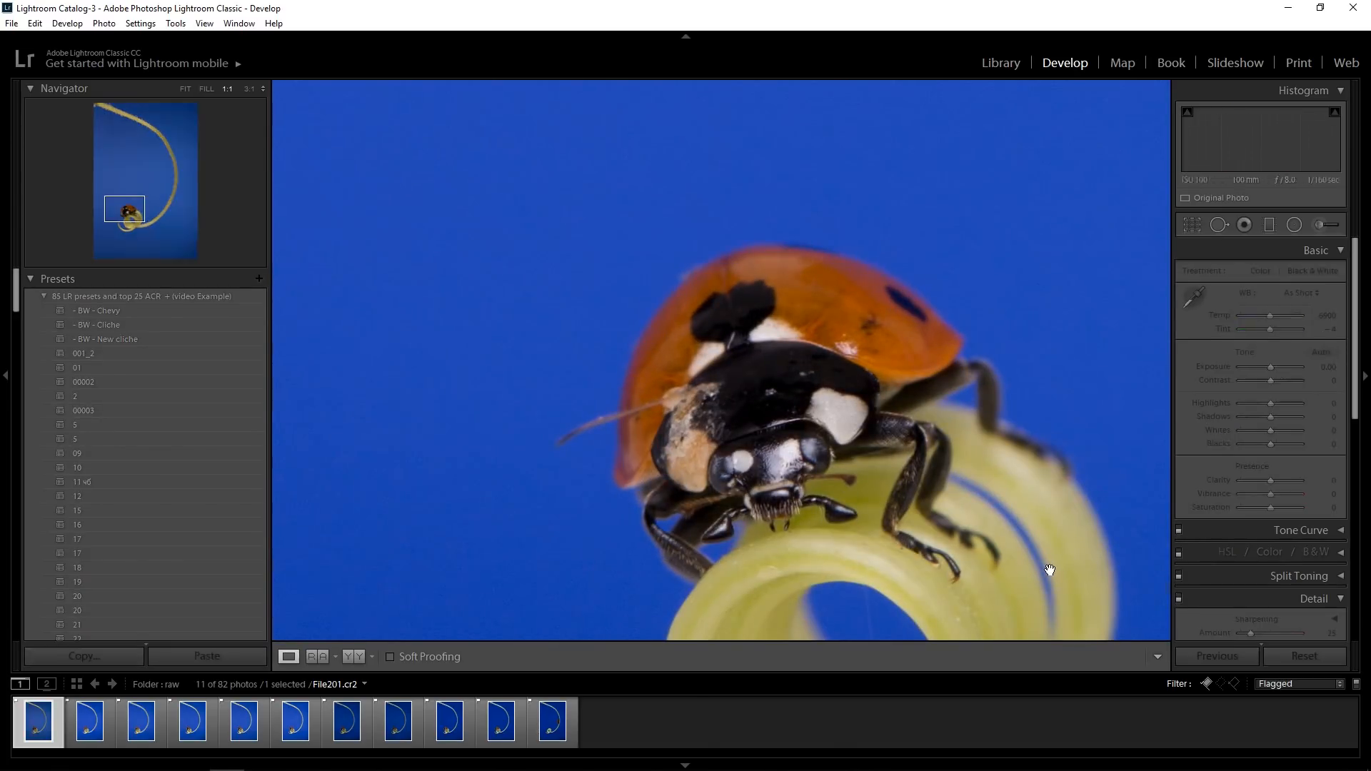
pyautogui.press('Right')
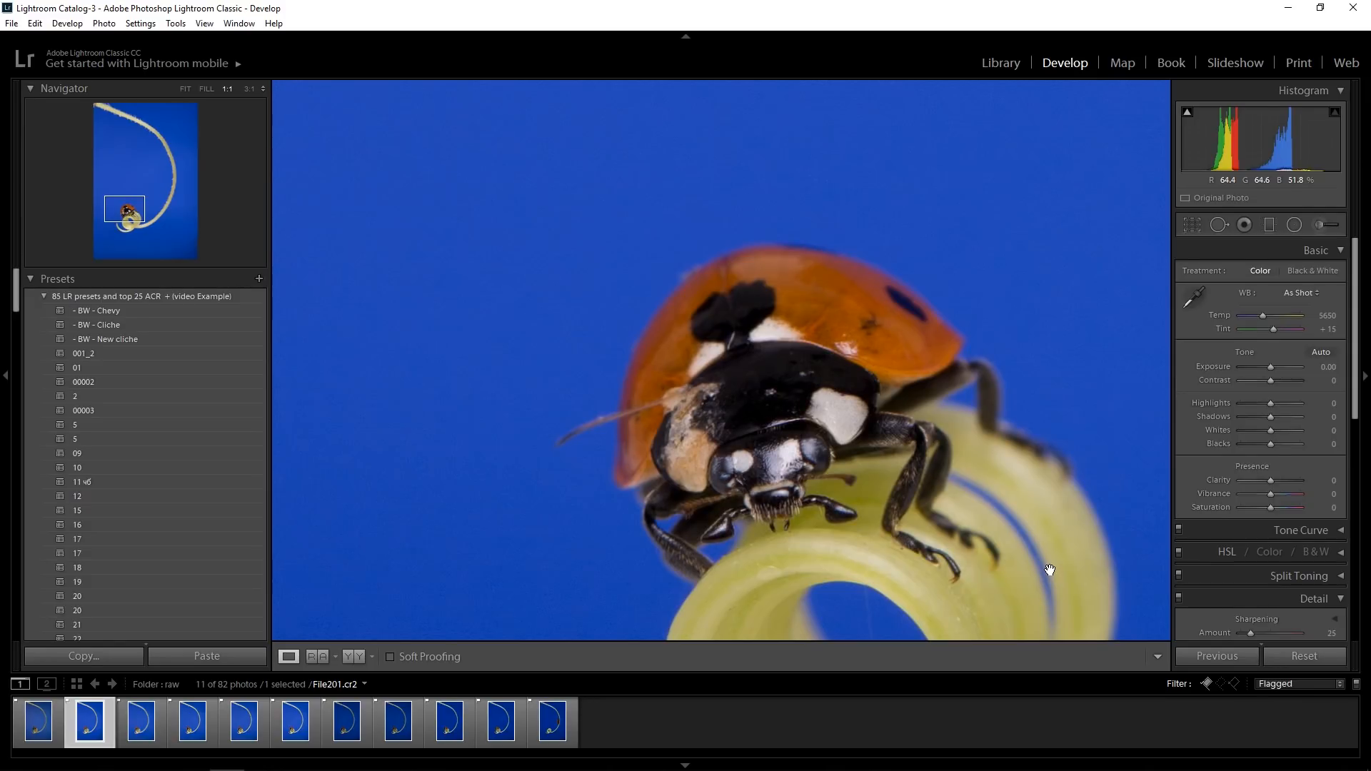
pyautogui.press('Left')
pyautogui.press('Right')
pyautogui.press('Left')
pyautogui.press('Right')
# Inspect the ladybird at 1:1 in File202 and File203 and reject both photos
pyautogui.press('Right')
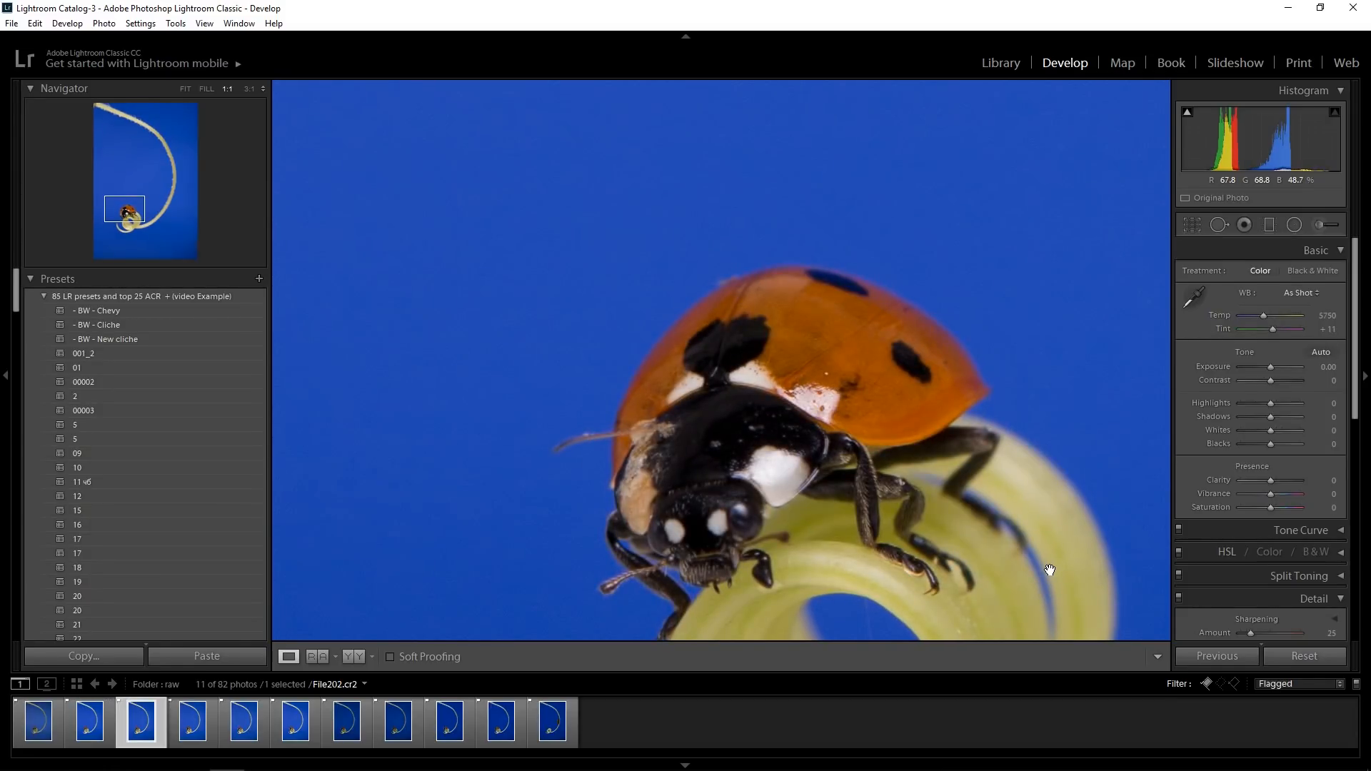
pyautogui.moveTo(1049, 570); pyautogui.dragTo(960, 440)
pyautogui.press('x')
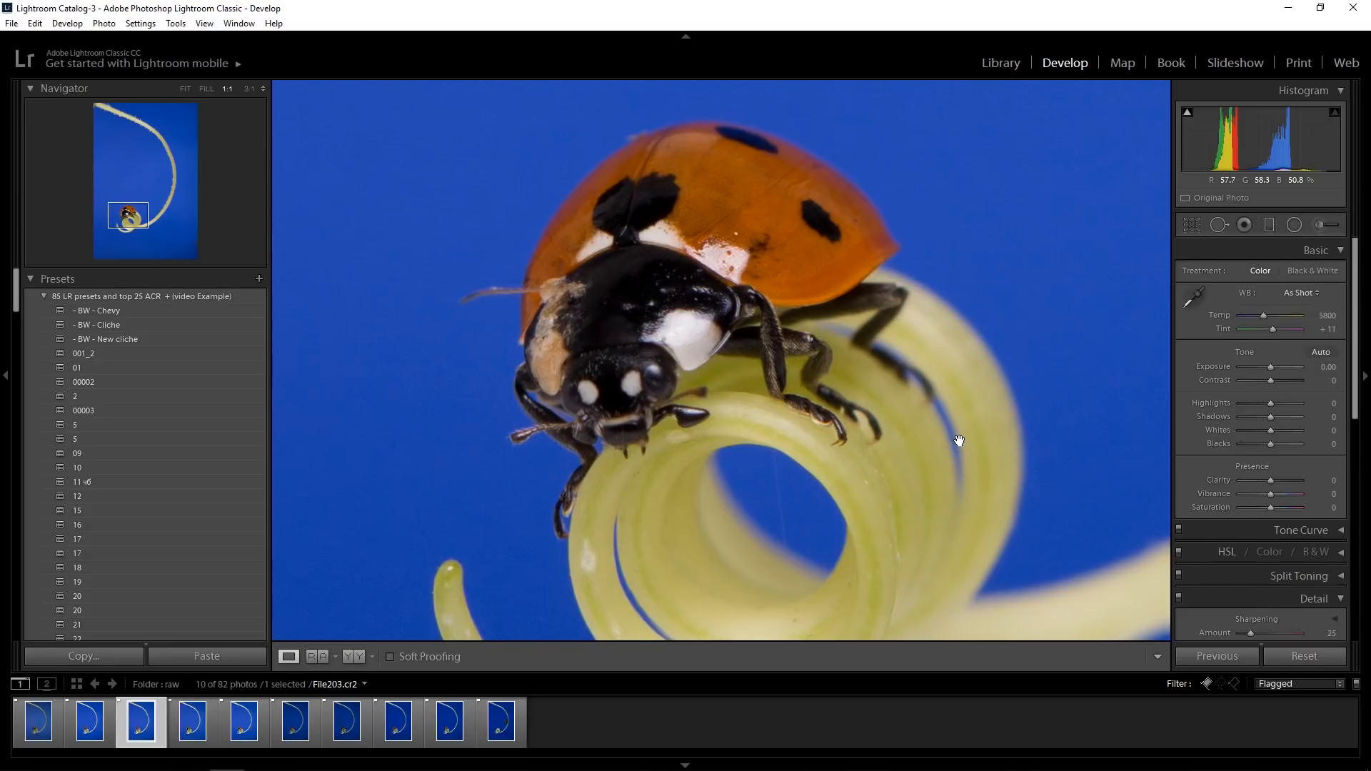
pyautogui.press('x')
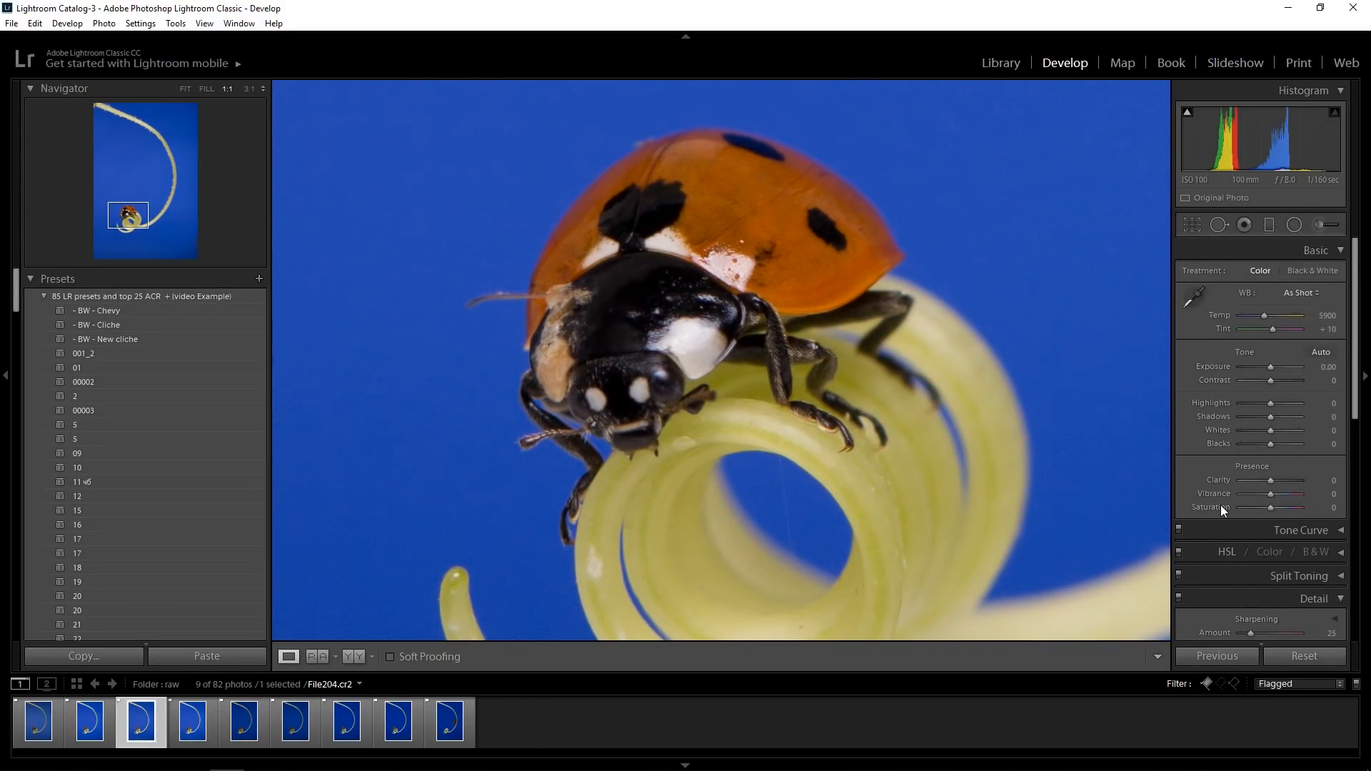
# Compare the ladybird at 1:1 in File204 with File201 and File205
pyautogui.press('Left')
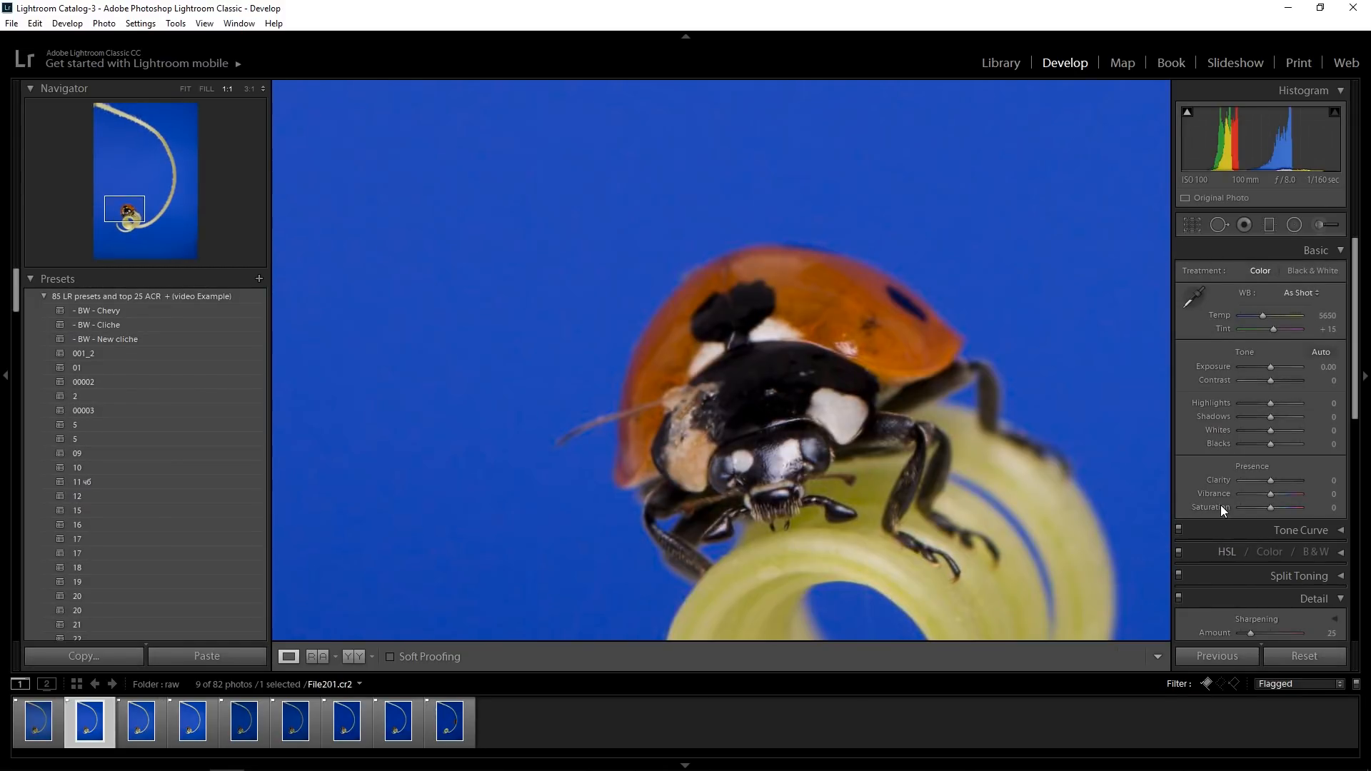
pyautogui.press('Right')
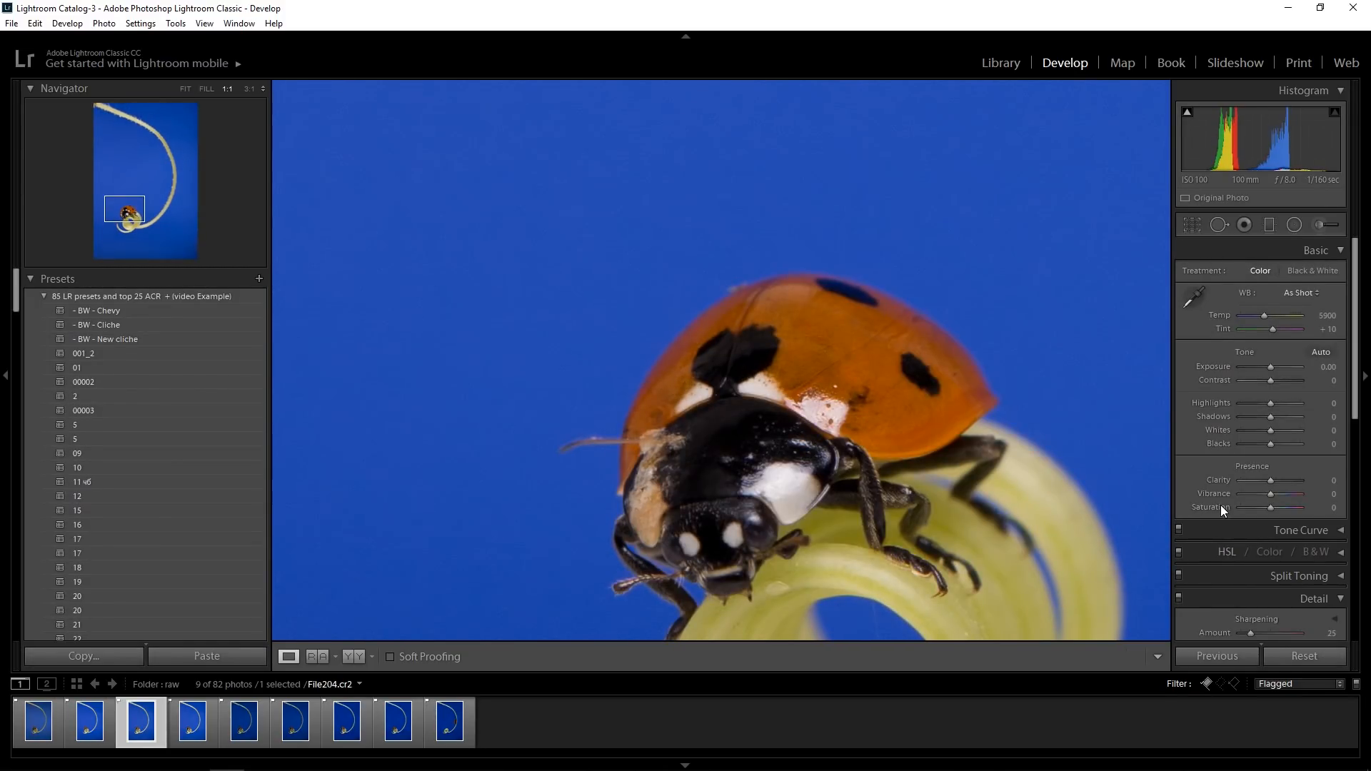
pyautogui.press('Right')
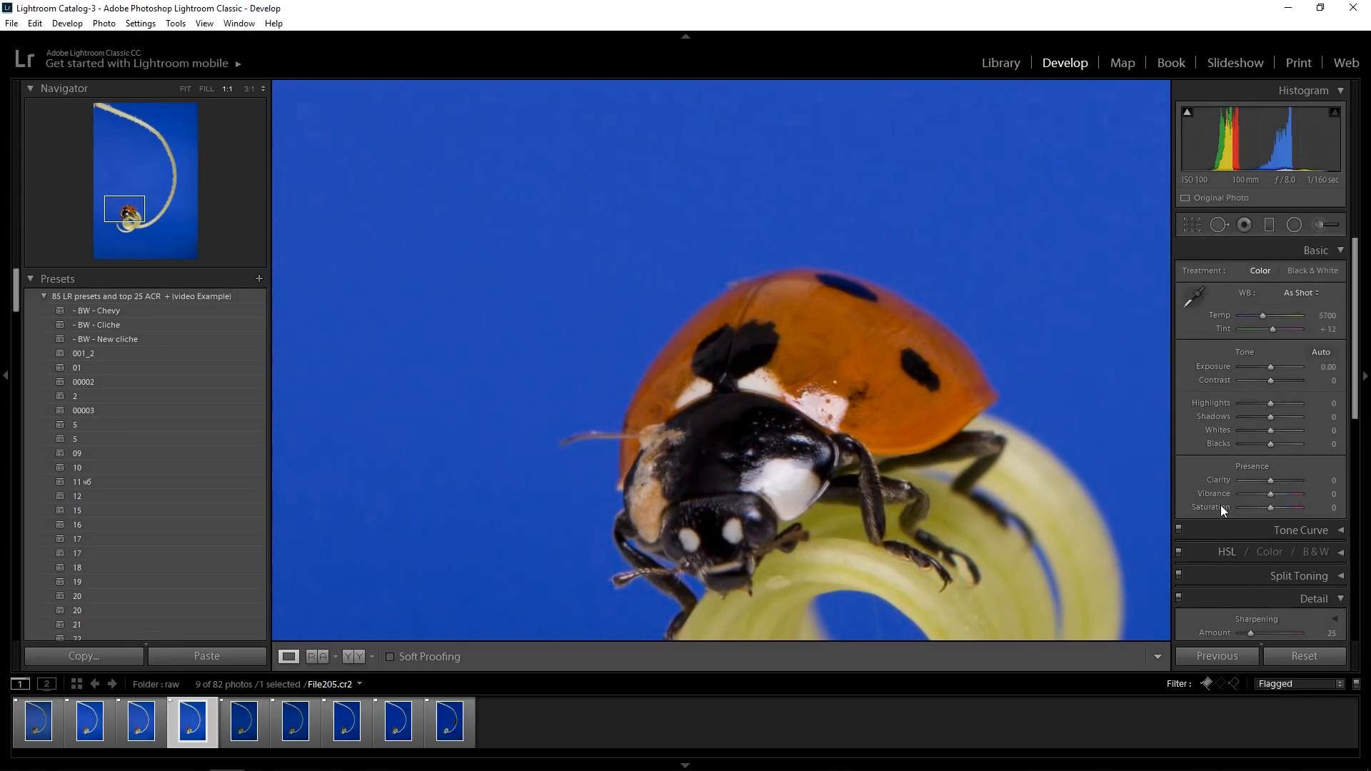
# Reject File206 and all the flagged photos that follow it
pyautogui.press('Right')
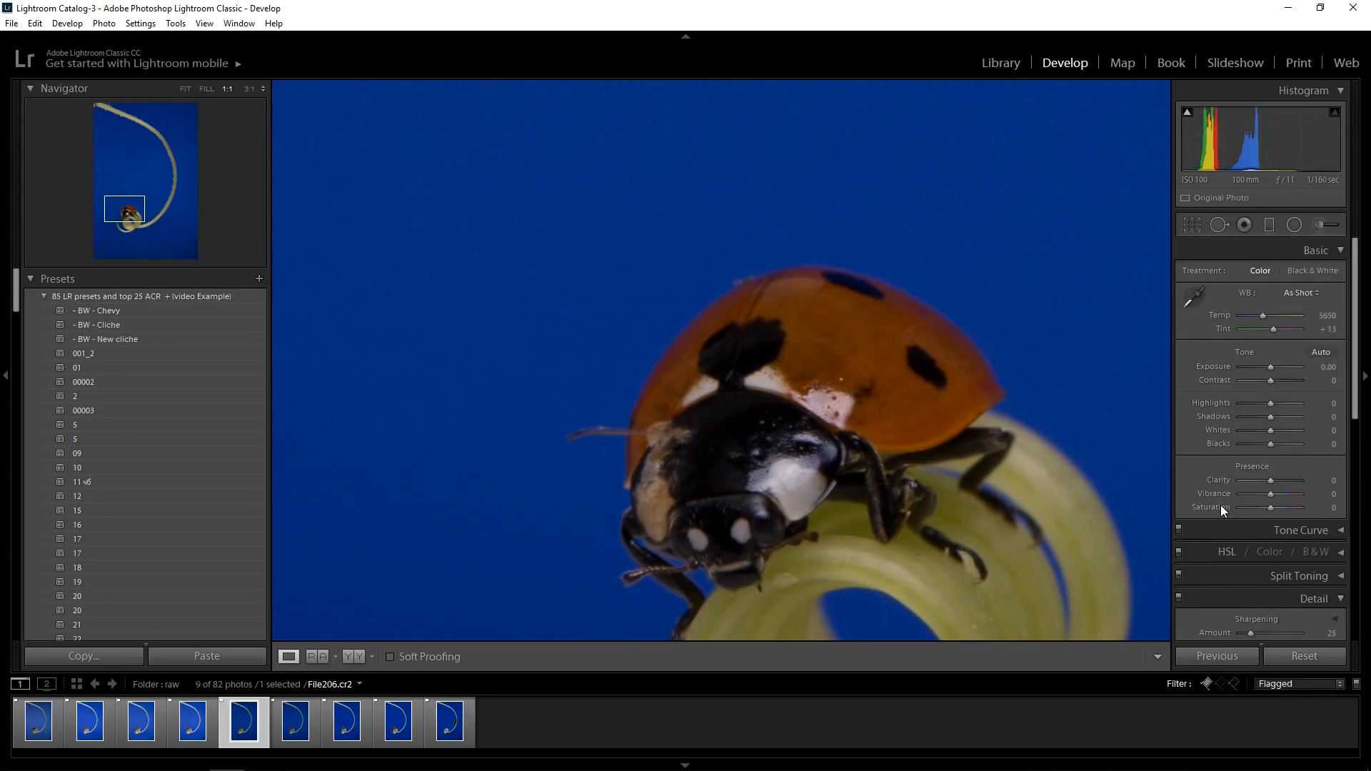
pyautogui.press('x')
pyautogui.press('x')
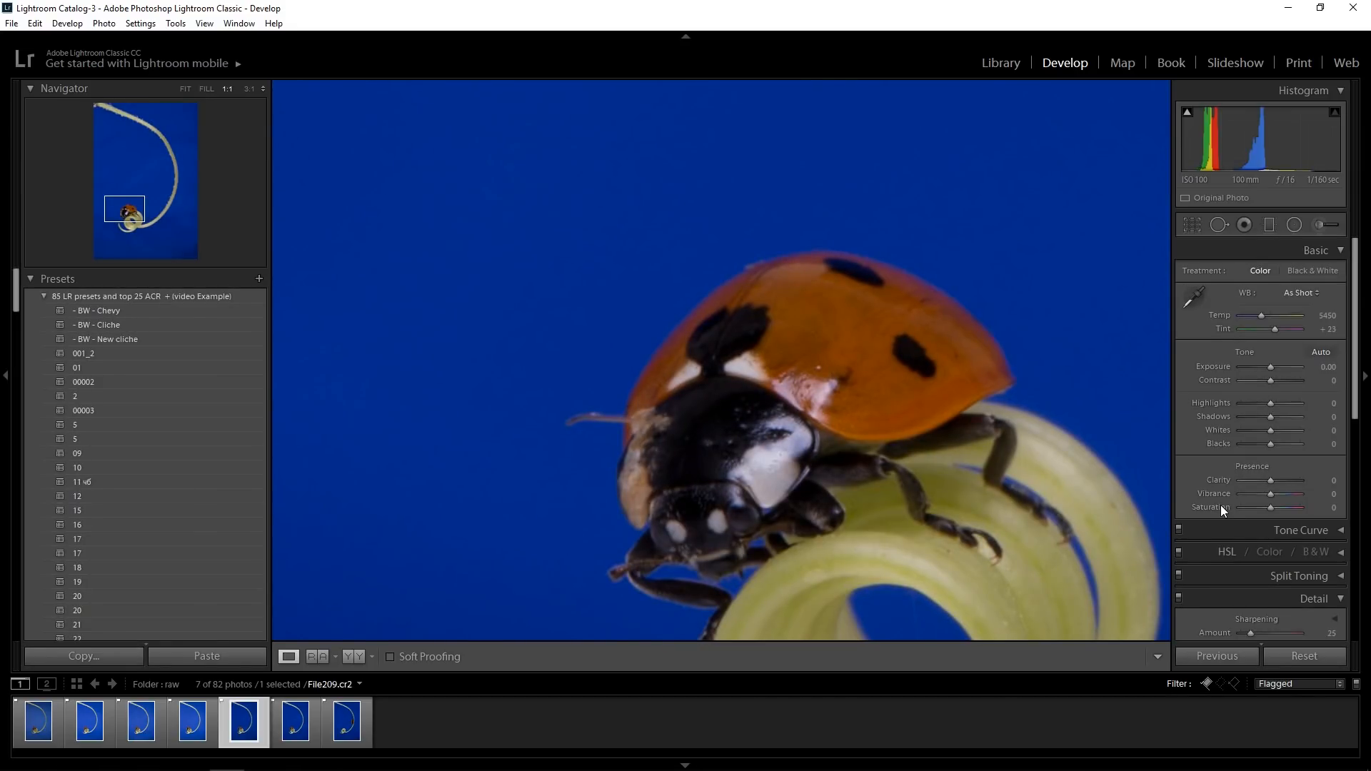
pyautogui.press('x')
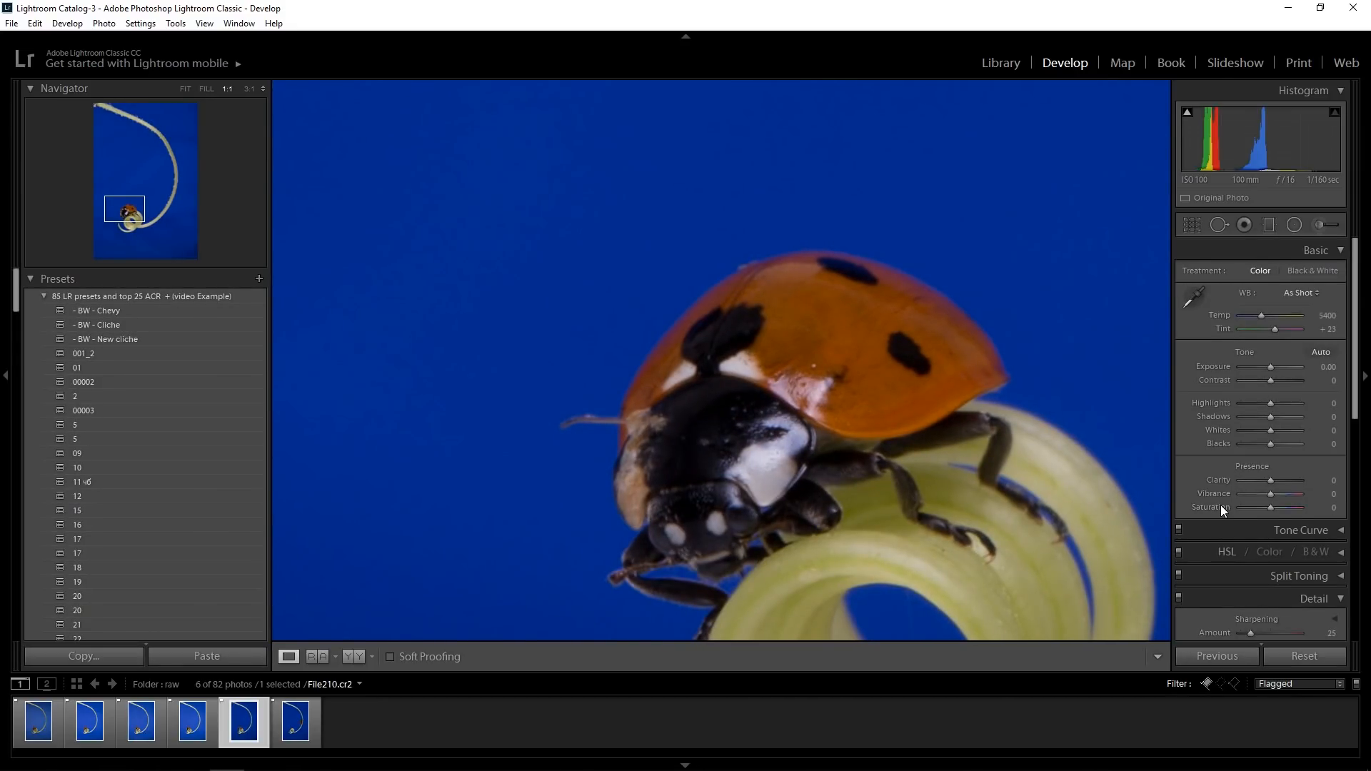
pyautogui.press('x')
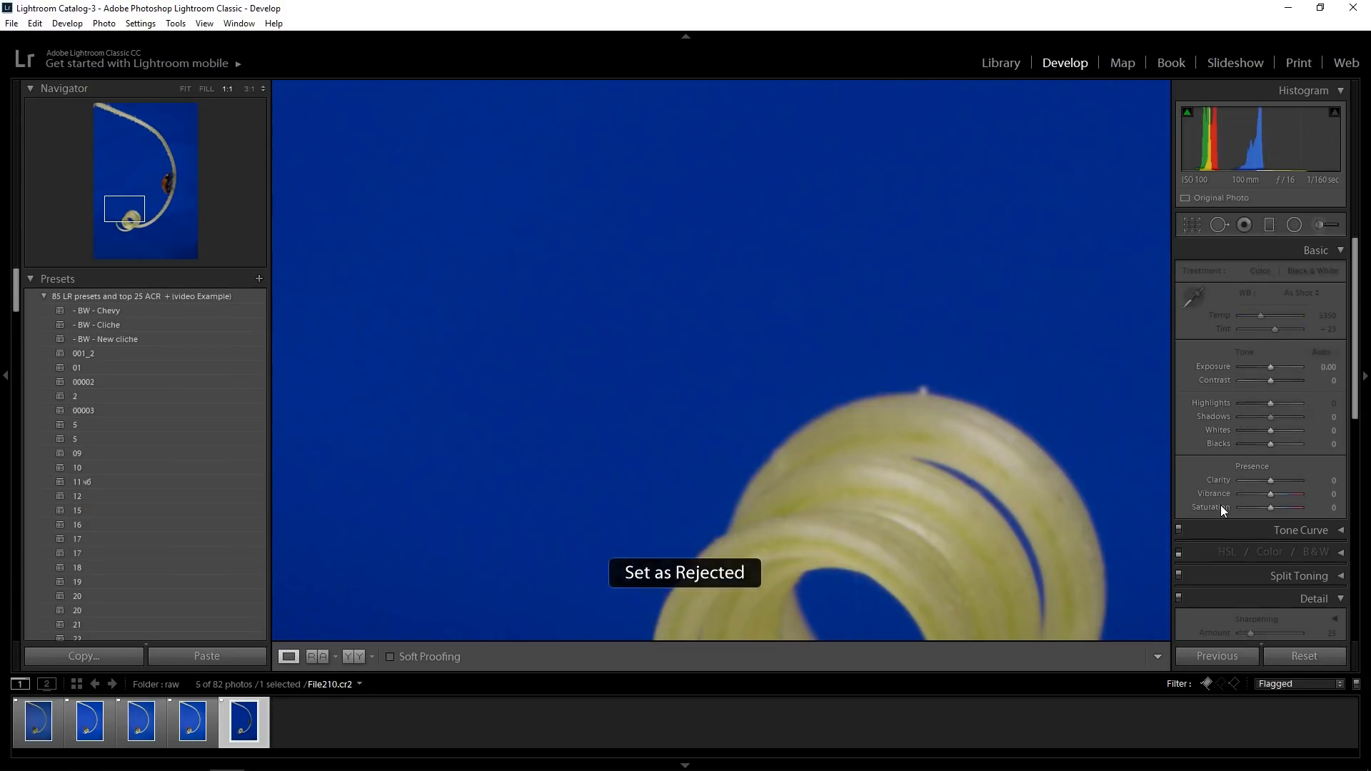
pyautogui.press('x')
# Recheck the ladybird at 1:1 in File205, File204 and File201
pyautogui.press('Left')
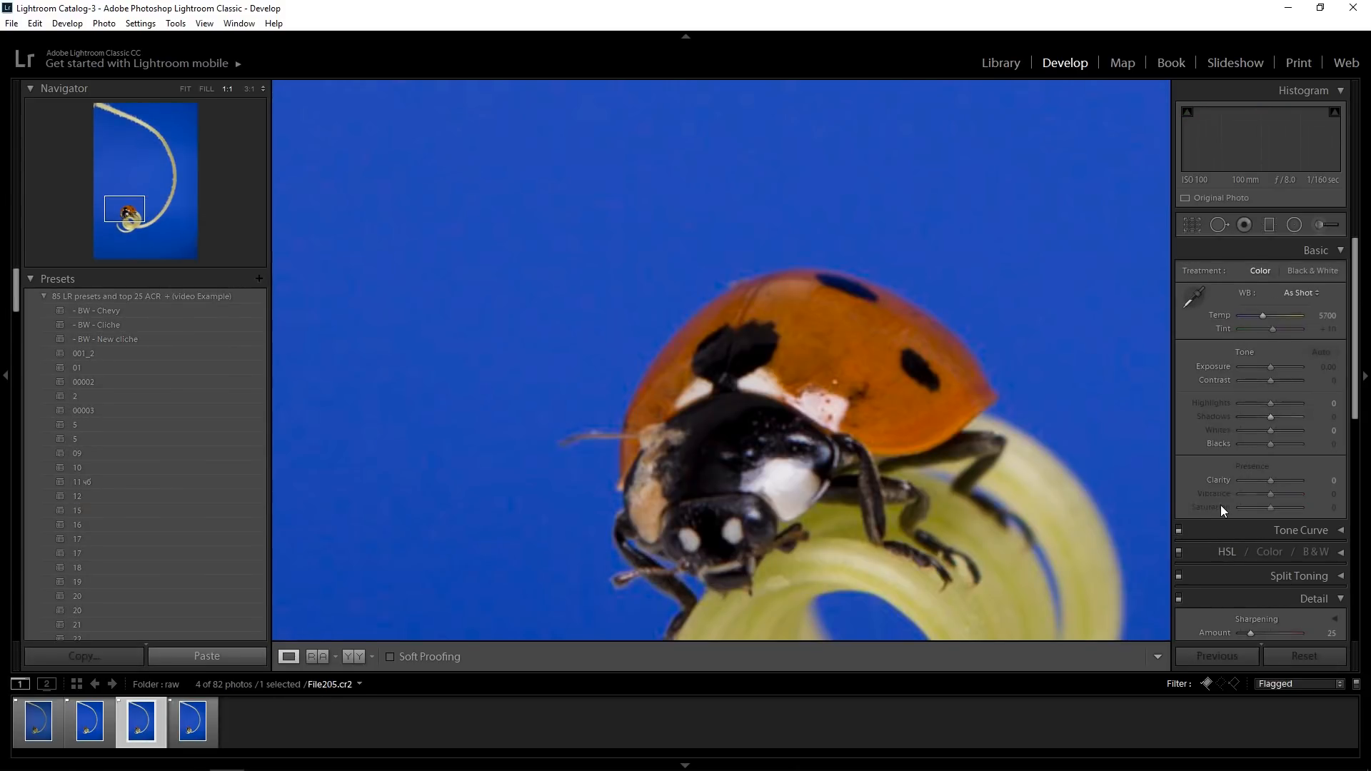
pyautogui.press('Right')
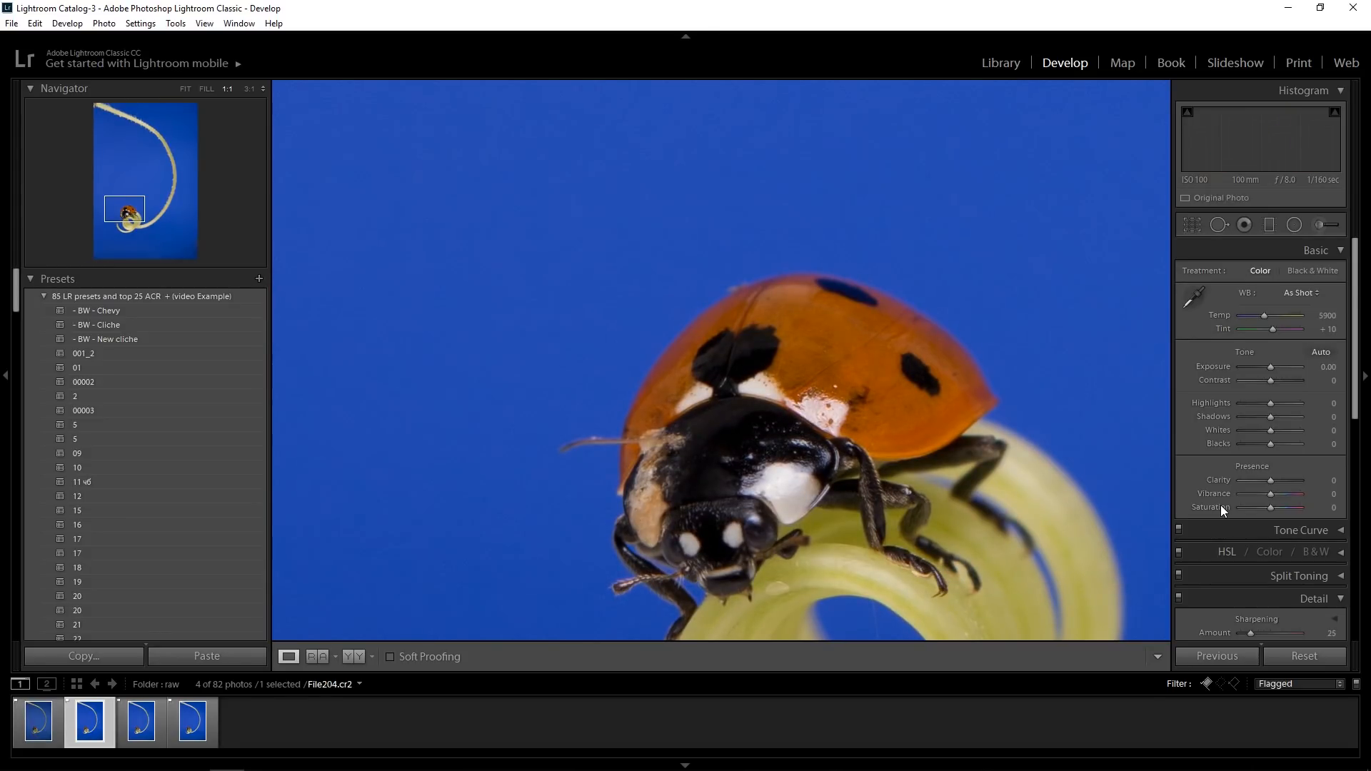
pyautogui.press('Left')
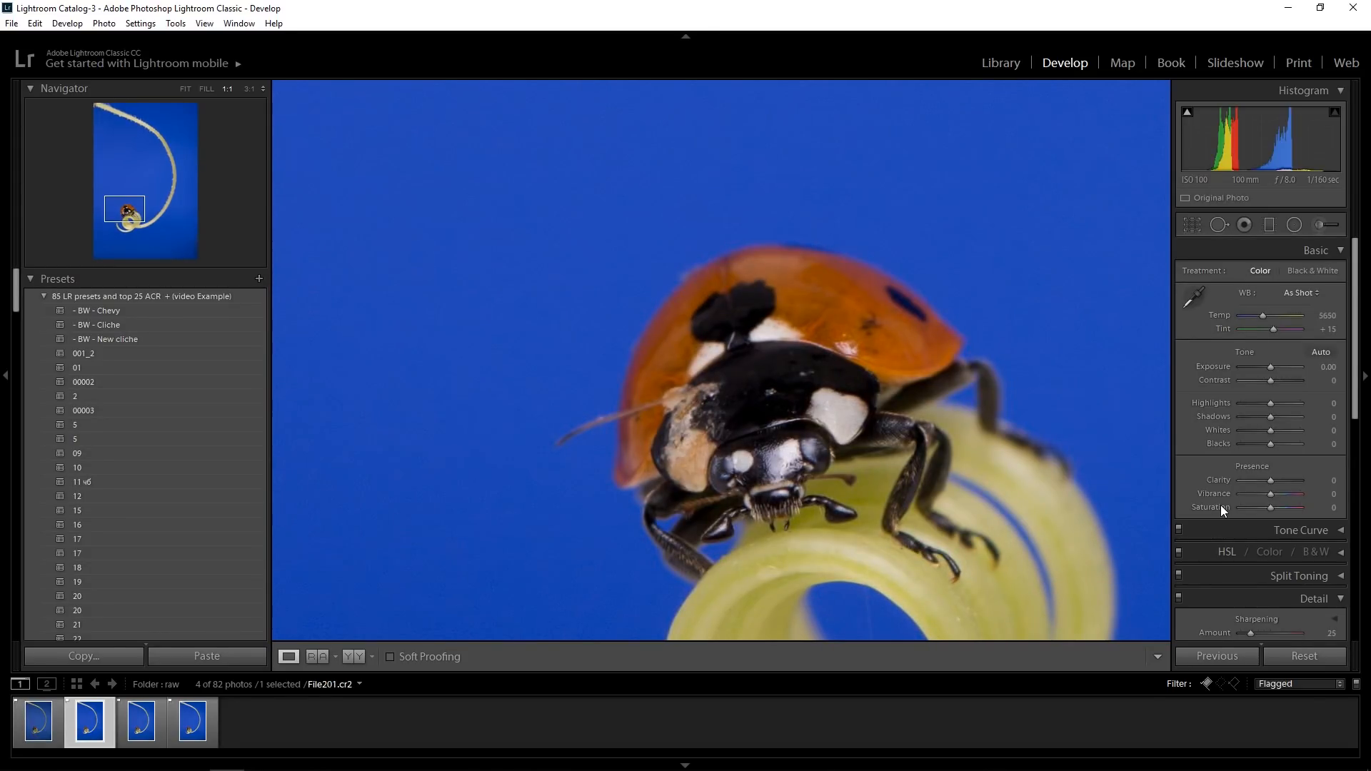
# Compare File174, File201 and File204 at full view and reject File204 and File205
pyautogui.click(829, 416)
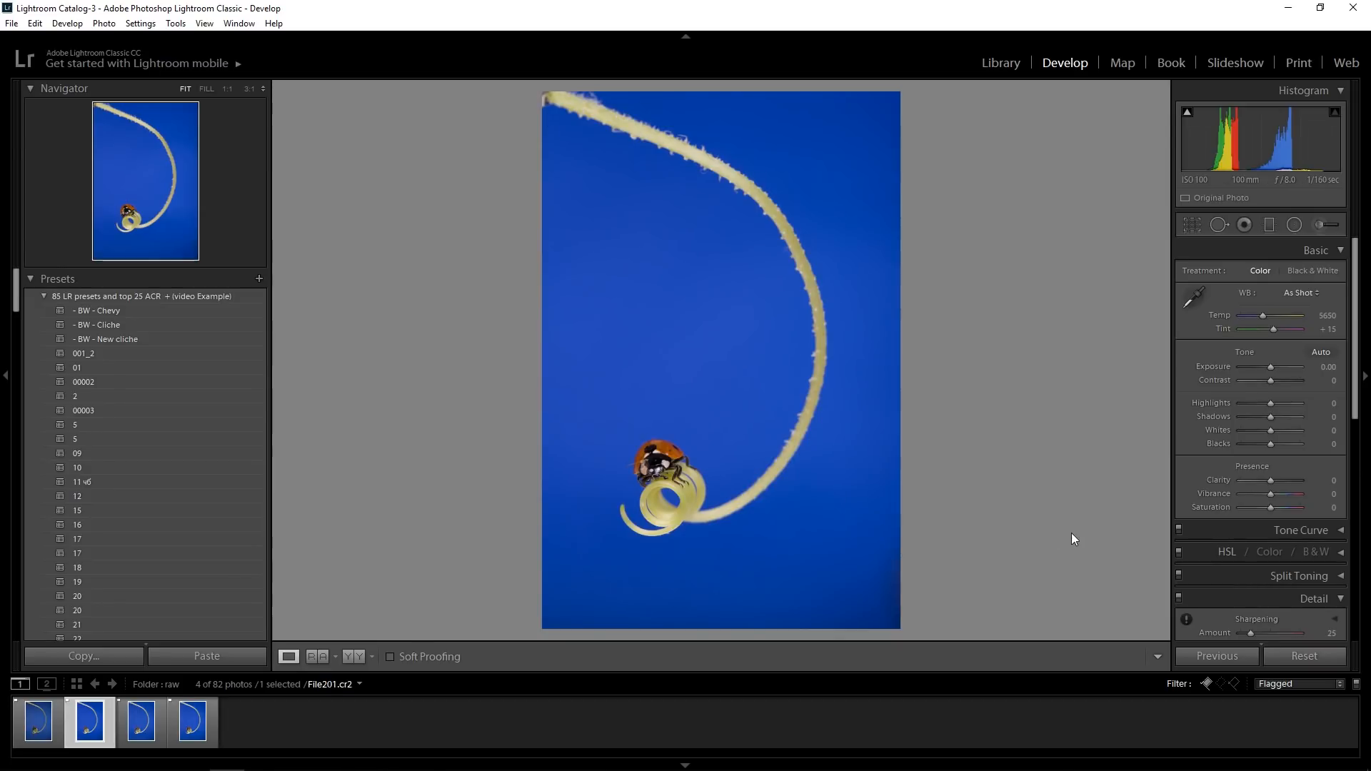
pyautogui.press('Left')
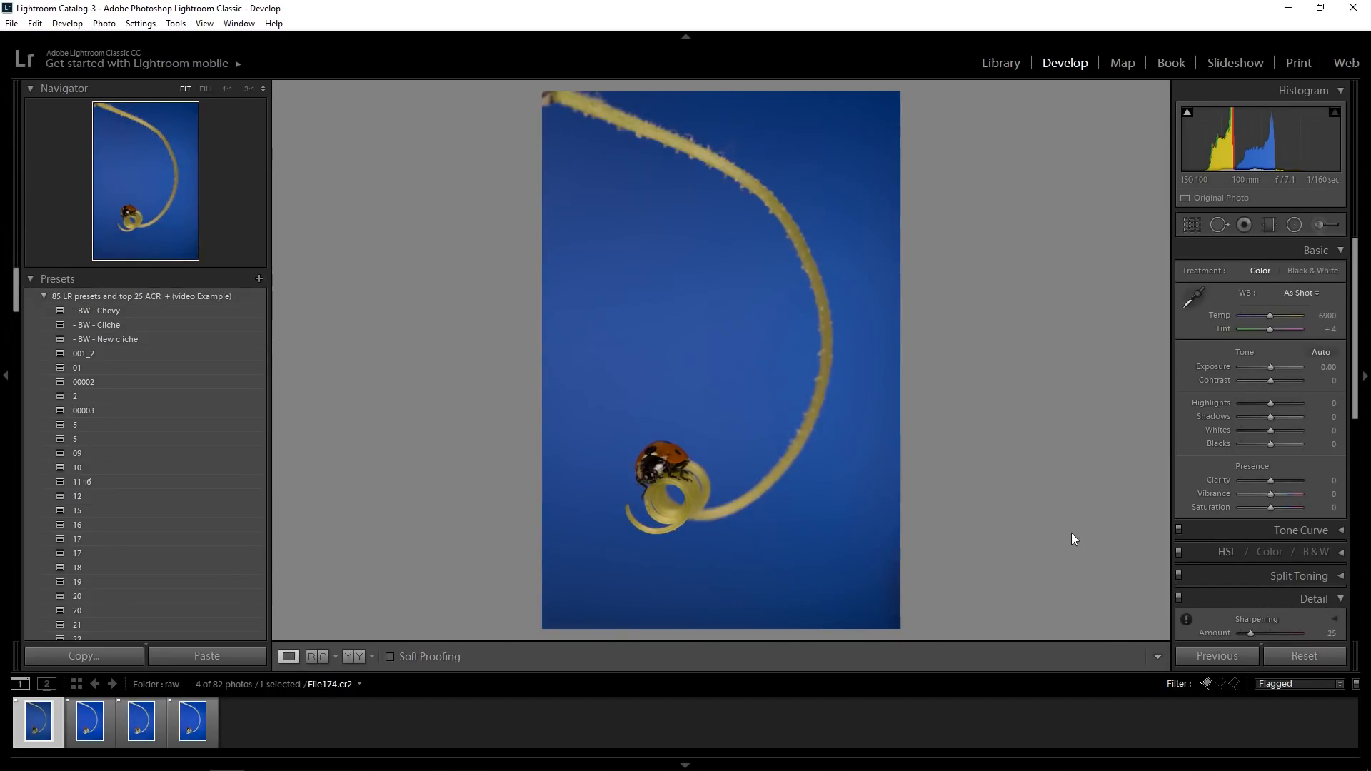
pyautogui.press('Right')
pyautogui.press('Left')
pyautogui.press('Right')
pyautogui.press('Right')
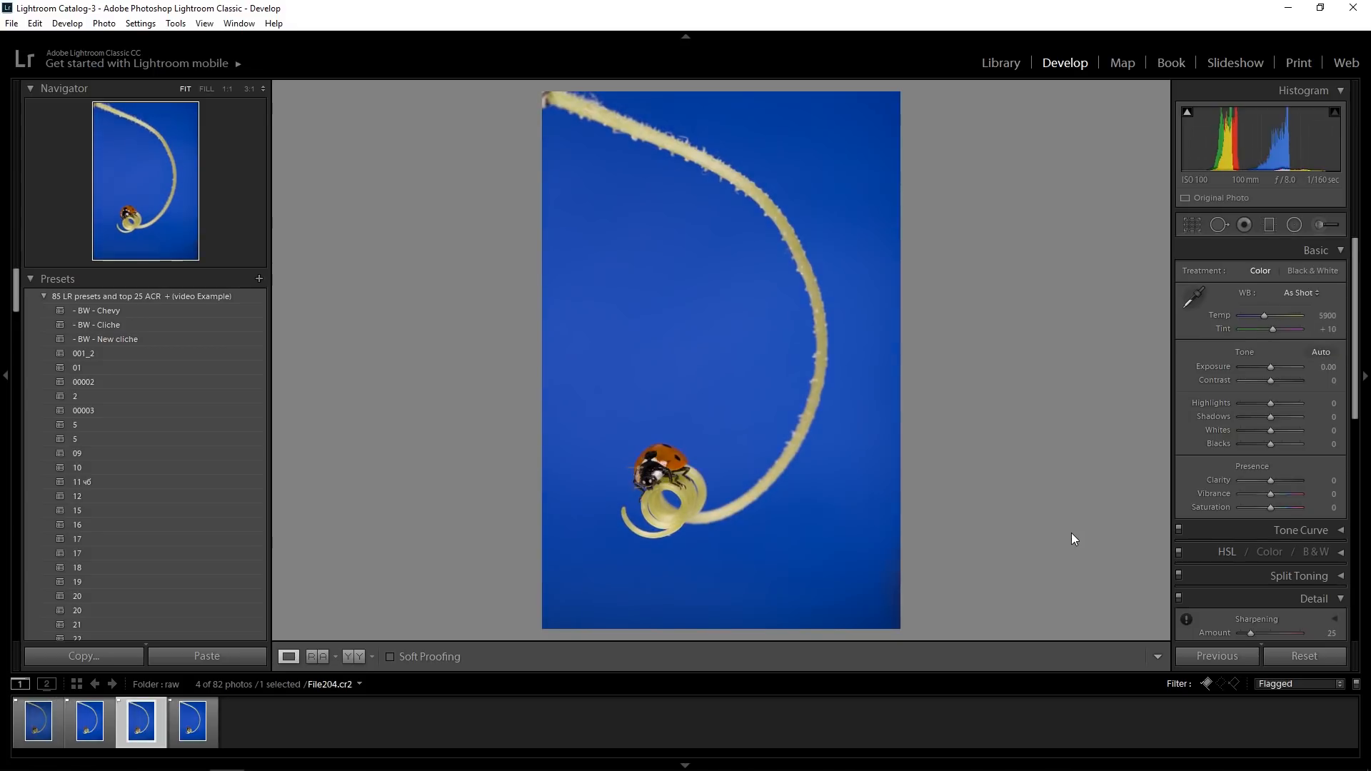
pyautogui.press('x')
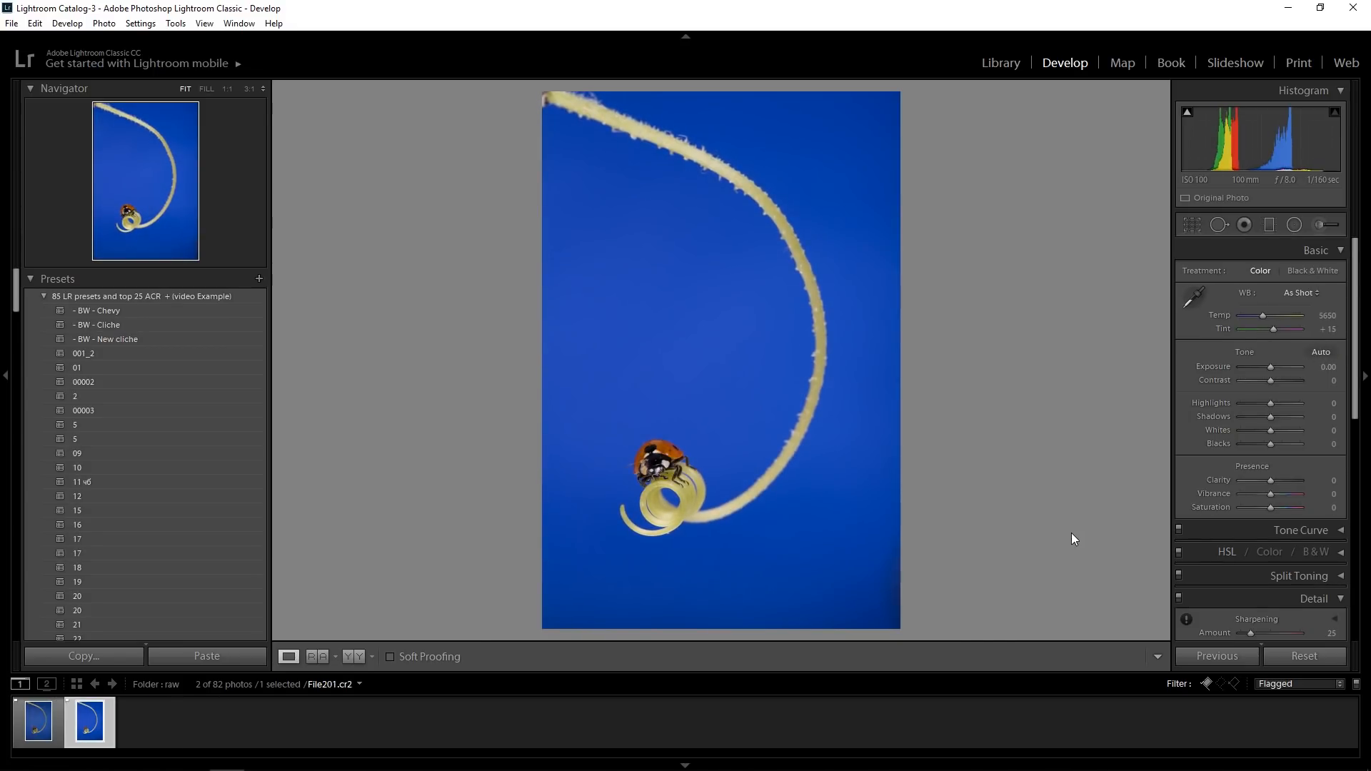
# Compare File174 with File201 at full view, reject File174 and give File201 a five-star rating
pyautogui.press('Left')
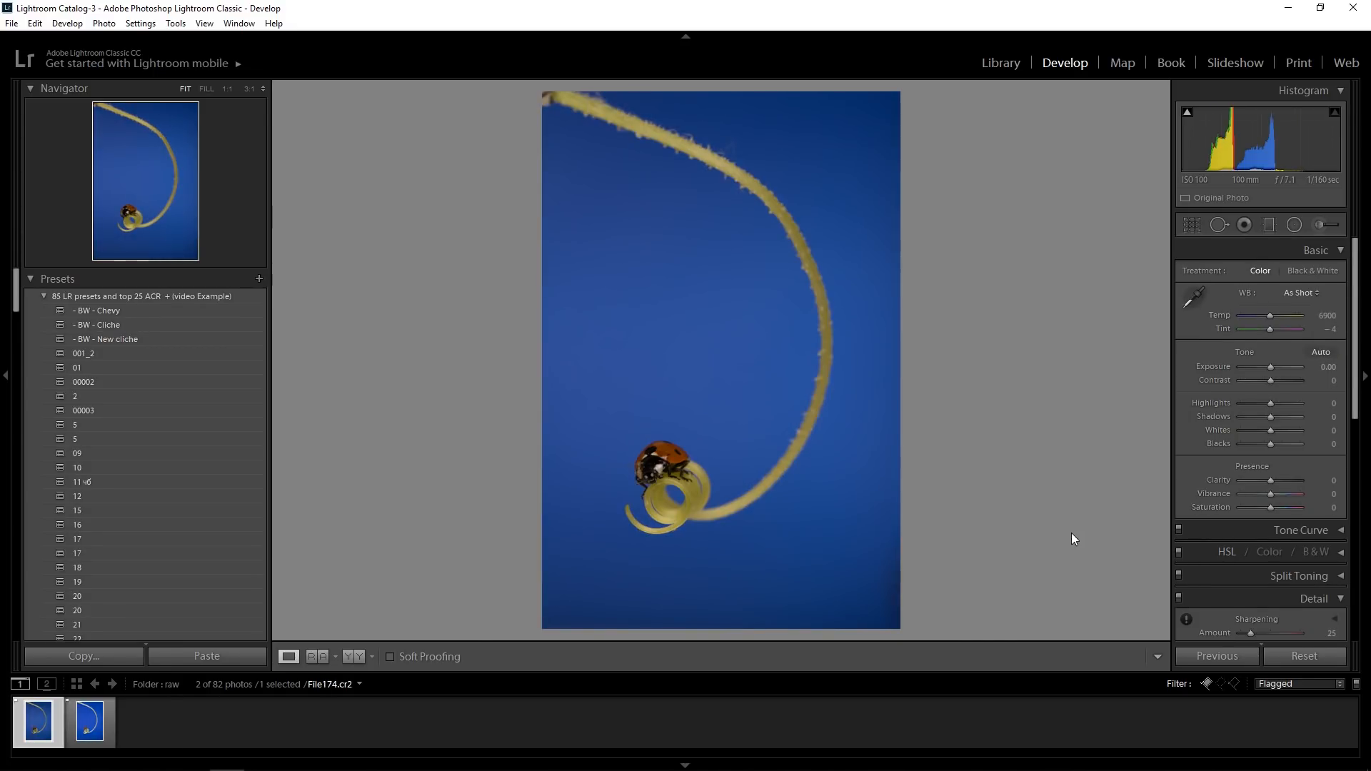
pyautogui.press('Right')
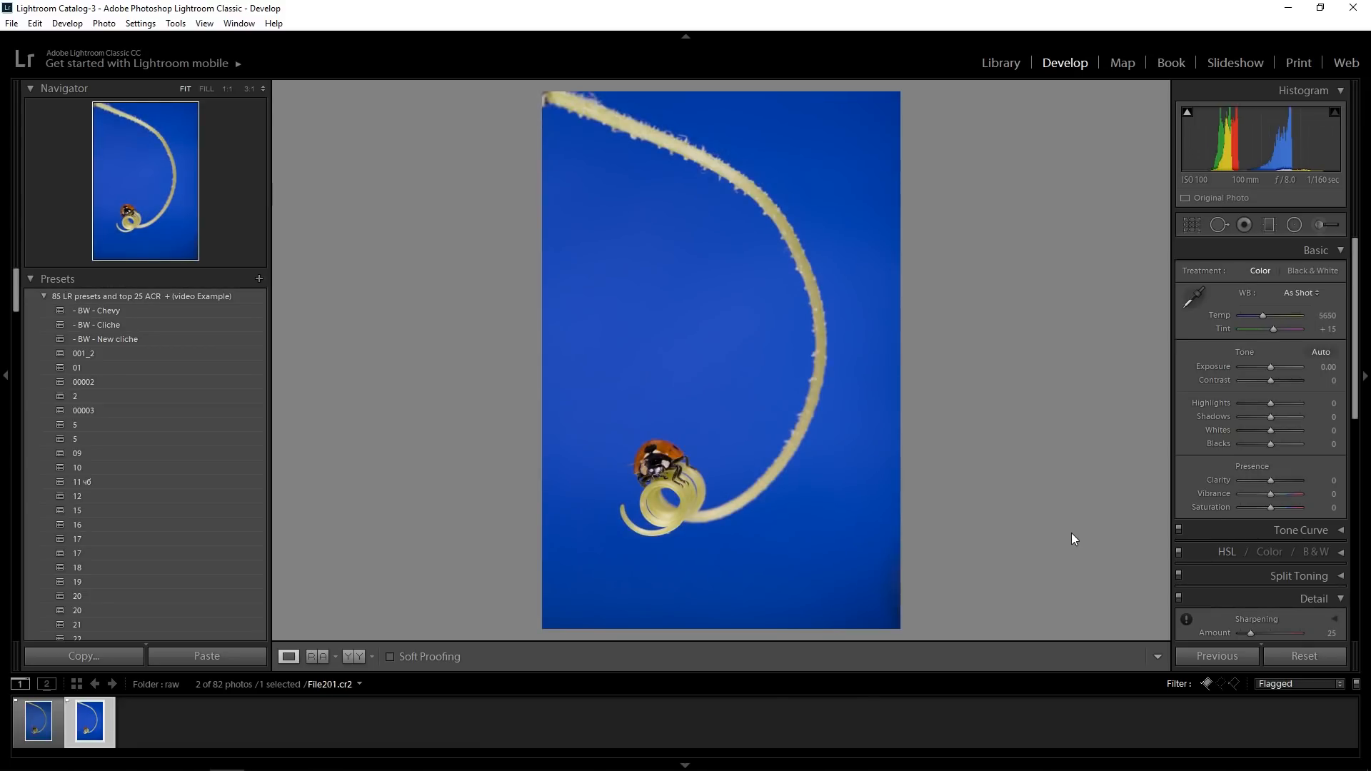
pyautogui.press('Left')
pyautogui.press('Right')
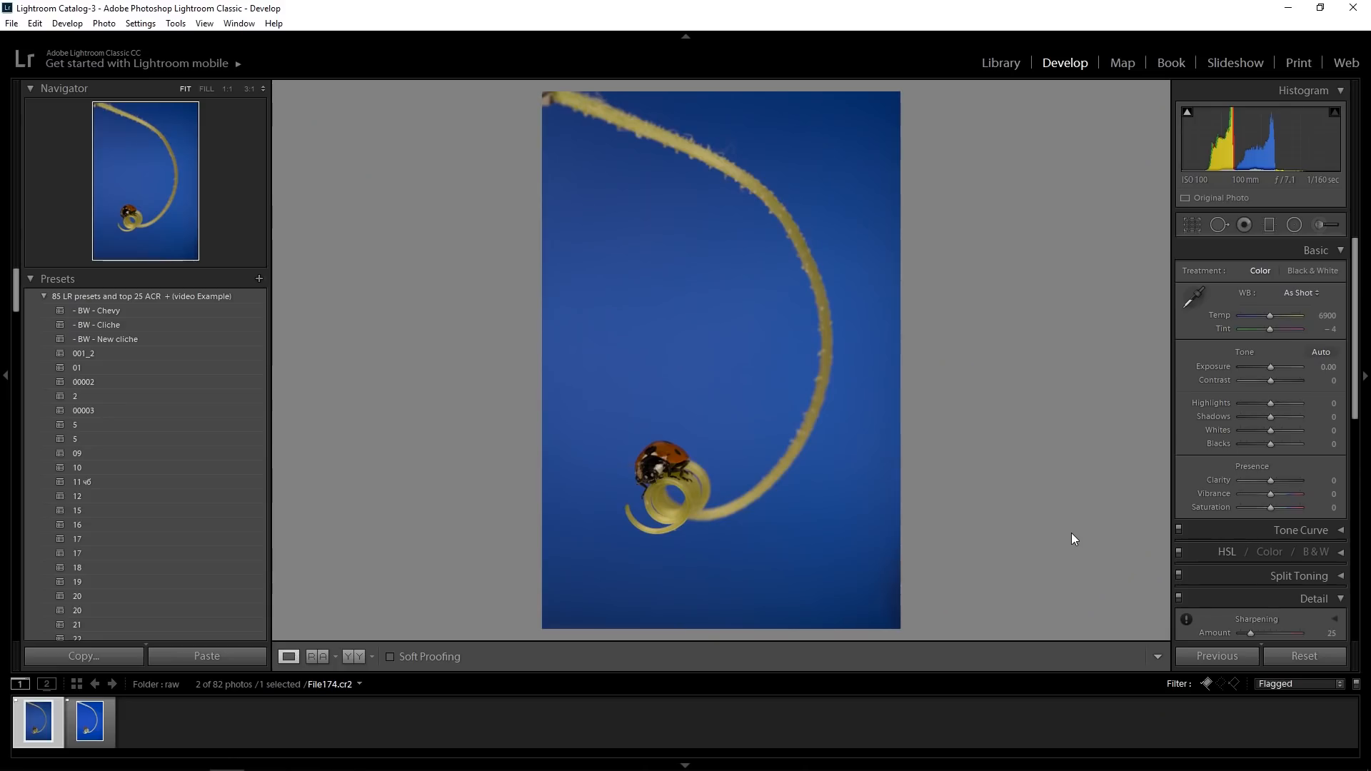
pyautogui.press('x')
pyautogui.press('5')
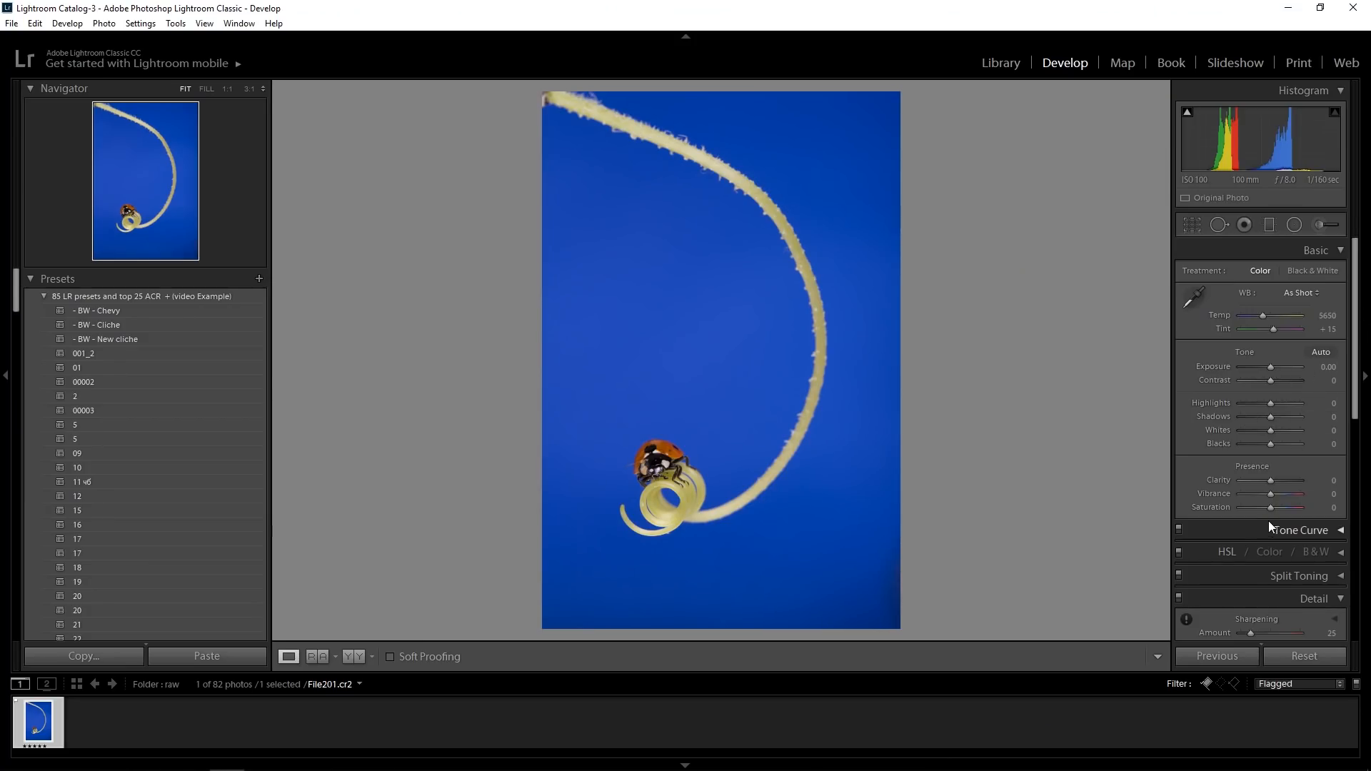
# Set the Camera Calibration Blue Primary Hue to -45 and Green Primary Hue to +14, and compare File201 with and without the calibration
pyautogui.moveTo(1354, 371); pyautogui.dragTo(1357, 611)
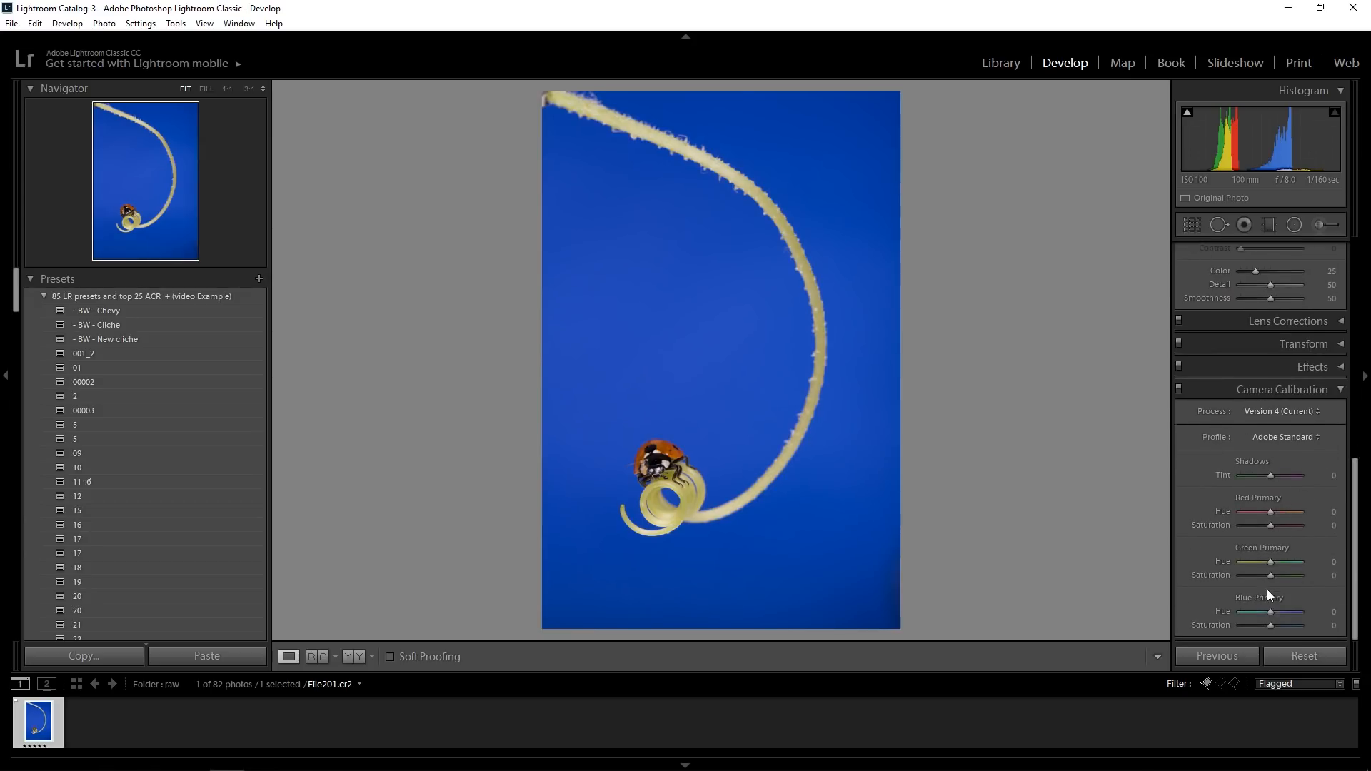
pyautogui.moveTo(1271, 614); pyautogui.dragTo(1257, 611)
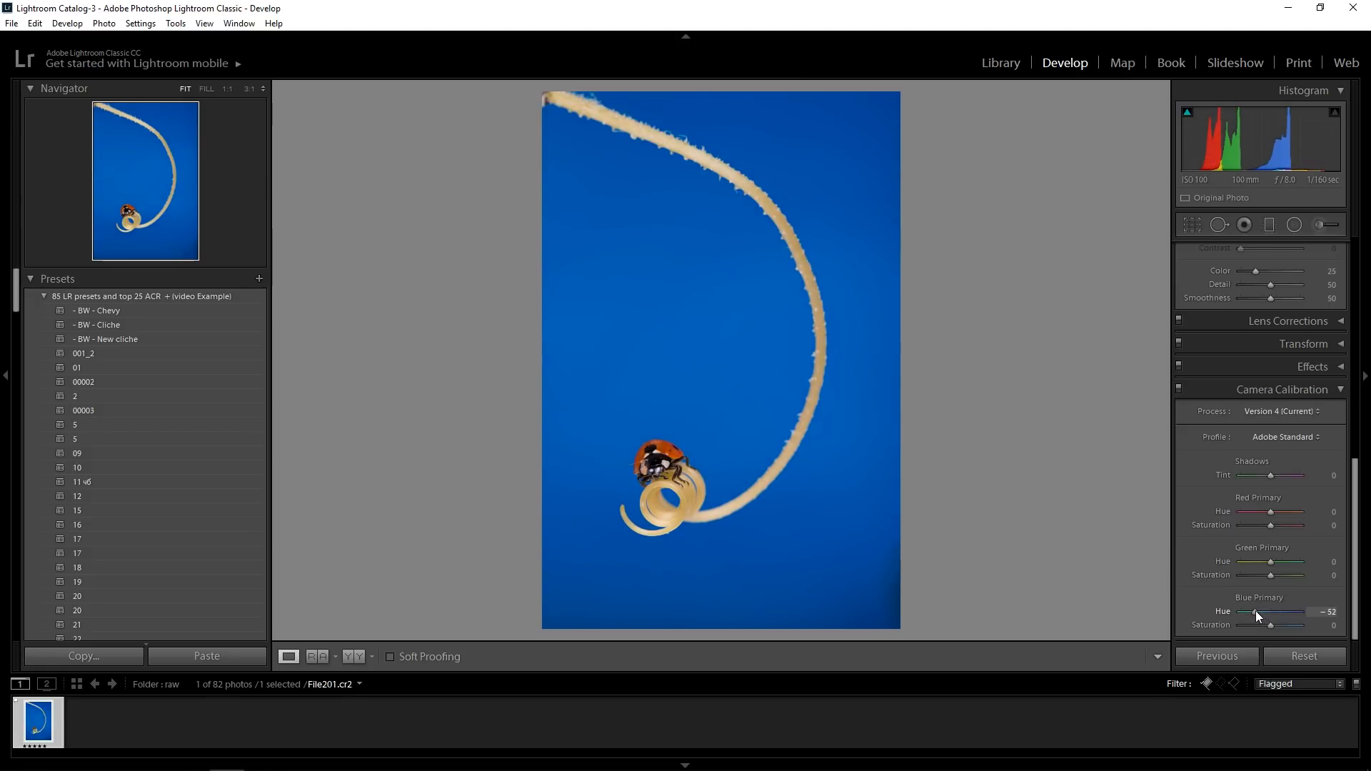
pyautogui.moveTo(1277, 562); pyautogui.dragTo(1274, 563)
pyautogui.moveTo(1259, 612); pyautogui.dragTo(1257, 613)
pyautogui.click(1178, 388)
pyautogui.click(1178, 388)
pyautogui.click(1178, 389)
pyautogui.click(1178, 389)
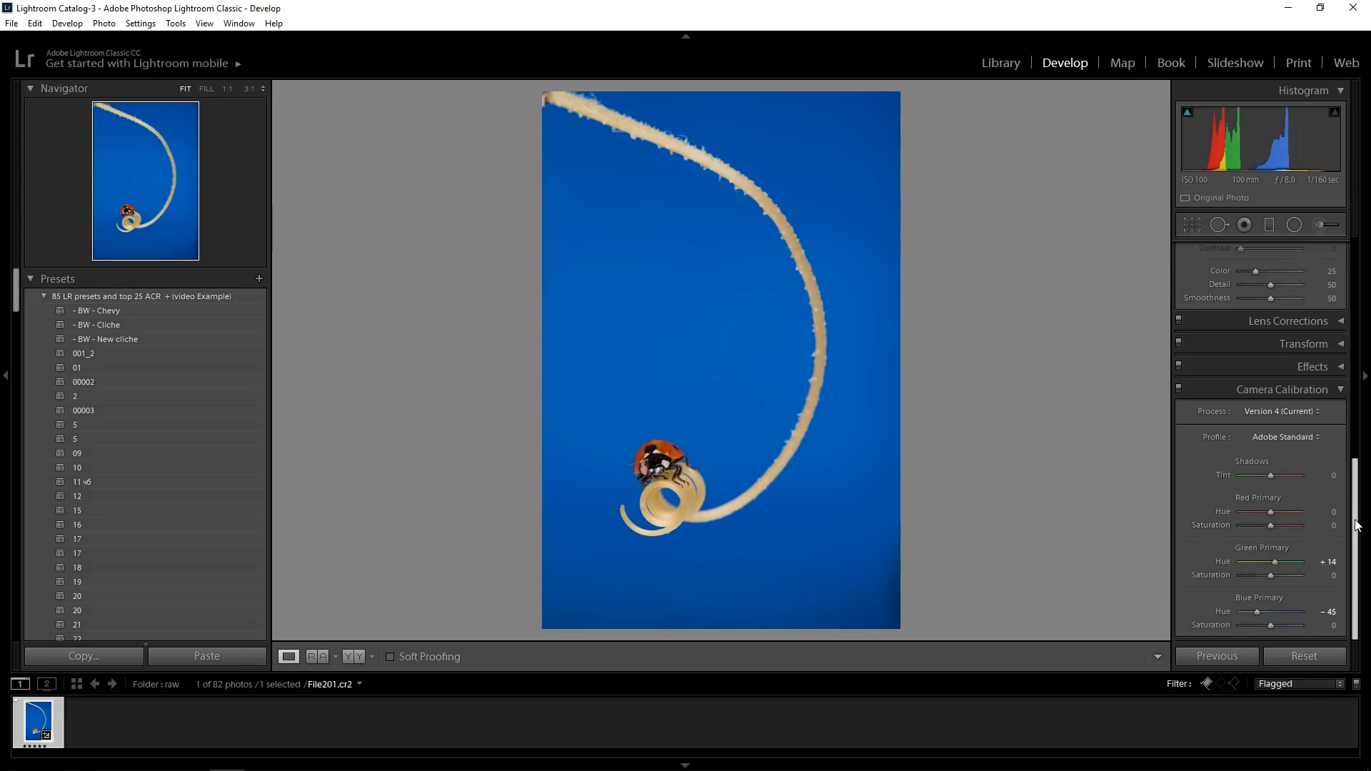
# Turn on Remove Chromatic Aberration and Enable Profile Corrections for File201, and check the Canon EF 100mm f/2.8 L Macro IS USM lens model
pyautogui.scroll(5, 1357, 525)
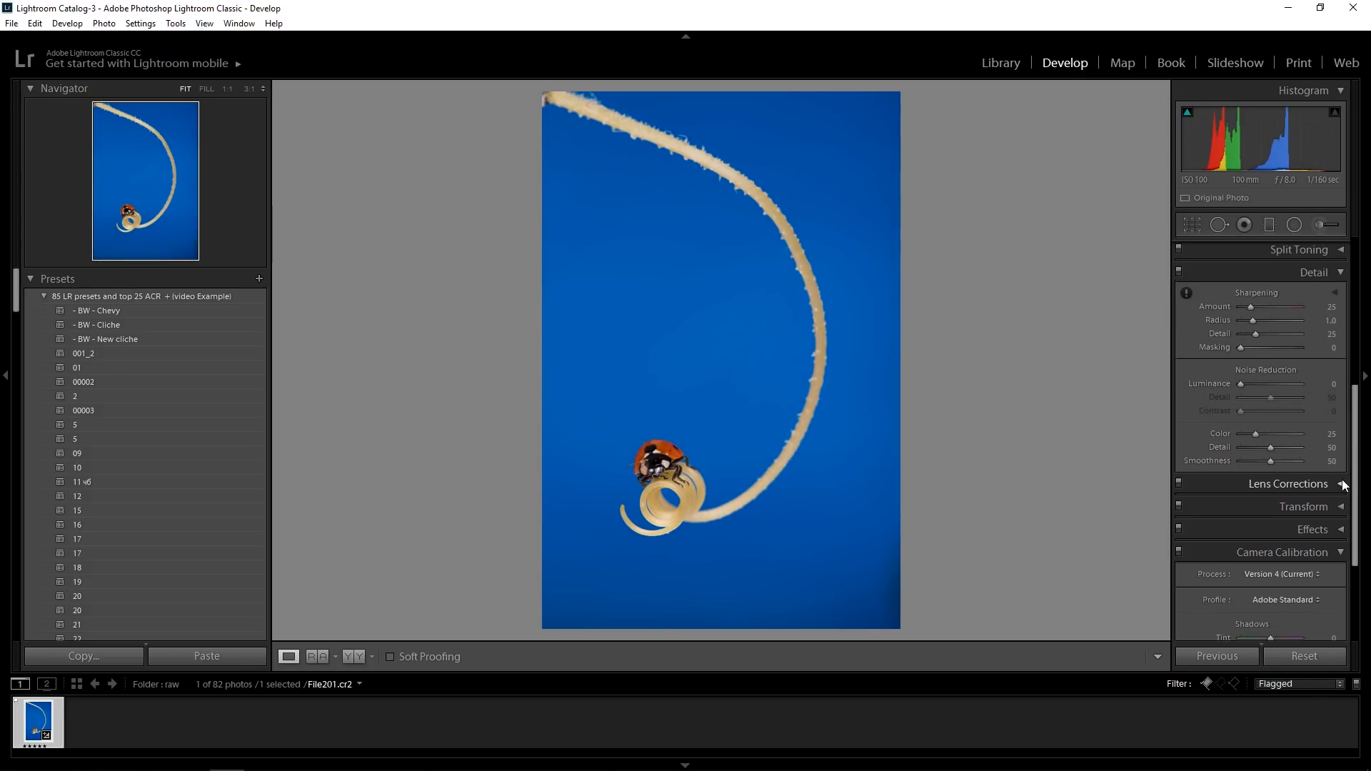
pyautogui.click(1341, 484)
pyautogui.click(1189, 443)
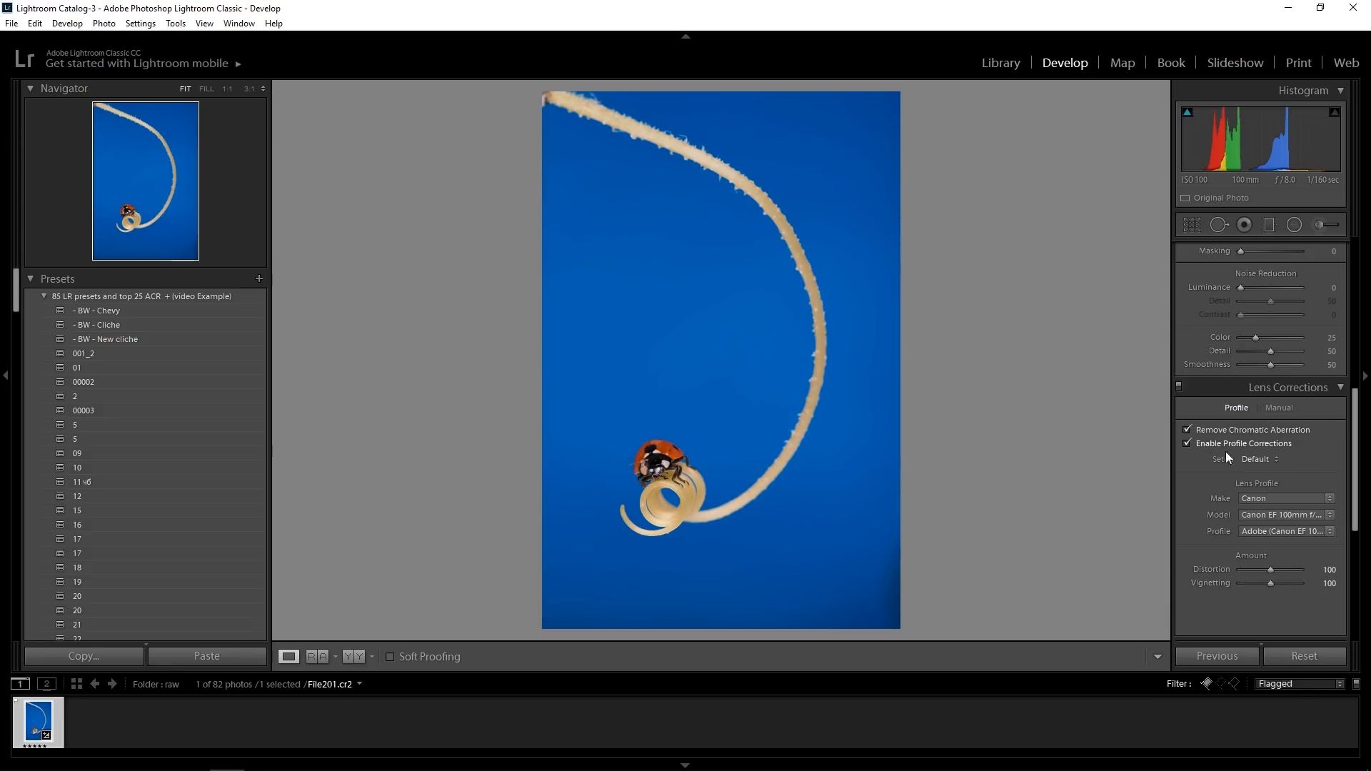
pyautogui.click(1341, 389)
pyautogui.click(1339, 389)
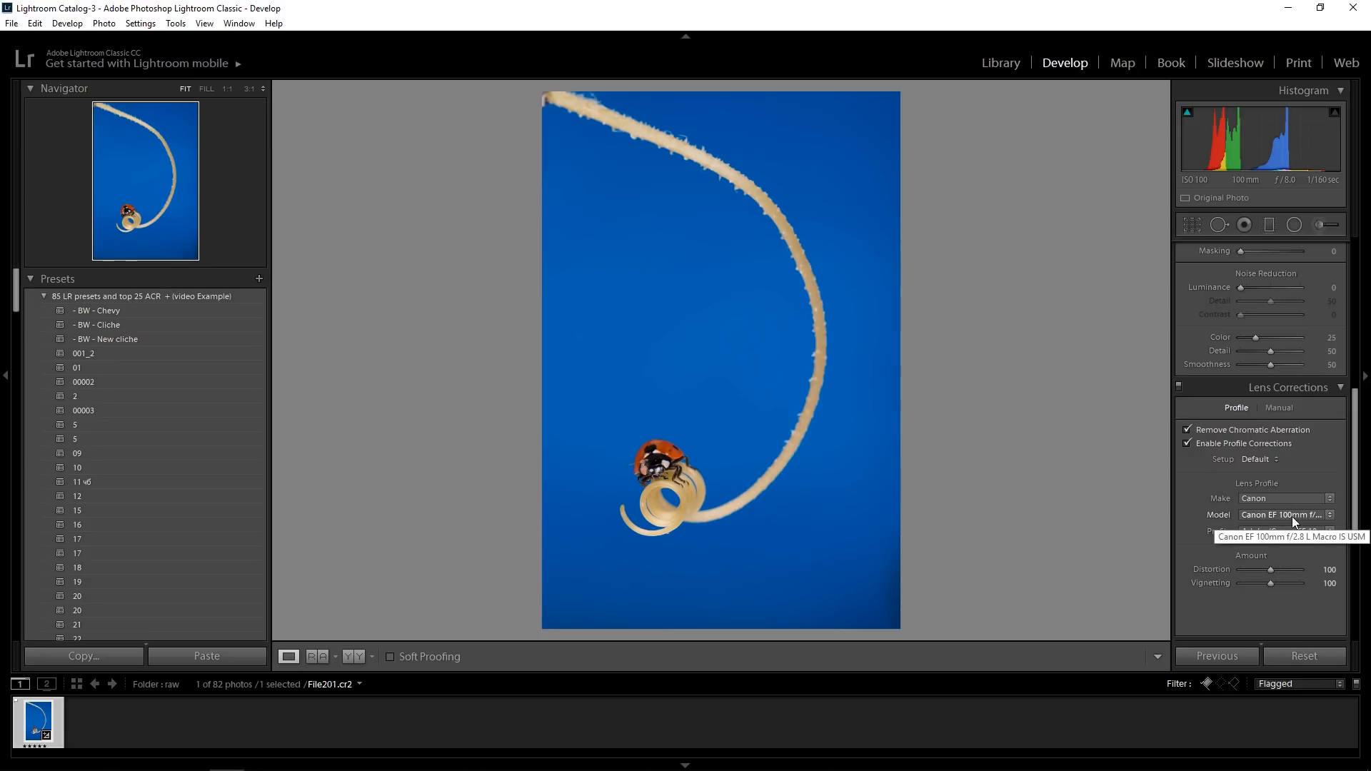
pyautogui.click(1339, 390)
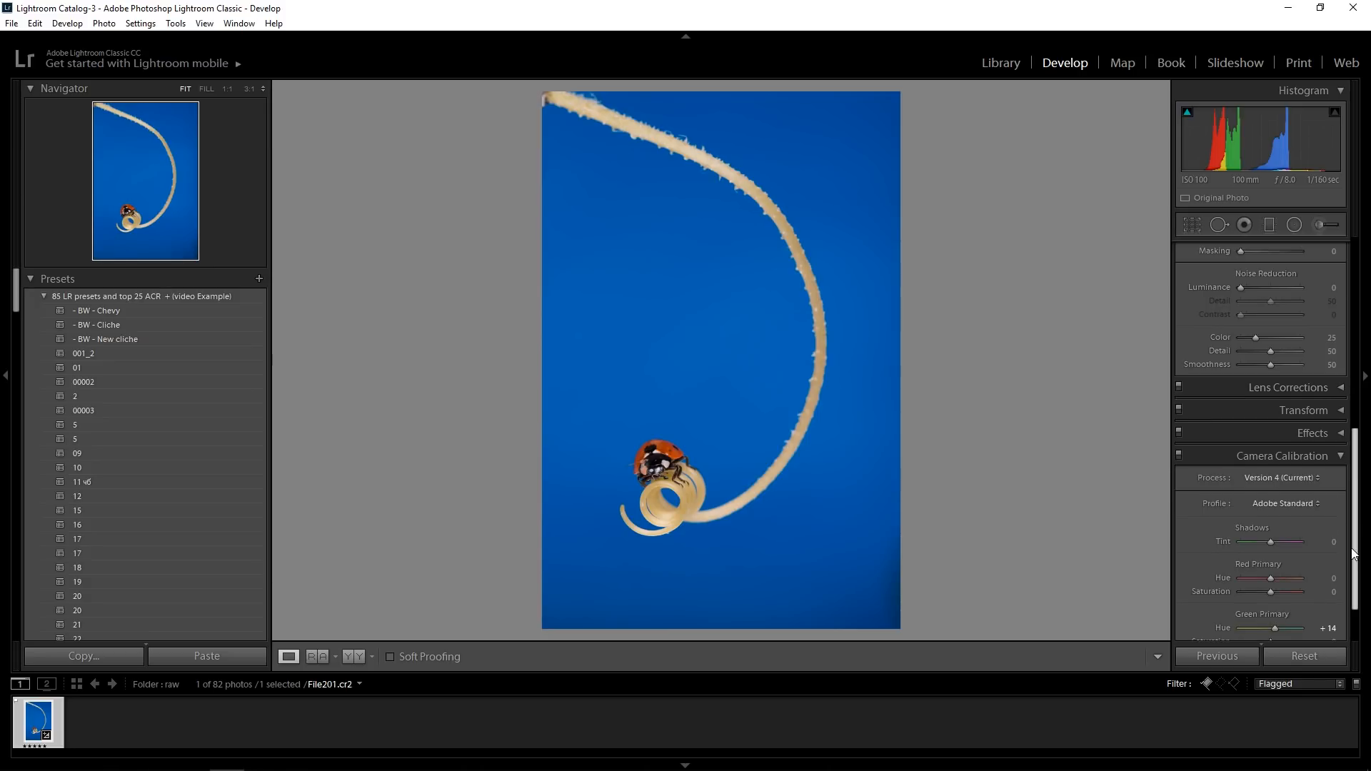
# Set the photo's Contrast to +50 and Exposure to -0.36
pyautogui.scroll(4, 1352, 460)
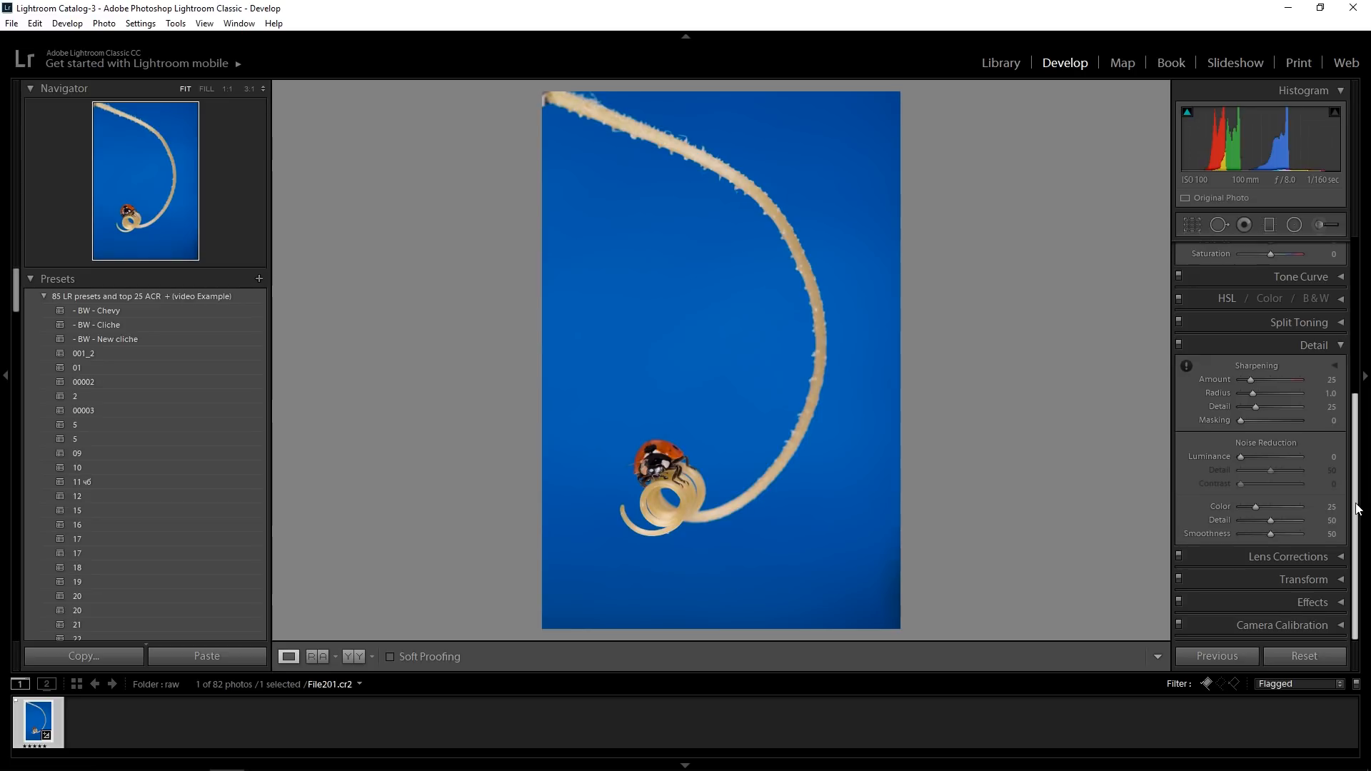
pyautogui.scroll(3, 1352, 455)
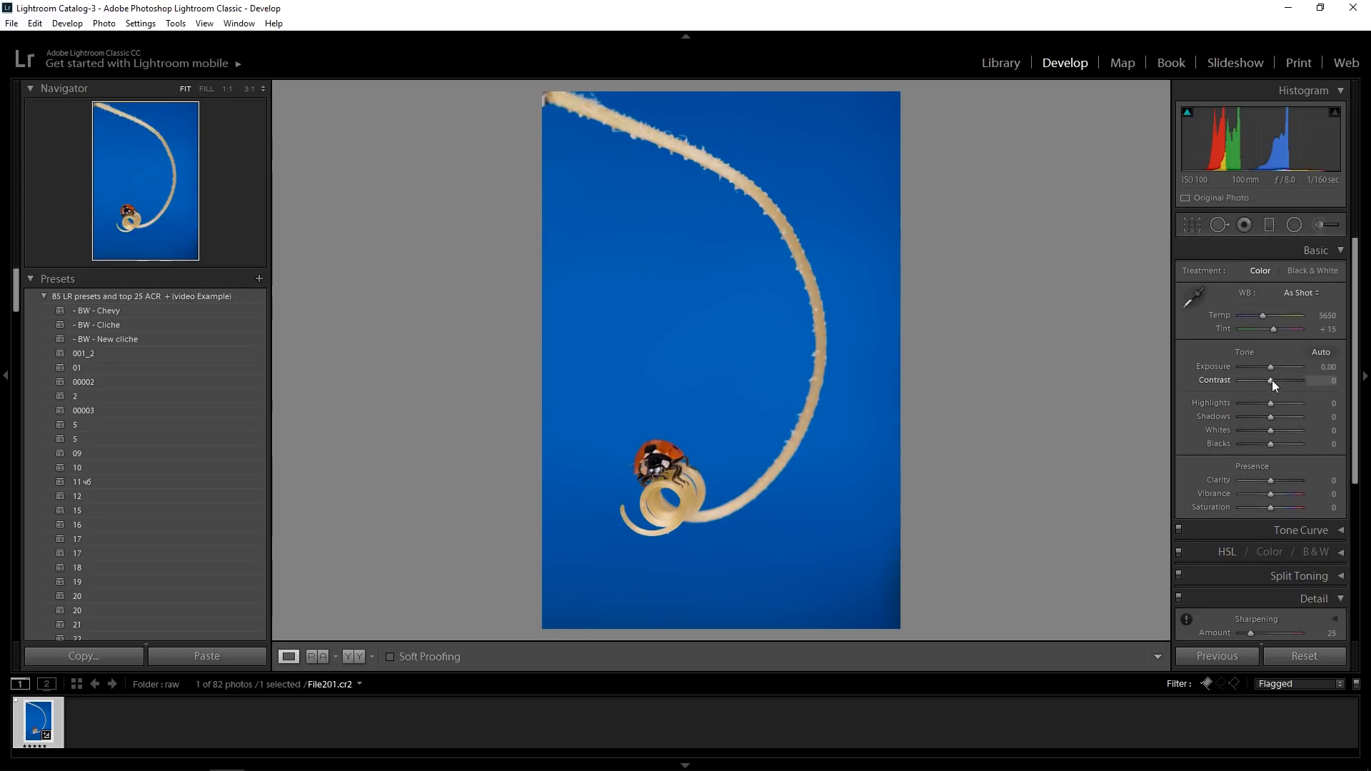
pyautogui.moveTo(1271, 380); pyautogui.dragTo(1284, 380)
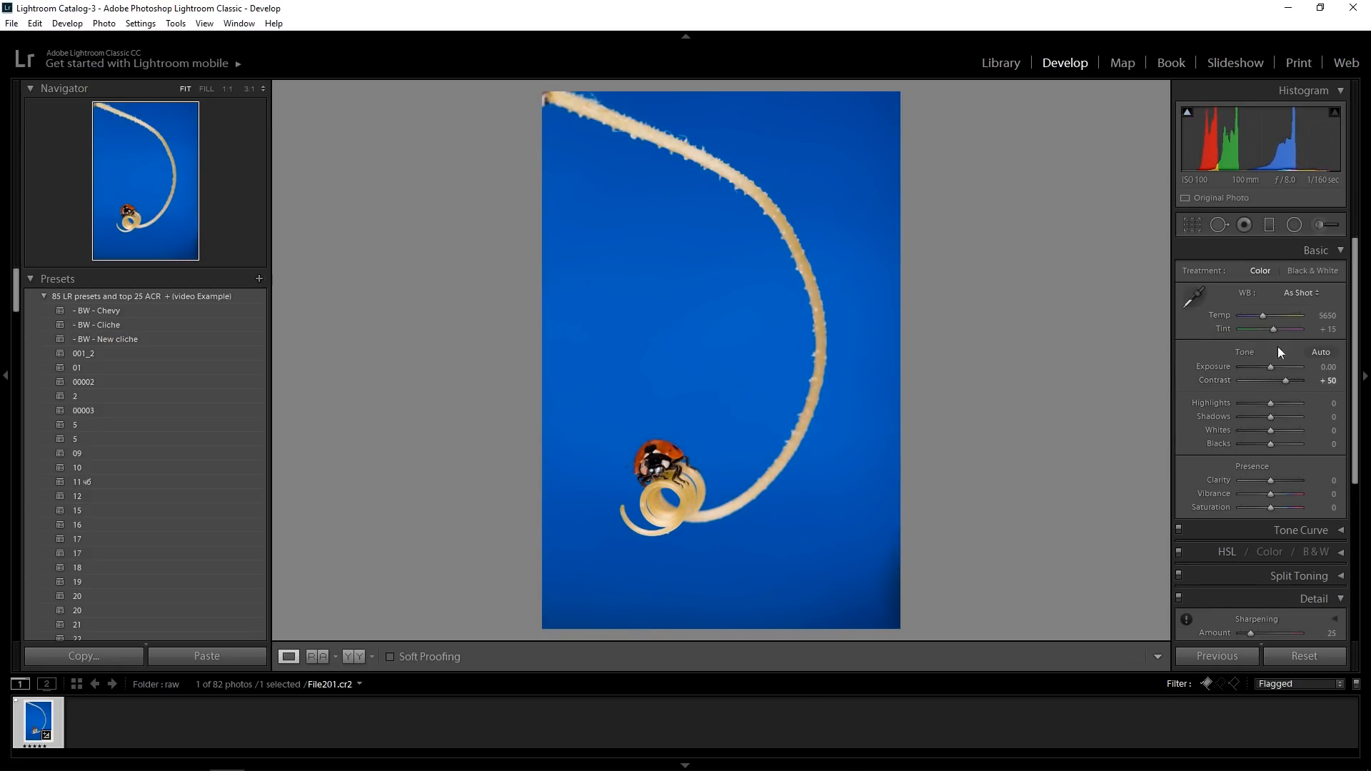
pyautogui.moveTo(1270, 366); pyautogui.dragTo(1267, 365)
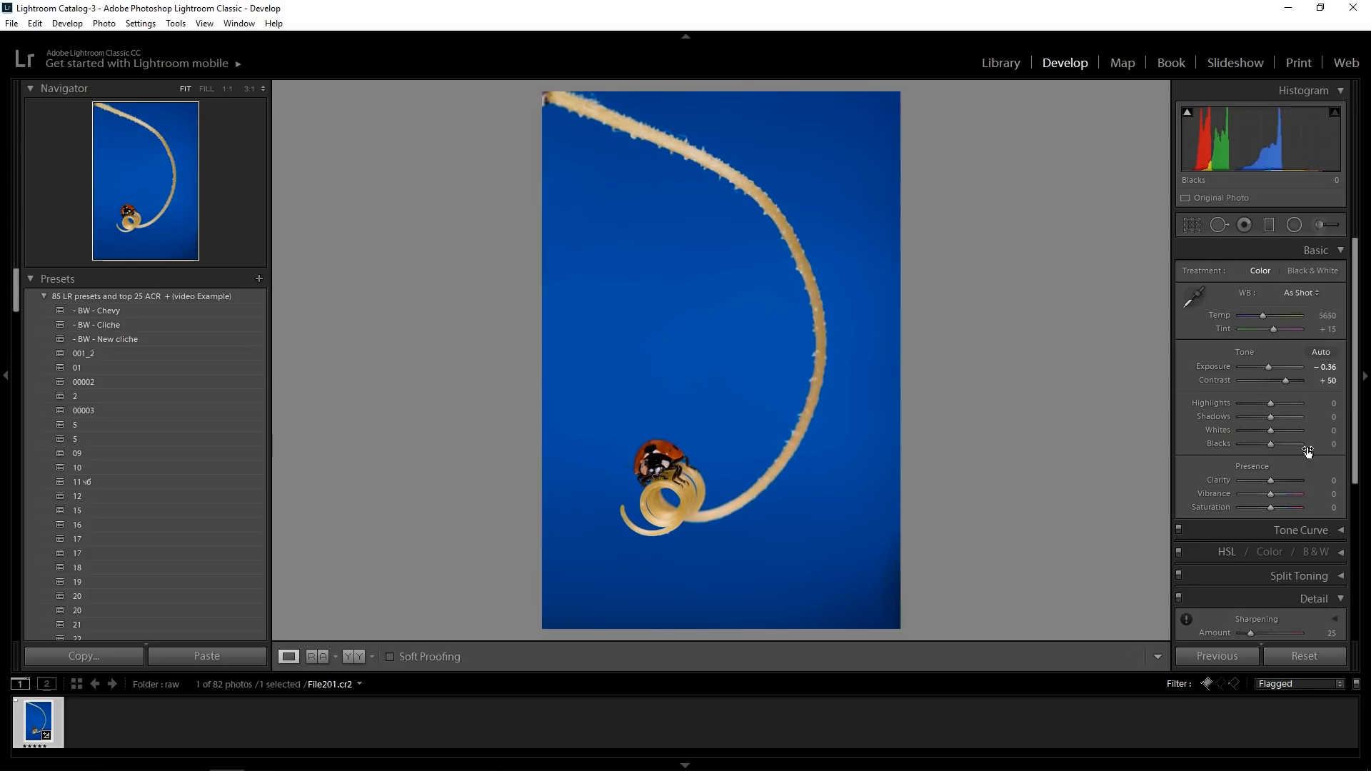
# Set Highlights to -14, Shadows to +7, Whites to +10, Blacks to -10, Clarity to +21, Vibrance to +21 and Saturation to +14
pyautogui.moveTo(1271, 409)
pyautogui.mouseDown()
pyautogui.moveTo(1238, 405)
pyautogui.moveTo(1288, 404)
pyautogui.moveTo(1250, 401)
pyautogui.moveTo(1280, 406)
pyautogui.moveTo(1259, 417)
pyautogui.moveTo(1274, 418)
pyautogui.mouseUp()
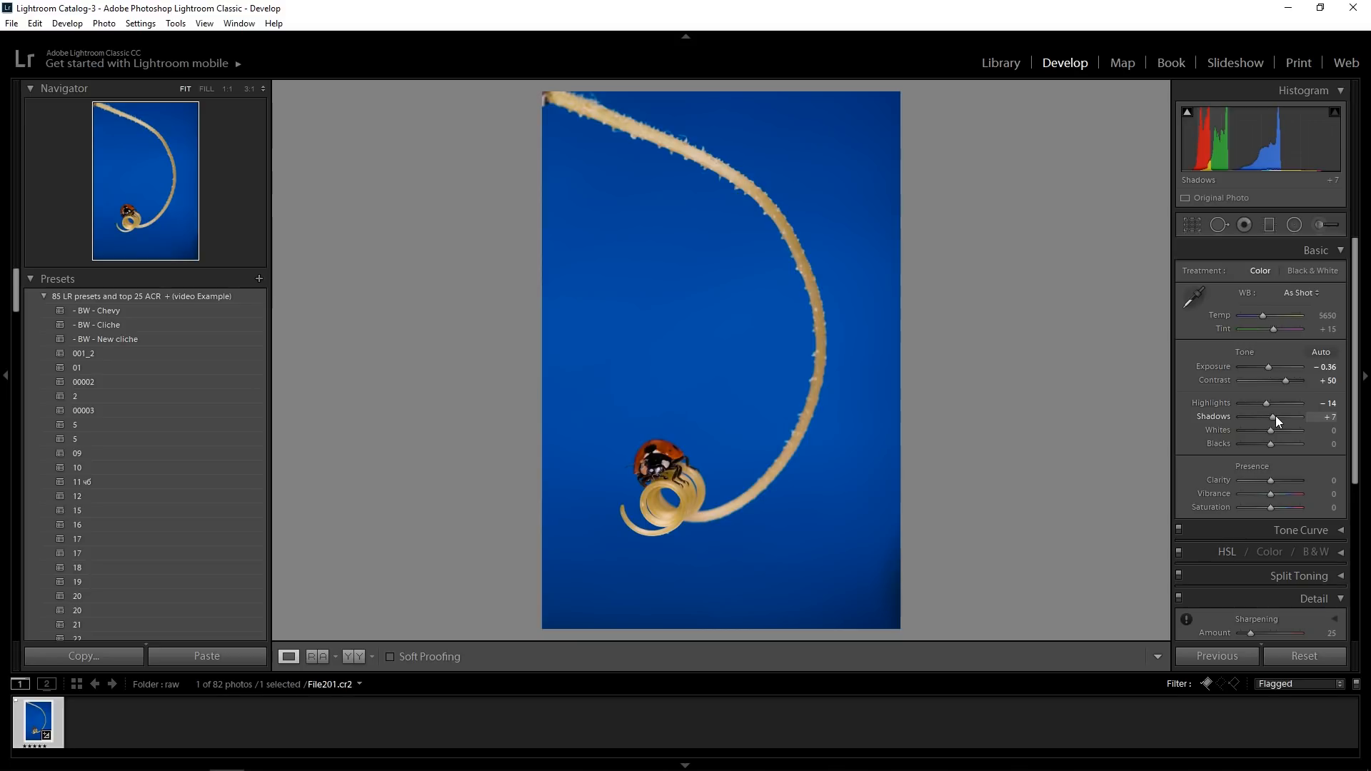
pyautogui.moveTo(1271, 430); pyautogui.dragTo(1274, 430)
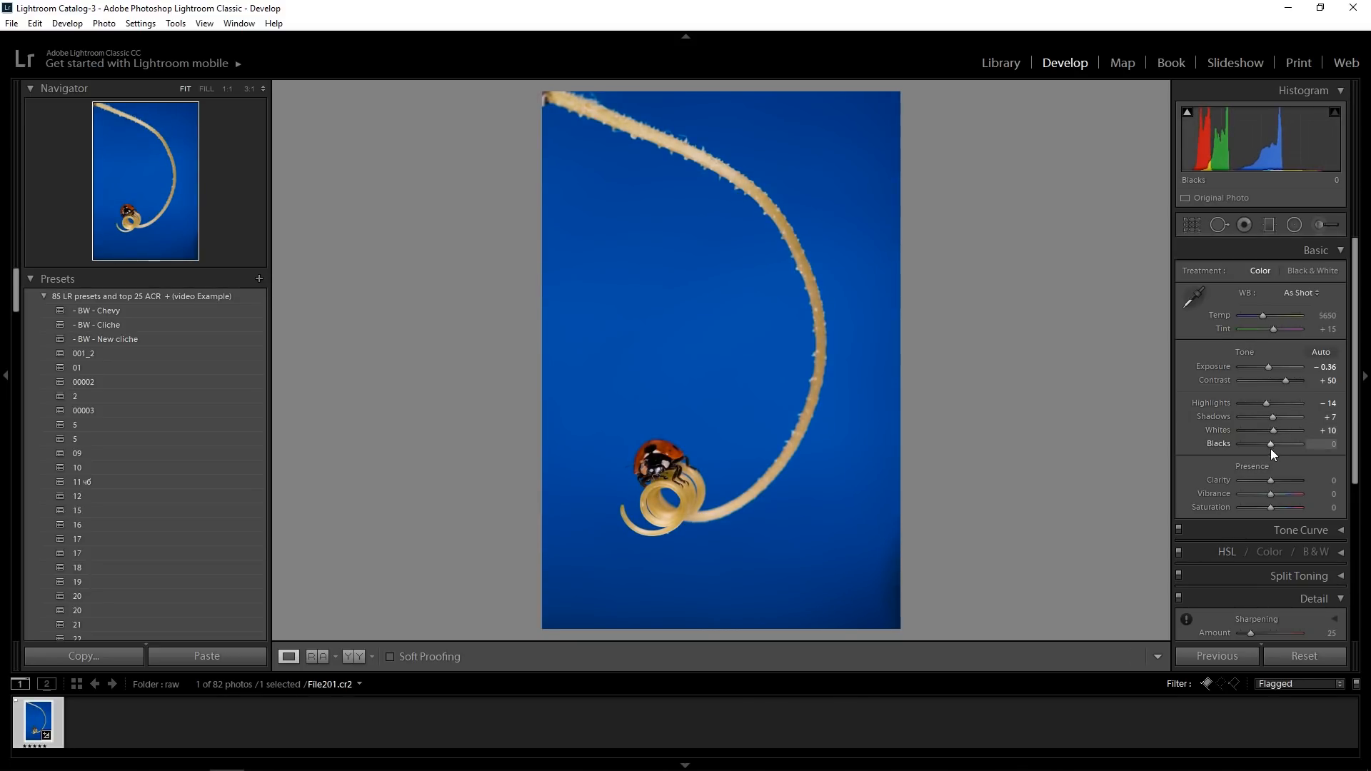
pyautogui.moveTo(1270, 443); pyautogui.dragTo(1273, 504)
# Raise the black point of the RGB tone curve slightly
pyautogui.moveTo(1356, 393); pyautogui.dragTo(1357, 464)
pyautogui.click(1325, 425)
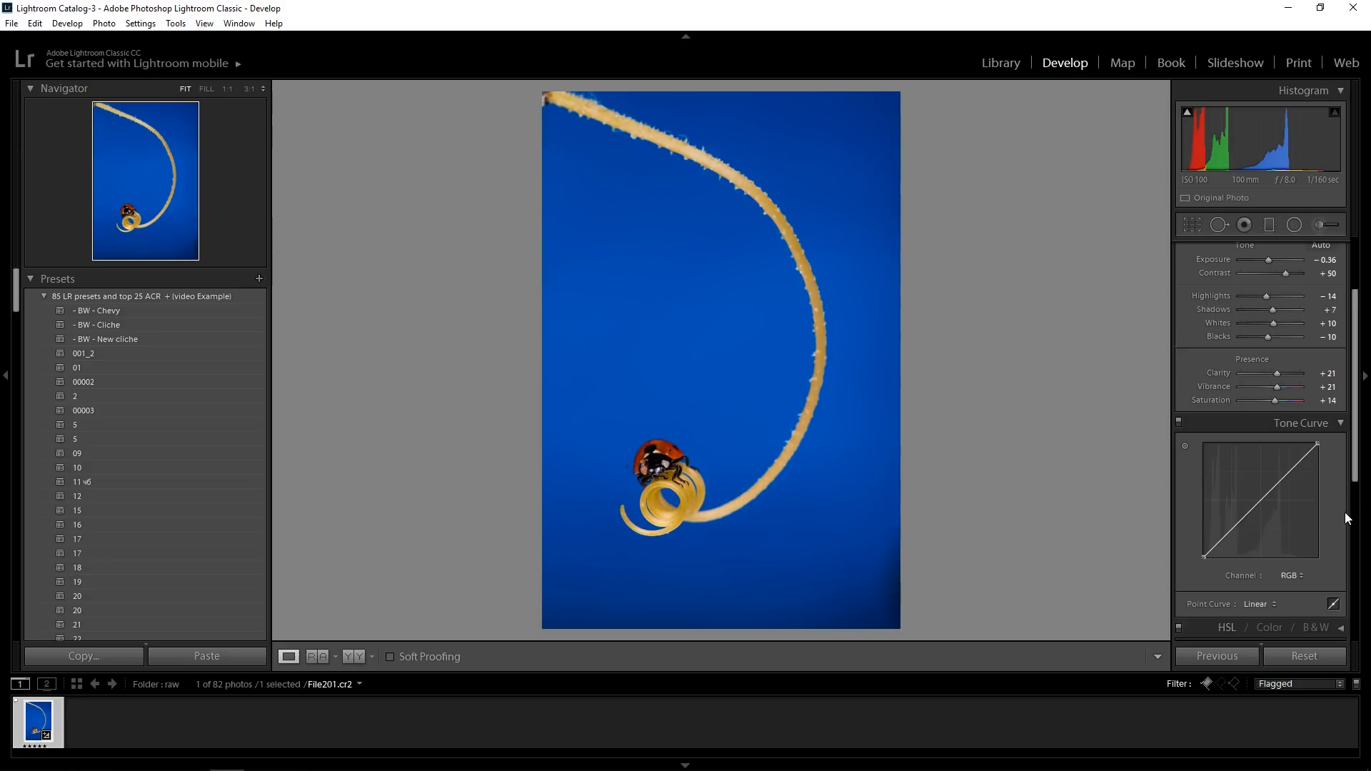
pyautogui.moveTo(1198, 563); pyautogui.dragTo(1194, 554)
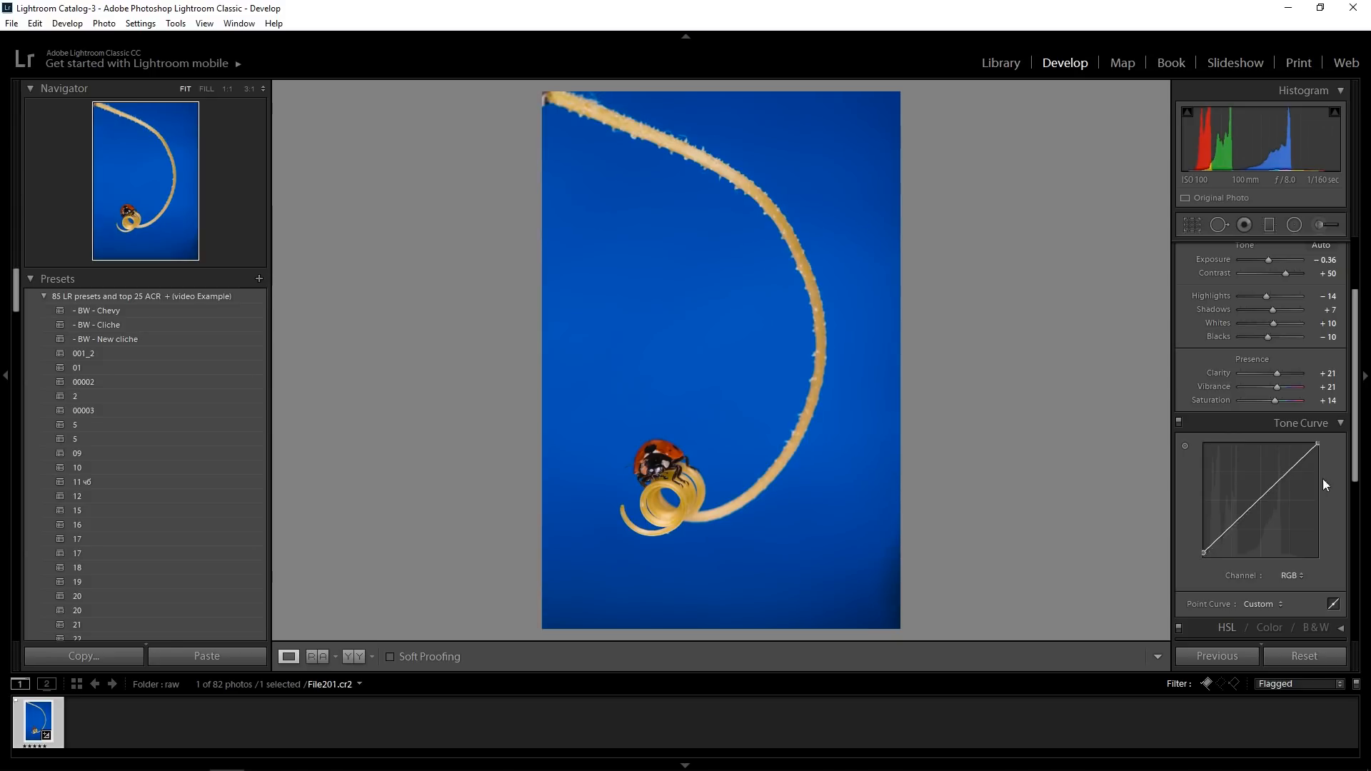
# Raise the black point of the Blue channel's tone curve to an output of 2.0 %
pyautogui.click(1291, 581)
pyautogui.click(1274, 640)
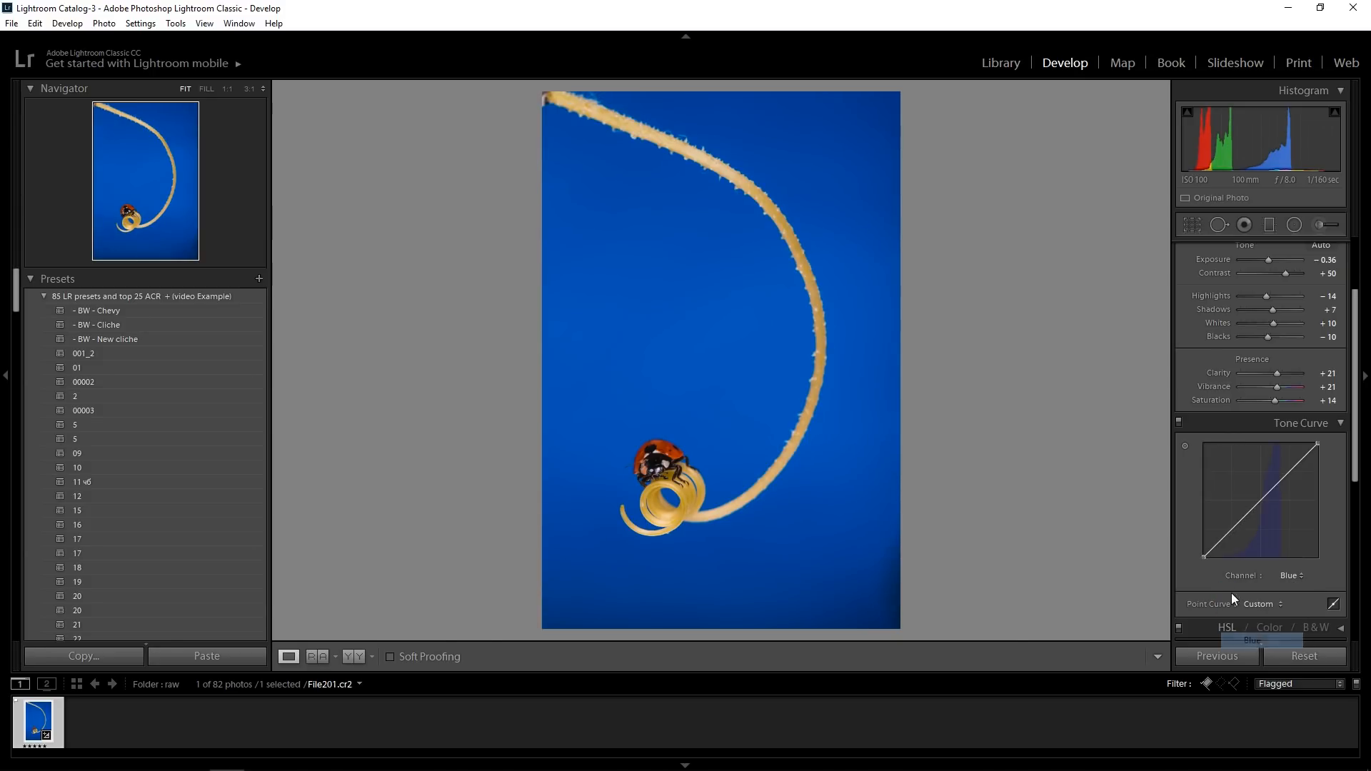
pyautogui.moveTo(1201, 559); pyautogui.dragTo(1198, 557)
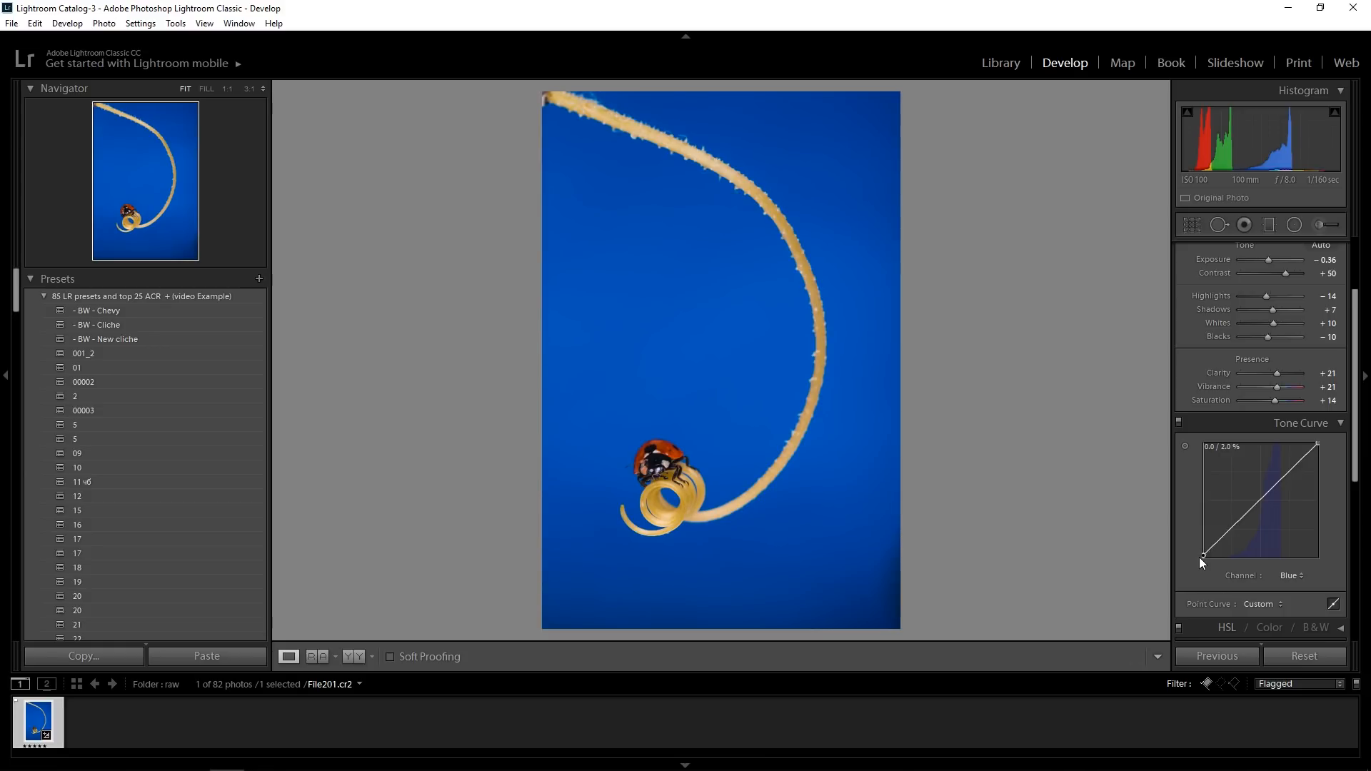
# Compare the photo with the tone curve adjustments switched off and on
pyautogui.click(1179, 426)
pyautogui.click(1179, 425)
pyautogui.click(1179, 425)
pyautogui.click(1180, 425)
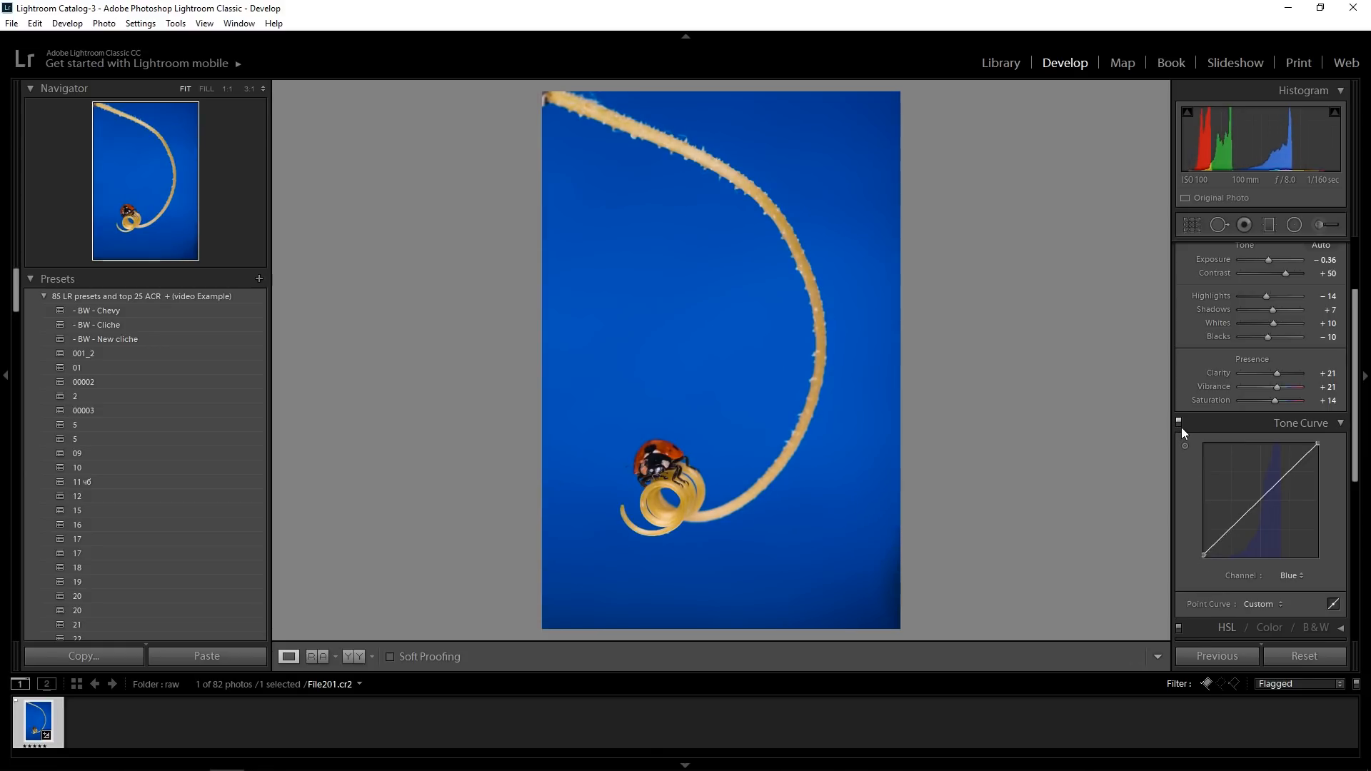
# Set the yellow Hue to +51 and the yellow Luminance to -44 in the HSL adjustments
pyautogui.click(1343, 425)
pyautogui.click(1341, 444)
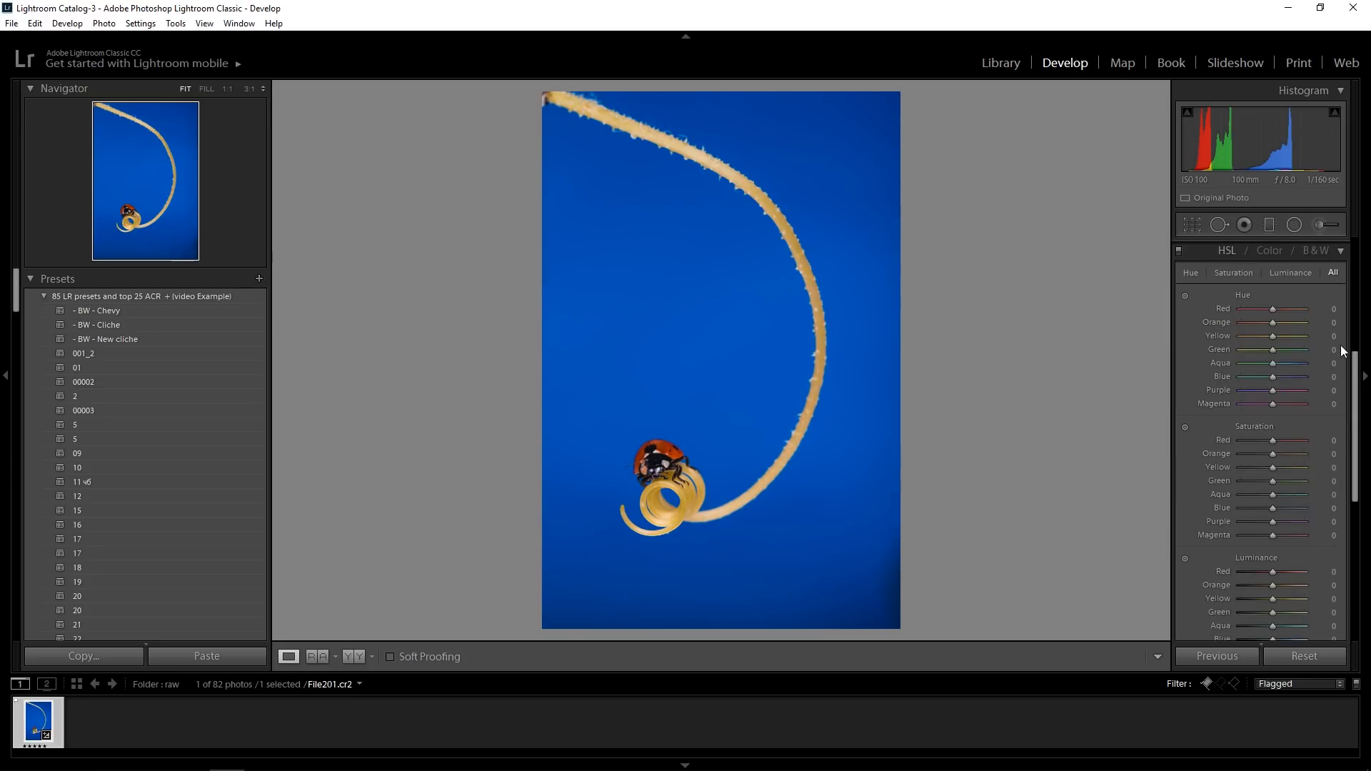
pyautogui.scroll(2, 1354, 355)
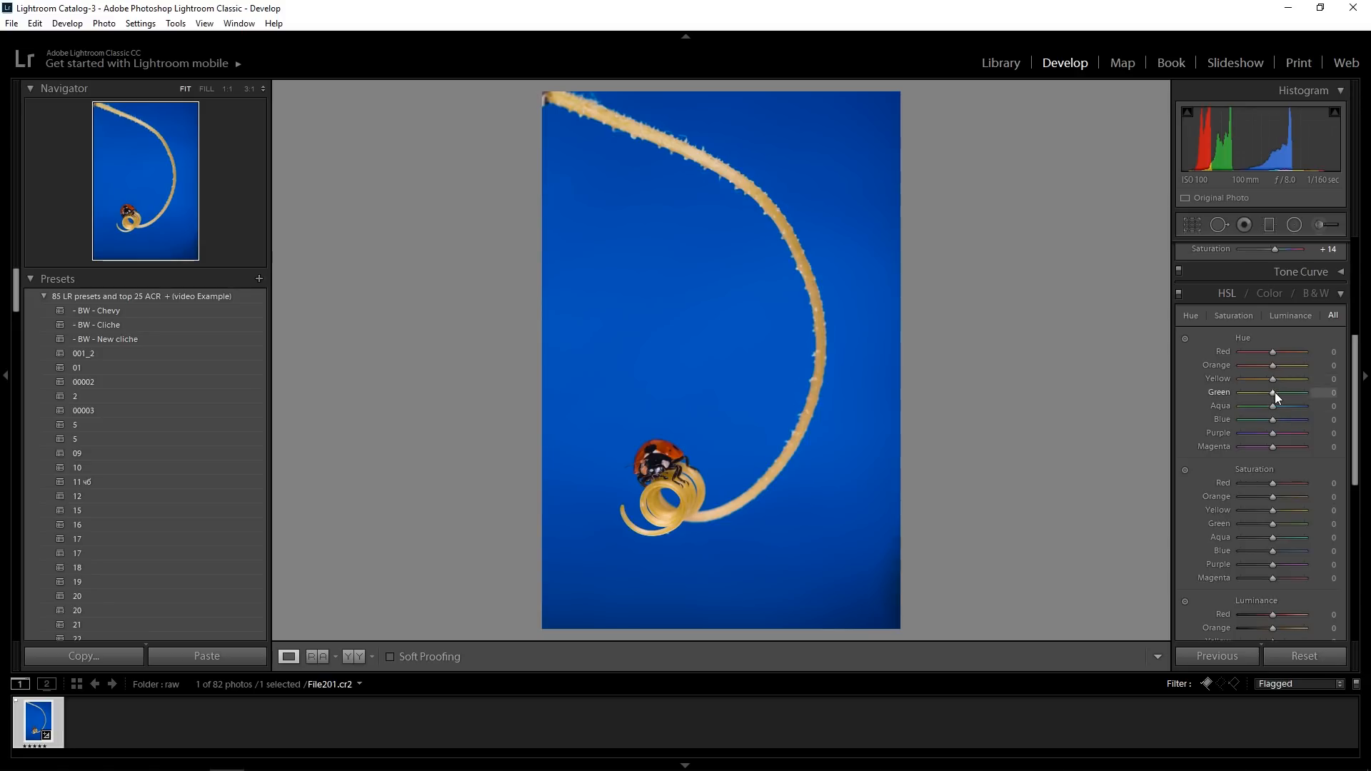
pyautogui.moveTo(1299, 382); pyautogui.dragTo(1293, 381)
pyautogui.moveTo(1356, 447); pyautogui.dragTo(1350, 512)
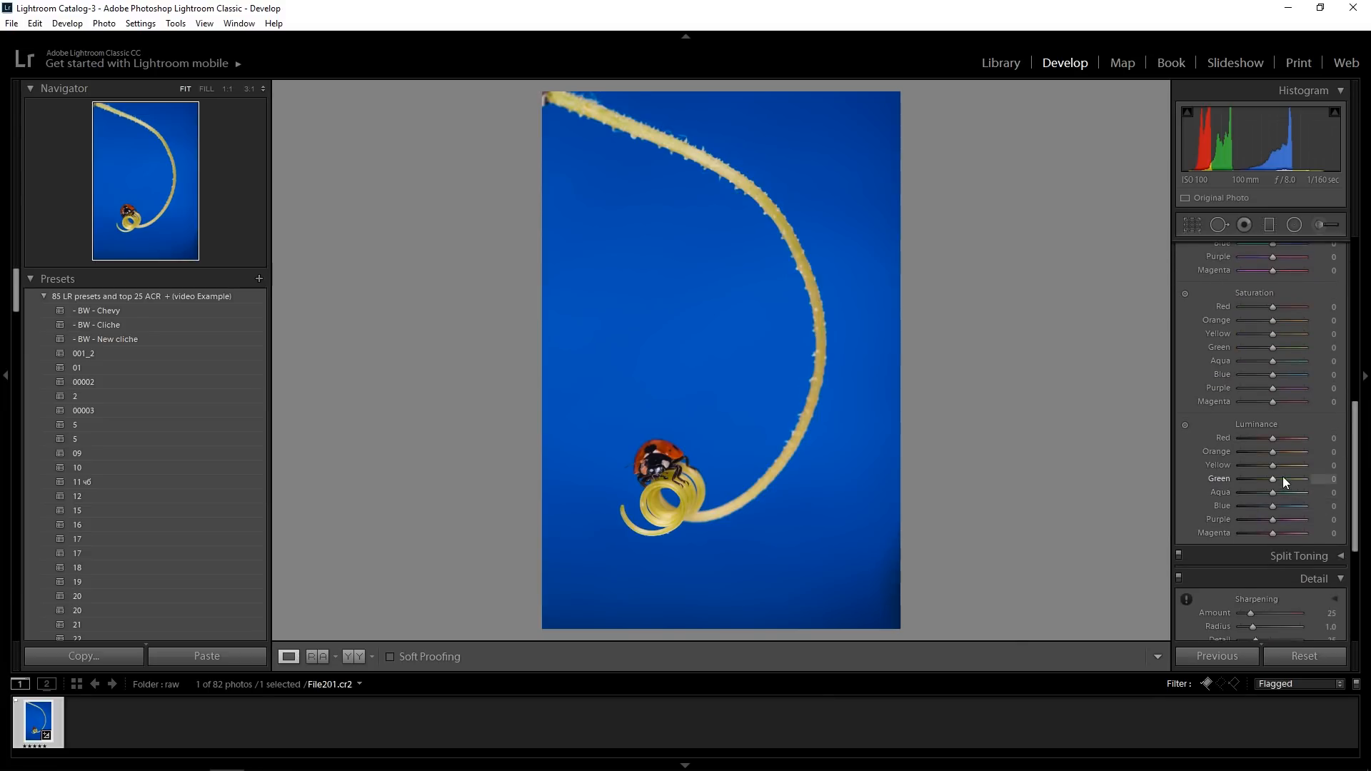
pyautogui.moveTo(1269, 466); pyautogui.dragTo(1259, 465)
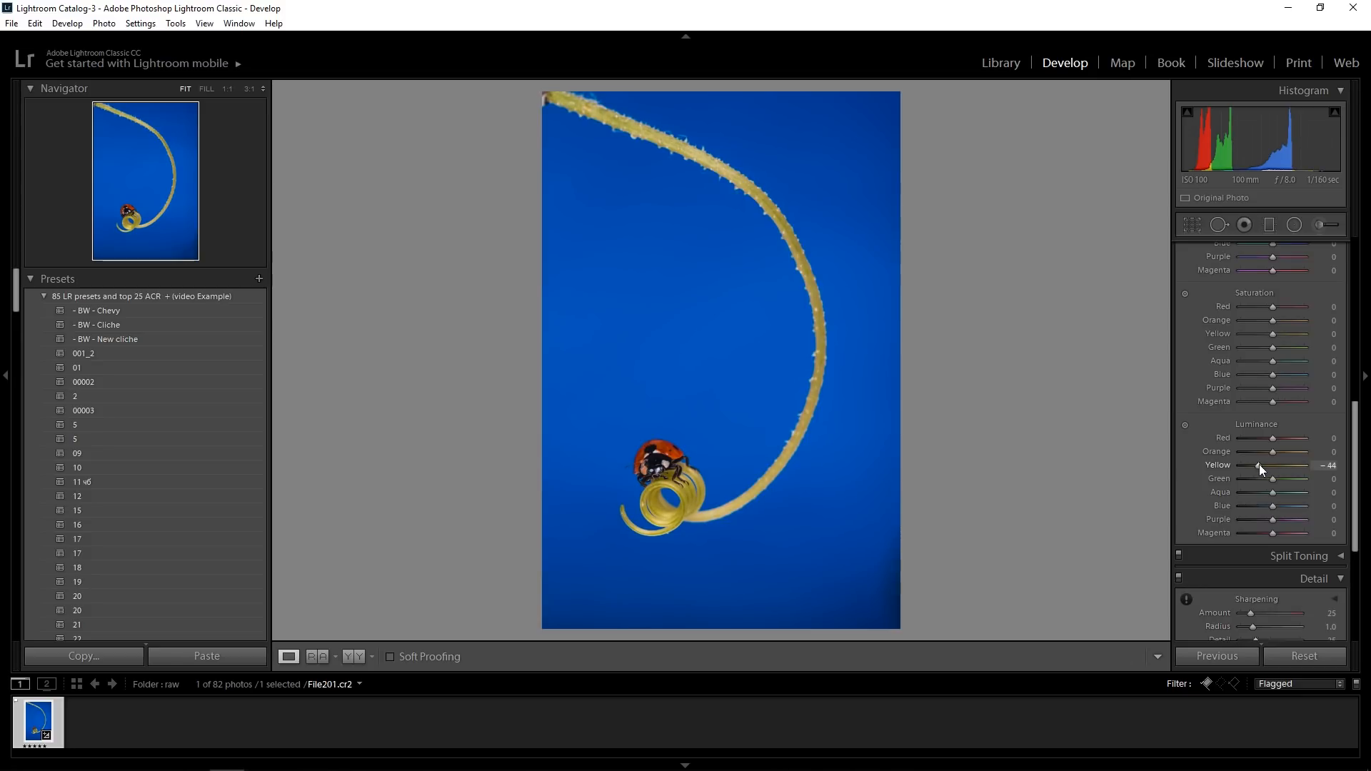
# Set the red Saturation to +29 and the red Luminance to +24 in the HSL adjustments
pyautogui.moveTo(1355, 429); pyautogui.dragTo(1352, 361)
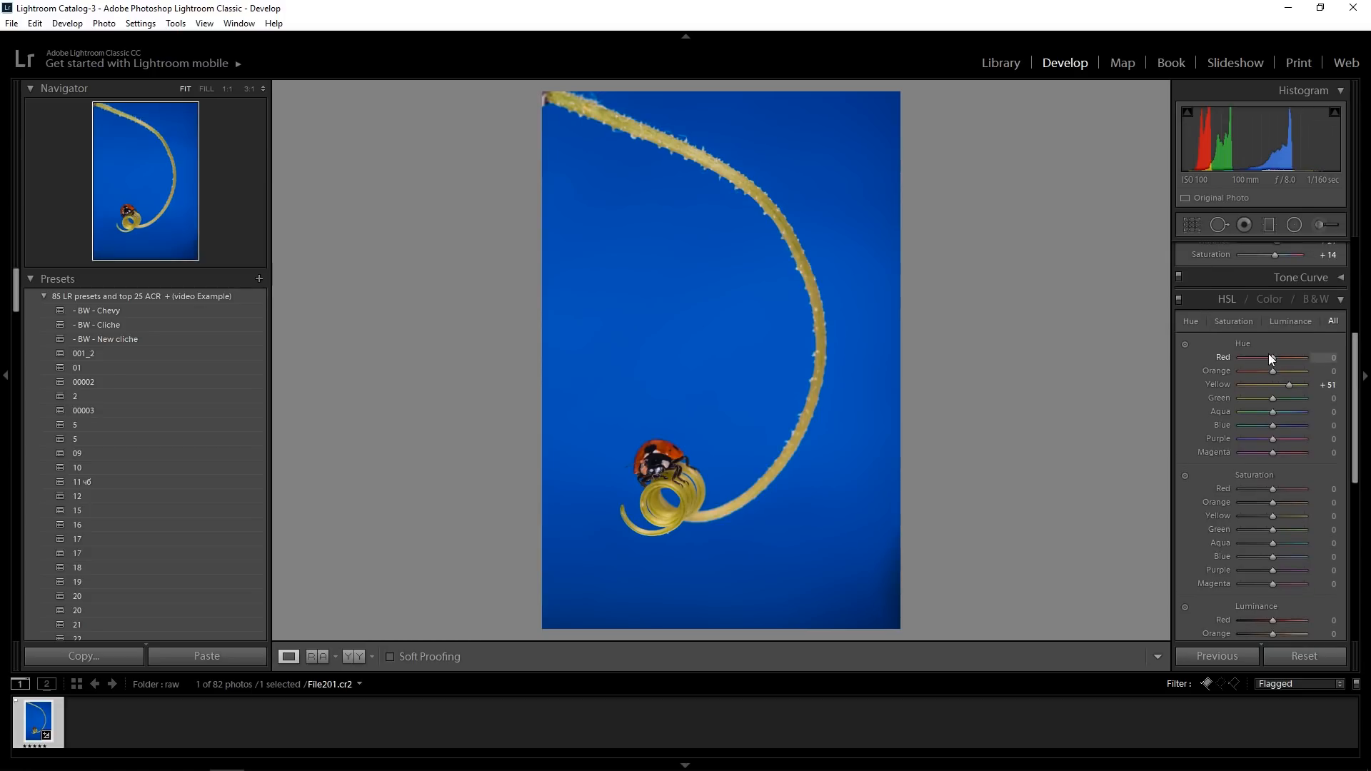
pyautogui.moveTo(1354, 404); pyautogui.dragTo(1353, 466)
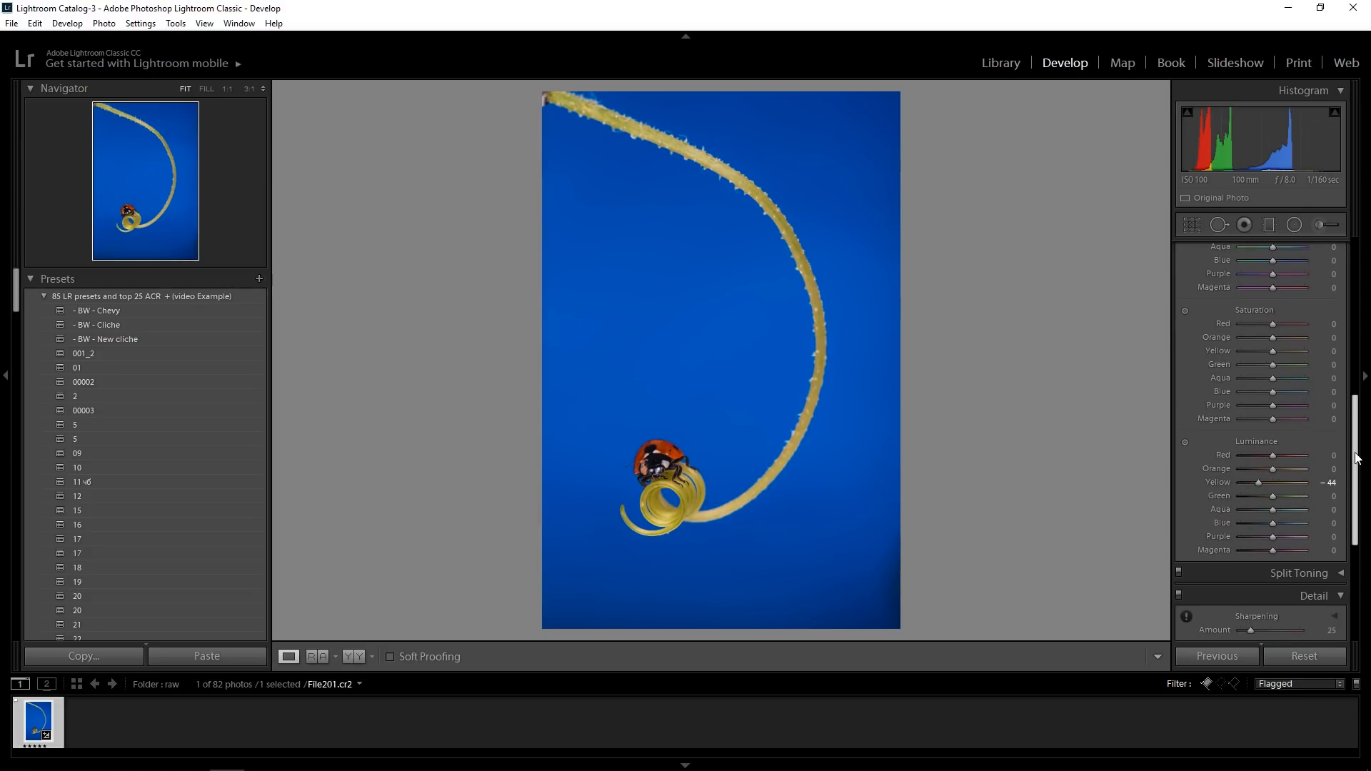
pyautogui.moveTo(1274, 325); pyautogui.dragTo(1283, 326)
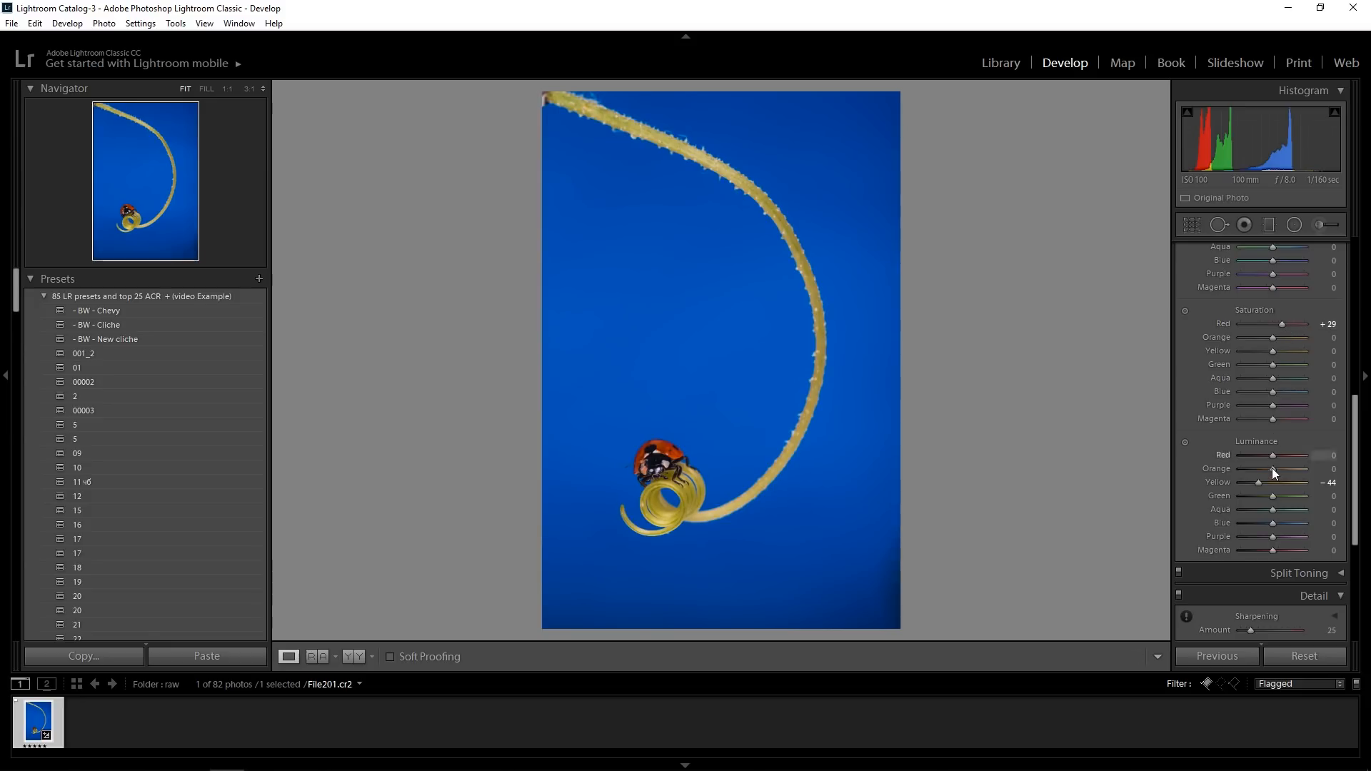
pyautogui.moveTo(1275, 464); pyautogui.dragTo(1288, 464)
pyautogui.moveTo(1361, 474); pyautogui.dragTo(1360, 410)
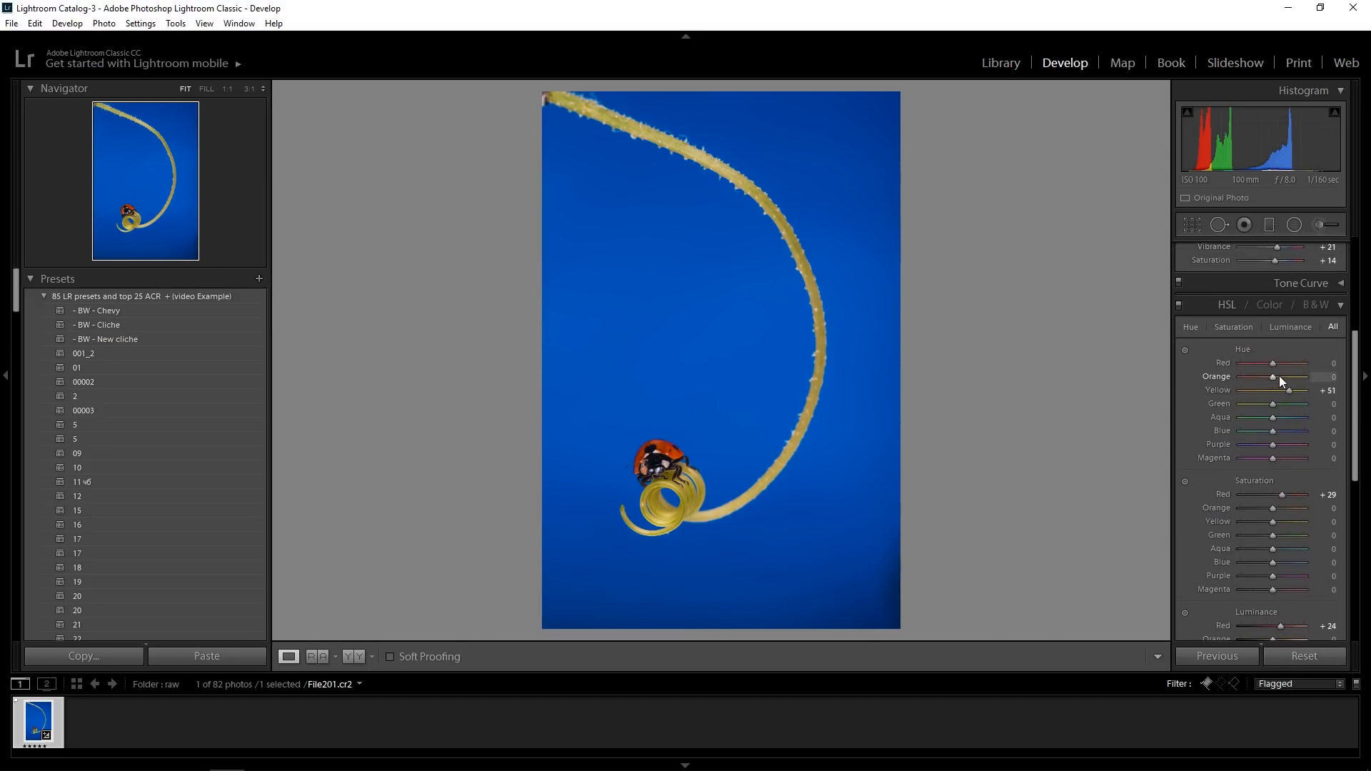
pyautogui.moveTo(1275, 362)
pyautogui.mouseDown()
pyautogui.moveTo(1308, 367)
pyautogui.moveTo(1277, 367)
pyautogui.mouseUp()
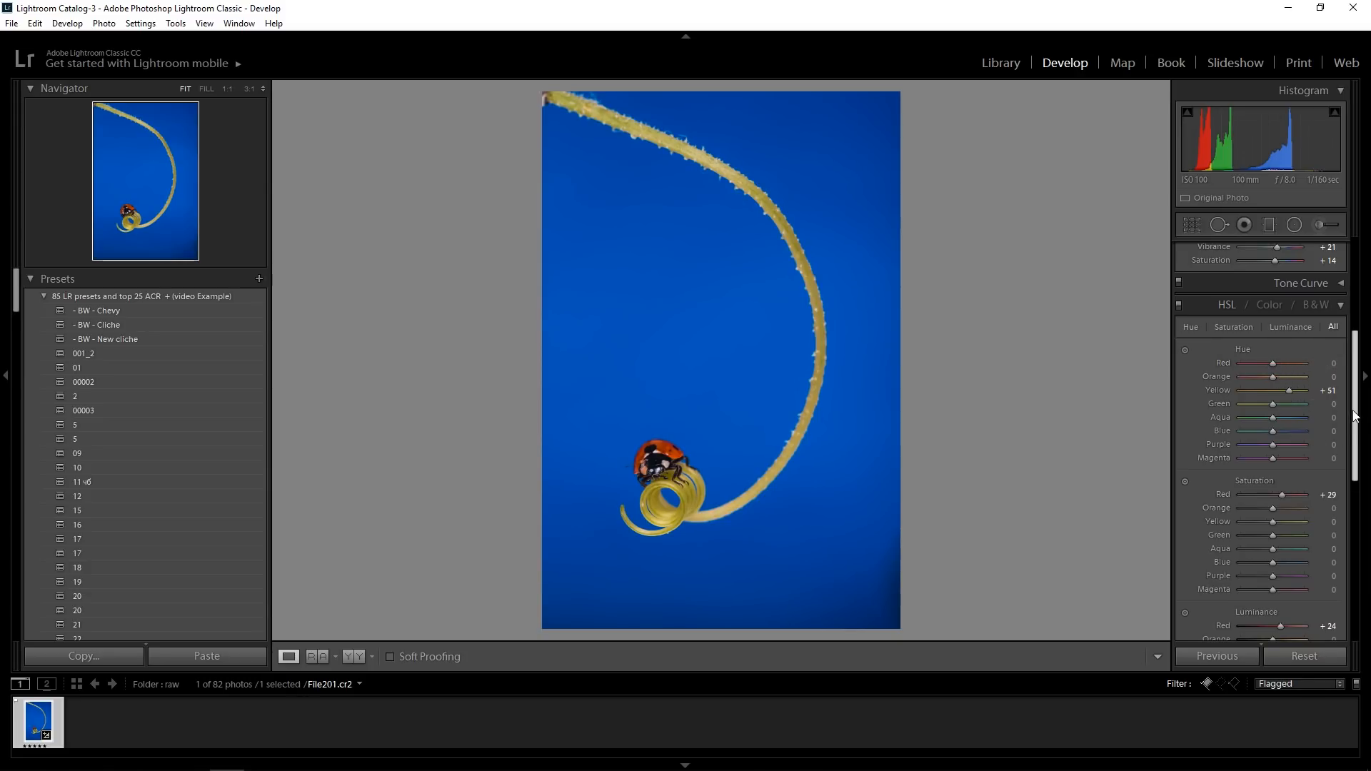
# Send the developed photo from Lightroom to Photoshop for further editing
pyautogui.scroll(-2, 1356, 416)
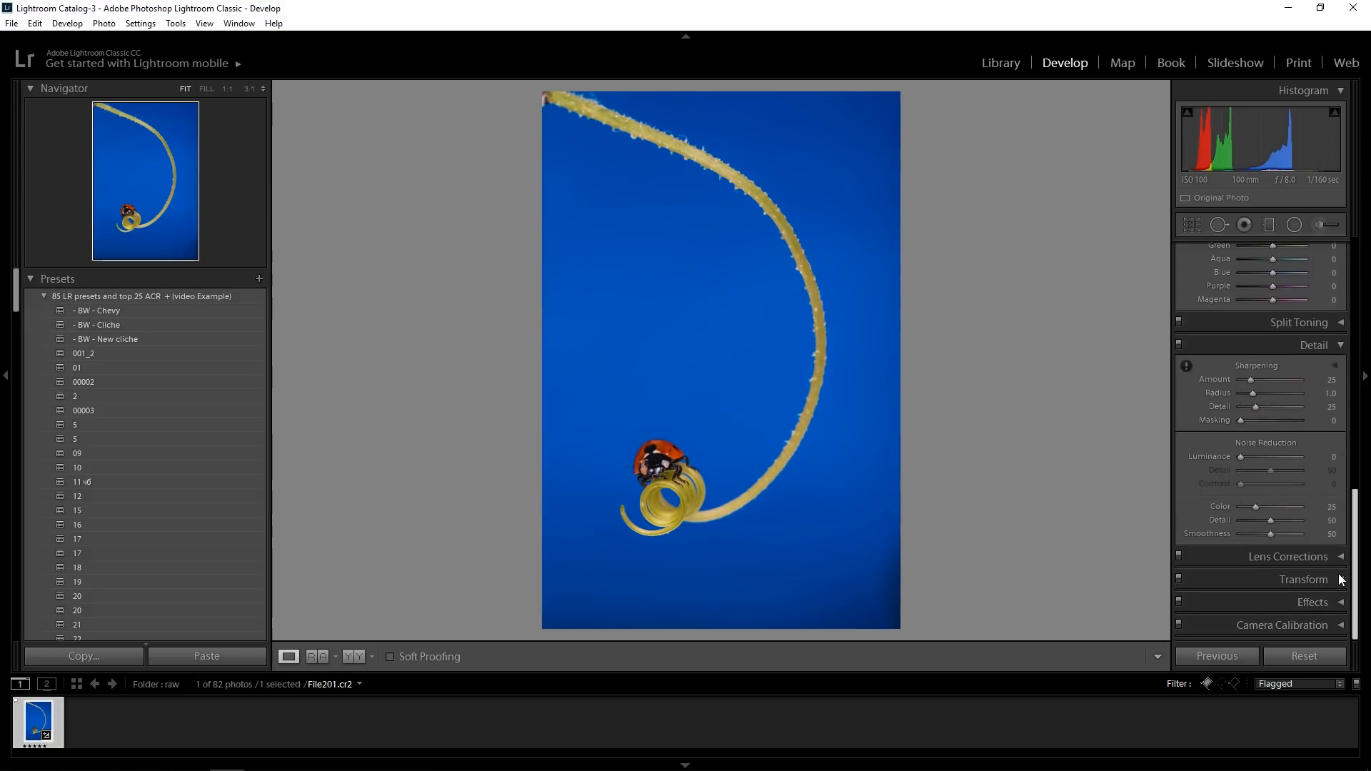
pyautogui.scroll(10, 1330, 283)
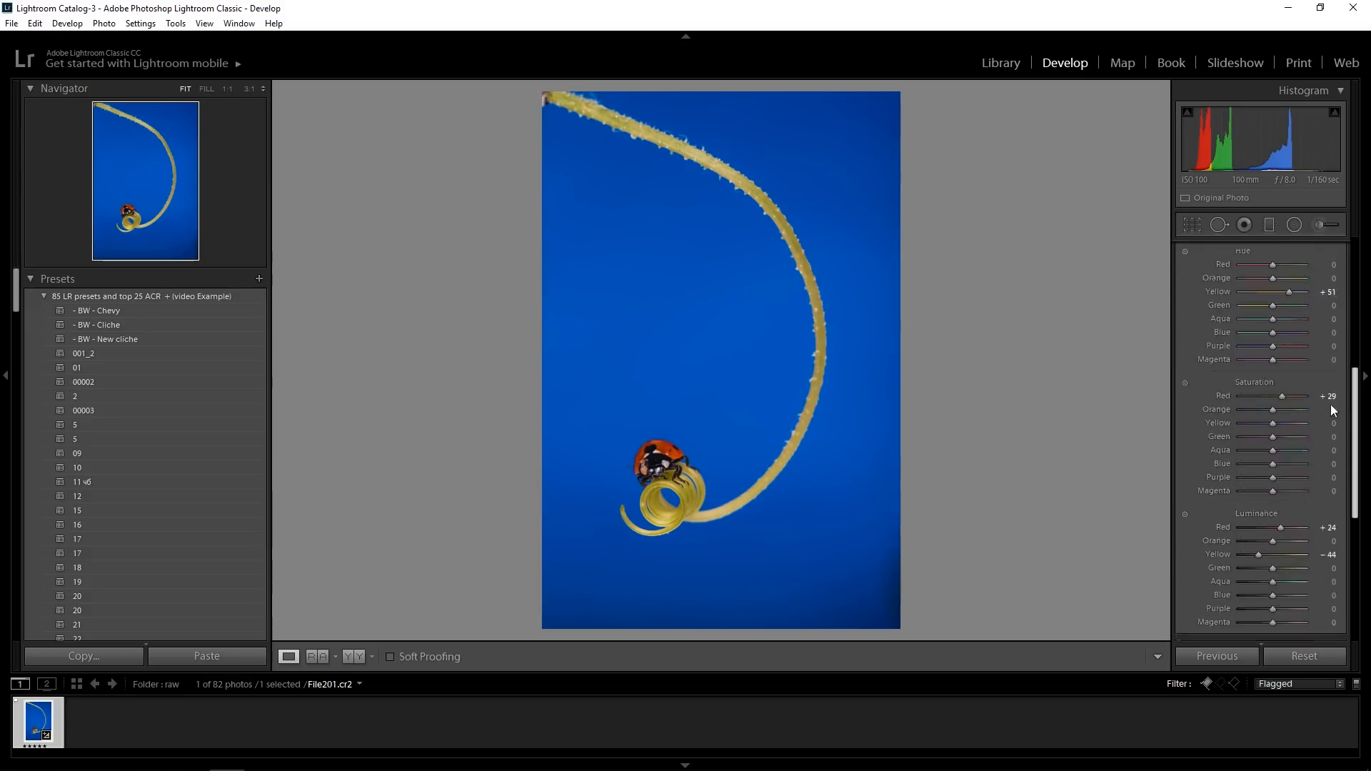
pyautogui.click(104, 23)
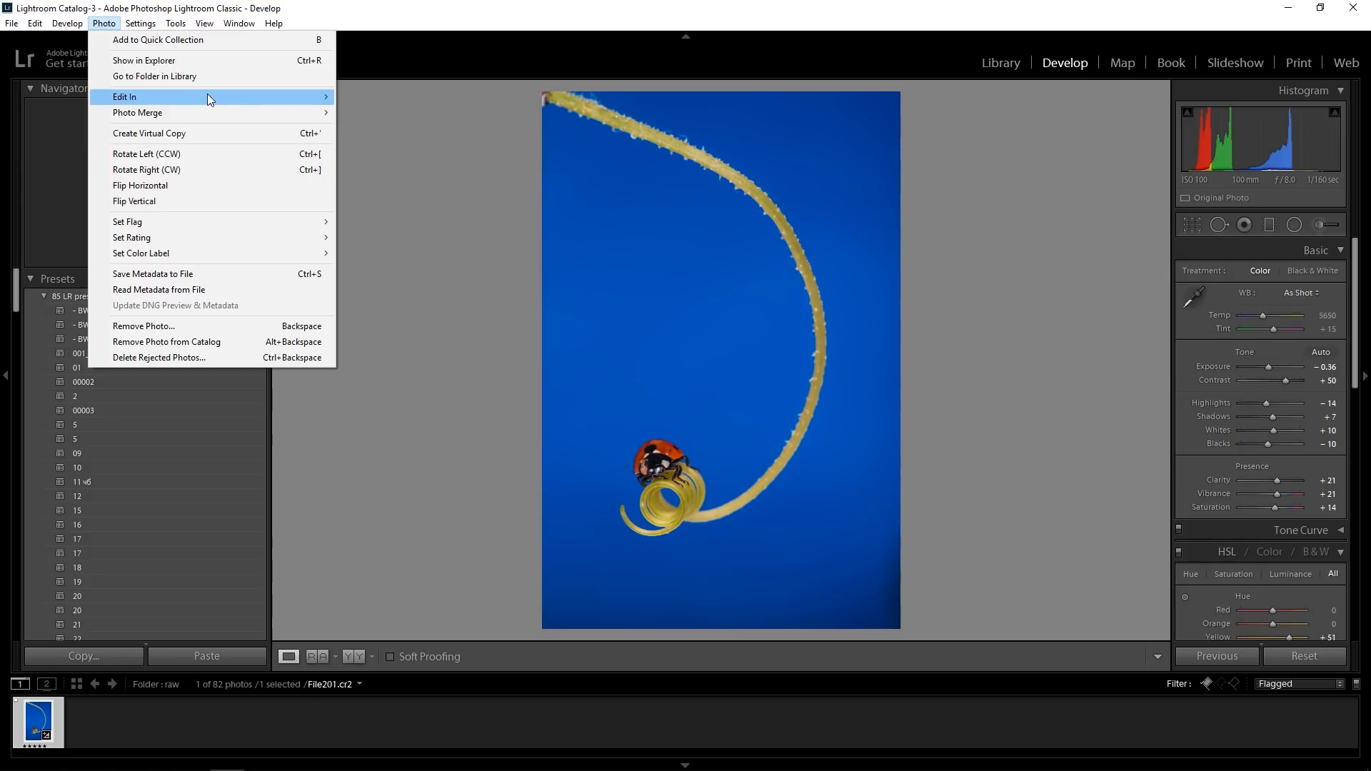
pyautogui.moveTo(210, 99)
pyautogui.click(457, 98)
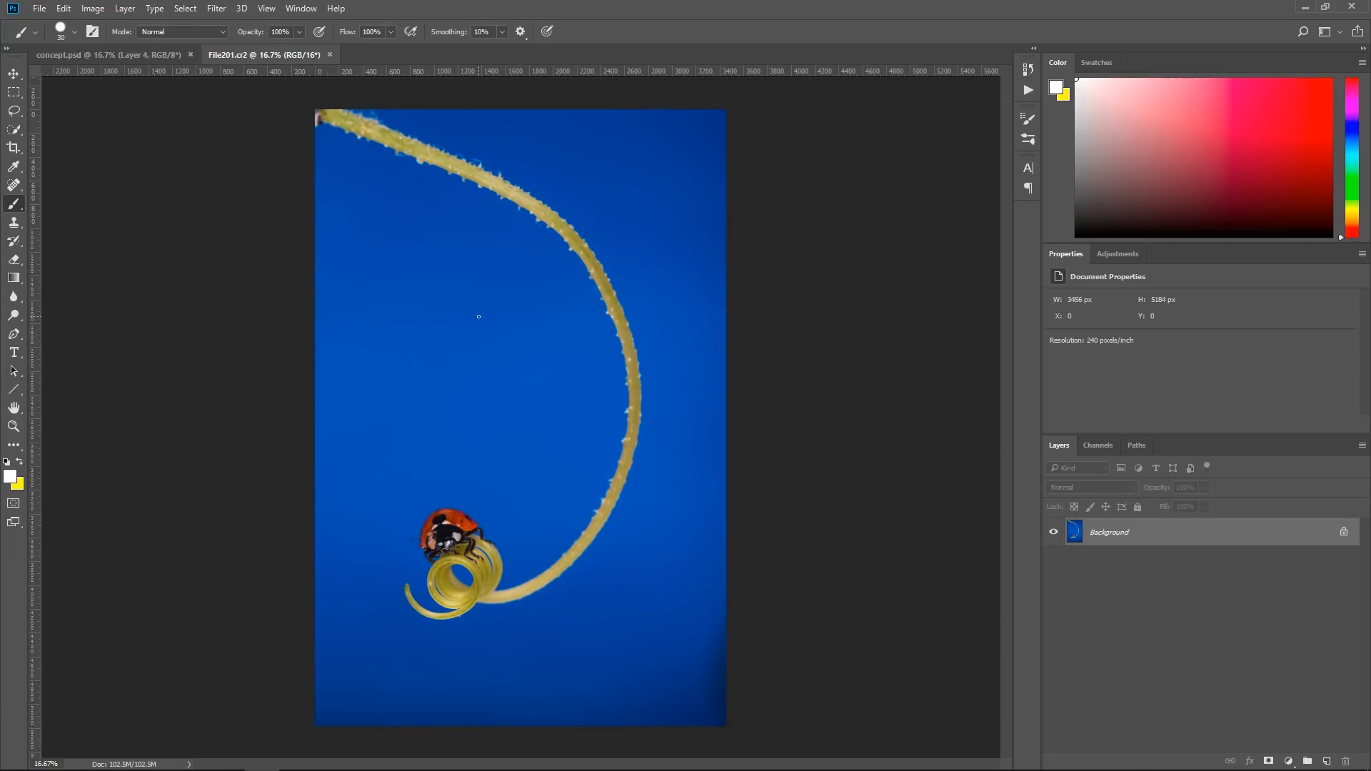
# Compare the developed photo File201.cr2 with the sketch in concept.psd
pyautogui.click(141, 58)
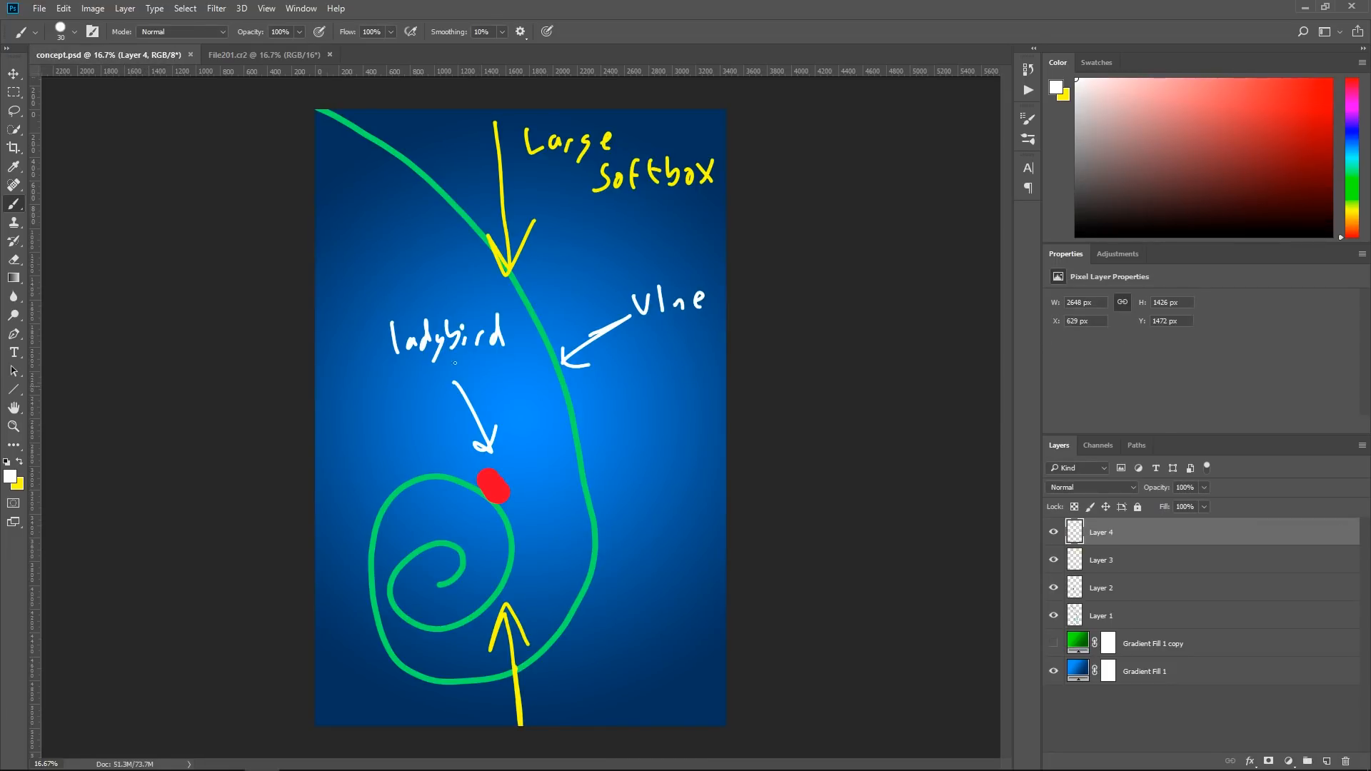
pyautogui.click(286, 57)
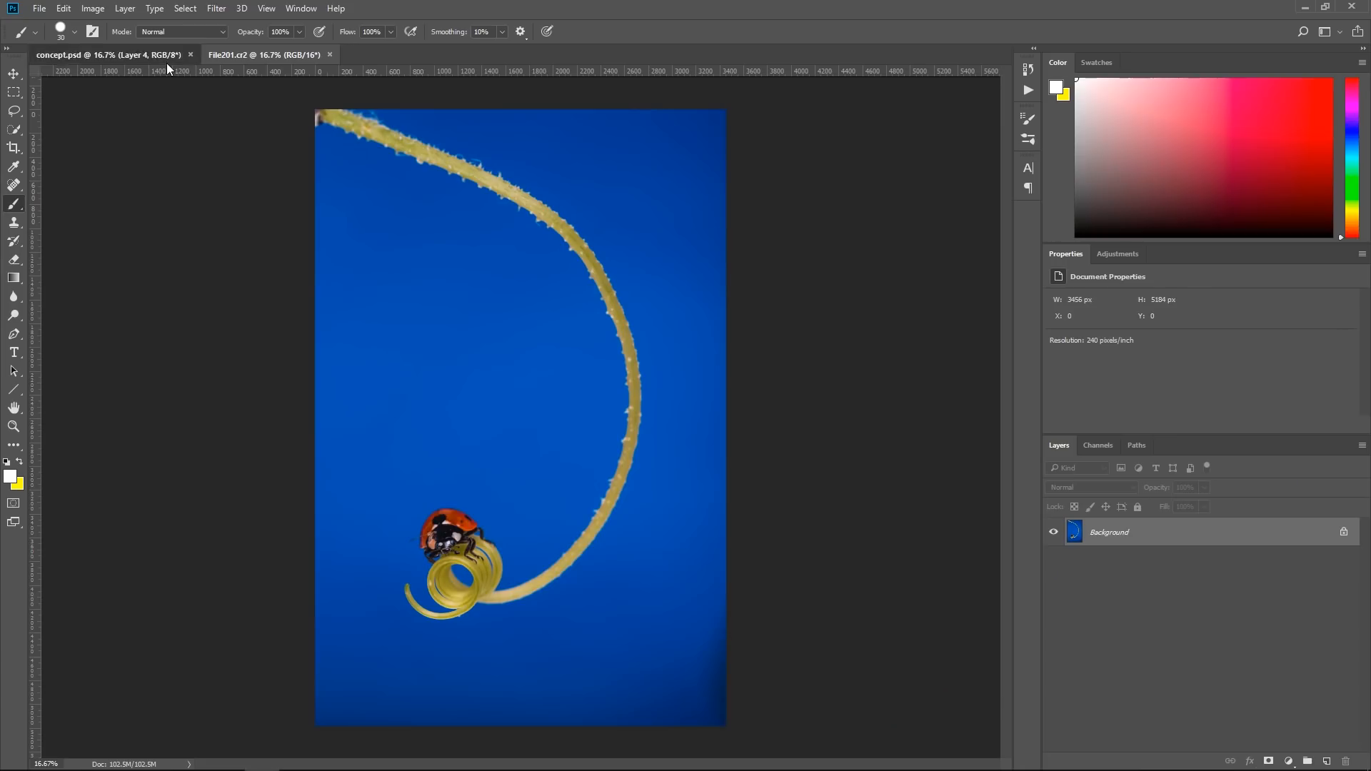
pyautogui.click(166, 57)
pyautogui.click(244, 51)
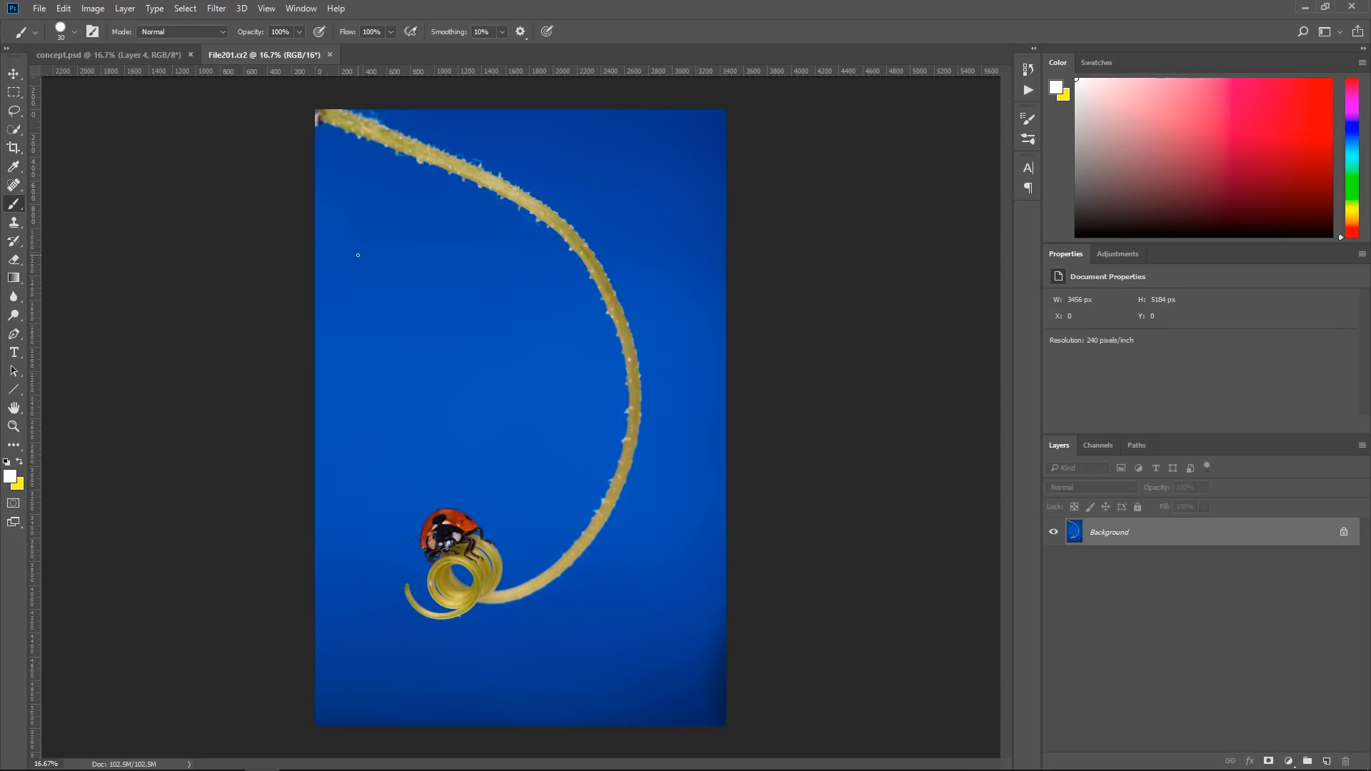
# Crop the photo at its original ratio so the vine's coil sits nearer the centre of the Golden Spiral overlay
pyautogui.click(13, 150)
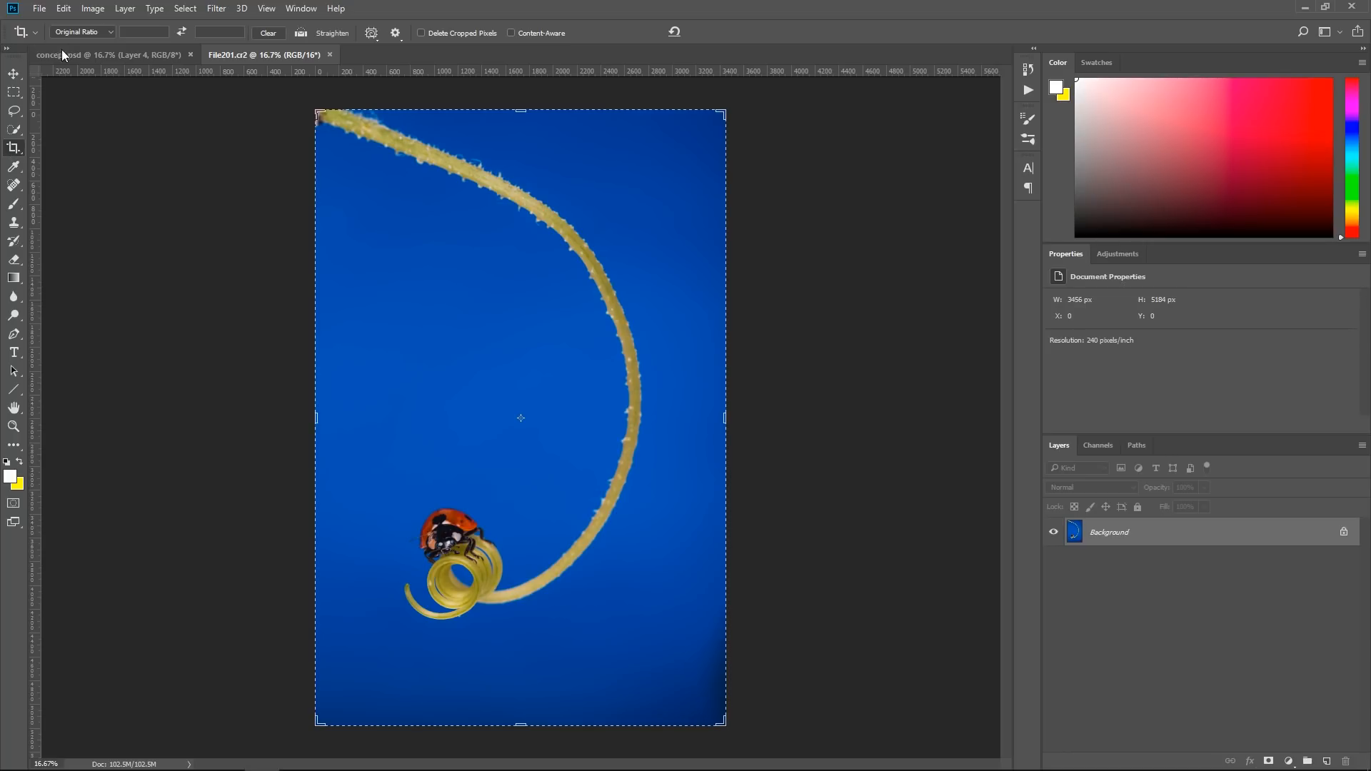
pyautogui.click(374, 35)
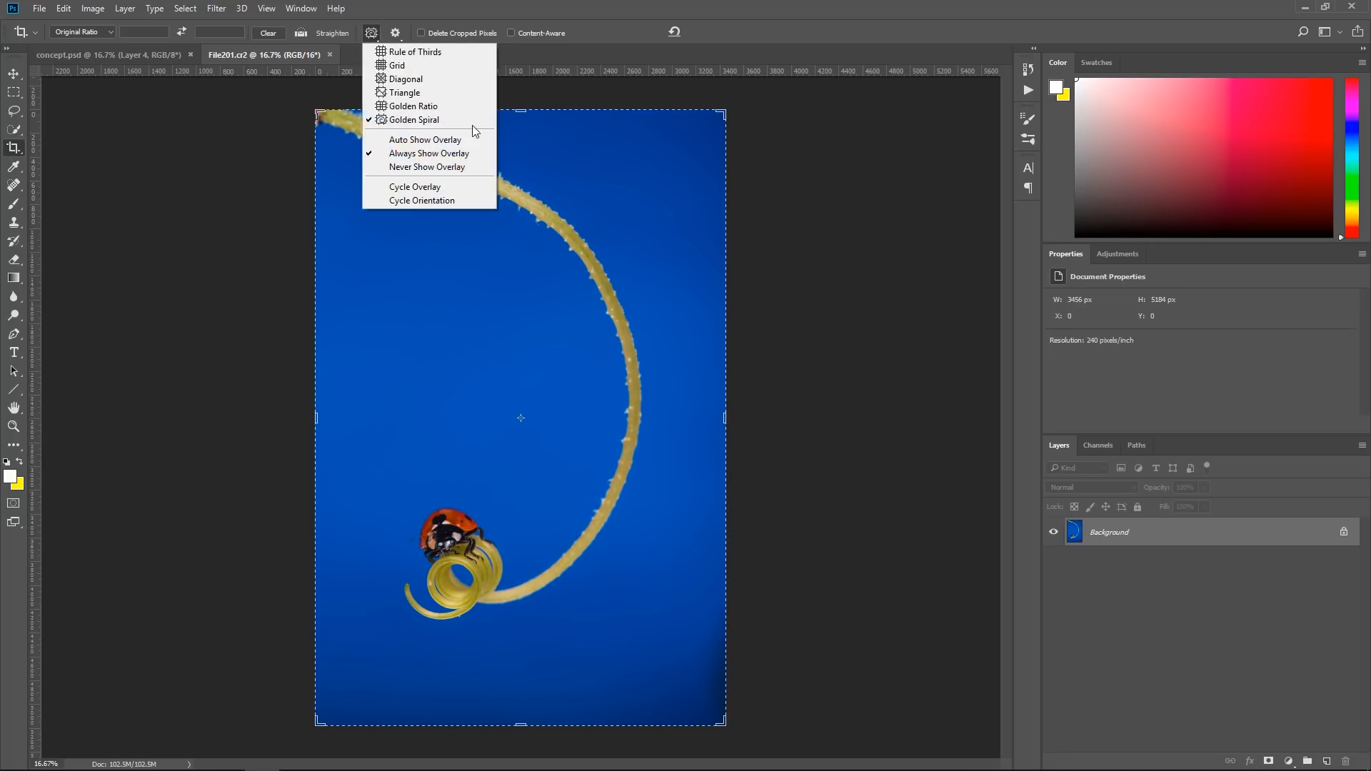
pyautogui.click(576, 222)
pyautogui.click(578, 232)
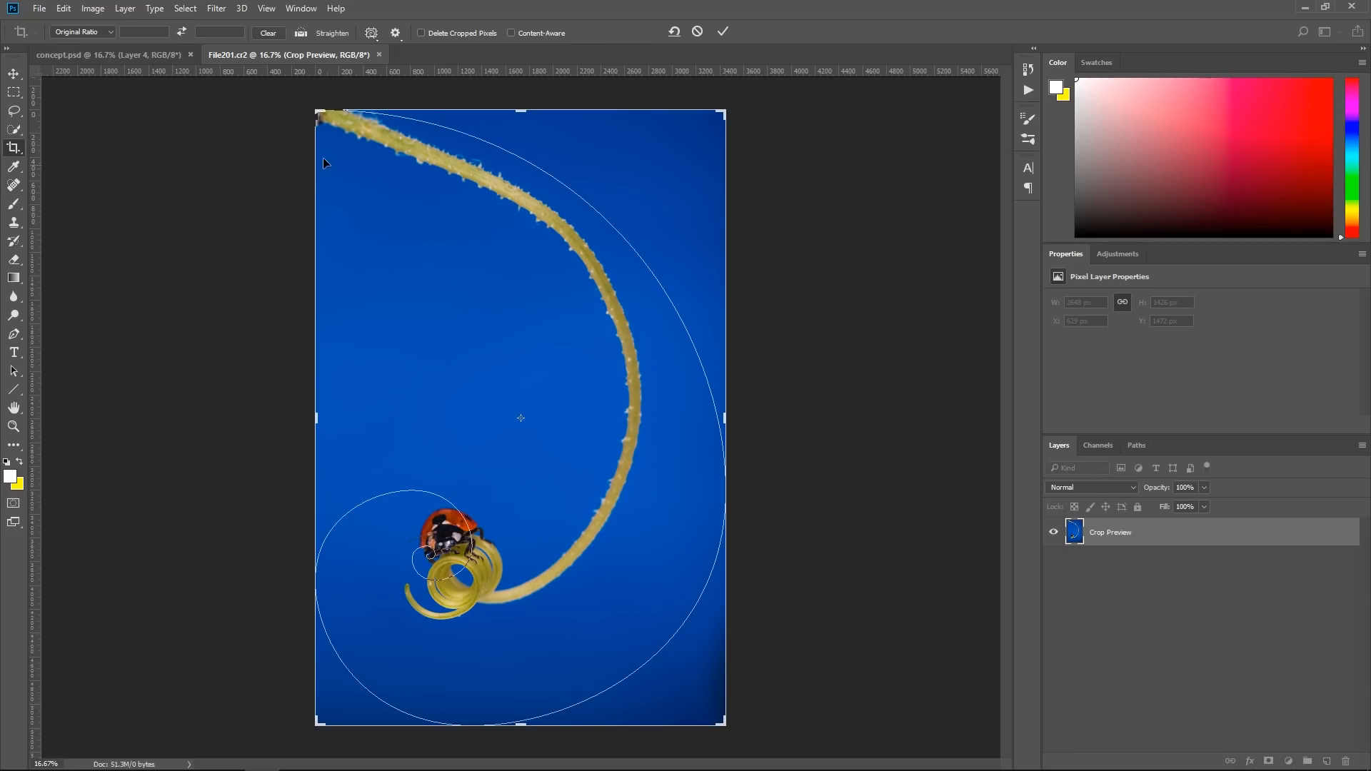
pyautogui.moveTo(316, 110); pyautogui.dragTo(321, 115)
pyautogui.moveTo(422, 174); pyautogui.dragTo(416, 189)
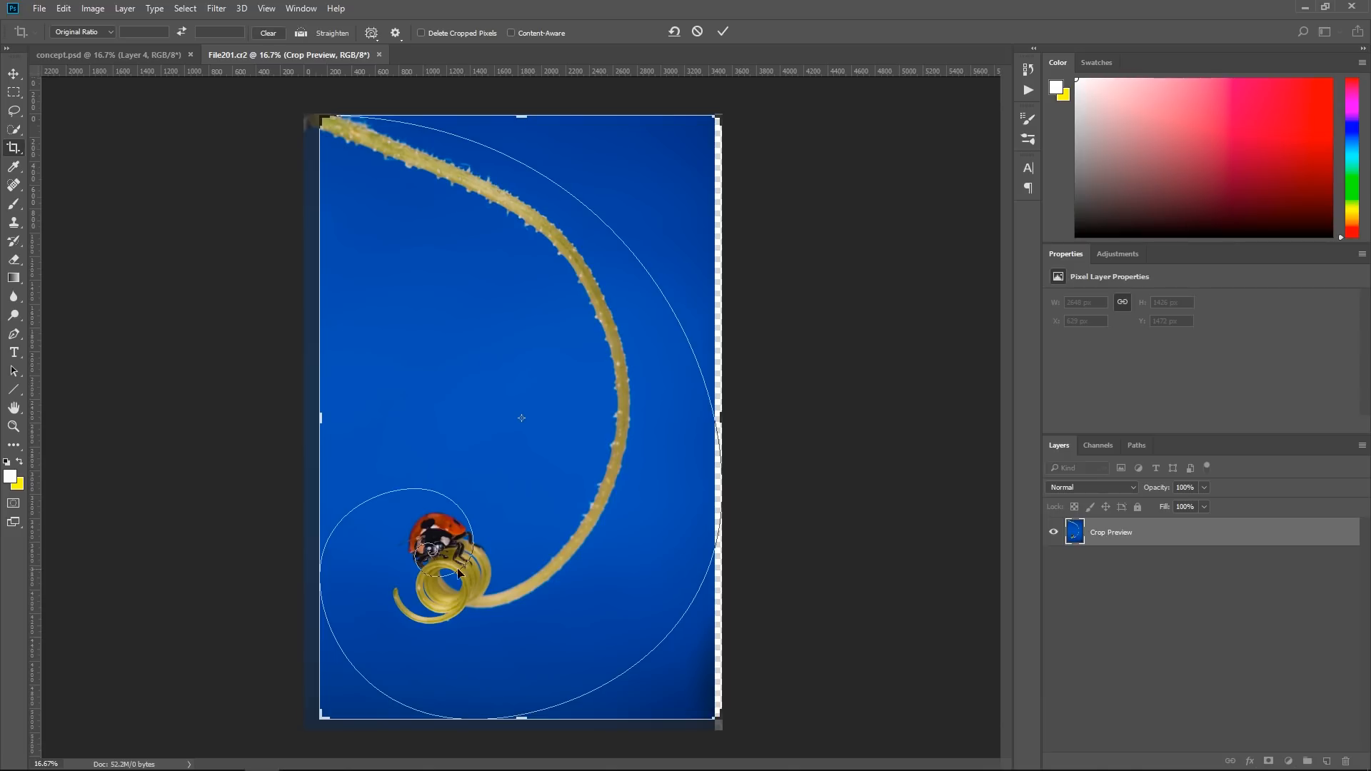
pyautogui.click(723, 33)
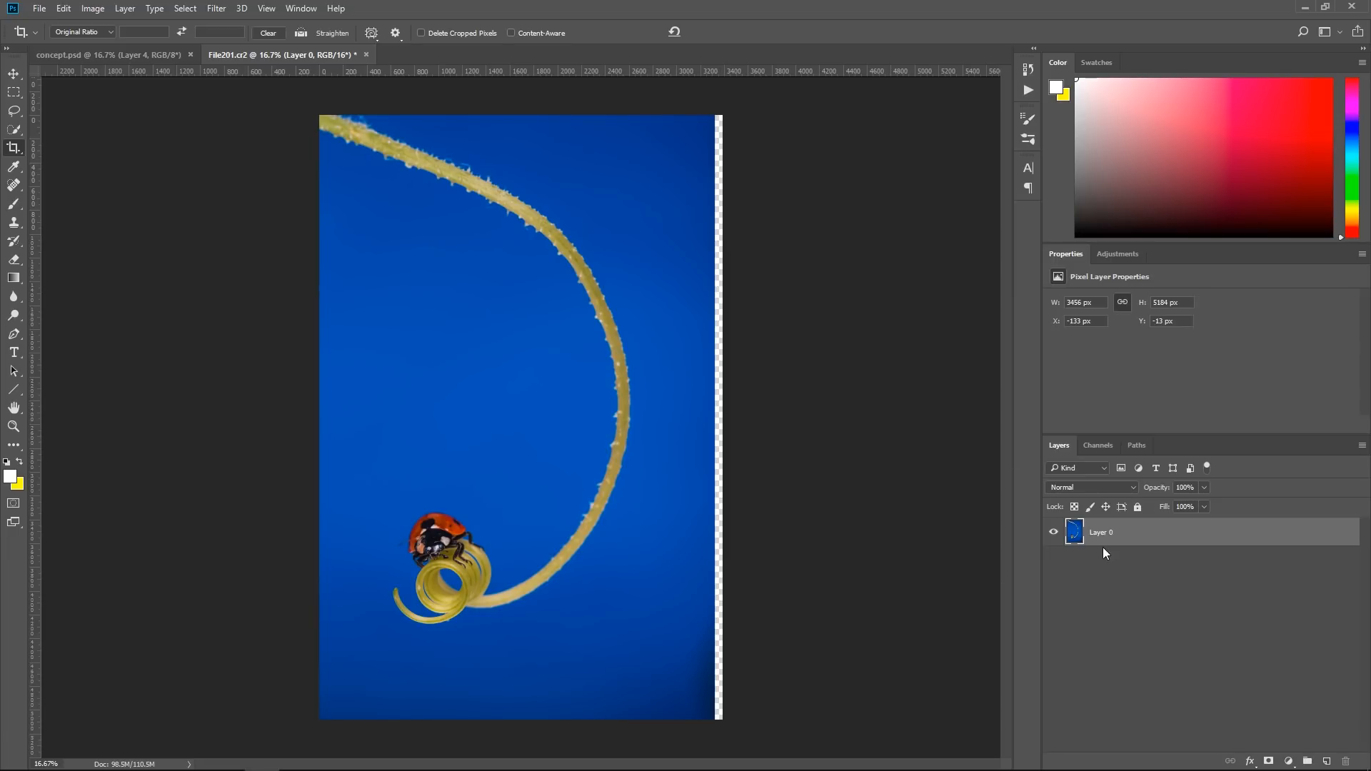
# Select the strip along the photo's right edge and widen it to 115.37% with Content-Aware Scale to cover the empty canvas
pyautogui.click(14, 93)
pyautogui.moveTo(641, 719); pyautogui.dragTo(736, 91)
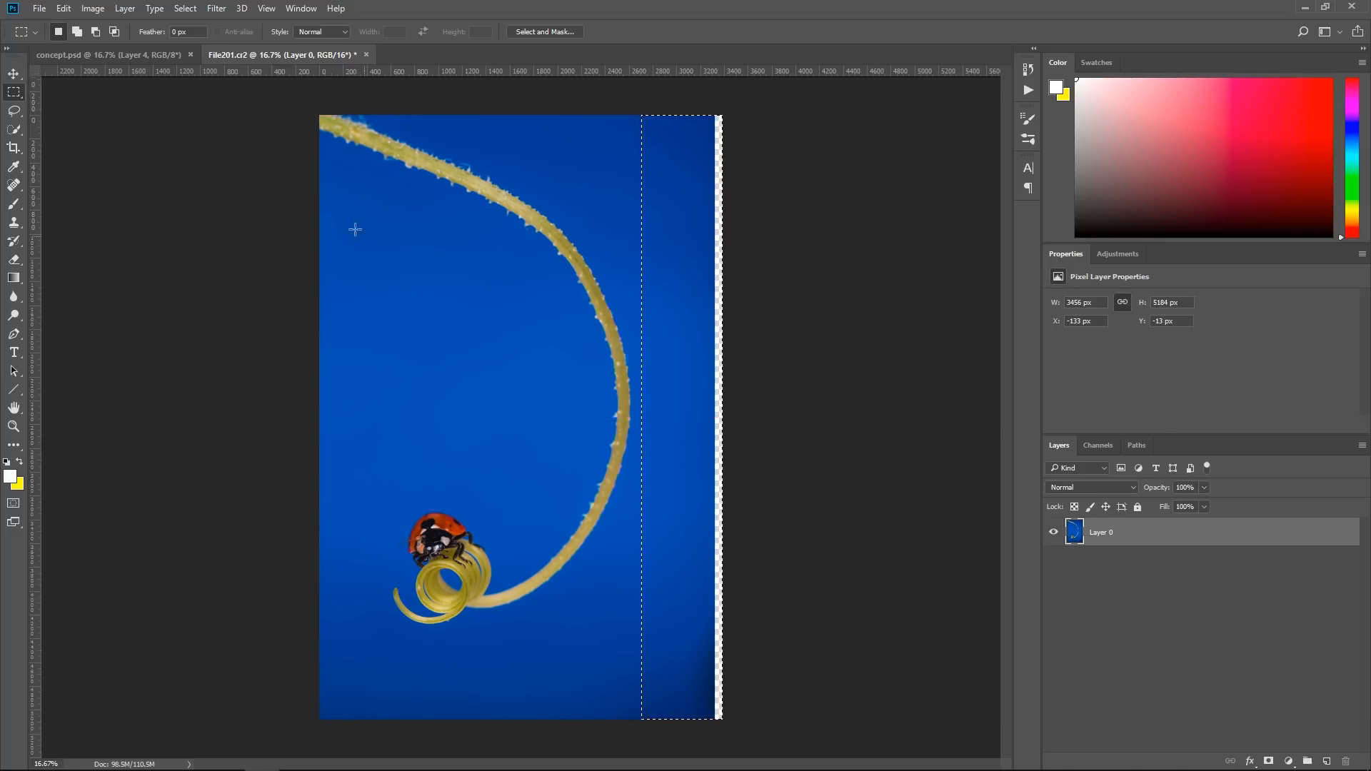
pyautogui.click(63, 8)
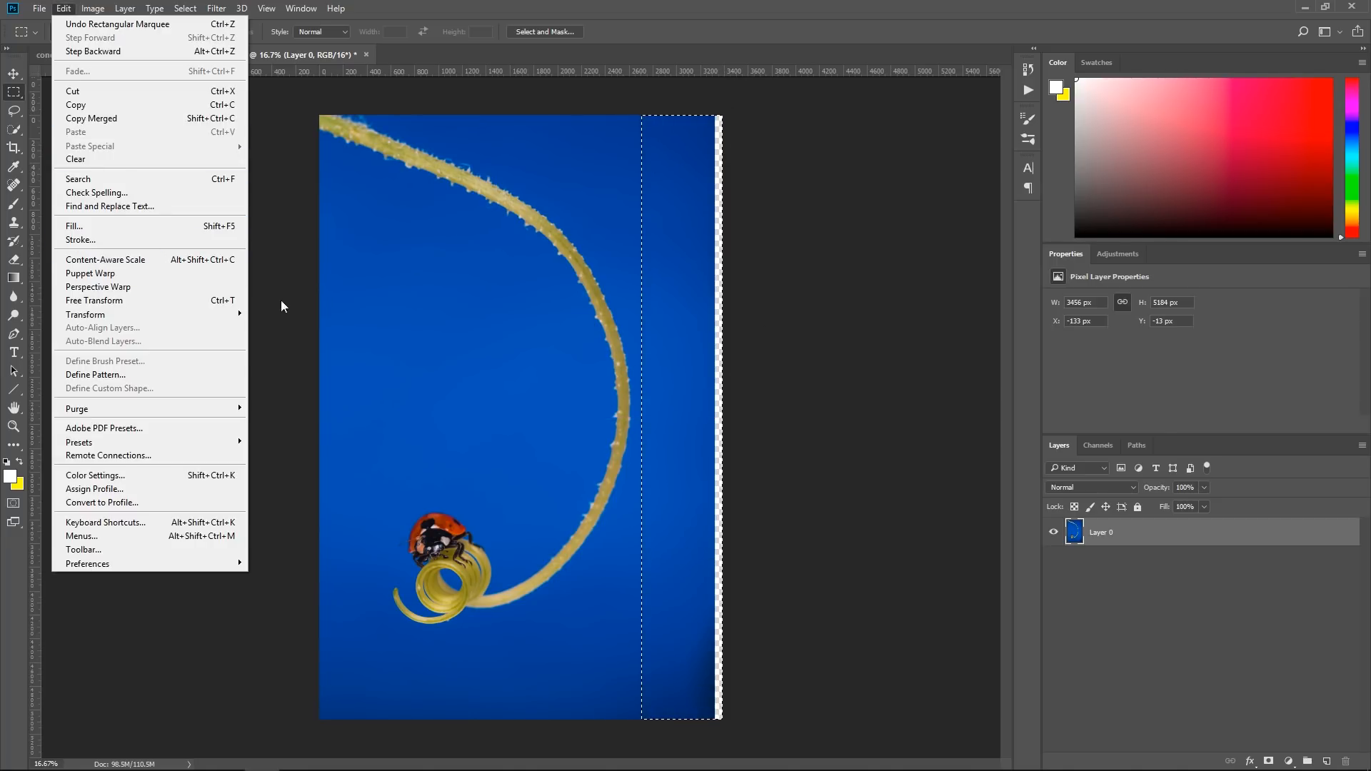
pyautogui.click(105, 259)
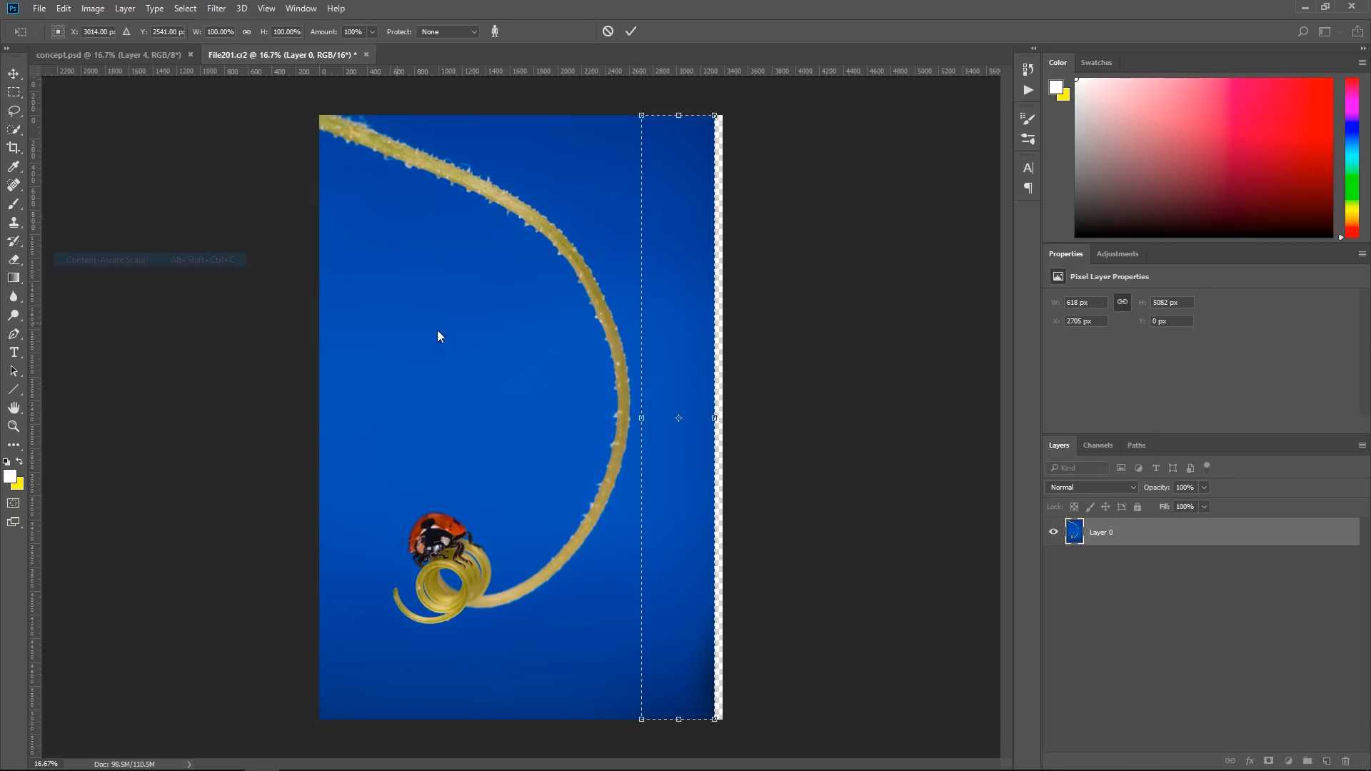
pyautogui.moveTo(721, 418); pyautogui.dragTo(726, 417)
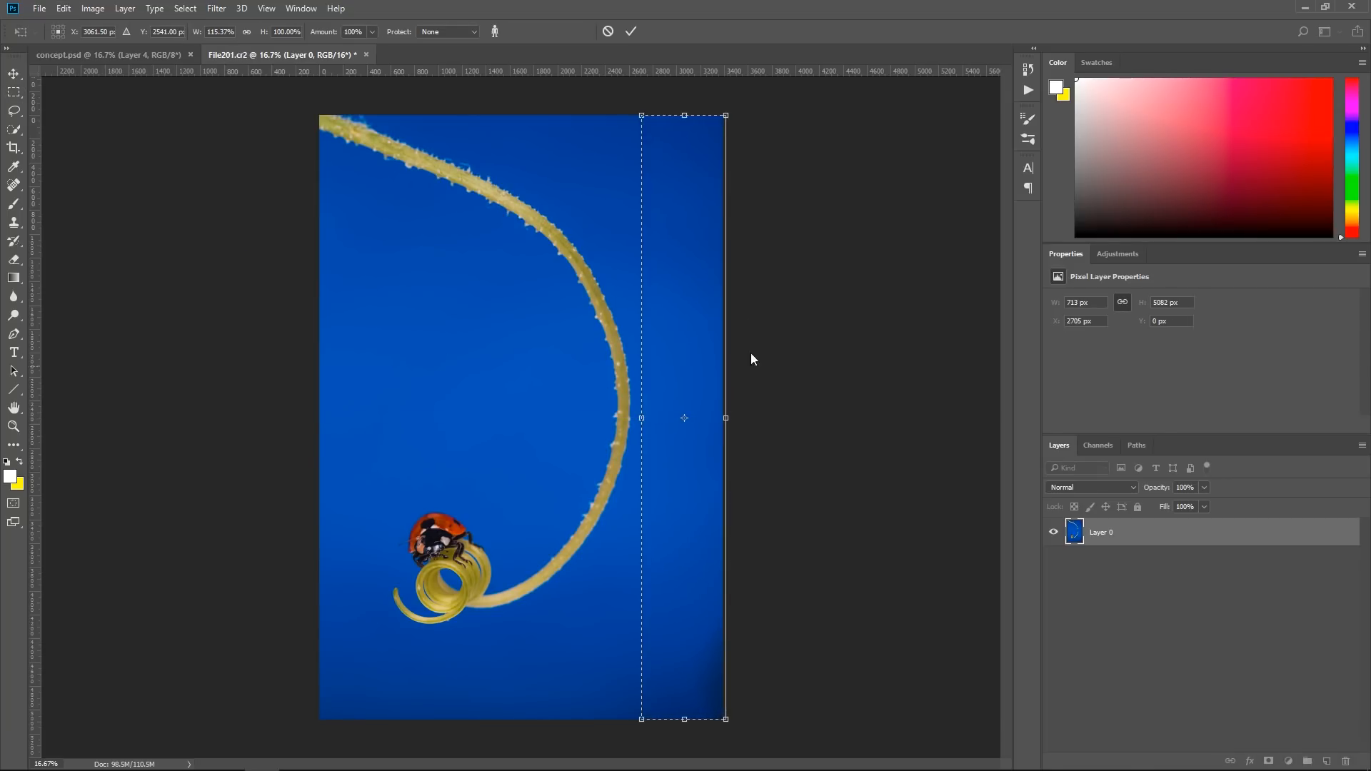
pyautogui.click(631, 31)
pyautogui.press('z')
pyautogui.hotkey('ctrl', '0')
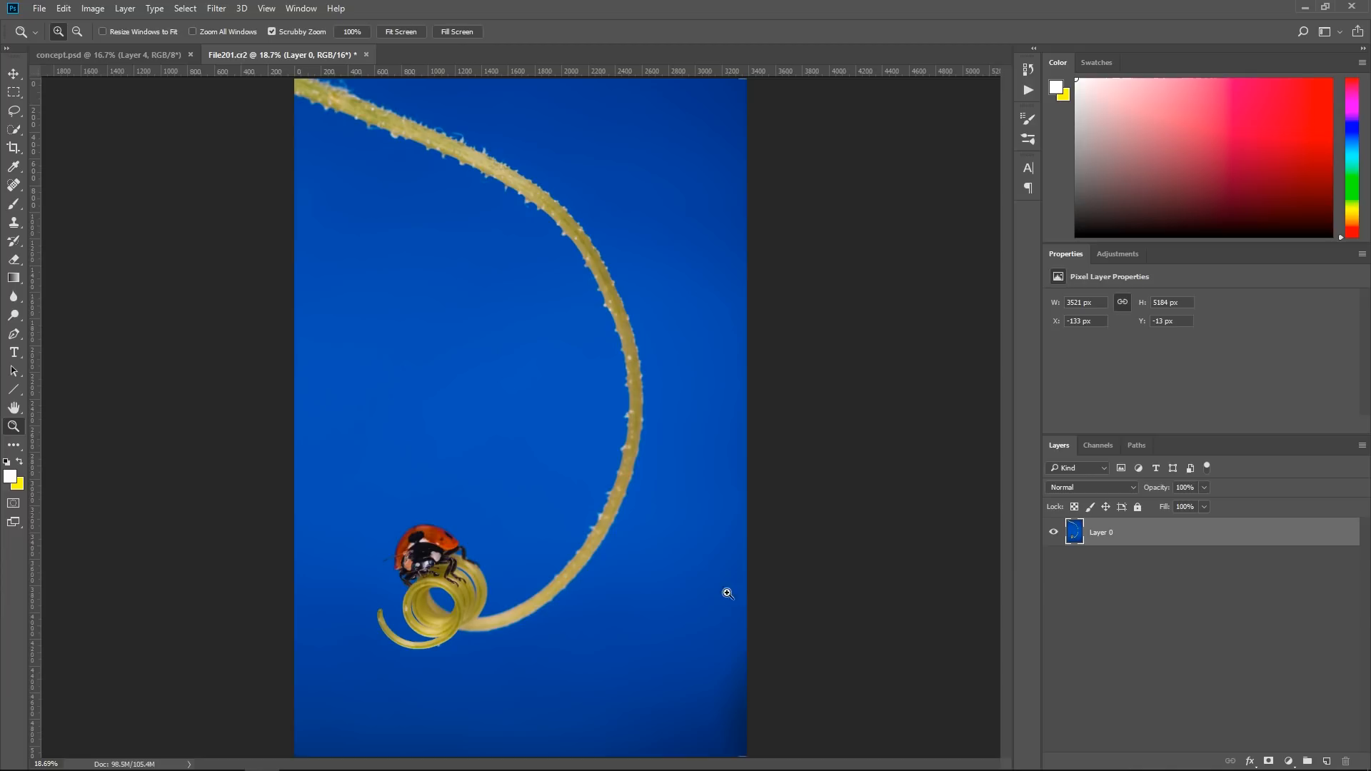
# Add a new layer above the photo and prepare the Brush tool with bright green as foreground and red as background colour
pyautogui.click(1328, 760)
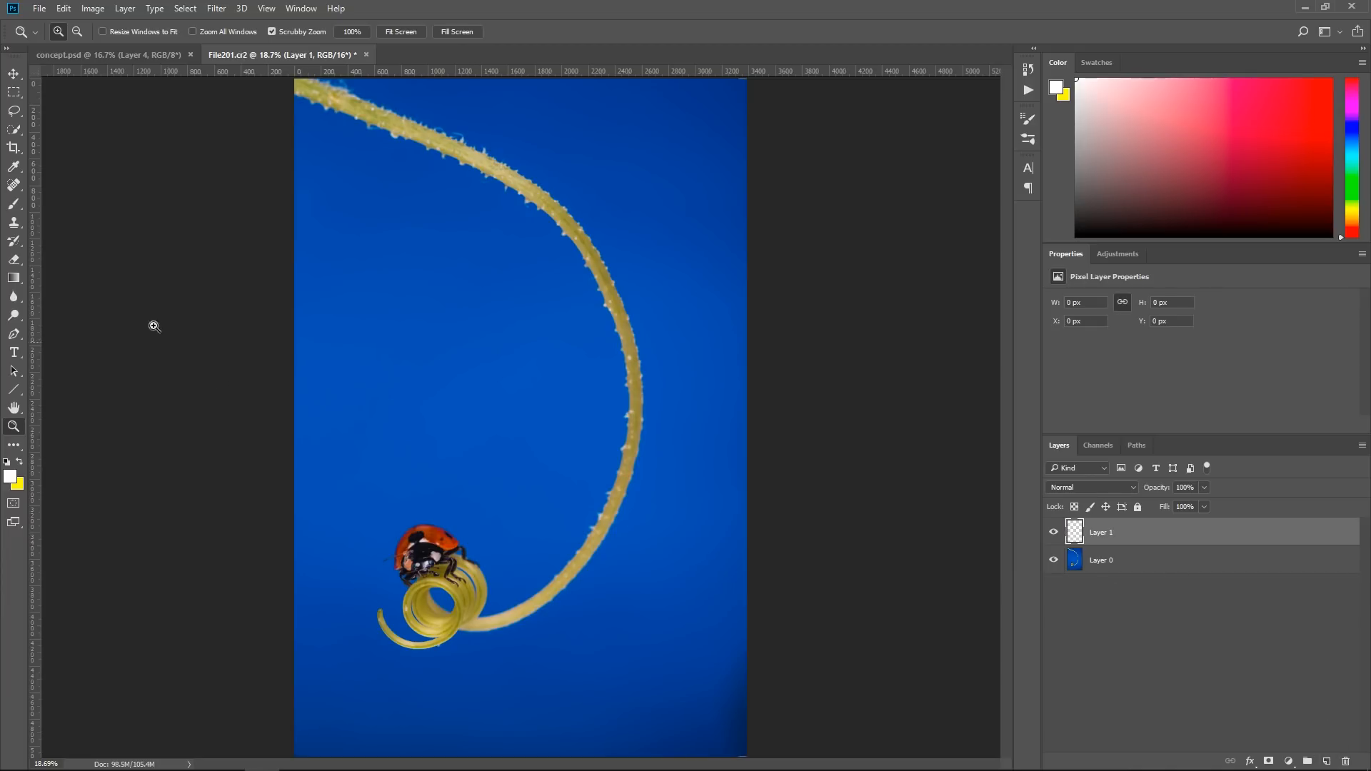
pyautogui.click(14, 204)
pyautogui.click(73, 31)
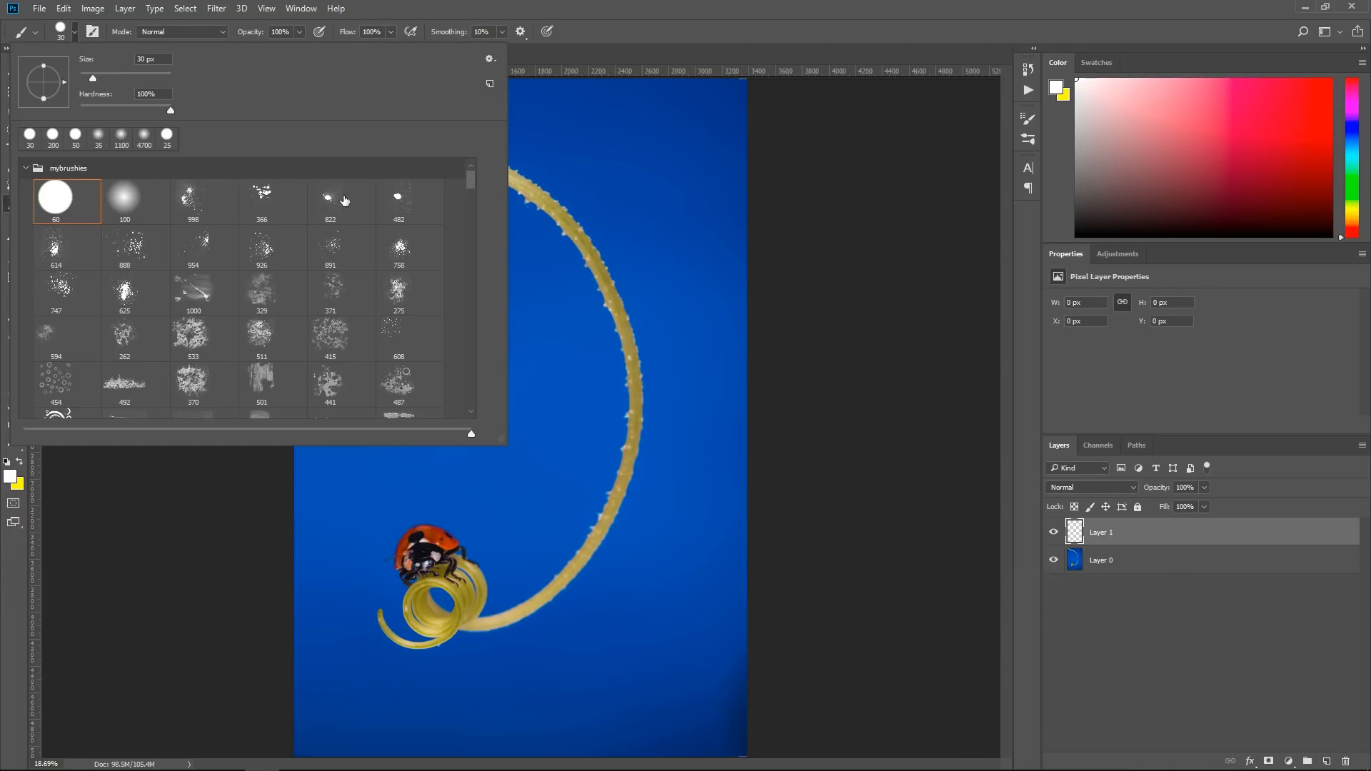
pyautogui.click(579, 98)
pyautogui.click(9, 477)
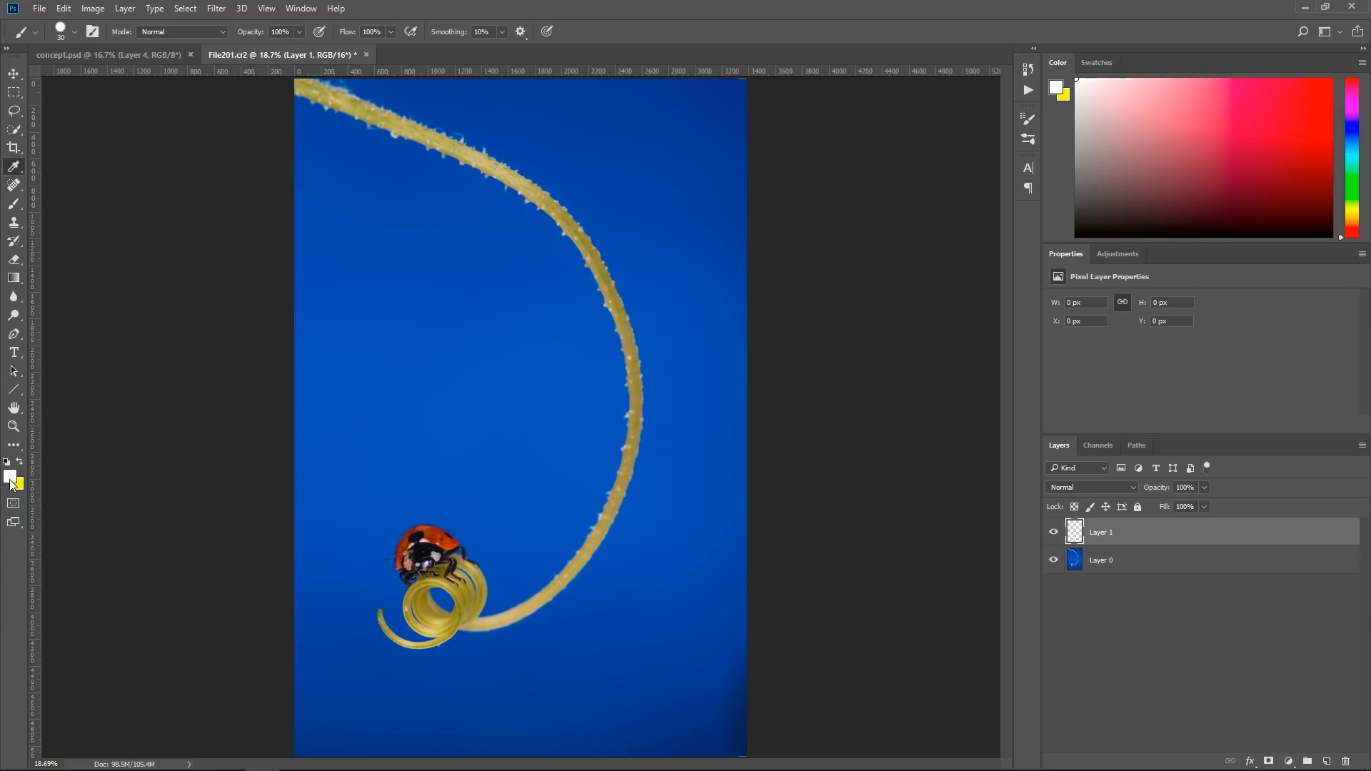
pyautogui.moveTo(1092, 278); pyautogui.dragTo(1212, 215)
pyautogui.click(1283, 216)
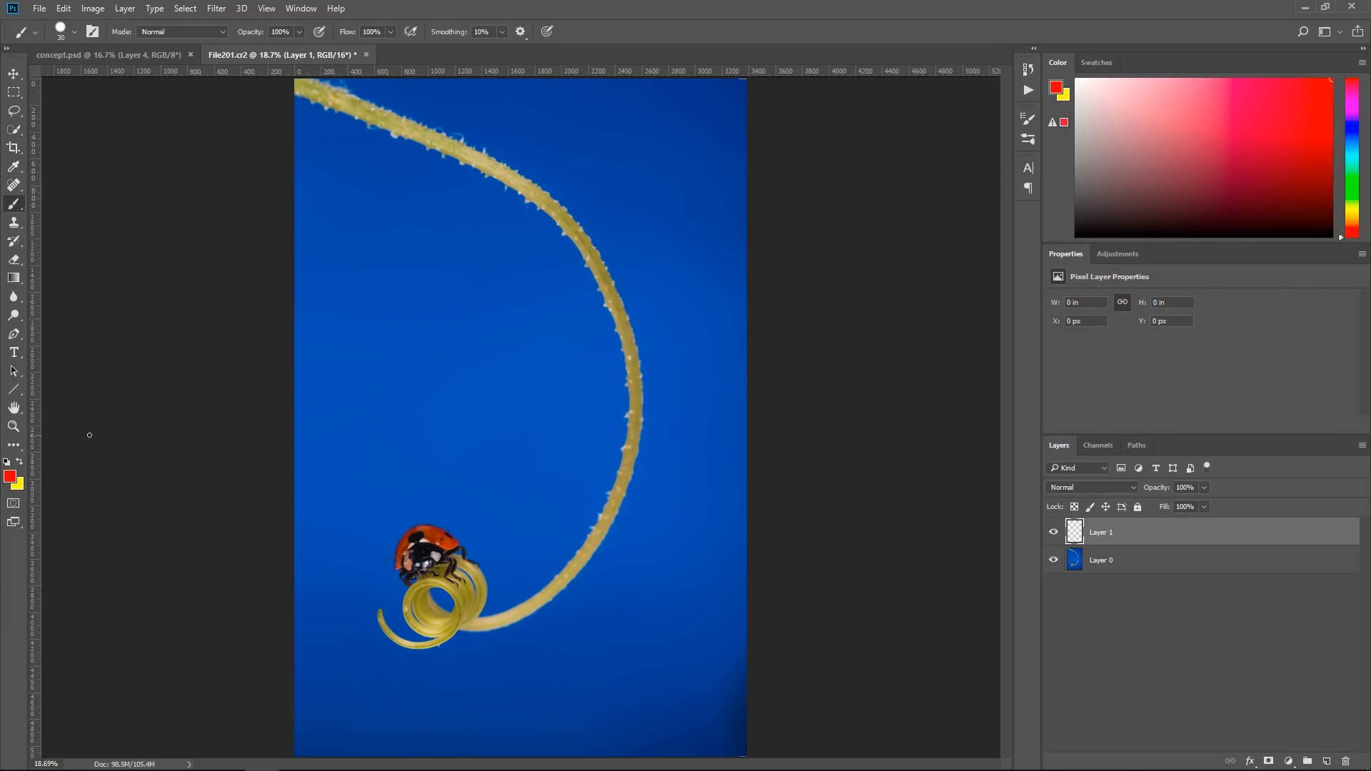
pyautogui.click(21, 463)
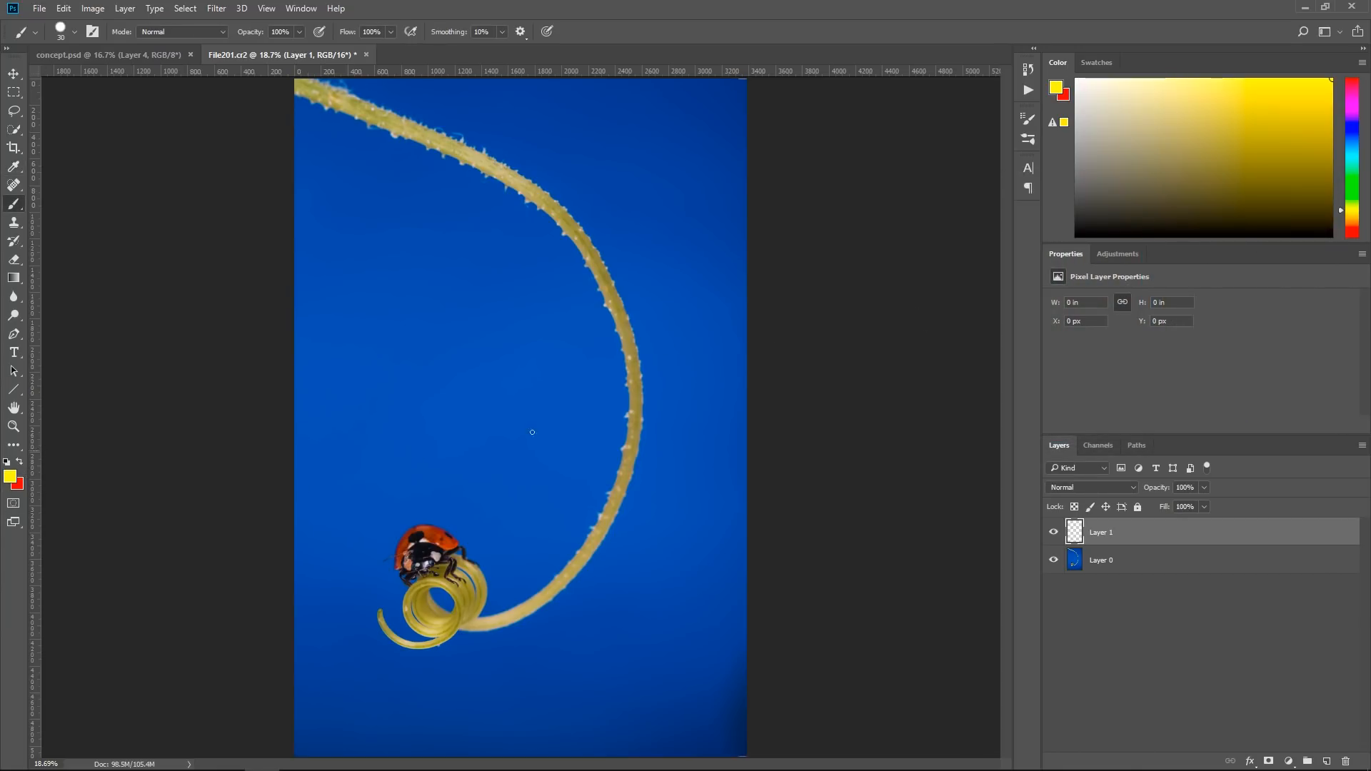
pyautogui.moveTo(1341, 203); pyautogui.dragTo(1341, 188)
pyautogui.click(1309, 154)
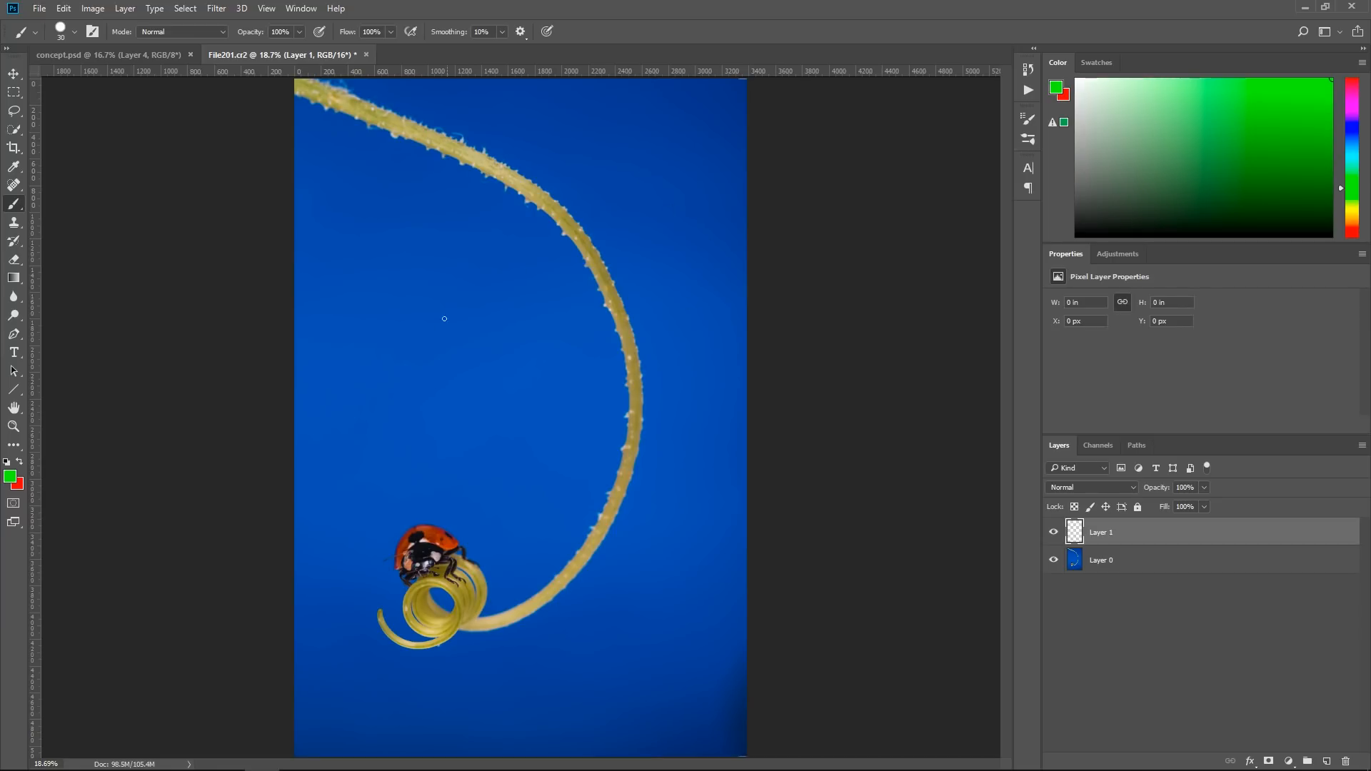
# Paint green check marks on the blue background, the vine, the ladybird and the coil
pyautogui.moveTo(438, 350); pyautogui.dragTo(476, 288)
pyautogui.moveTo(620, 313); pyautogui.dragTo(645, 241)
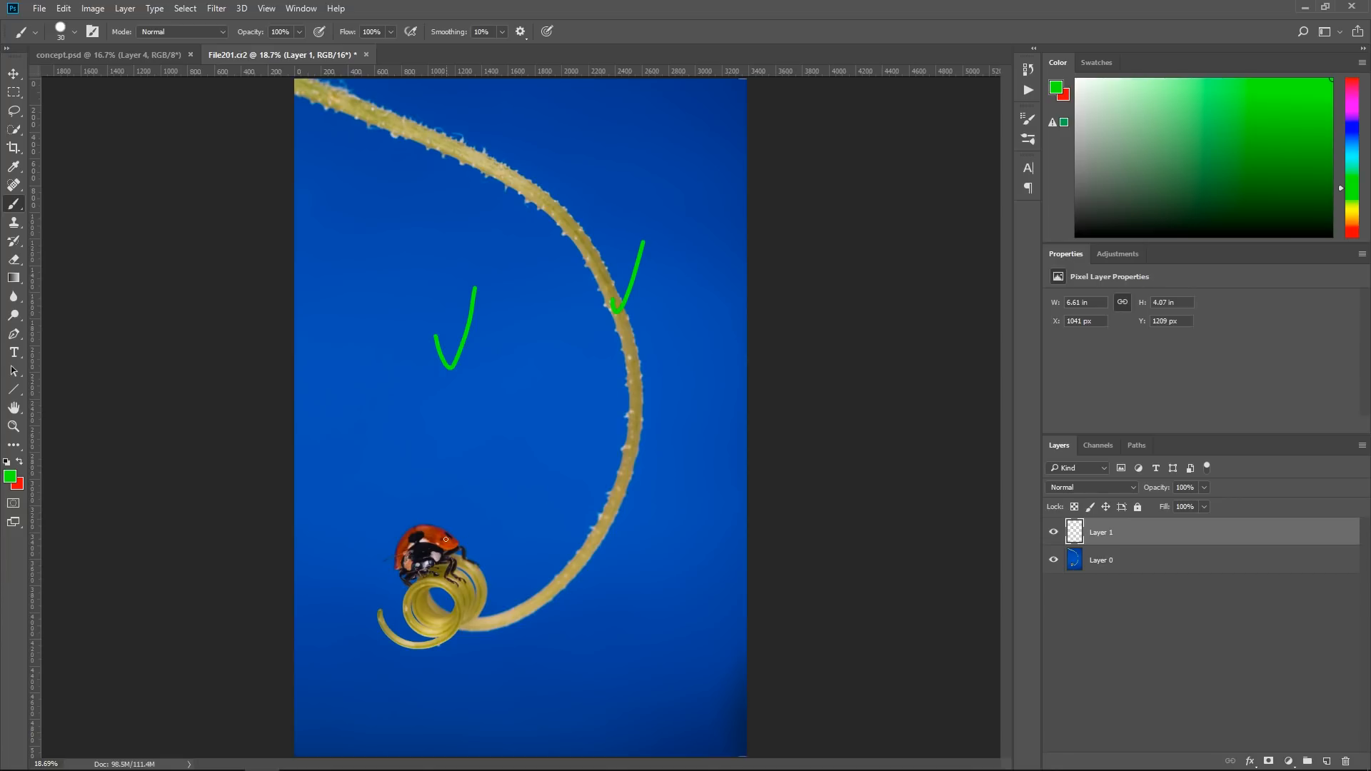
pyautogui.moveTo(440, 542); pyautogui.dragTo(458, 494)
# Paint a red cross on the ladybird's damaged pale patch beside the antenna, using red as the foreground colour
pyautogui.click(20, 463)
pyautogui.press('z')
pyautogui.moveTo(411, 582); pyautogui.dragTo(411, 582)
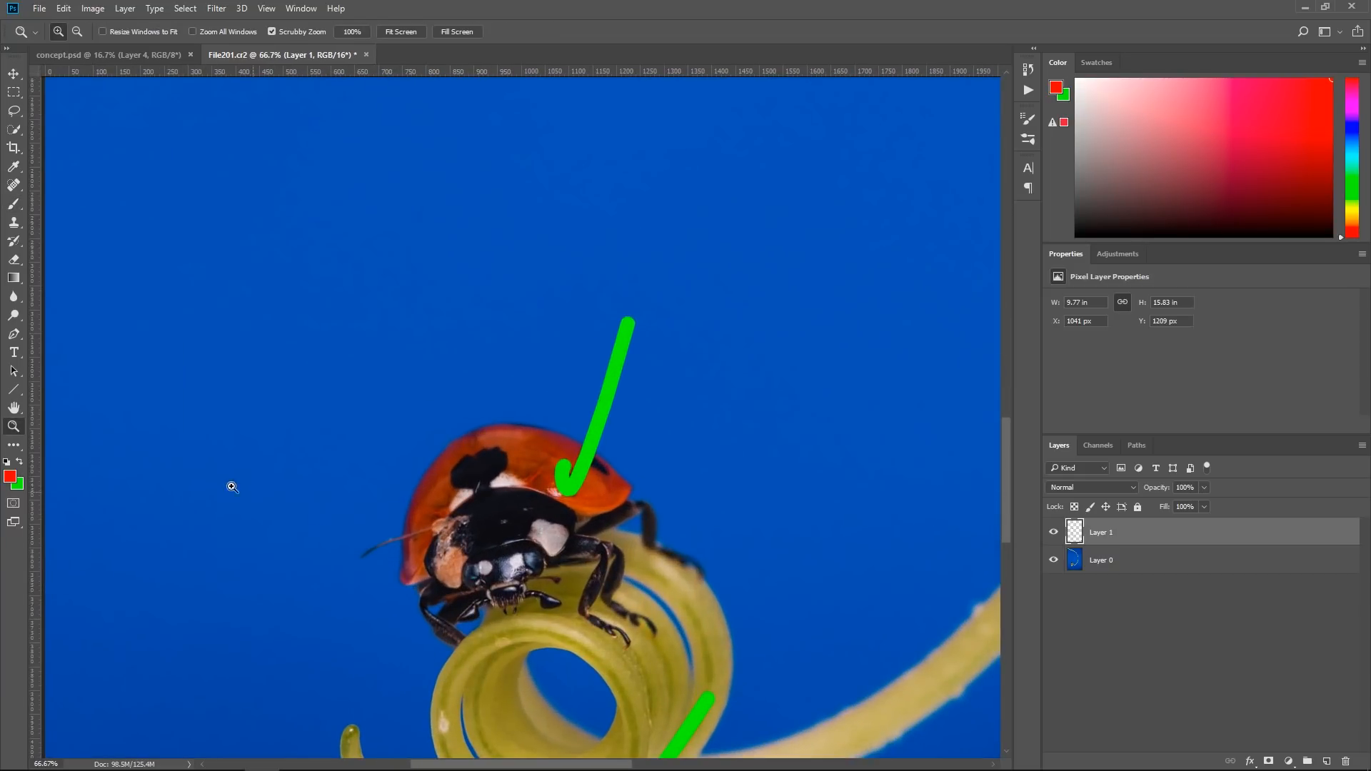
pyautogui.click(13, 203)
pyautogui.moveTo(458, 509)
pyautogui.mouseDown()
pyautogui.moveTo(432, 548)
pyautogui.moveTo(459, 535)
pyautogui.mouseUp()
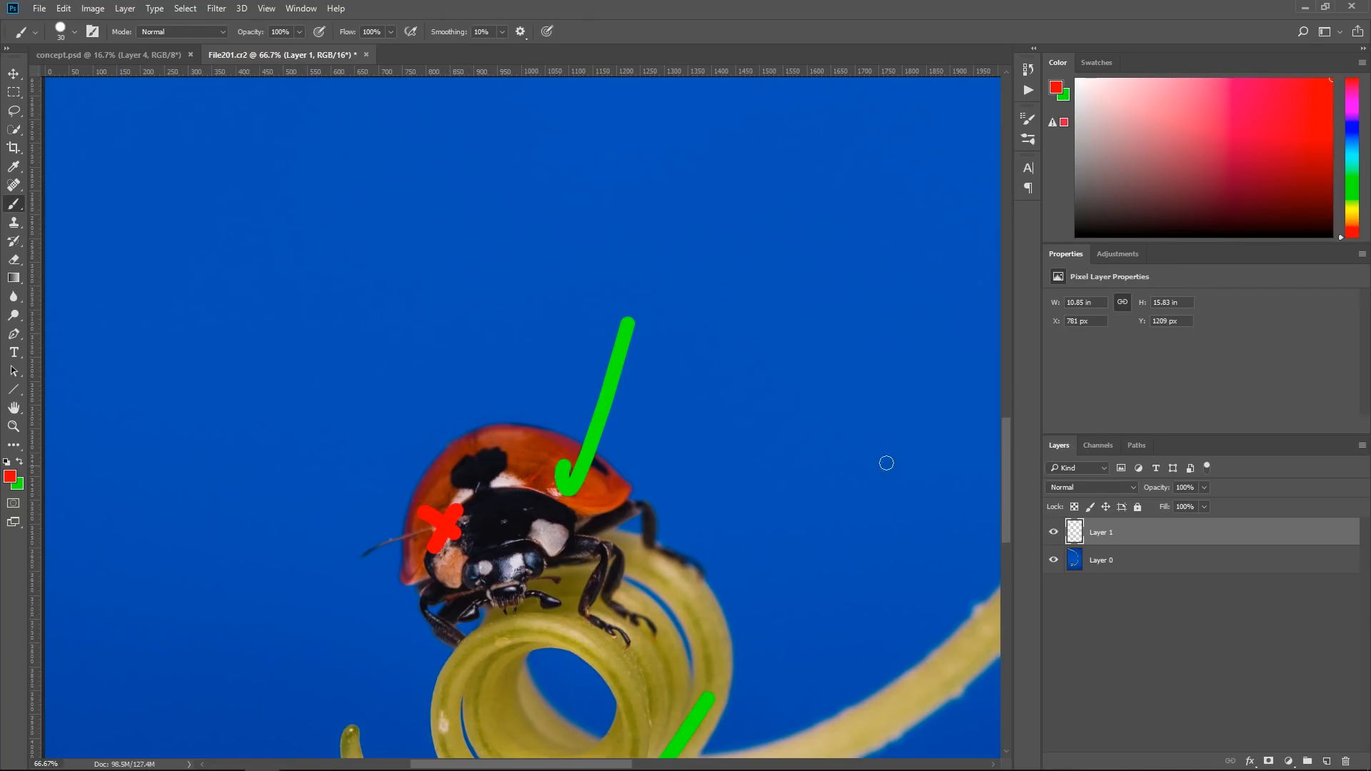
# Hide the layer with the painted marks and add a new empty layer directly above the photo layer
pyautogui.click(1054, 532)
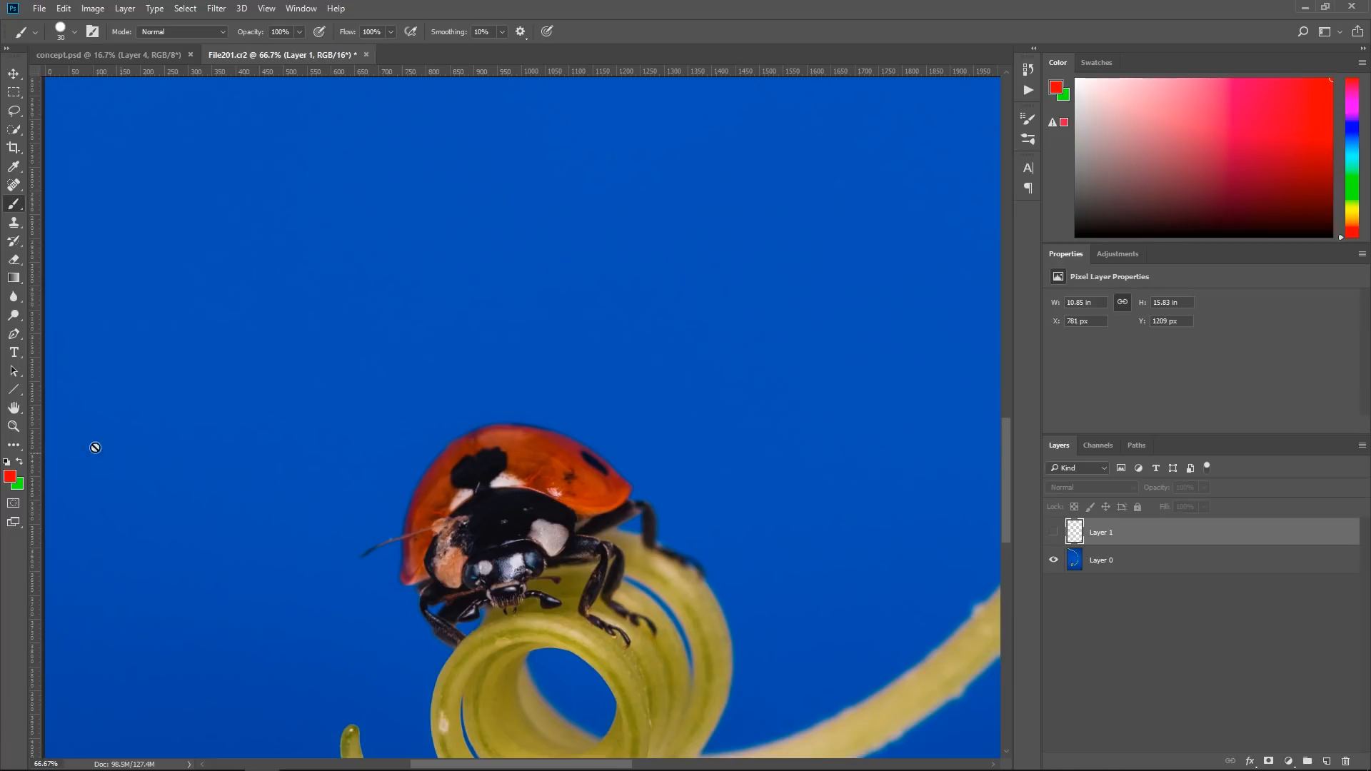
pyautogui.click(14, 426)
pyautogui.click(401, 570)
pyautogui.click(417, 560)
pyautogui.moveTo(451, 561); pyautogui.dragTo(519, 506)
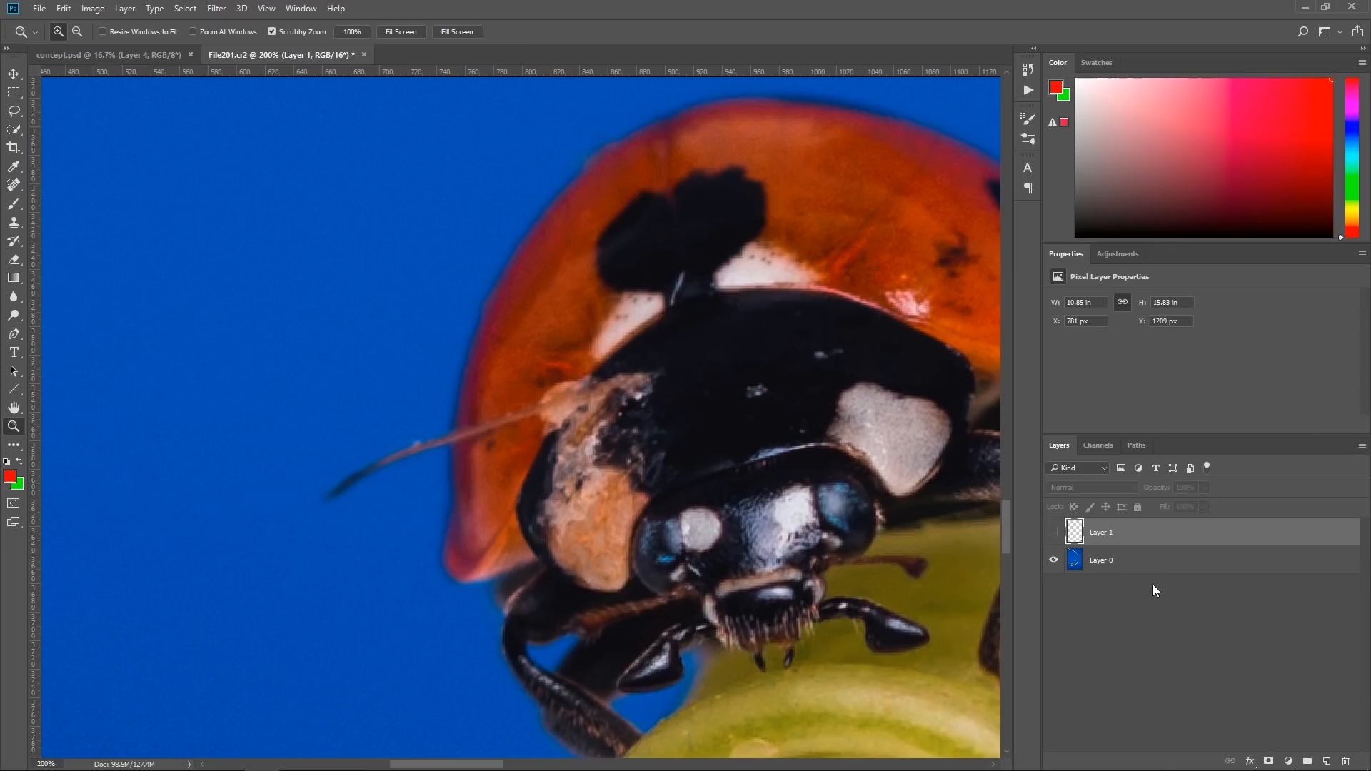
pyautogui.click(1152, 561)
pyautogui.click(1327, 761)
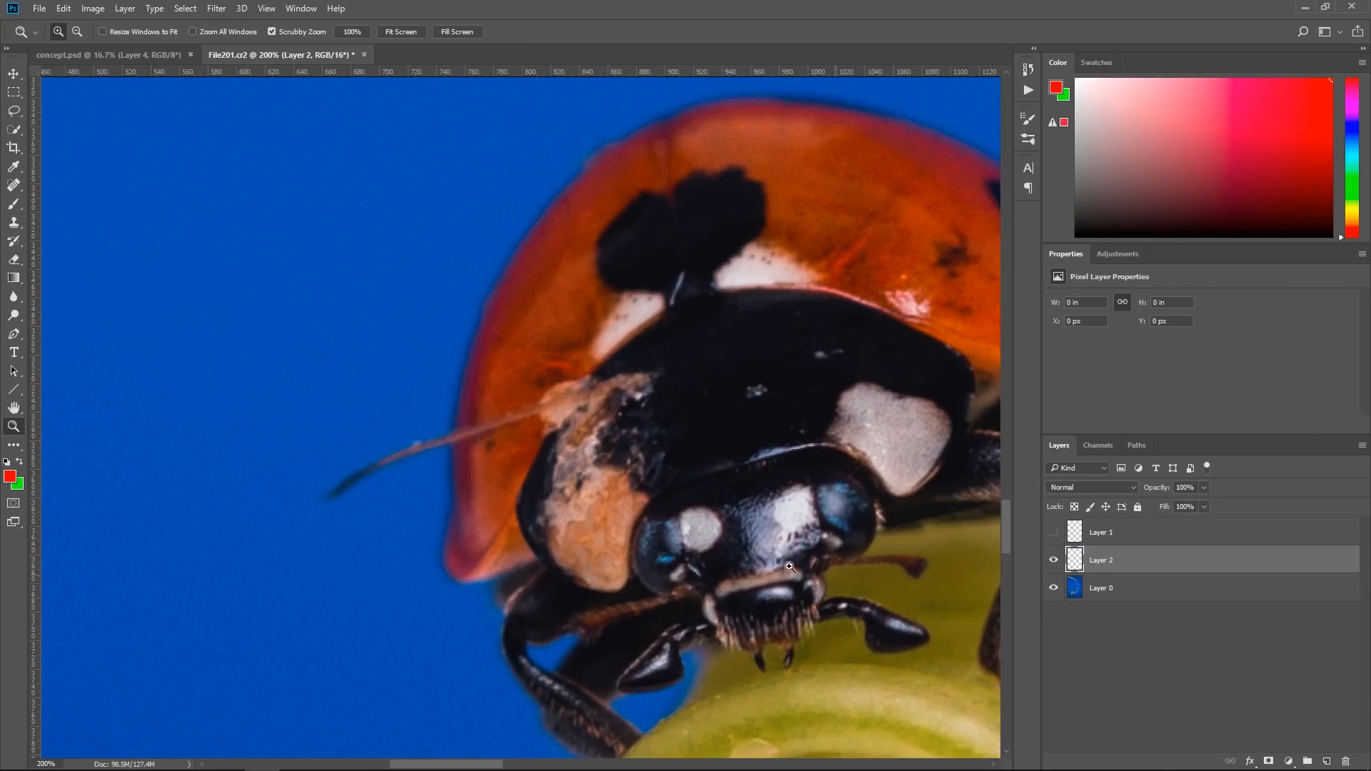
# With a 20 px Clone Stamp, rebuild the shell's outer edge where the antenna crosses it
pyautogui.click(15, 224)
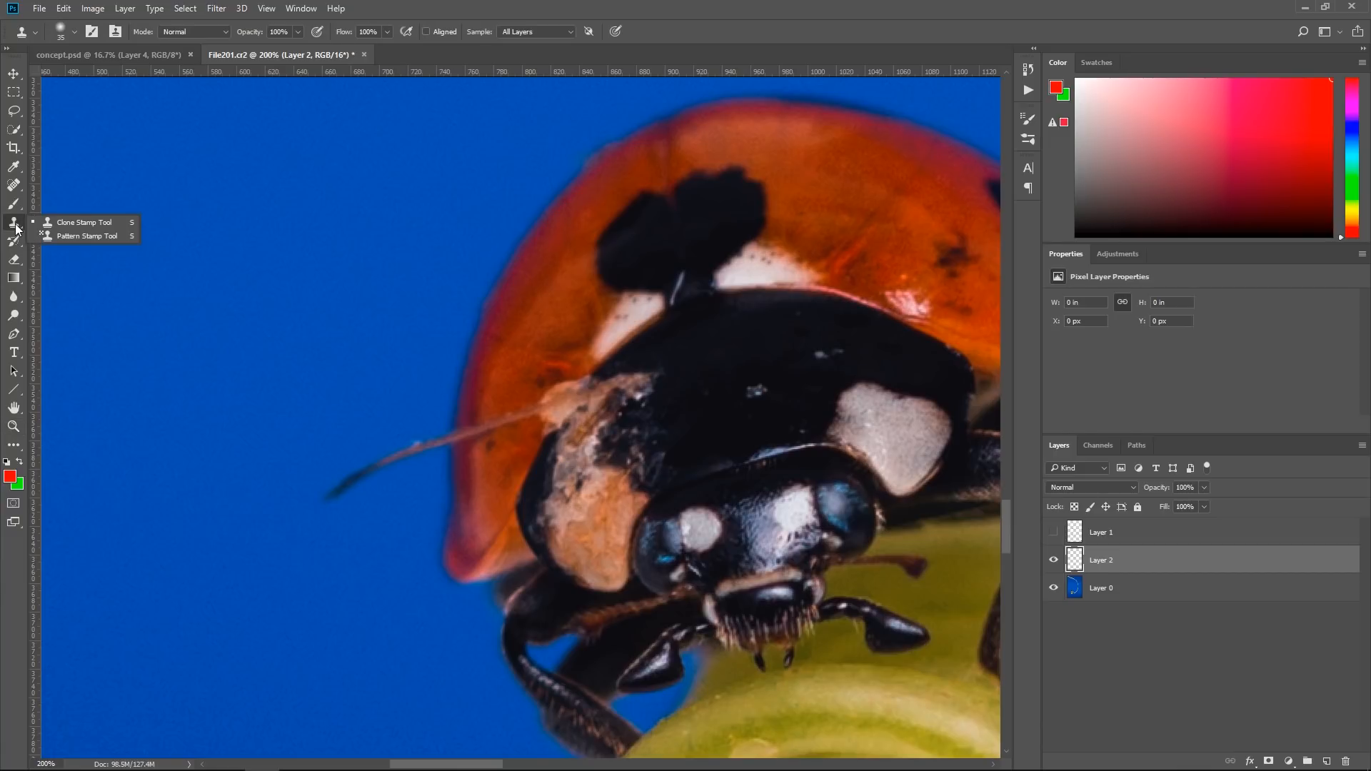
pyautogui.click(14, 187)
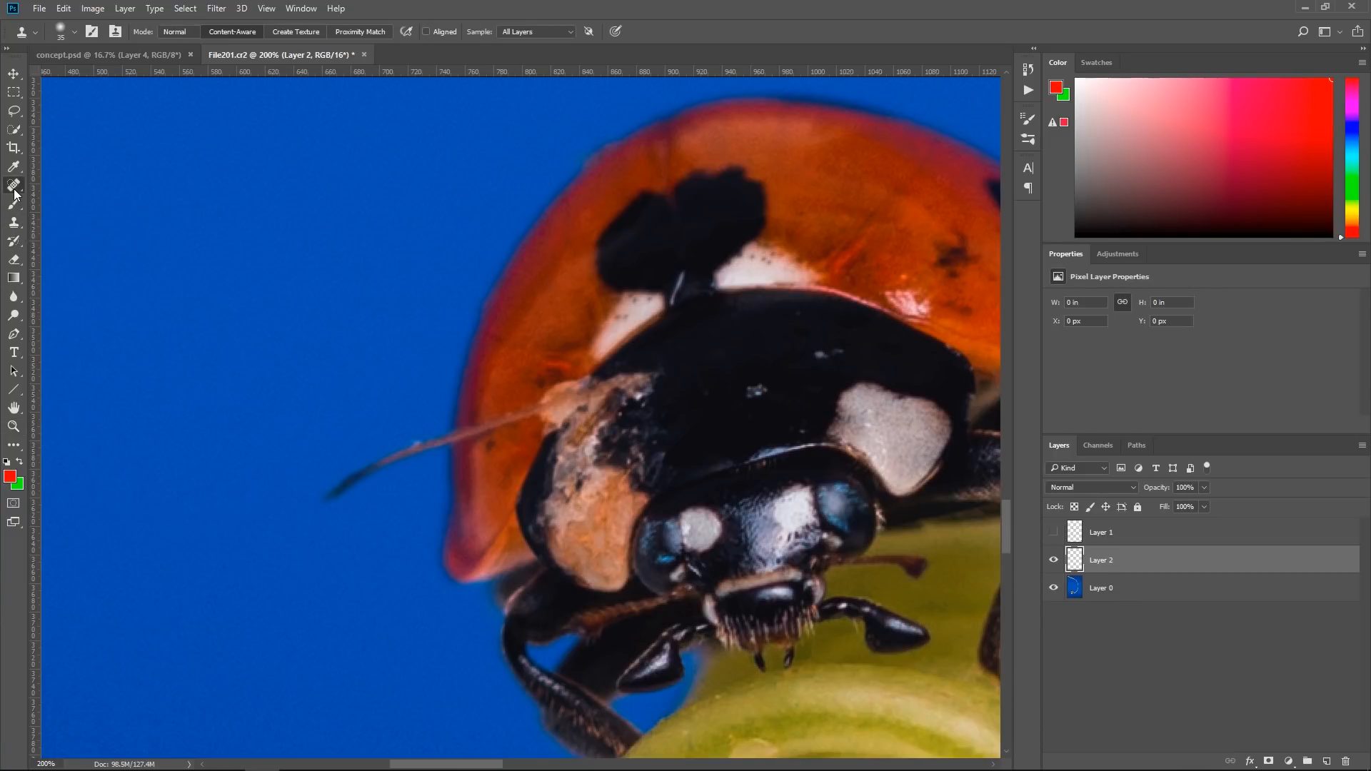
pyautogui.click(15, 224)
pyautogui.click(45, 228)
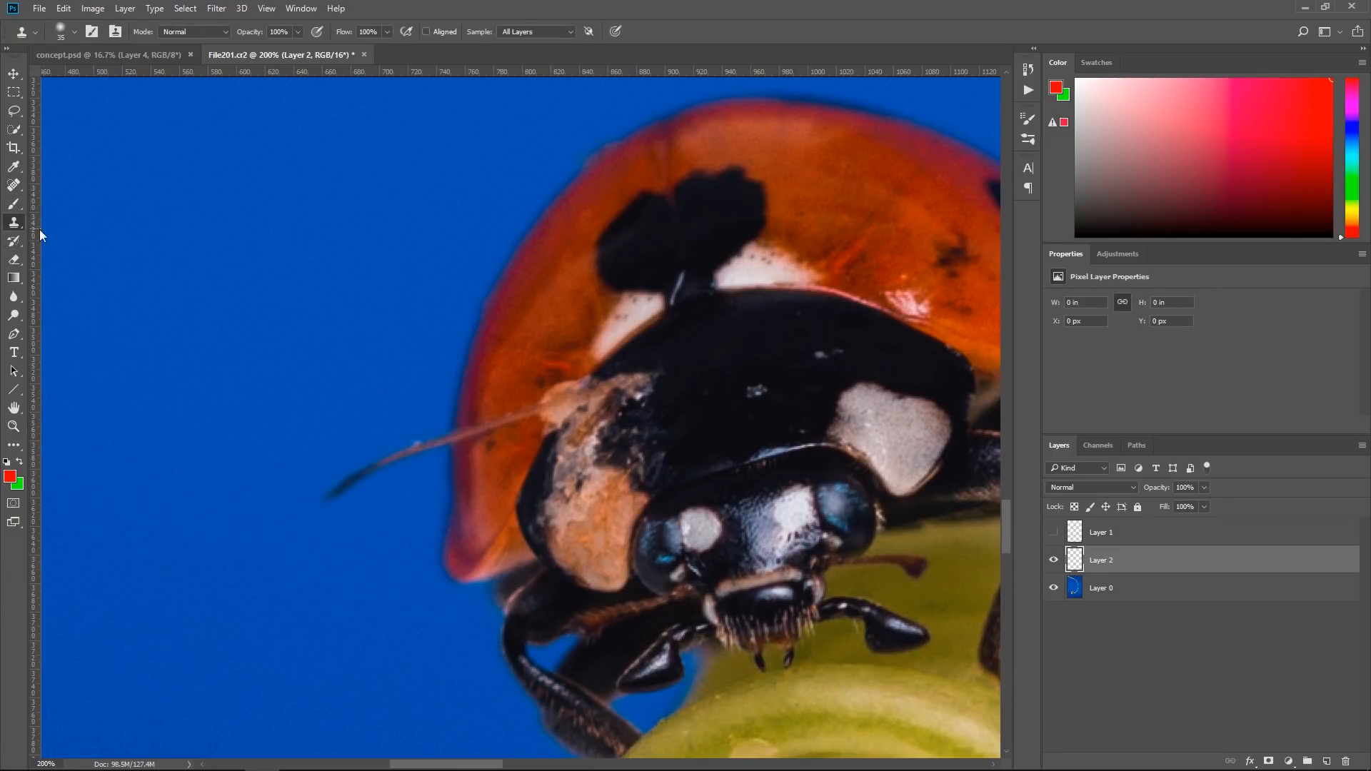
pyautogui.press('[')
pyautogui.press('[')
pyautogui.press('[')
pyautogui.press(']')
pyautogui.moveTo(449, 442)
pyautogui.mouseDown()
pyautogui.moveTo(447, 483)
pyautogui.moveTo(459, 480)
pyautogui.moveTo(456, 432)
pyautogui.mouseUp()
pyautogui.click(129, 247)
# Remove the rest of the antenna from the blue background with a 20 px Spot Healing Brush
pyautogui.press('j')
pyautogui.click(17, 186)
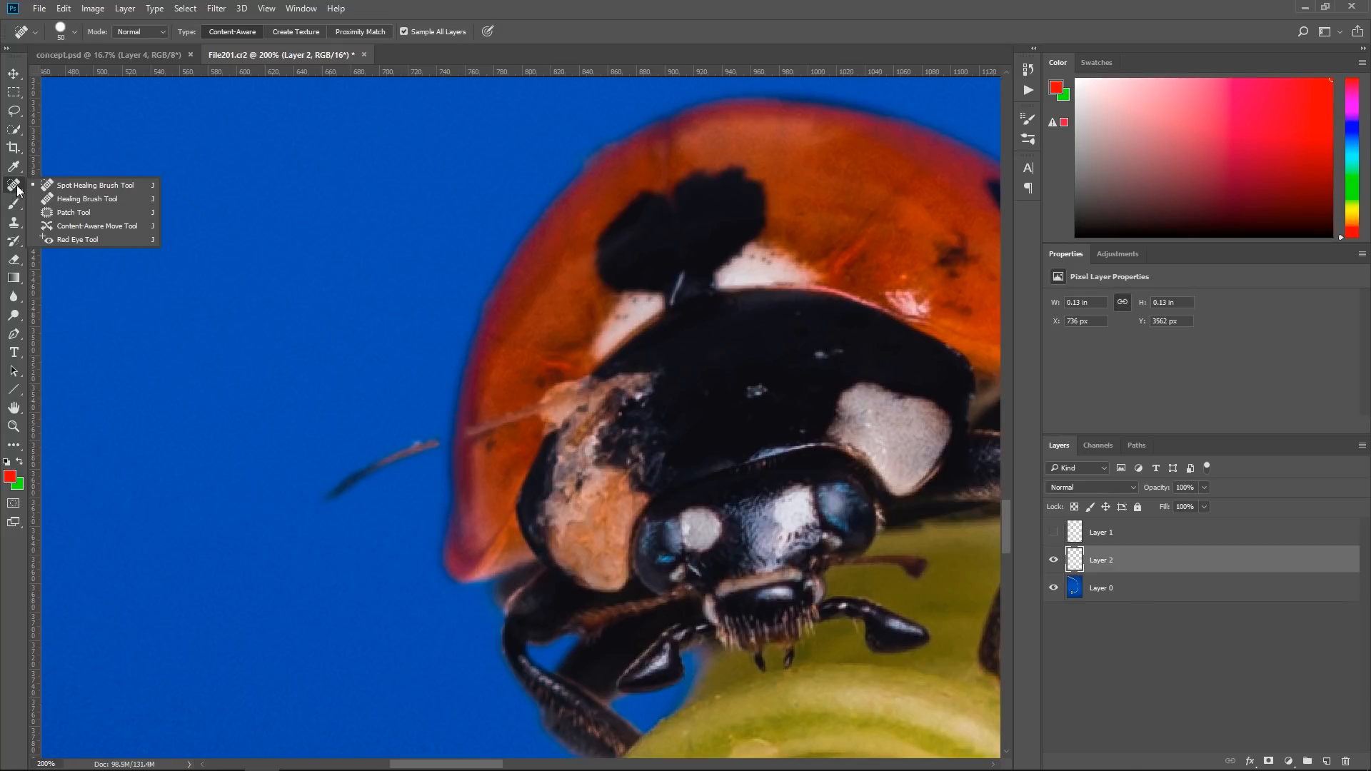
pyautogui.click(29, 189)
pyautogui.rightClick(20, 188)
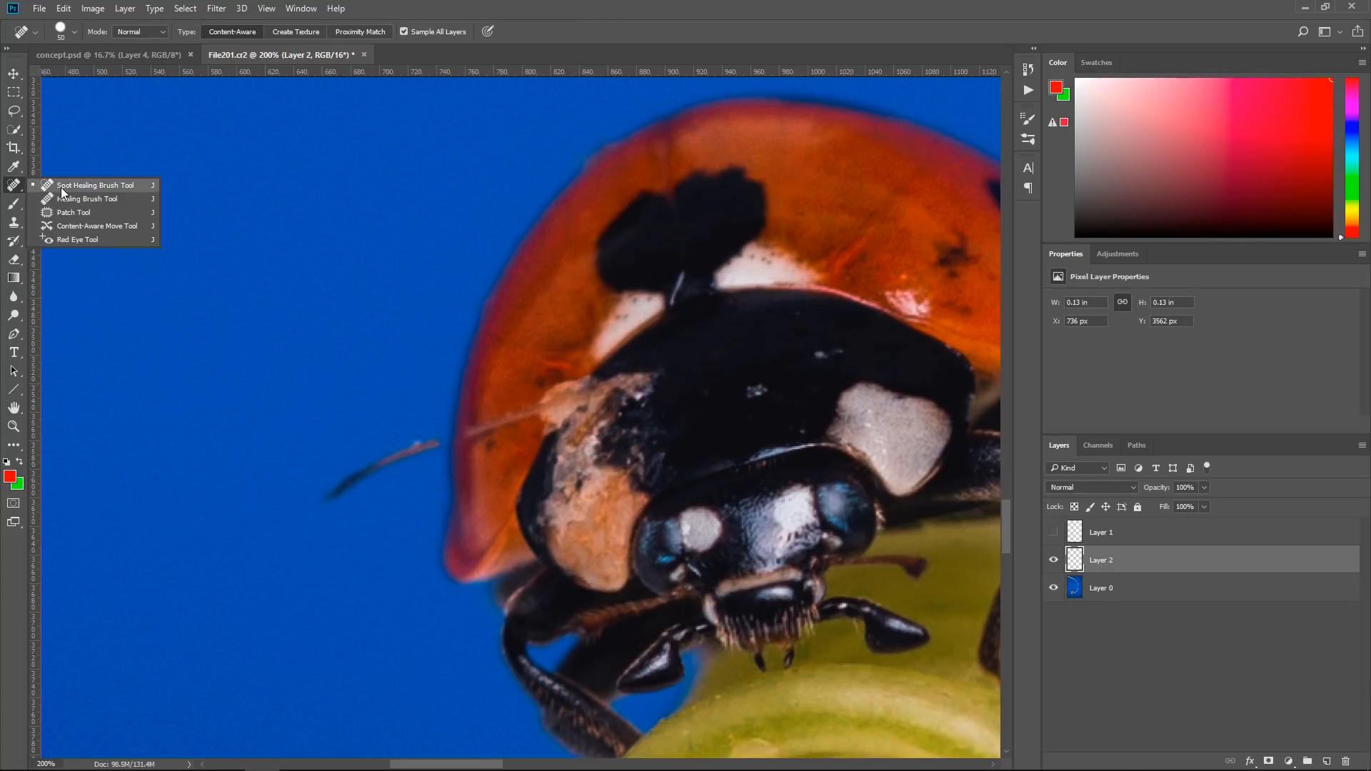
pyautogui.click(61, 187)
pyautogui.press('[')
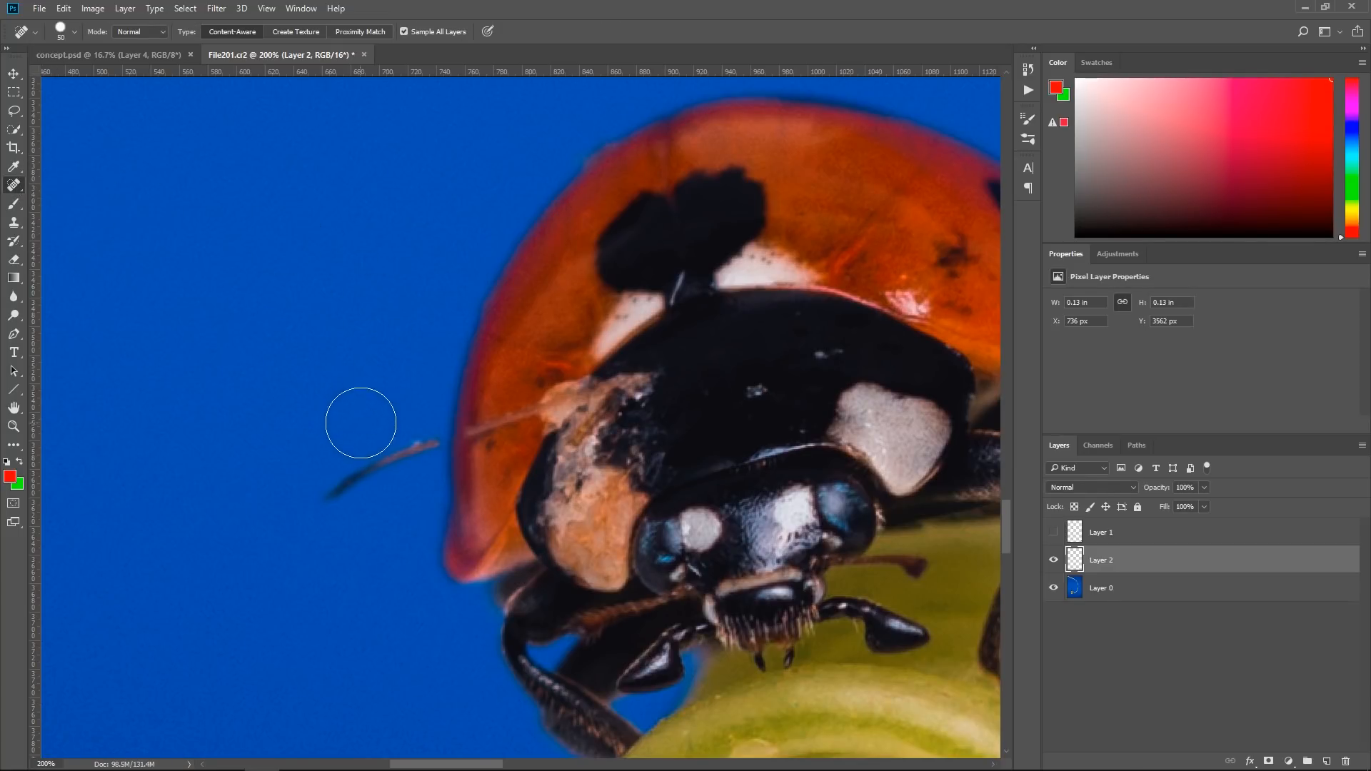
pyautogui.press('[')
pyautogui.press('[')
pyautogui.press('[')
pyautogui.moveTo(432, 445)
pyautogui.mouseDown()
pyautogui.moveTo(399, 450)
pyautogui.moveTo(319, 507)
pyautogui.mouseUp()
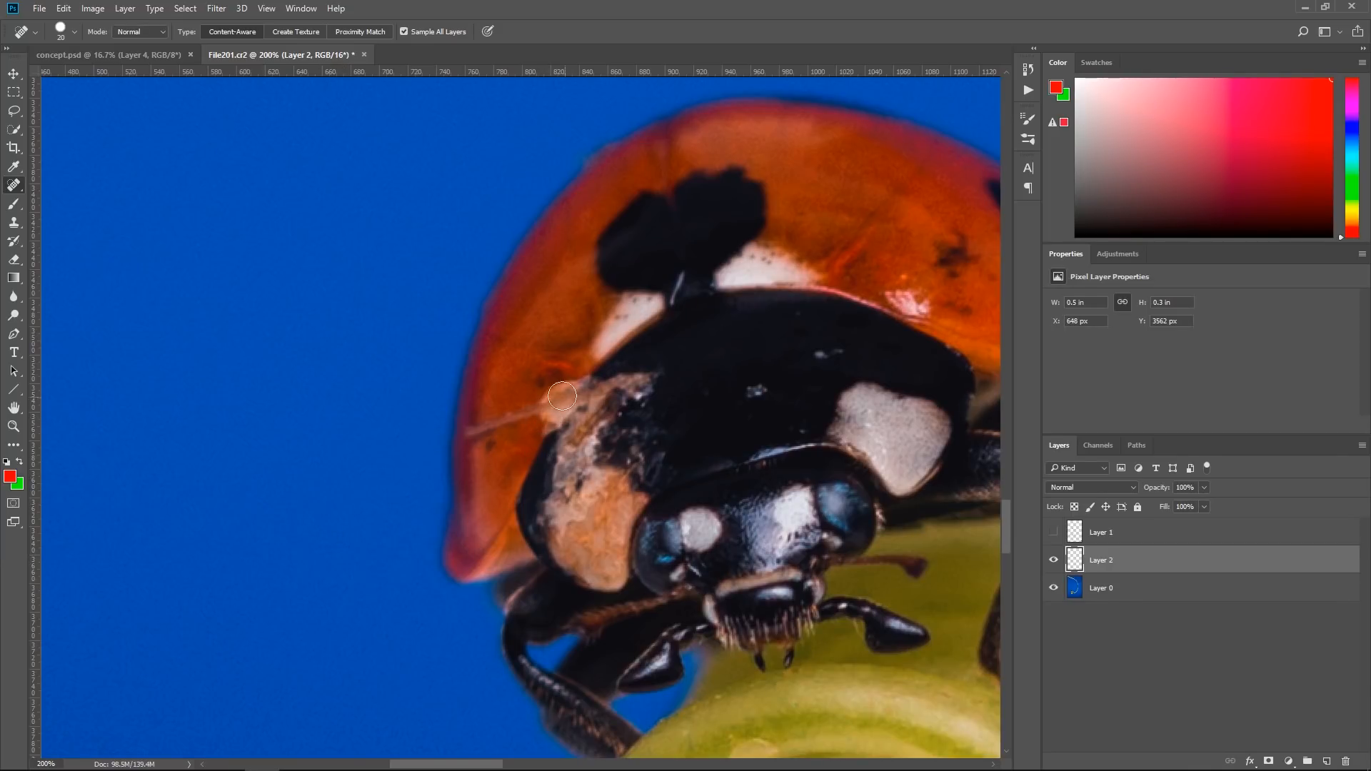
# Clone clean red shell over the piece of antenna right beside the damaged pale patch
pyautogui.click(14, 222)
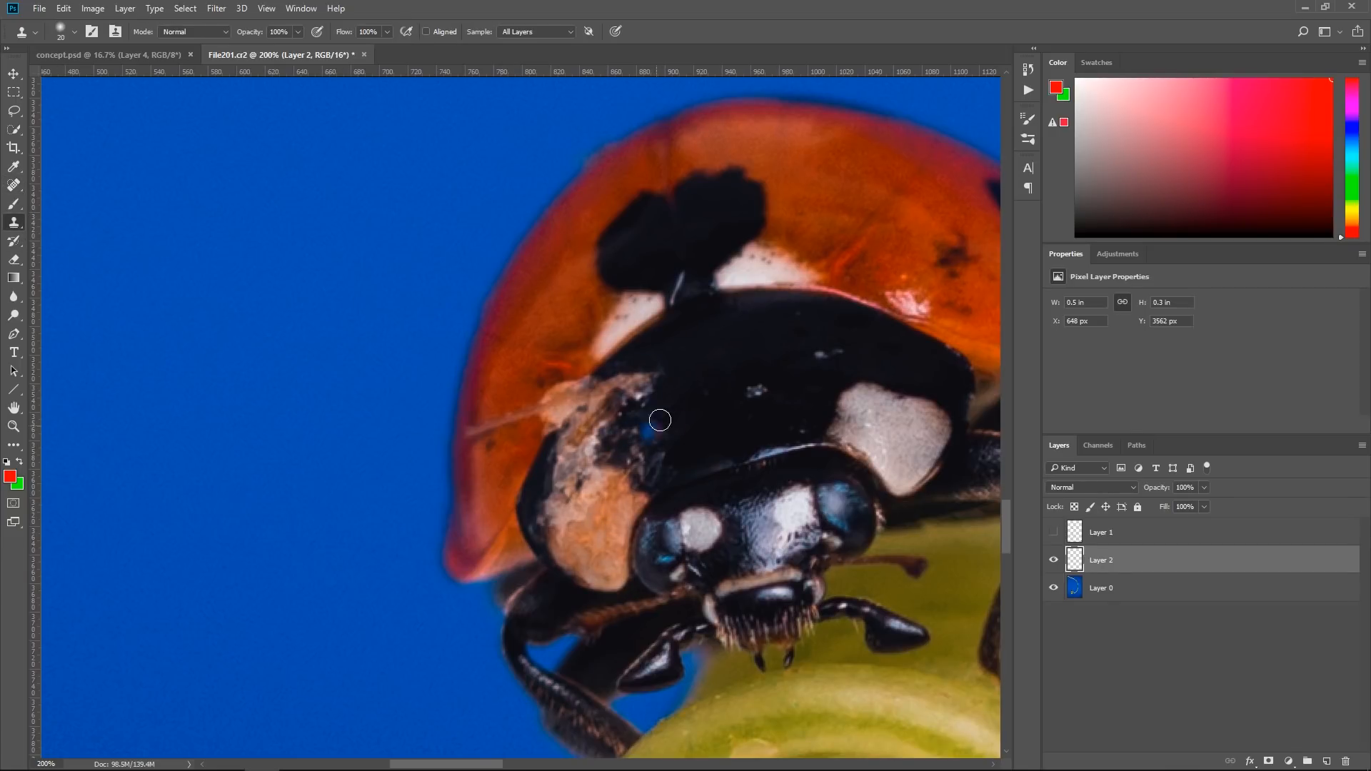
pyautogui.moveTo(692, 431); pyautogui.dragTo(592, 451)
pyautogui.moveTo(530, 409); pyautogui.dragTo(522, 532)
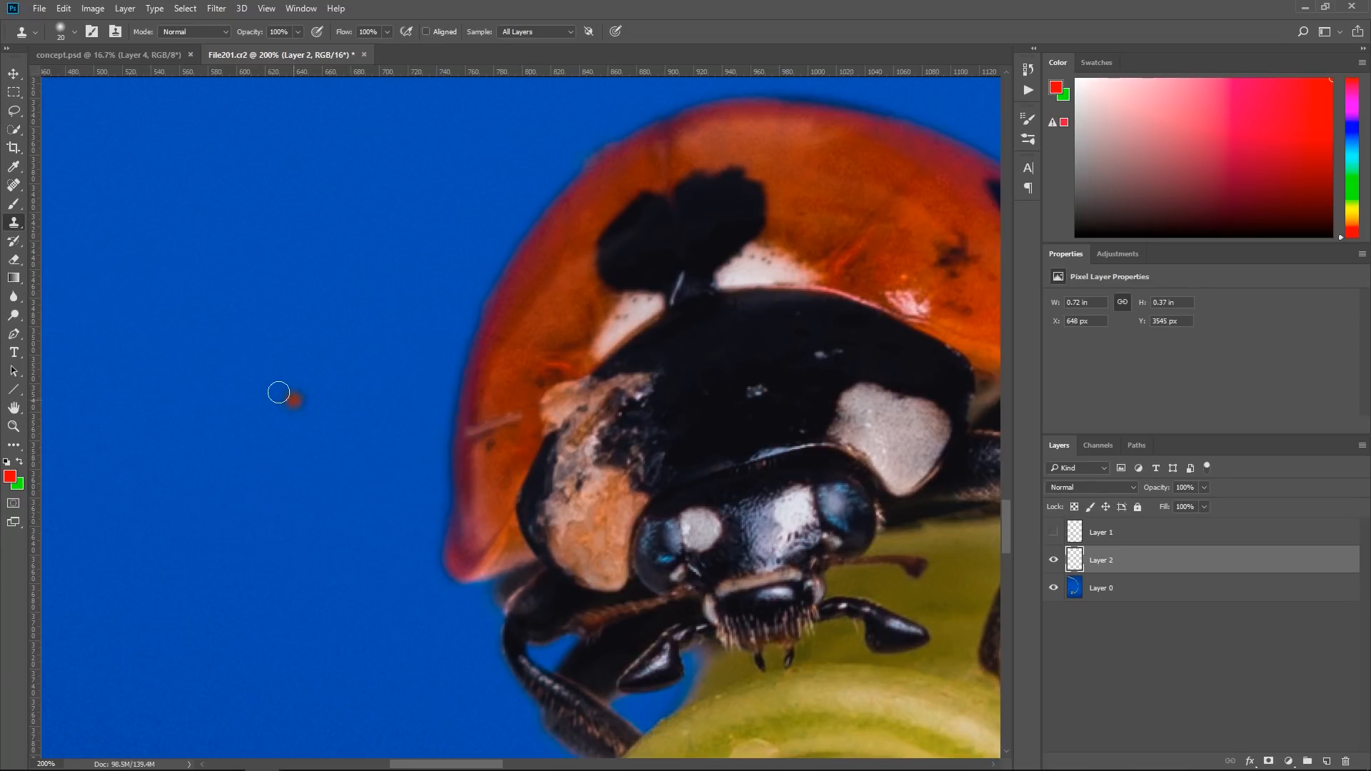
# Spot-heal the last antenna remnant and the small blemishes around it on the red shell
pyautogui.click(14, 187)
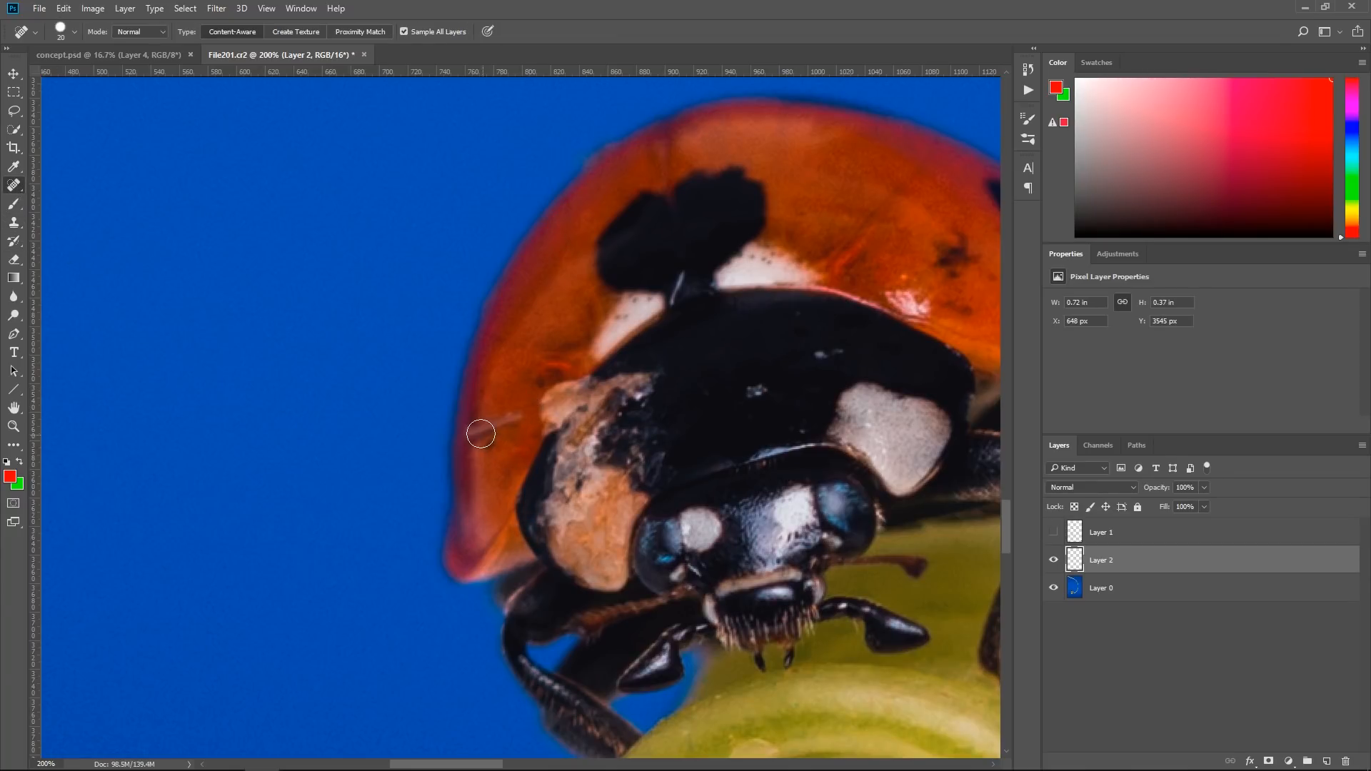
pyautogui.moveTo(474, 431); pyautogui.dragTo(524, 412)
pyautogui.click(492, 445)
pyautogui.click(487, 411)
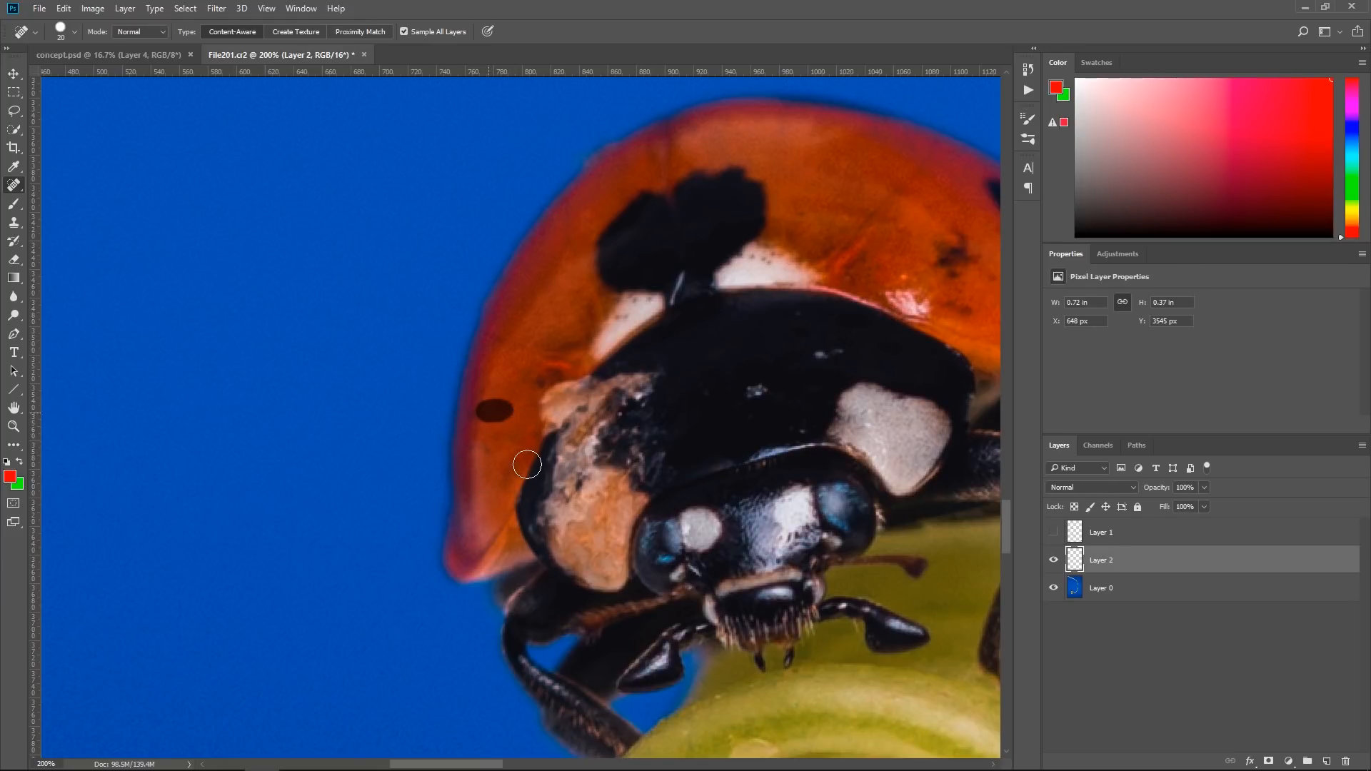
pyautogui.click(476, 406)
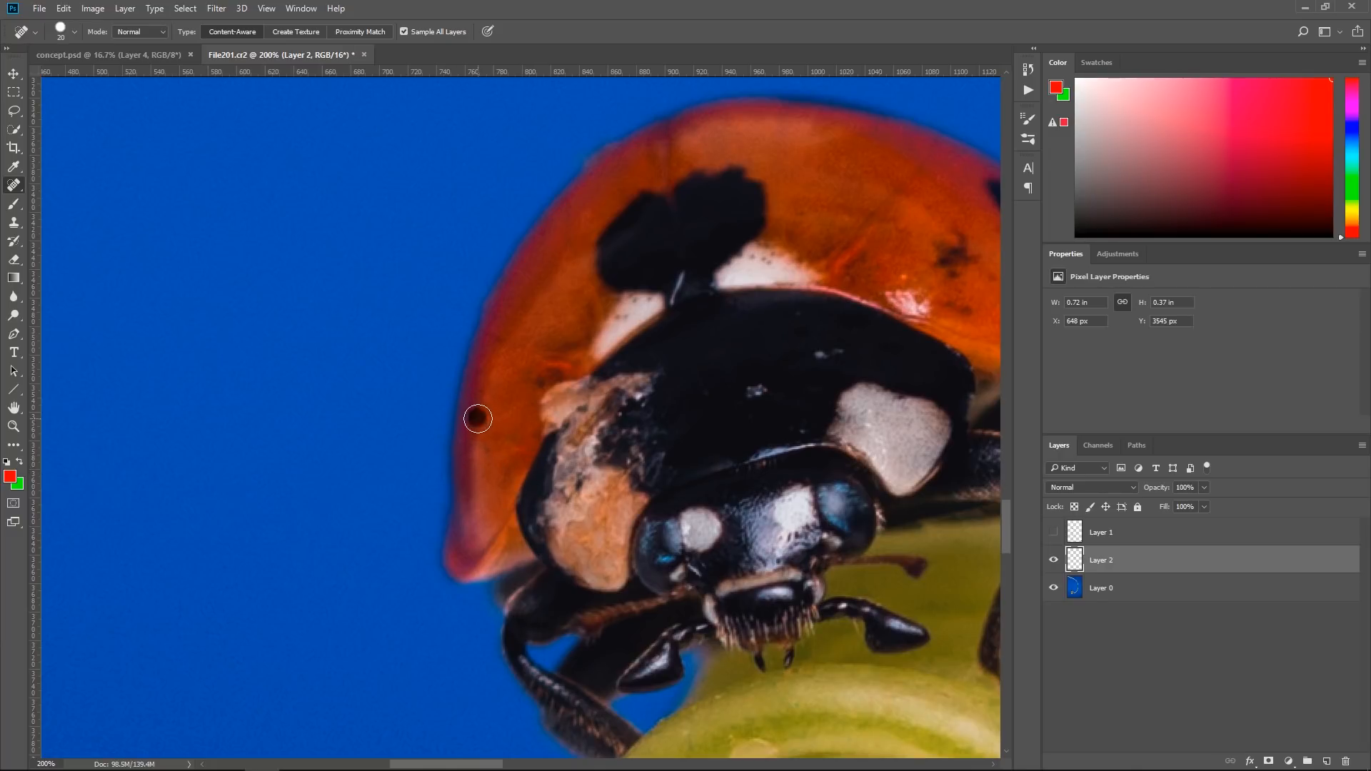
pyautogui.click(485, 447)
# Clone clean shell over the pale patch's overlapping border, adjusting the clone source angle to follow the curve
pyautogui.click(14, 222)
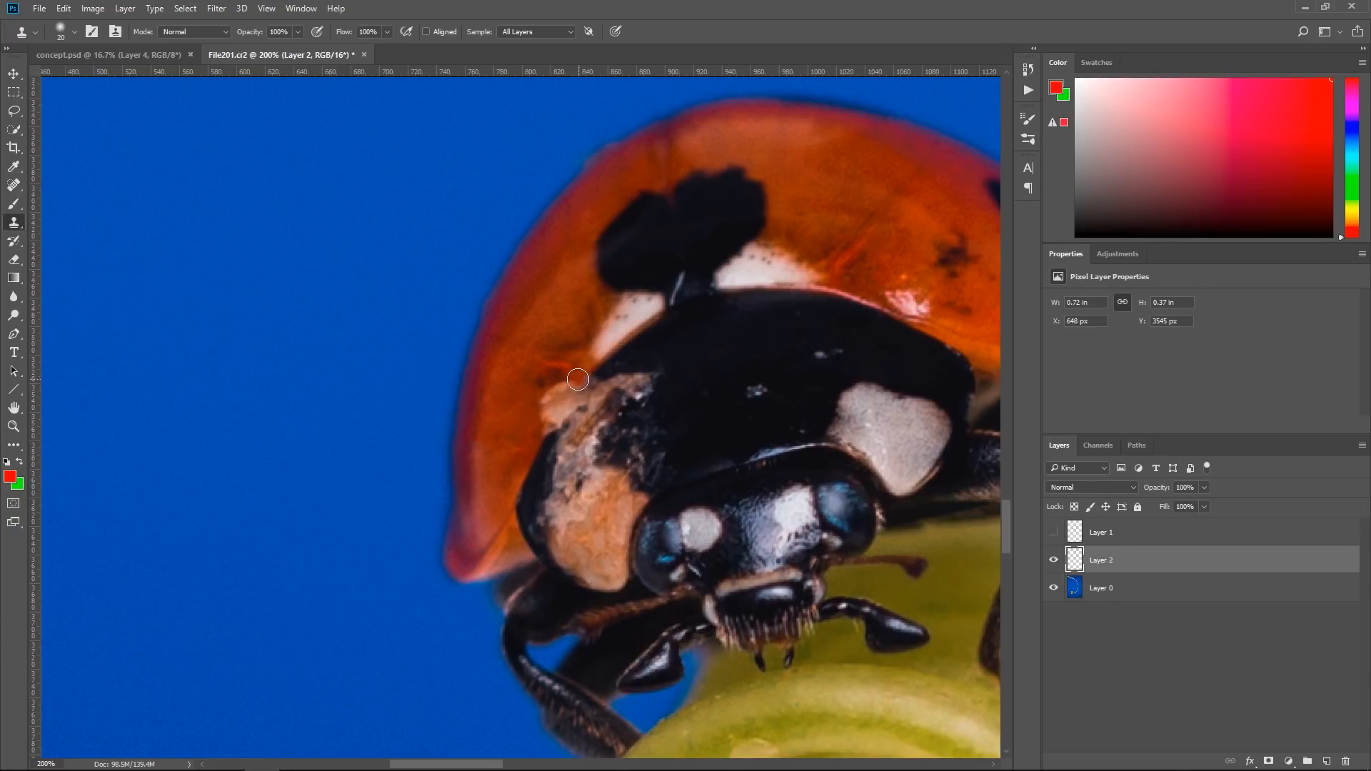
pyautogui.moveTo(575, 381); pyautogui.dragTo(544, 413)
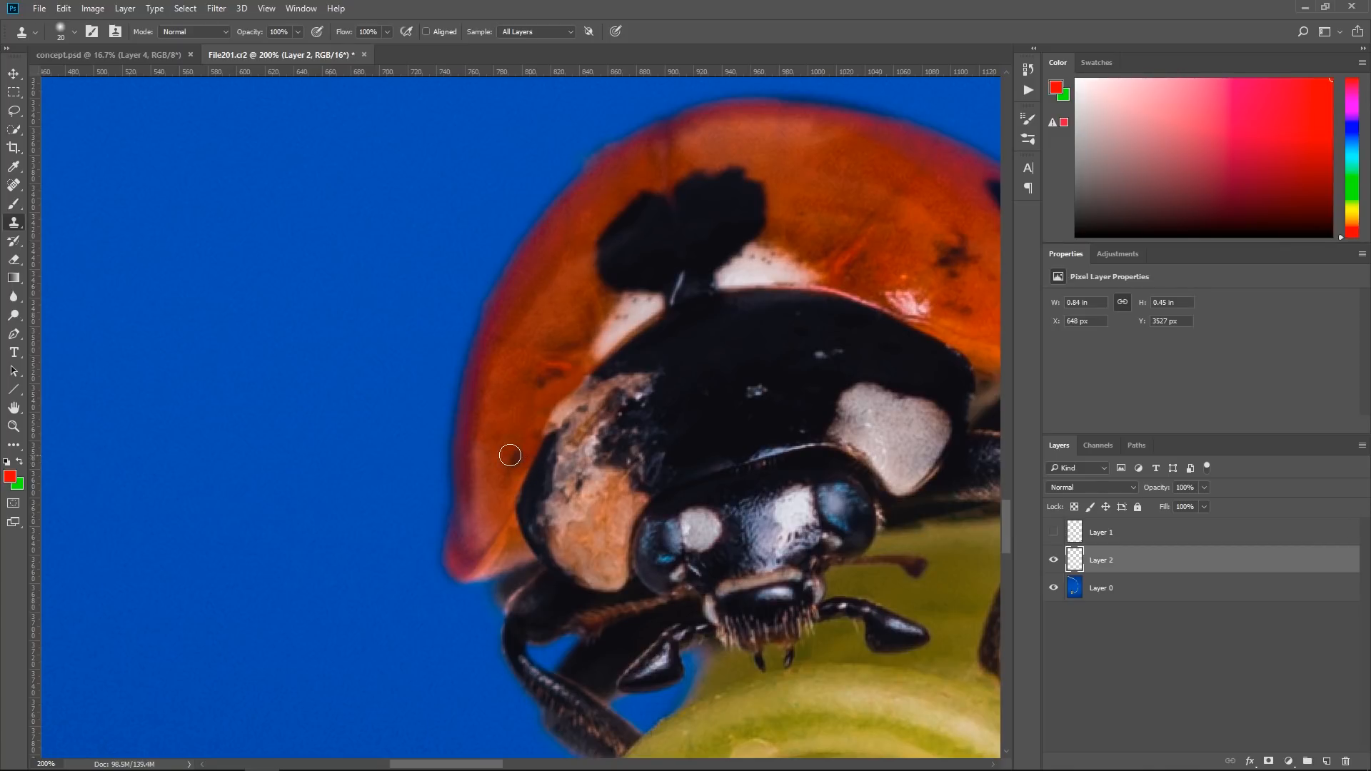
pyautogui.click(116, 33)
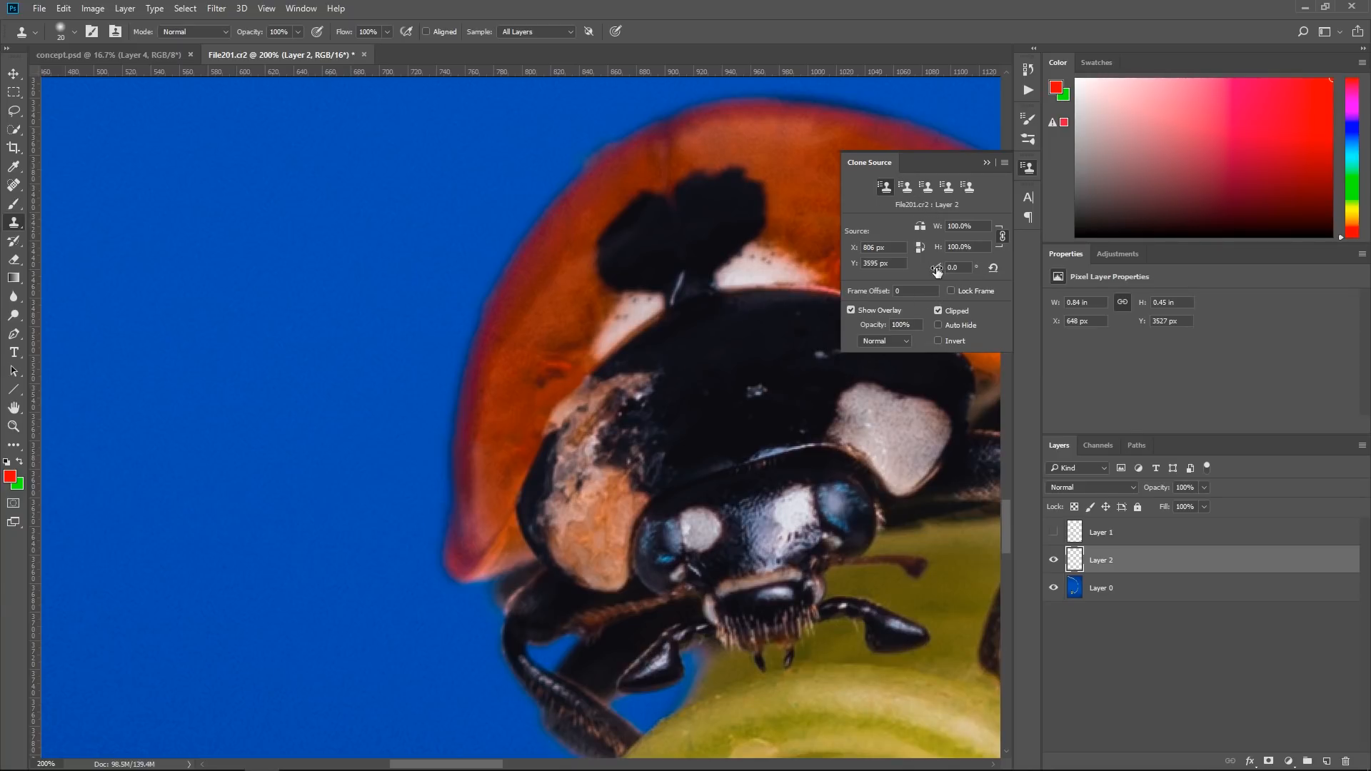
pyautogui.moveTo(953, 270); pyautogui.dragTo(975, 273)
pyautogui.moveTo(583, 376); pyautogui.dragTo(587, 376)
pyautogui.moveTo(555, 421); pyautogui.dragTo(567, 412)
# Rotate the clone source to 10.9° and rebuild the dark rim between the red shell and the pale patch
pyautogui.moveTo(941, 270); pyautogui.dragTo(925, 272)
pyautogui.moveTo(939, 270); pyautogui.dragTo(935, 270)
pyautogui.moveTo(940, 270); pyautogui.dragTo(915, 274)
pyautogui.click(572, 389)
pyautogui.moveTo(939, 270); pyautogui.dragTo(903, 272)
pyautogui.moveTo(560, 412); pyautogui.dragTo(555, 412)
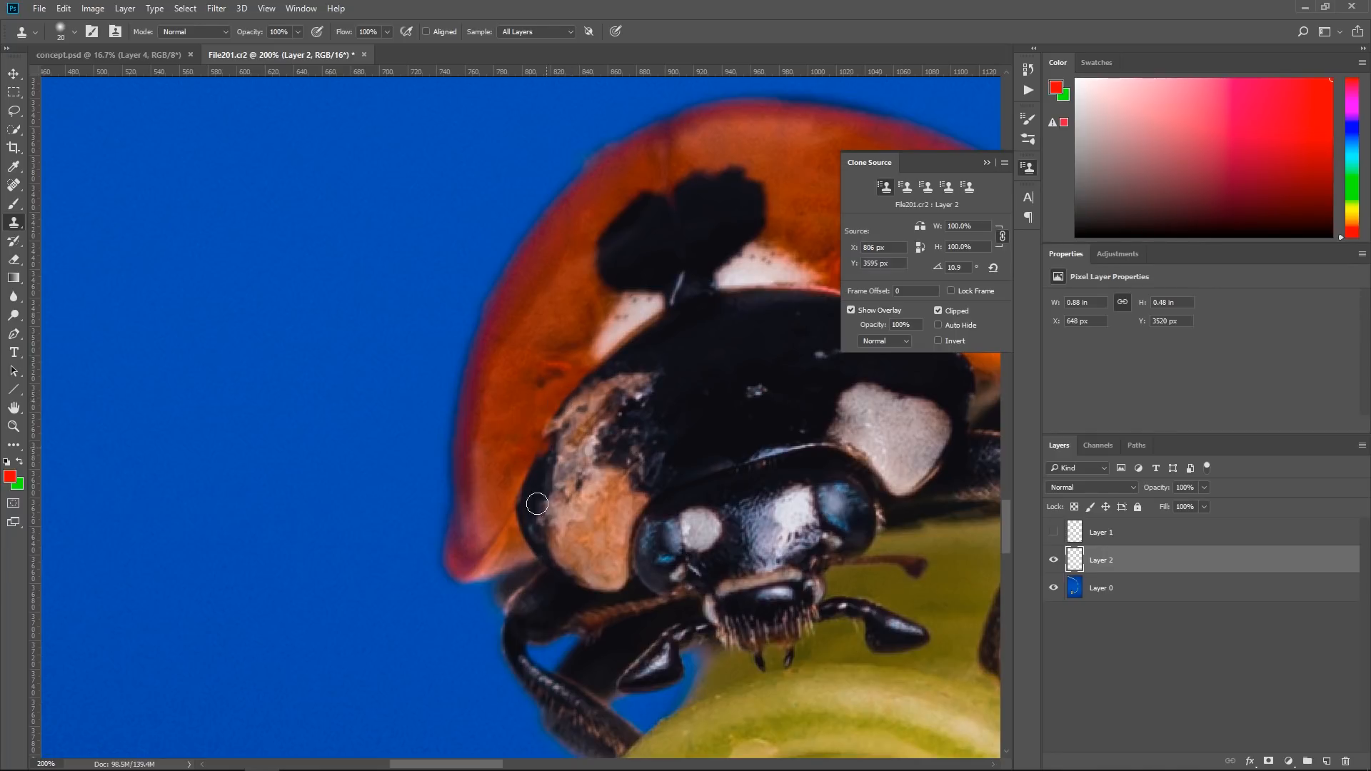
# Set the clone source angle to 0.1° and clone clean shell over the dark specks beside the rim with a 25 px brush
pyautogui.moveTo(939, 267); pyautogui.dragTo(907, 271)
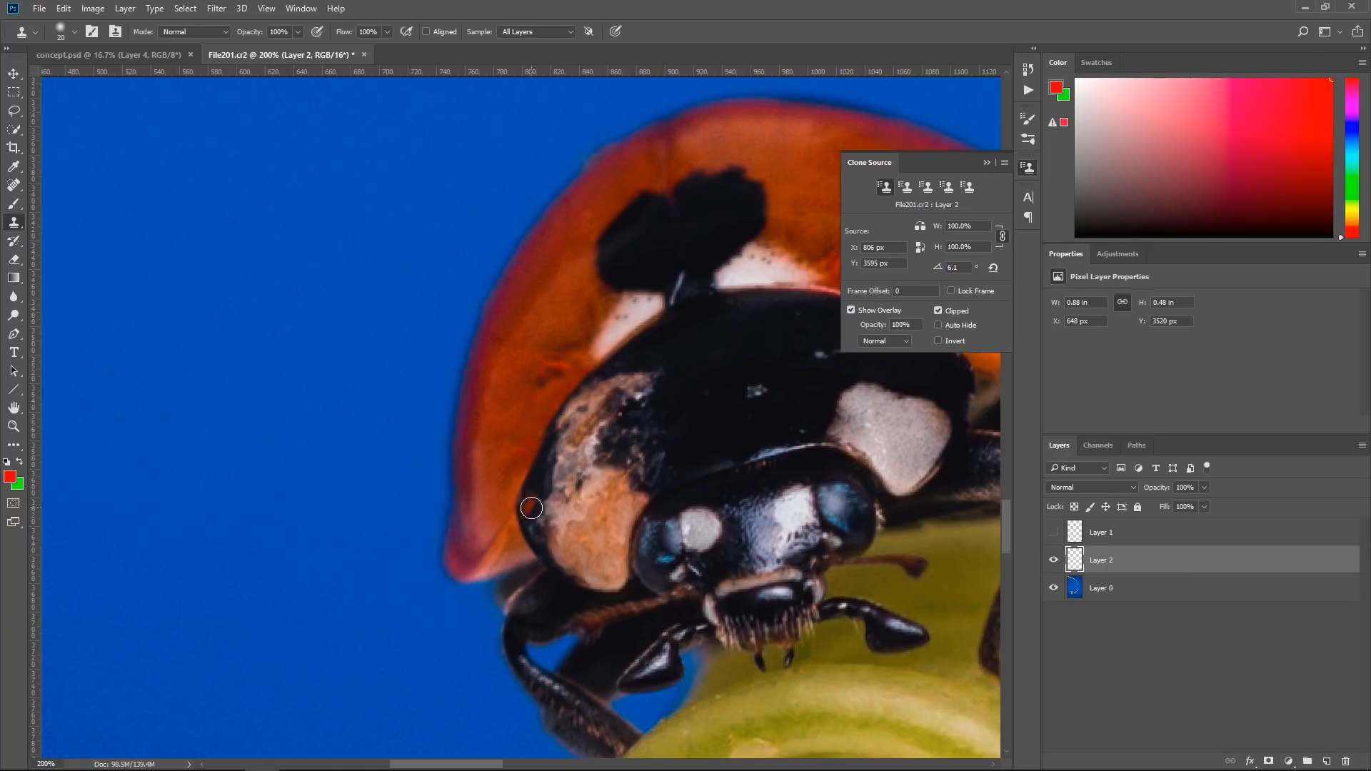
pyautogui.moveTo(929, 271); pyautogui.dragTo(918, 269)
pyautogui.moveTo(940, 268); pyautogui.dragTo(933, 267)
pyautogui.press('[')
pyautogui.press('[')
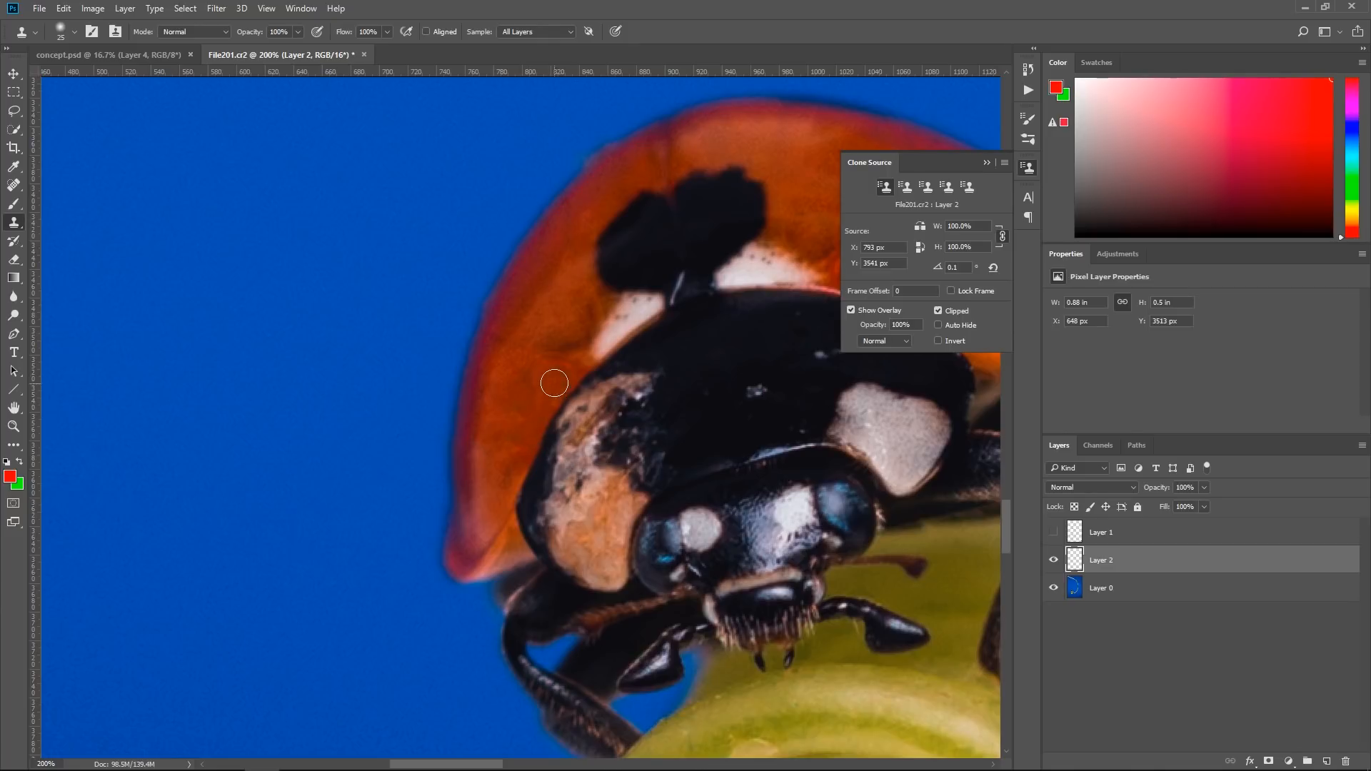
pyautogui.moveTo(544, 407); pyautogui.dragTo(544, 416)
# Spot-heal the remaining small blemishes on the red shell beside the rim with a 10 px brush
pyautogui.click(13, 185)
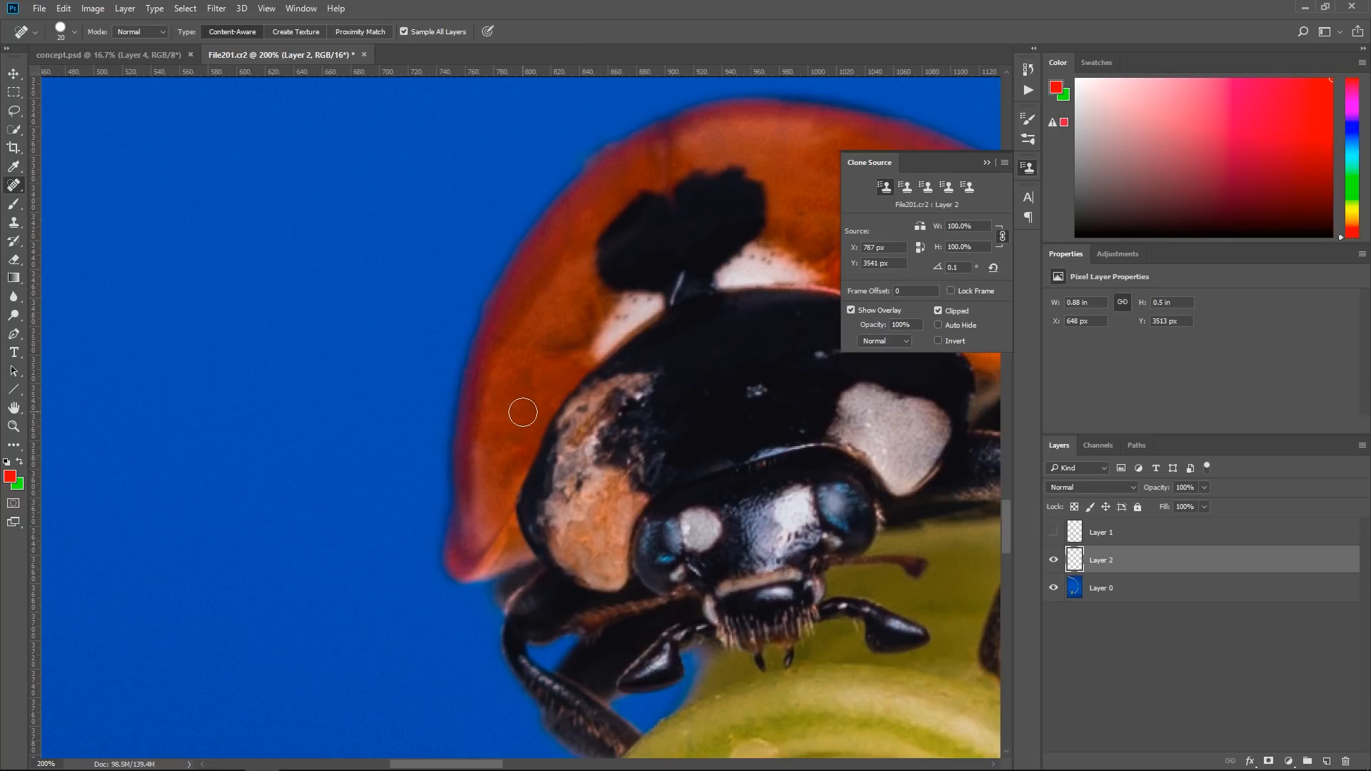
pyautogui.press('[')
pyautogui.click(497, 437)
pyautogui.click(513, 438)
pyautogui.click(519, 449)
pyautogui.click(551, 405)
# Add a new layer and clone the ladybird's intact white patch onto it, over the black area behind the head
pyautogui.moveTo(694, 413)
pyautogui.mouseDown()
pyautogui.moveTo(486, 350)
pyautogui.moveTo(455, 356)
pyautogui.mouseUp()
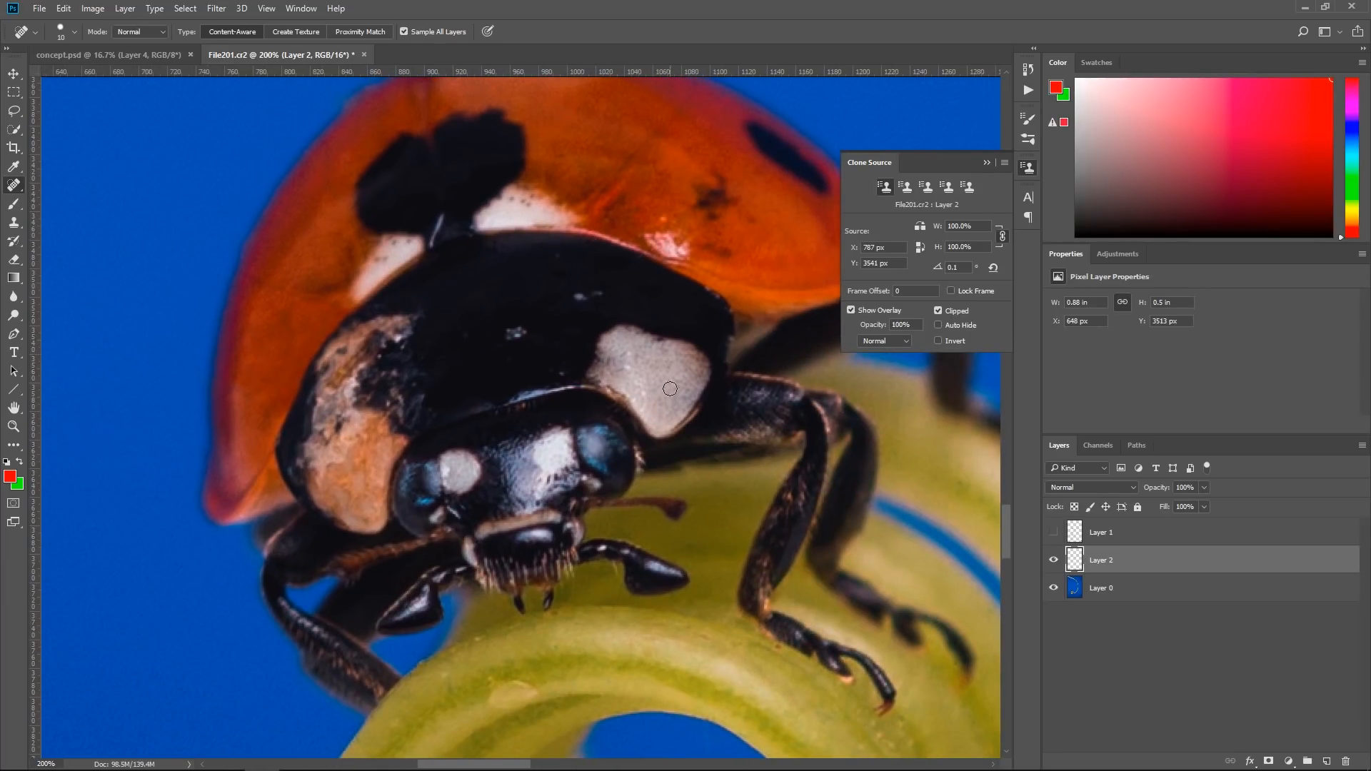
pyautogui.click(14, 222)
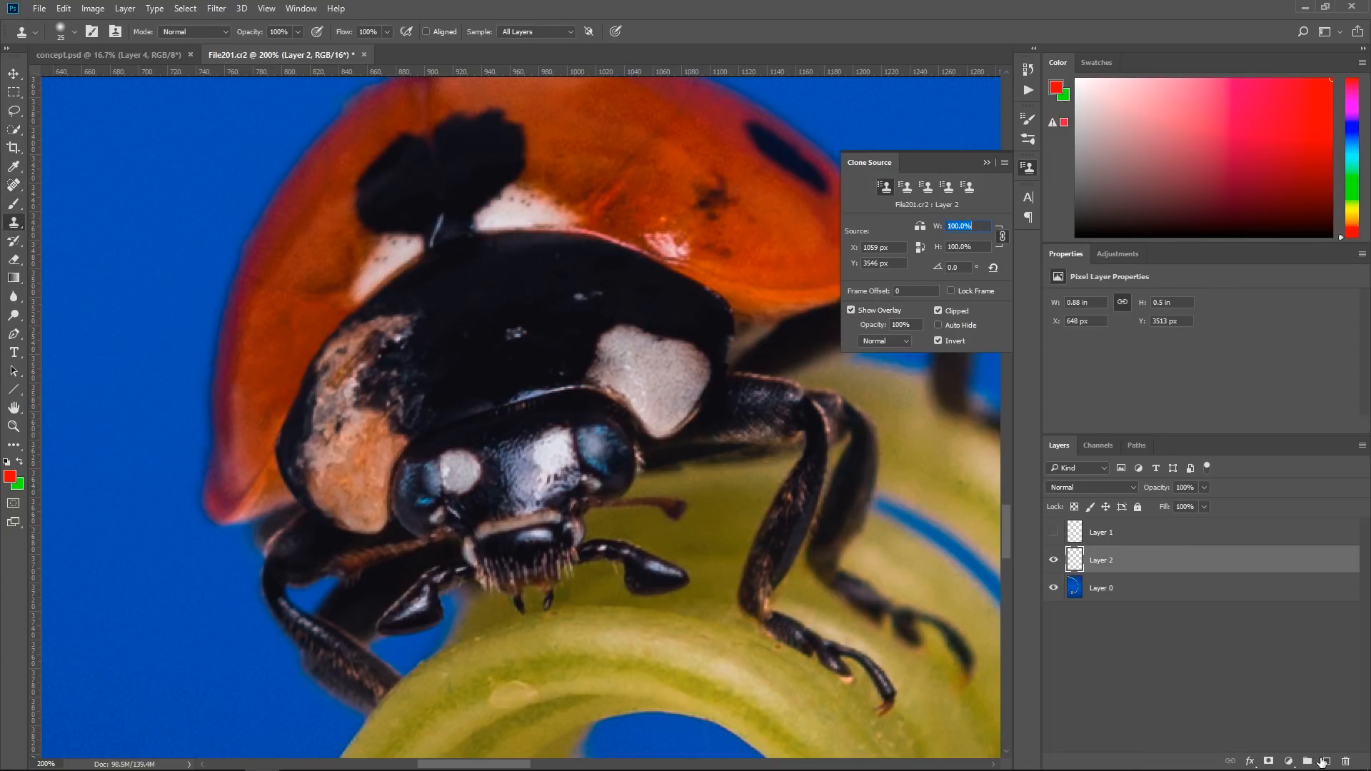
pyautogui.click(1326, 762)
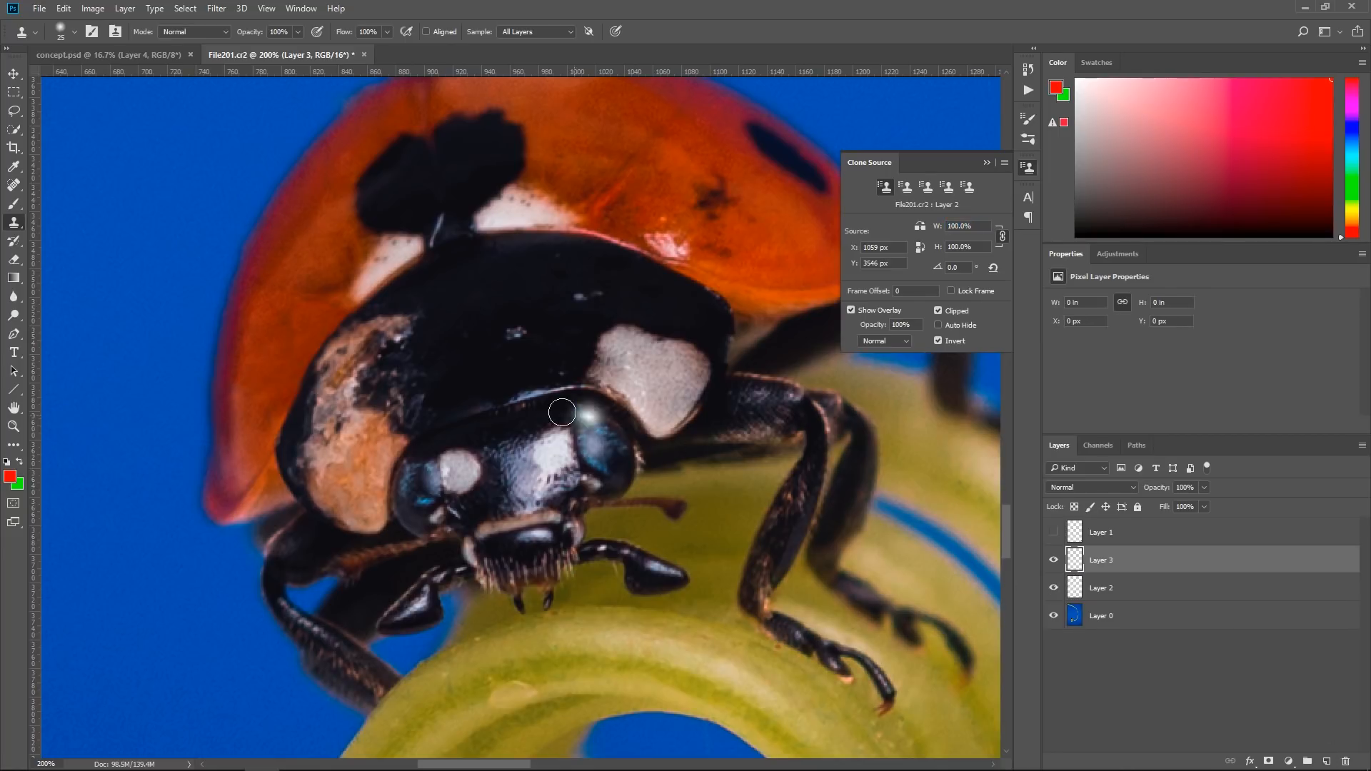
pyautogui.moveTo(498, 266)
pyautogui.mouseDown()
pyautogui.moveTo(517, 225)
pyautogui.moveTo(466, 227)
pyautogui.moveTo(446, 279)
pyautogui.moveTo(512, 250)
pyautogui.moveTo(460, 276)
pyautogui.moveTo(489, 305)
pyautogui.moveTo(539, 262)
pyautogui.moveTo(532, 325)
pyautogui.moveTo(504, 335)
pyautogui.mouseUp()
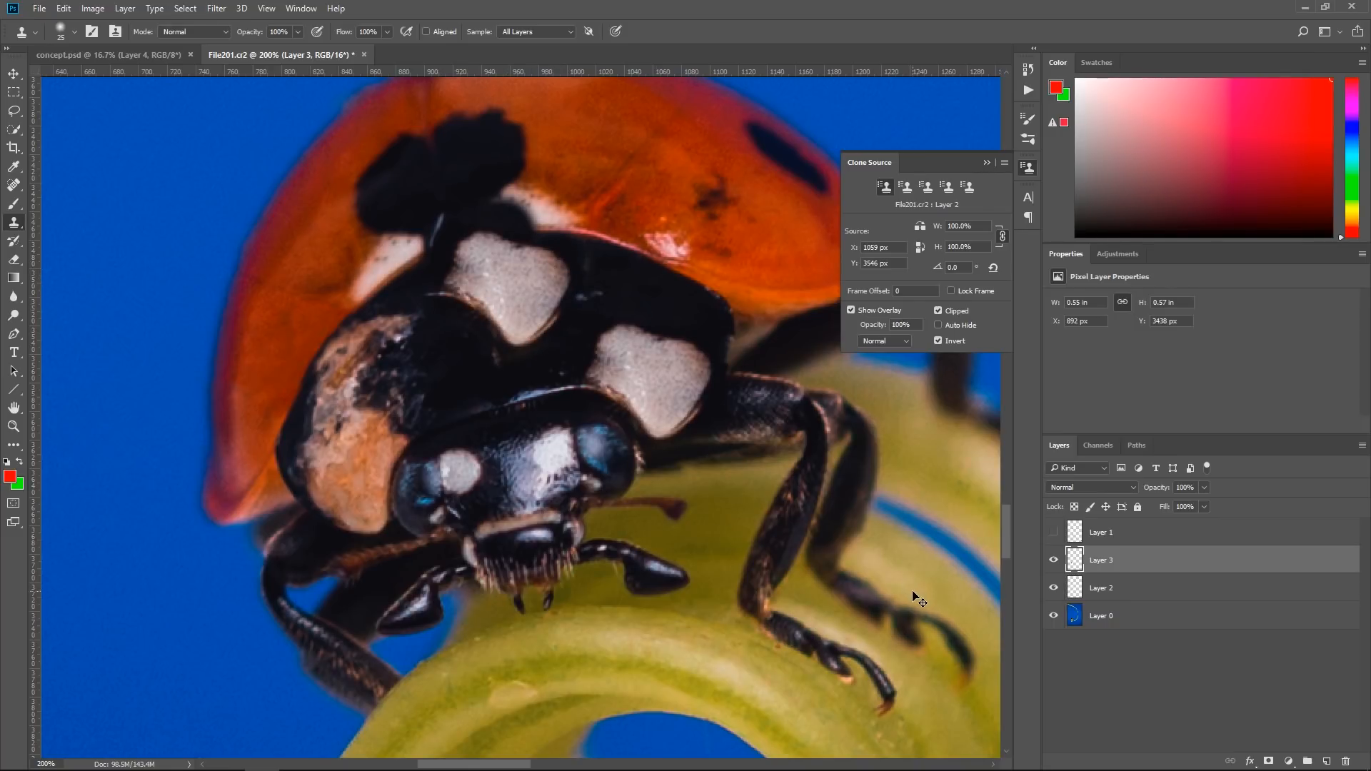
# Flip the cloned white patch horizontally, rotate it to -30.39° and place it over the damaged patch on the other side
pyautogui.hotkey('ctrl', 't')
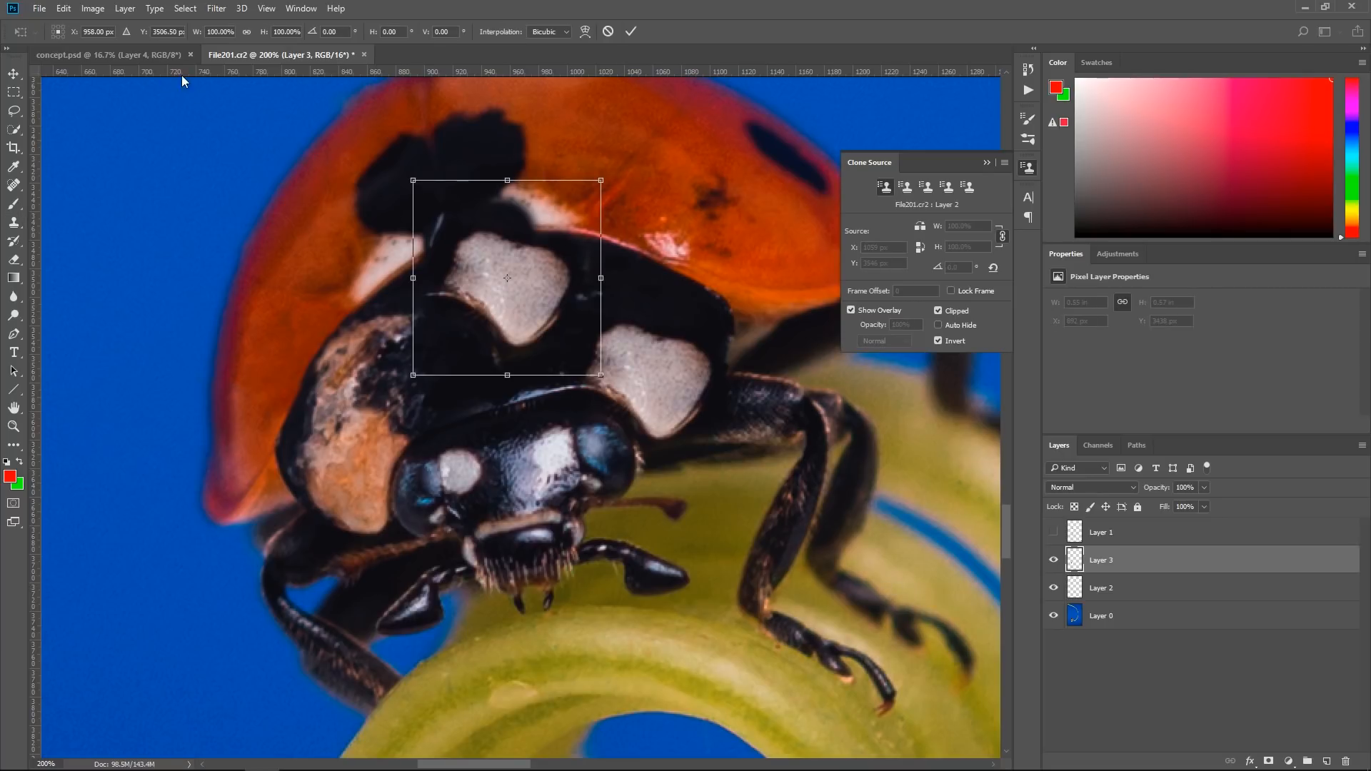
pyautogui.click(63, 8)
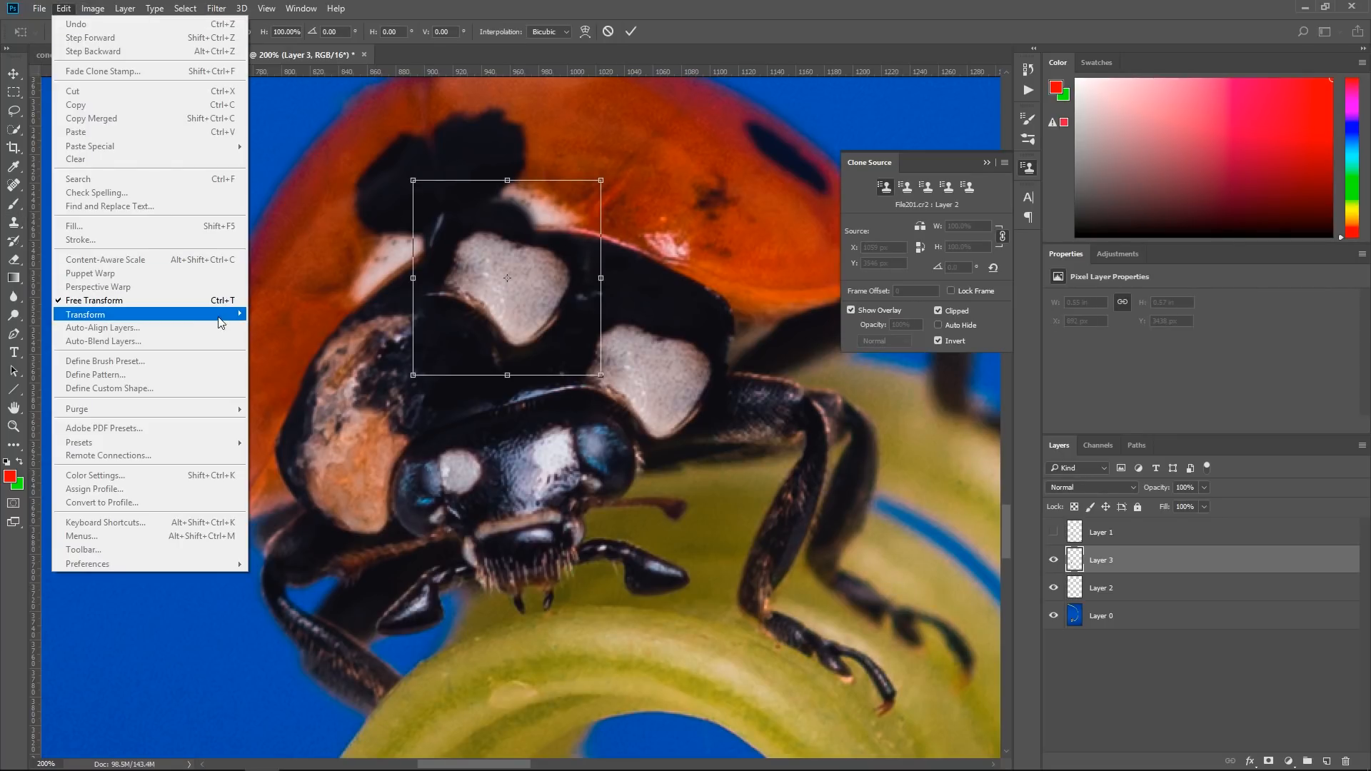
pyautogui.moveTo(223, 322)
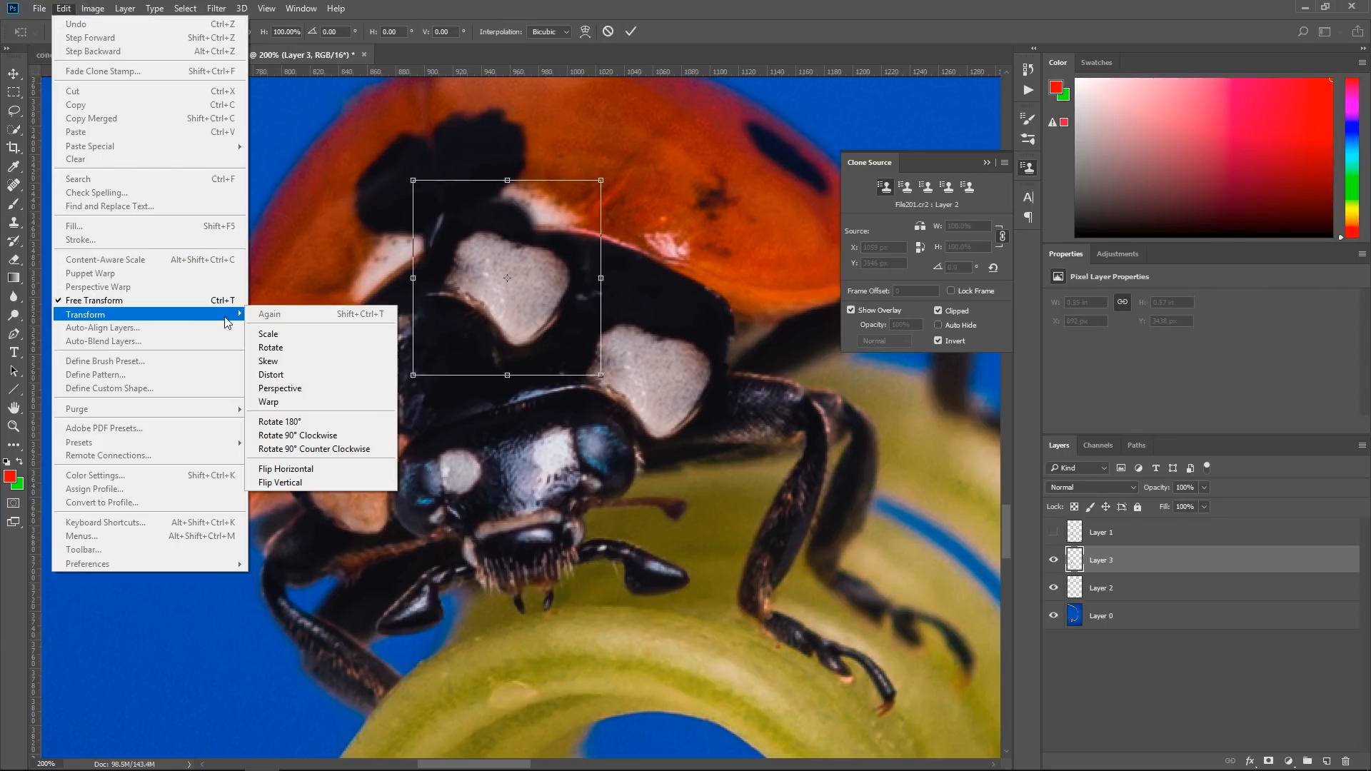
pyautogui.click(307, 473)
pyautogui.moveTo(445, 264); pyautogui.dragTo(290, 427)
pyautogui.moveTo(478, 403); pyautogui.dragTo(442, 370)
pyautogui.moveTo(424, 454); pyautogui.dragTo(421, 468)
pyautogui.moveTo(474, 426); pyautogui.dragTo(463, 395)
pyautogui.moveTo(440, 441); pyautogui.dragTo(437, 445)
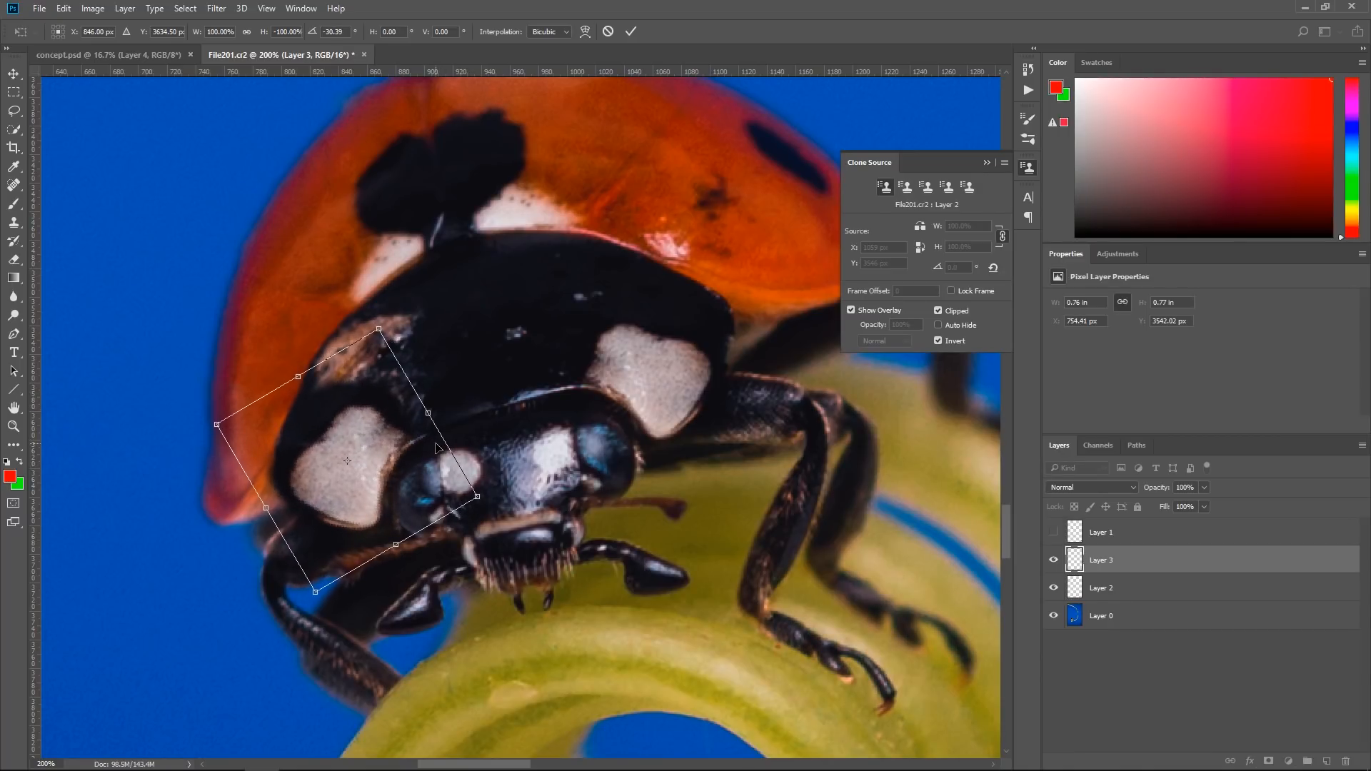
pyautogui.click(632, 31)
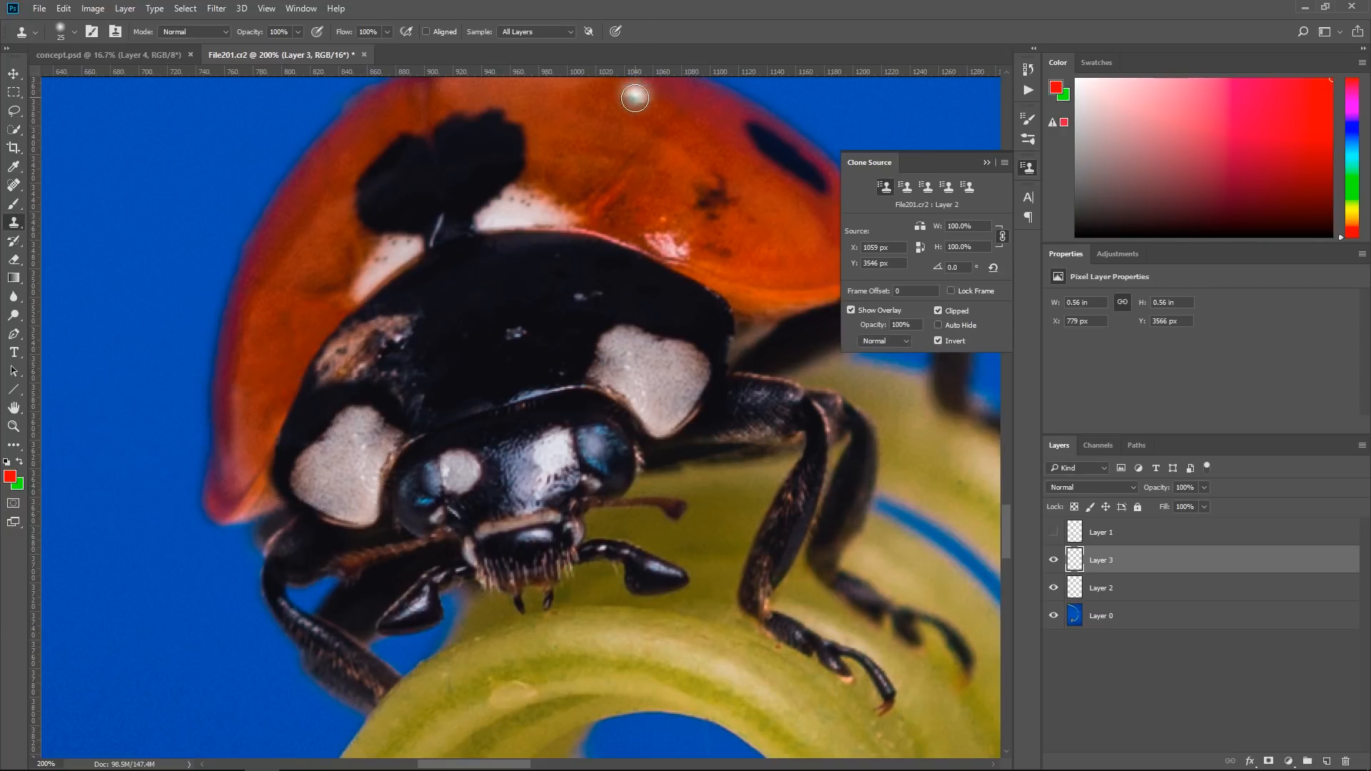
# Add a layer mask to the flipped white patch's layer and mask off its outer edge with a 15 px black brush
pyautogui.click(892, 517)
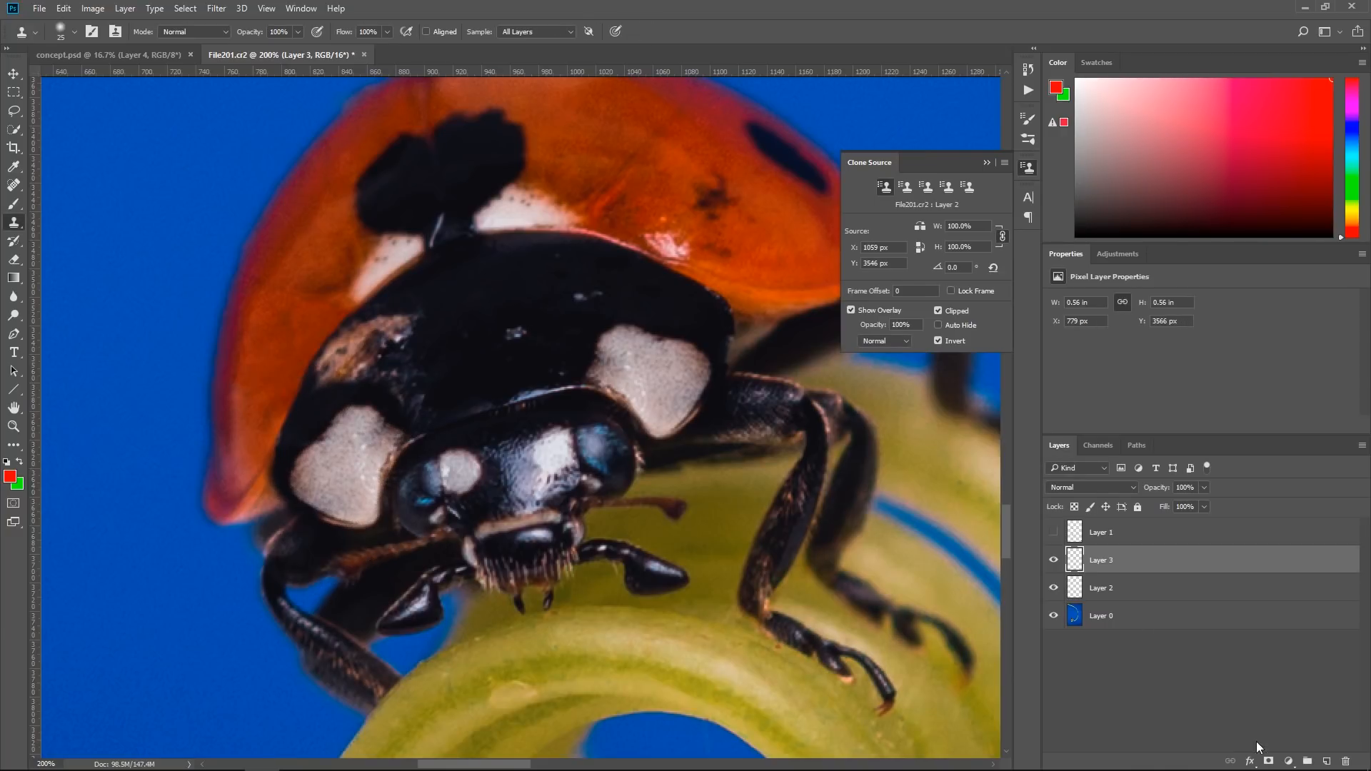
pyautogui.click(1264, 763)
pyautogui.press('b')
pyautogui.press('[')
pyautogui.press('[')
pyautogui.press('[')
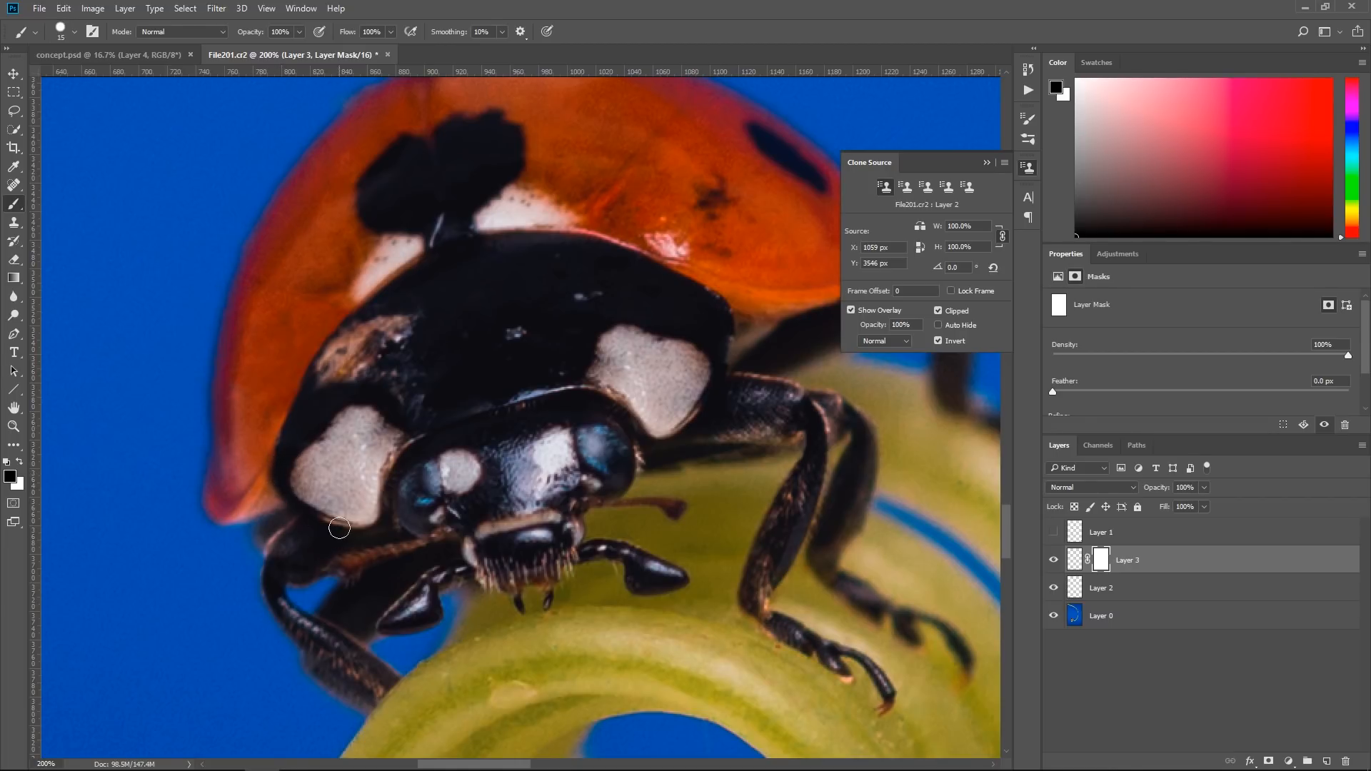
pyautogui.moveTo(271, 475)
pyautogui.mouseDown()
pyautogui.moveTo(275, 443)
pyautogui.moveTo(269, 481)
pyautogui.moveTo(274, 467)
pyautogui.moveTo(302, 536)
pyautogui.mouseUp()
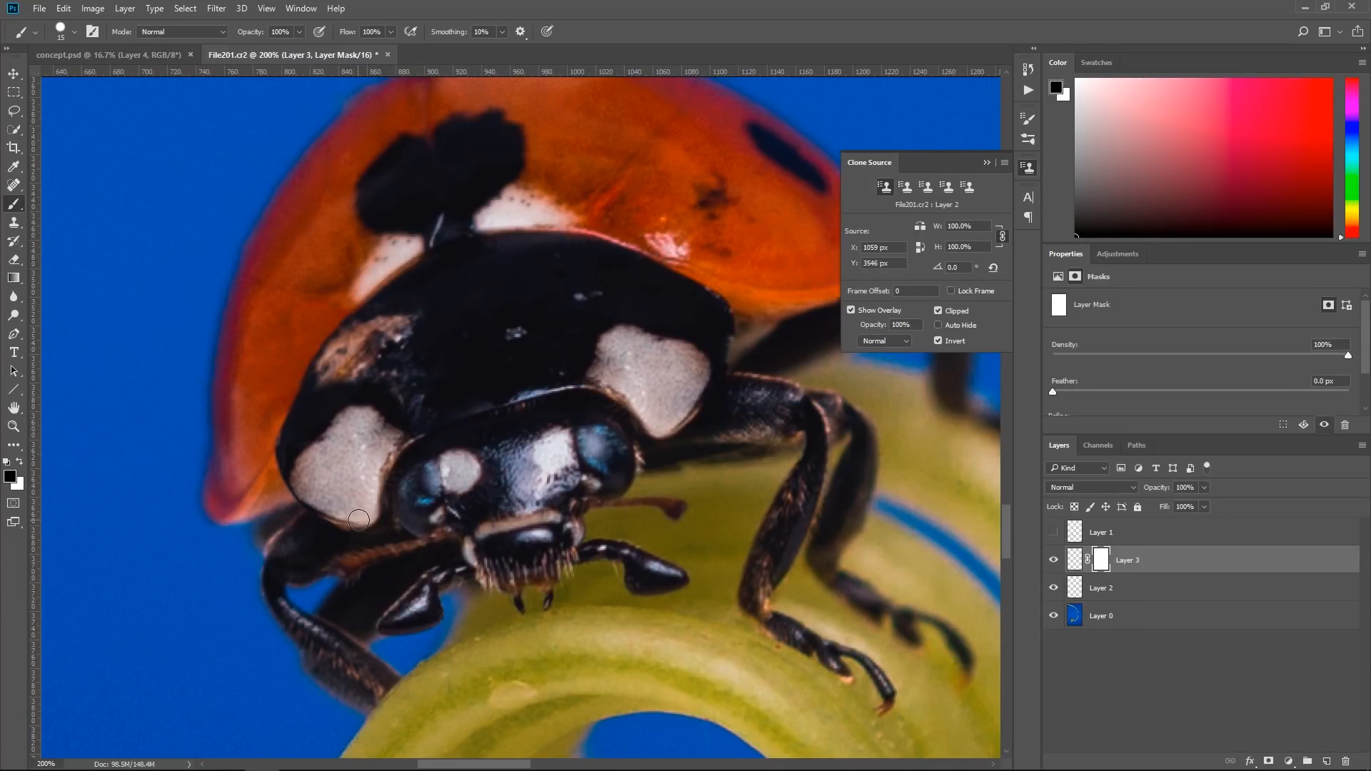
pyautogui.press('x')
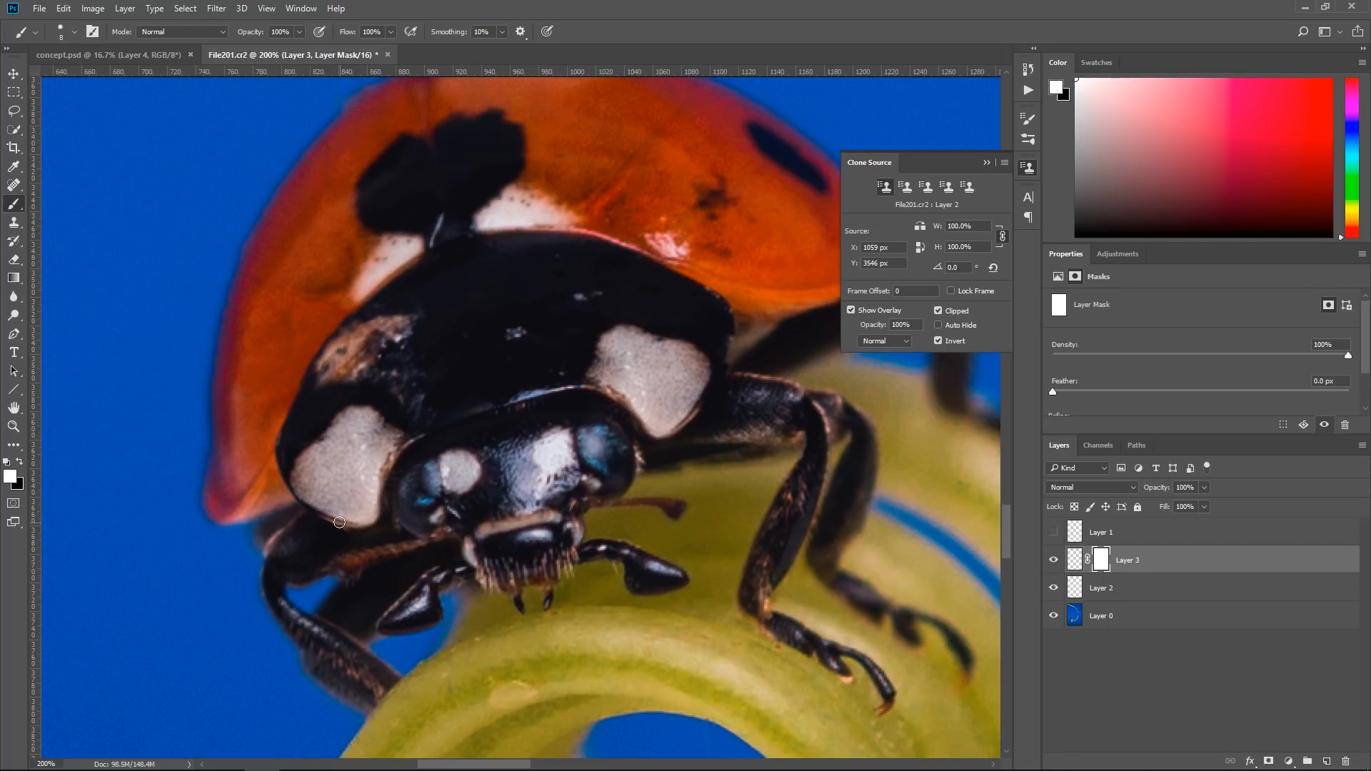
# Add a new layer and clone clean black shell over the light specks behind the head with a 10 px brush
pyautogui.click(1325, 761)
pyautogui.keyDown('alt'); pyautogui.click(485, 314); pyautogui.keyUp('alt')
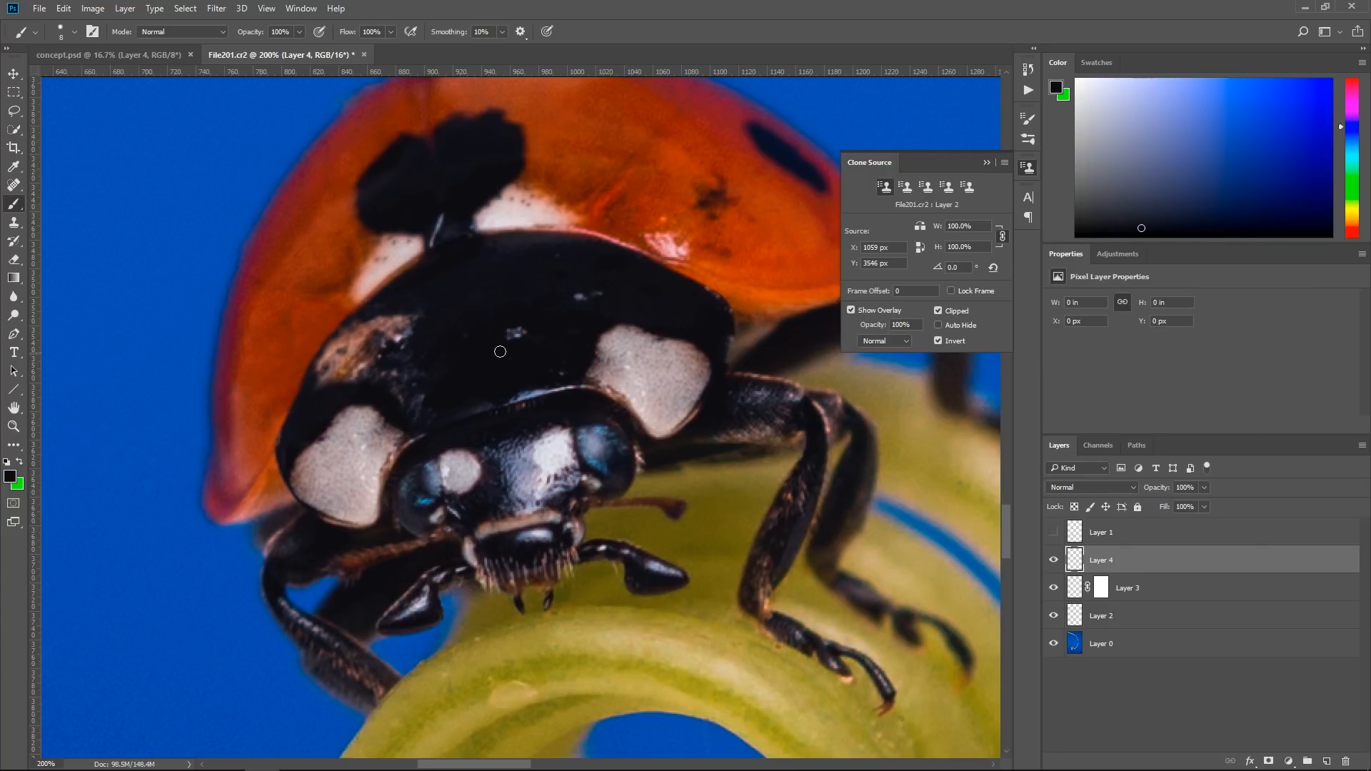
pyautogui.click(13, 222)
pyautogui.keyDown('alt'); pyautogui.click(488, 315); pyautogui.keyUp('alt')
pyautogui.press('[')
pyautogui.press('[')
pyautogui.press('[')
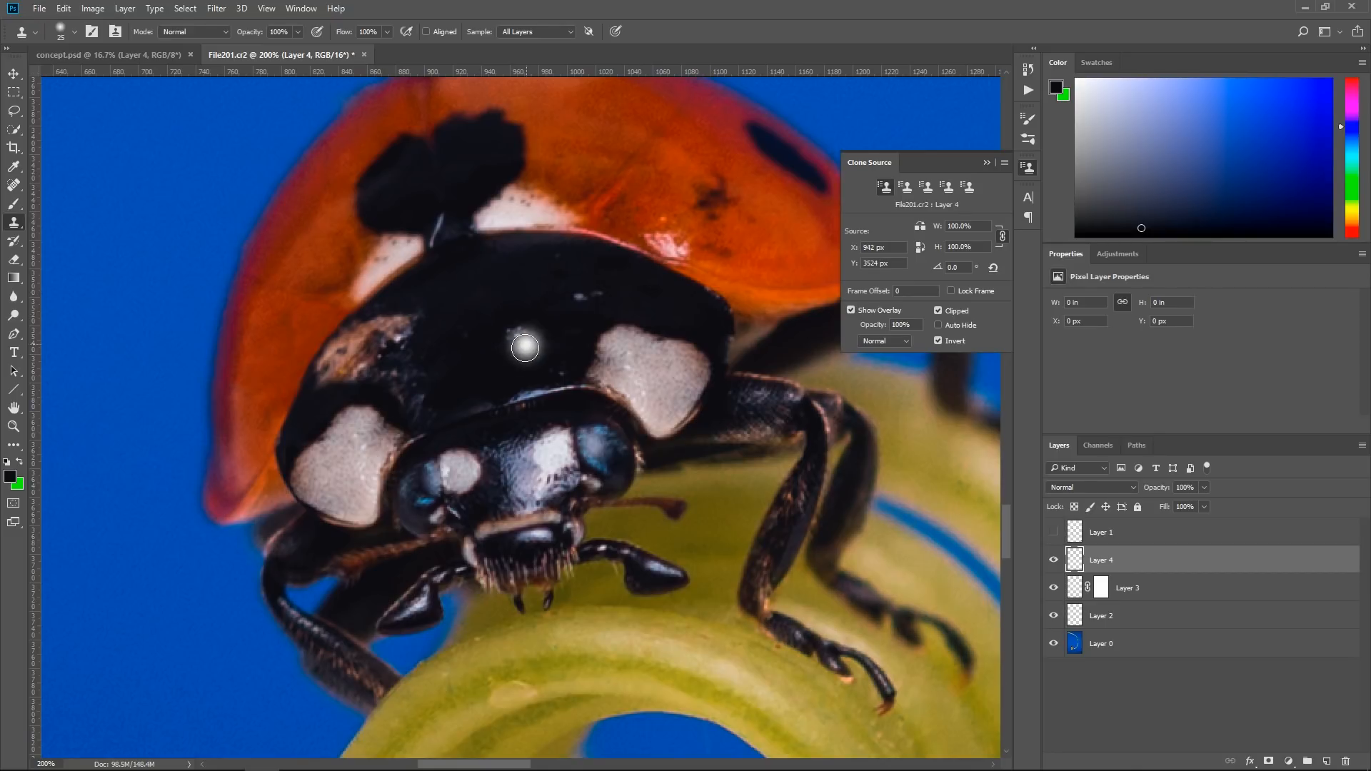
pyautogui.moveTo(515, 337); pyautogui.dragTo(540, 346)
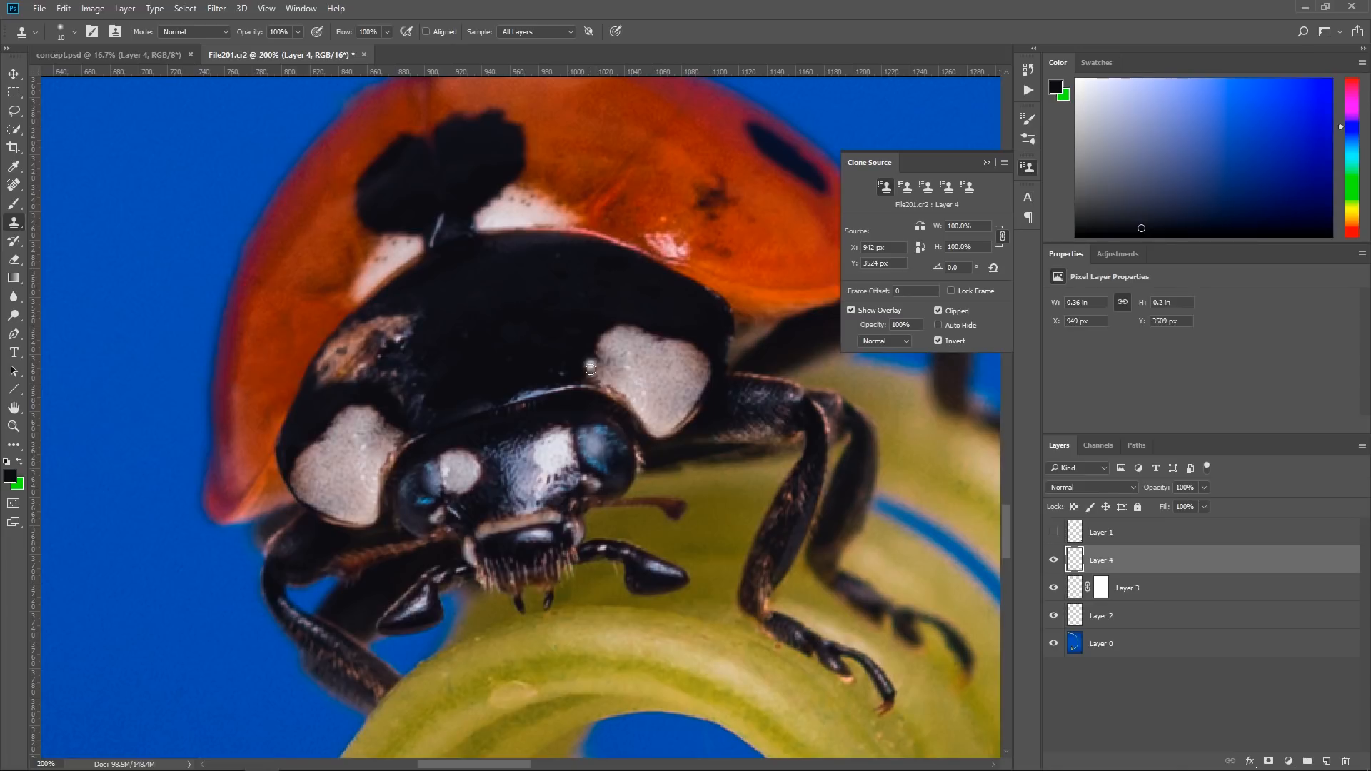
# Clone black shell over the outer edges of the old orange-brown damaged patch above the new white patch
pyautogui.keyDown('alt'); pyautogui.click(473, 394); pyautogui.keyUp('alt')
pyautogui.moveTo(425, 415)
pyautogui.mouseDown()
pyautogui.moveTo(404, 394)
pyautogui.moveTo(434, 393)
pyautogui.mouseUp()
pyautogui.moveTo(355, 315); pyautogui.dragTo(371, 326)
pyautogui.hotkey('ctrl', 'z')
pyautogui.moveTo(378, 307); pyautogui.dragTo(350, 336)
pyautogui.moveTo(312, 379); pyautogui.dragTo(341, 334)
# Clone clean black texture over the interior of the orange-brown damaged patch, using a larger brush for its centre
pyautogui.keyDown('alt'); pyautogui.click(391, 300); pyautogui.keyUp('alt')
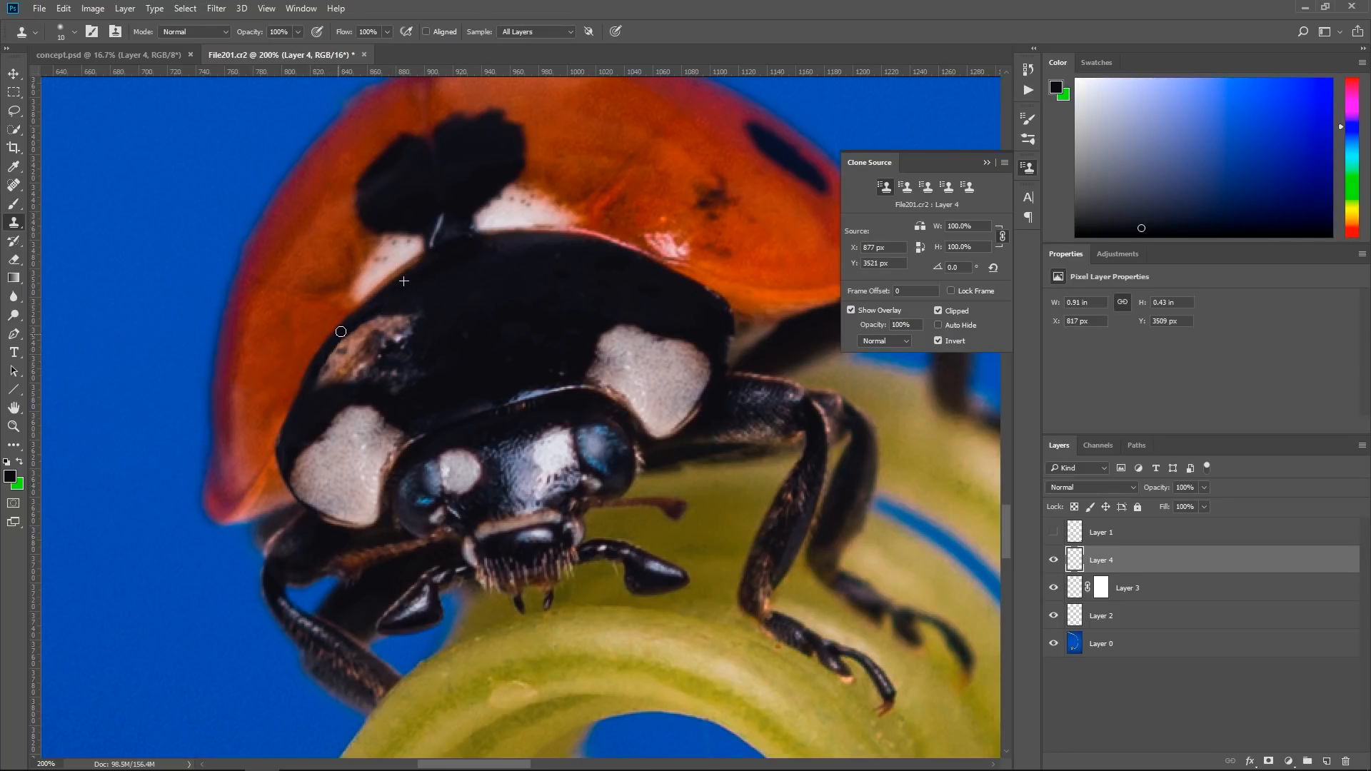
pyautogui.moveTo(314, 392)
pyautogui.mouseDown()
pyautogui.moveTo(390, 389)
pyautogui.moveTo(380, 397)
pyautogui.moveTo(429, 375)
pyautogui.mouseUp()
pyautogui.click(429, 352)
pyautogui.press(']')
pyautogui.press(']')
pyautogui.keyDown('alt'); pyautogui.click(498, 313); pyautogui.keyUp('alt')
pyautogui.moveTo(336, 374)
pyautogui.mouseDown()
pyautogui.moveTo(406, 359)
pyautogui.moveTo(325, 373)
pyautogui.moveTo(388, 316)
pyautogui.moveTo(399, 320)
pyautogui.moveTo(386, 345)
pyautogui.moveTo(353, 359)
pyautogui.moveTo(392, 355)
pyautogui.moveTo(379, 343)
pyautogui.moveTo(406, 334)
pyautogui.moveTo(417, 310)
pyautogui.moveTo(412, 356)
pyautogui.moveTo(388, 378)
pyautogui.moveTo(416, 373)
pyautogui.moveTo(382, 358)
pyautogui.mouseUp()
# Resample nearby black shell and clone over the uneven spots left around the covered patch with a 15 px brush
pyautogui.press('[')
pyautogui.press('[')
pyautogui.press('[')
pyautogui.keyDown('alt'); pyautogui.click(475, 363); pyautogui.keyUp('alt')
pyautogui.moveTo(465, 334); pyautogui.dragTo(454, 349)
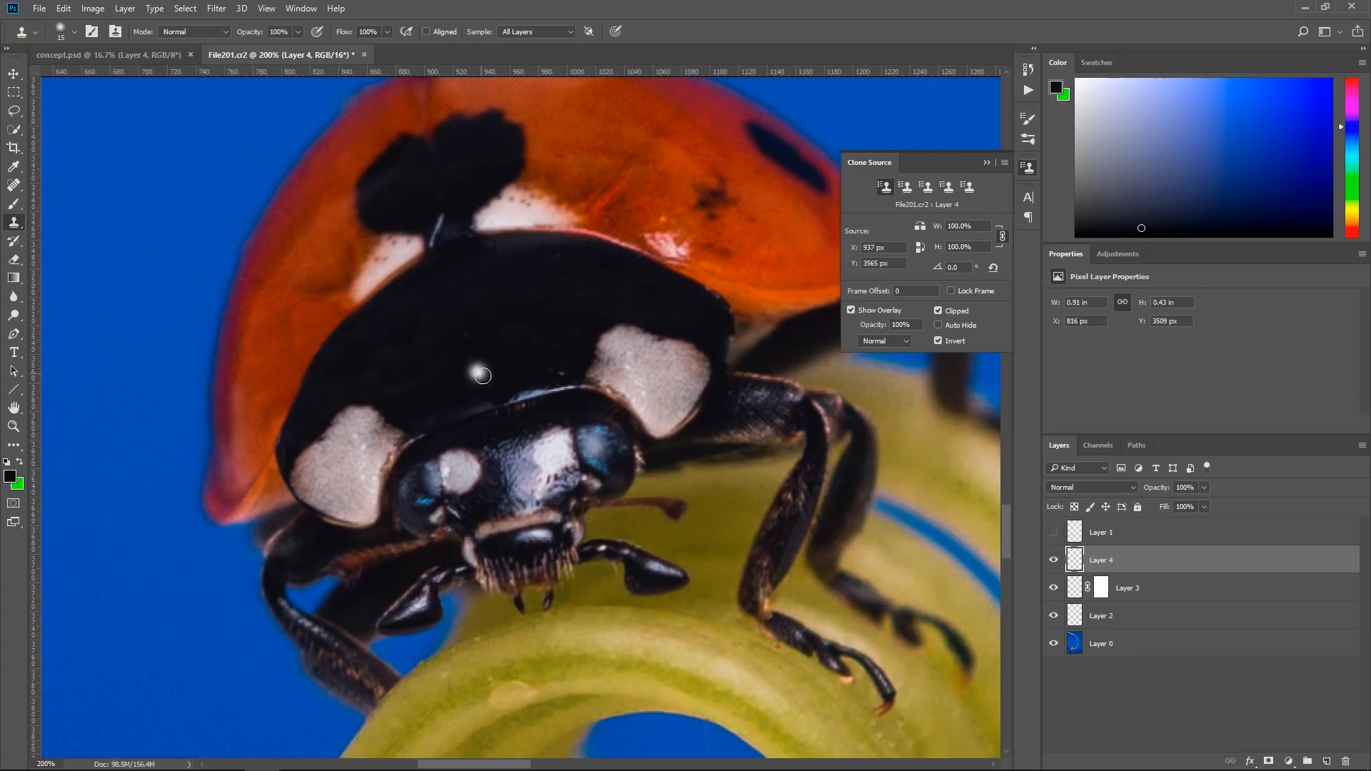
pyautogui.moveTo(384, 310)
pyautogui.mouseDown()
pyautogui.moveTo(423, 362)
pyautogui.moveTo(375, 308)
pyautogui.moveTo(424, 306)
pyautogui.mouseUp()
# Try lowering the opacity of the black-shell clone layer to 90%
pyautogui.moveTo(1155, 488); pyautogui.dragTo(1147, 493)
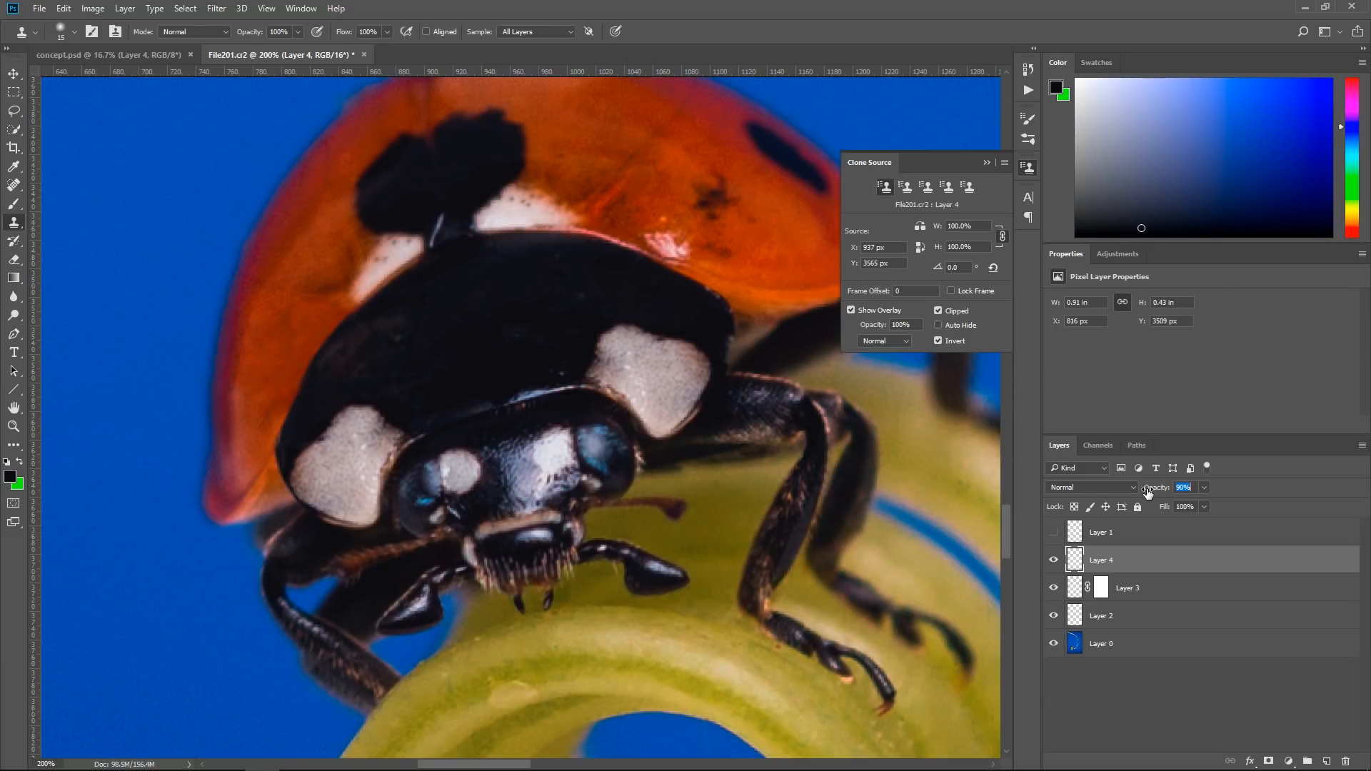
pyautogui.moveTo(1148, 493); pyautogui.dragTo(1144, 493)
pyautogui.scroll(-2, 485, 423)
pyautogui.moveTo(1148, 482); pyautogui.dragTo(1156, 482)
# Compare the ladybird with the black-shell clone layer hidden and shown
pyautogui.click(1054, 561)
pyautogui.click(1056, 563)
pyautogui.click(1055, 562)
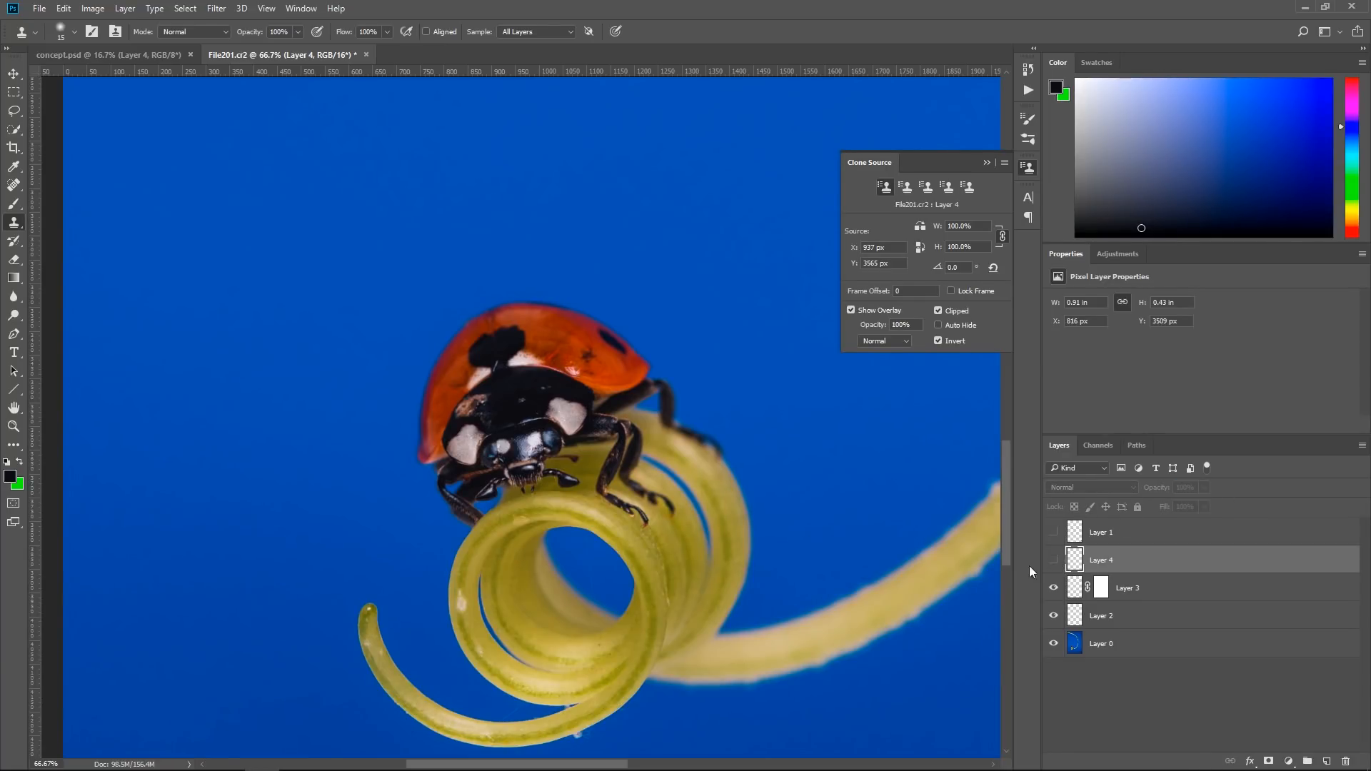
pyautogui.click(1055, 562)
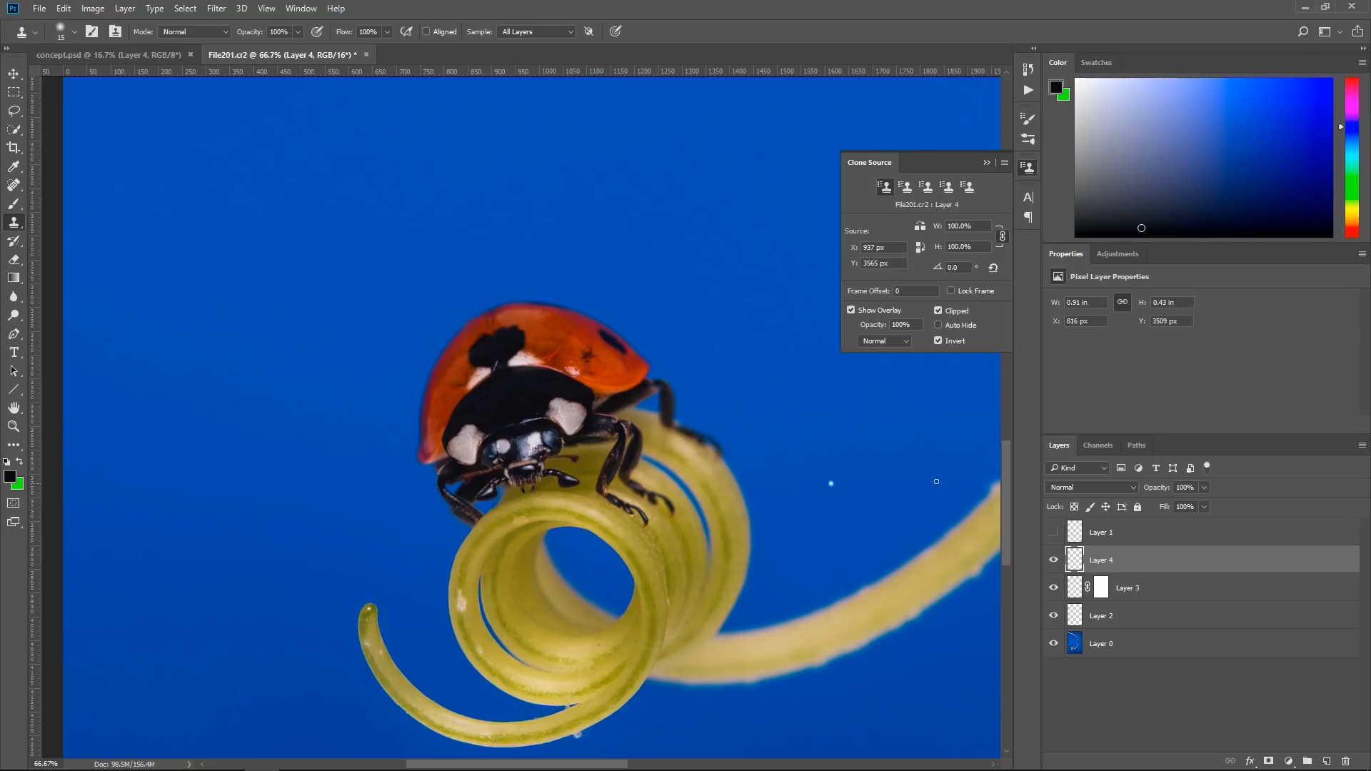
pyautogui.moveTo(1151, 488); pyautogui.dragTo(1157, 492)
# Group the three retouching layers, Layer 2 to Layer 4, and name the group edits
pyautogui.keyDown('shift'); pyautogui.click(1143, 616); pyautogui.keyUp('shift')
pyautogui.moveTo(1092, 618); pyautogui.dragTo(1309, 755)
pyautogui.doubleClick(1109, 555)
pyautogui.write('ed')
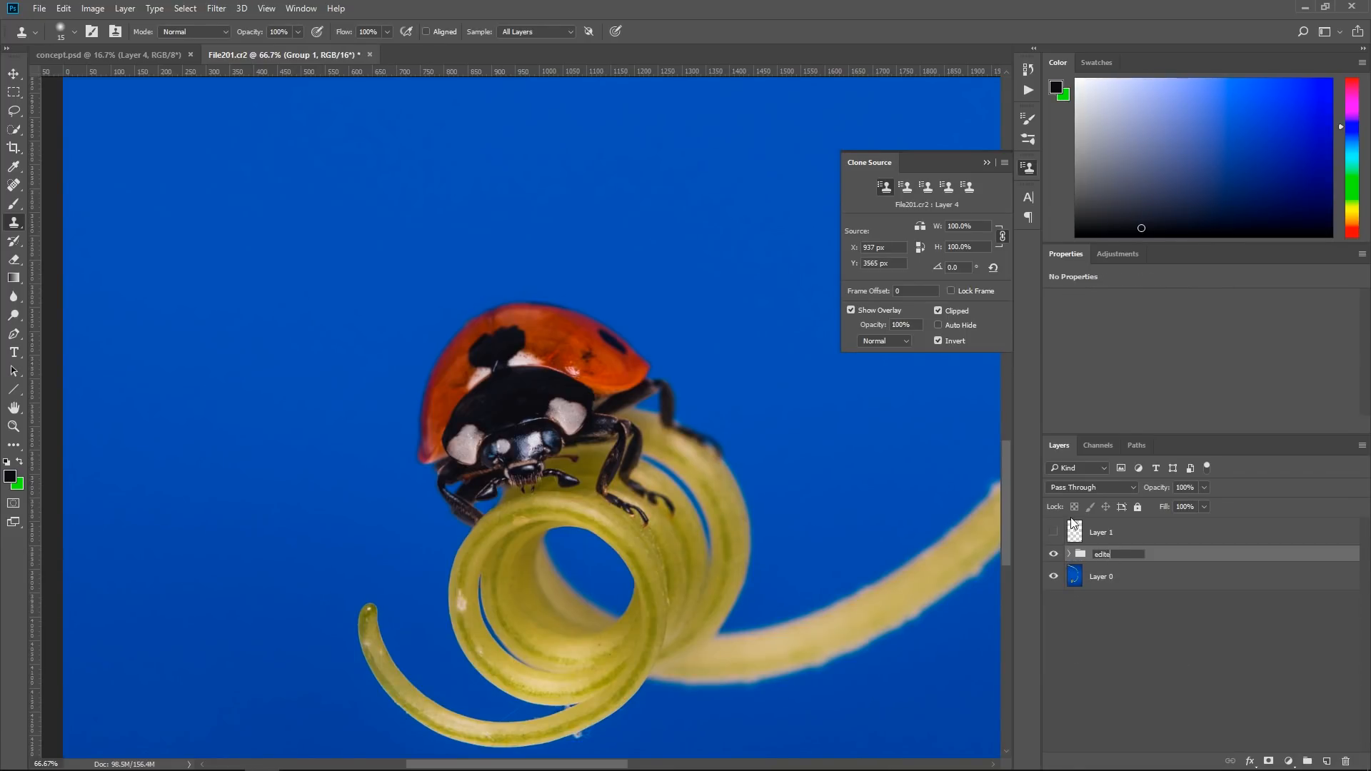
pyautogui.write('its')
pyautogui.press('Return')
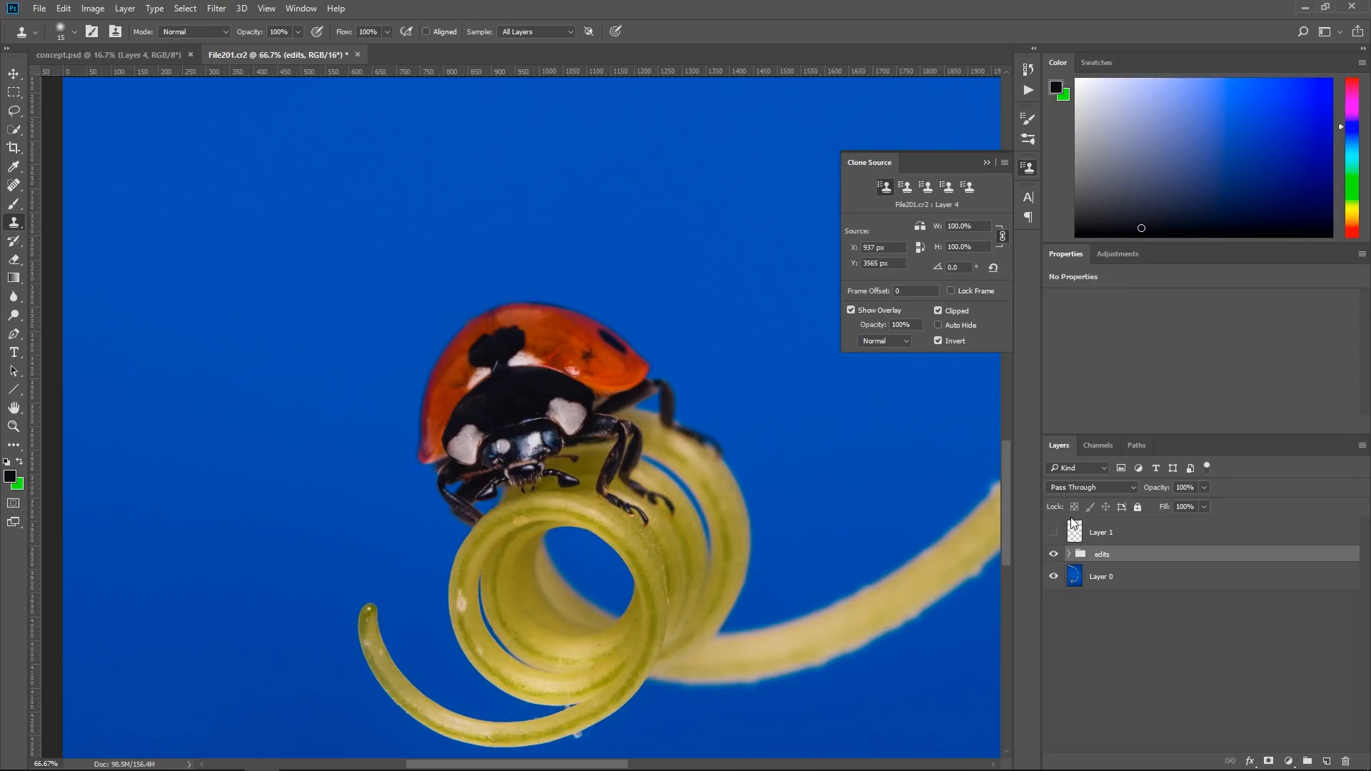
# Close the Clone Source settings and delete the hidden Layer 1
pyautogui.click(13, 426)
pyautogui.click(414, 32)
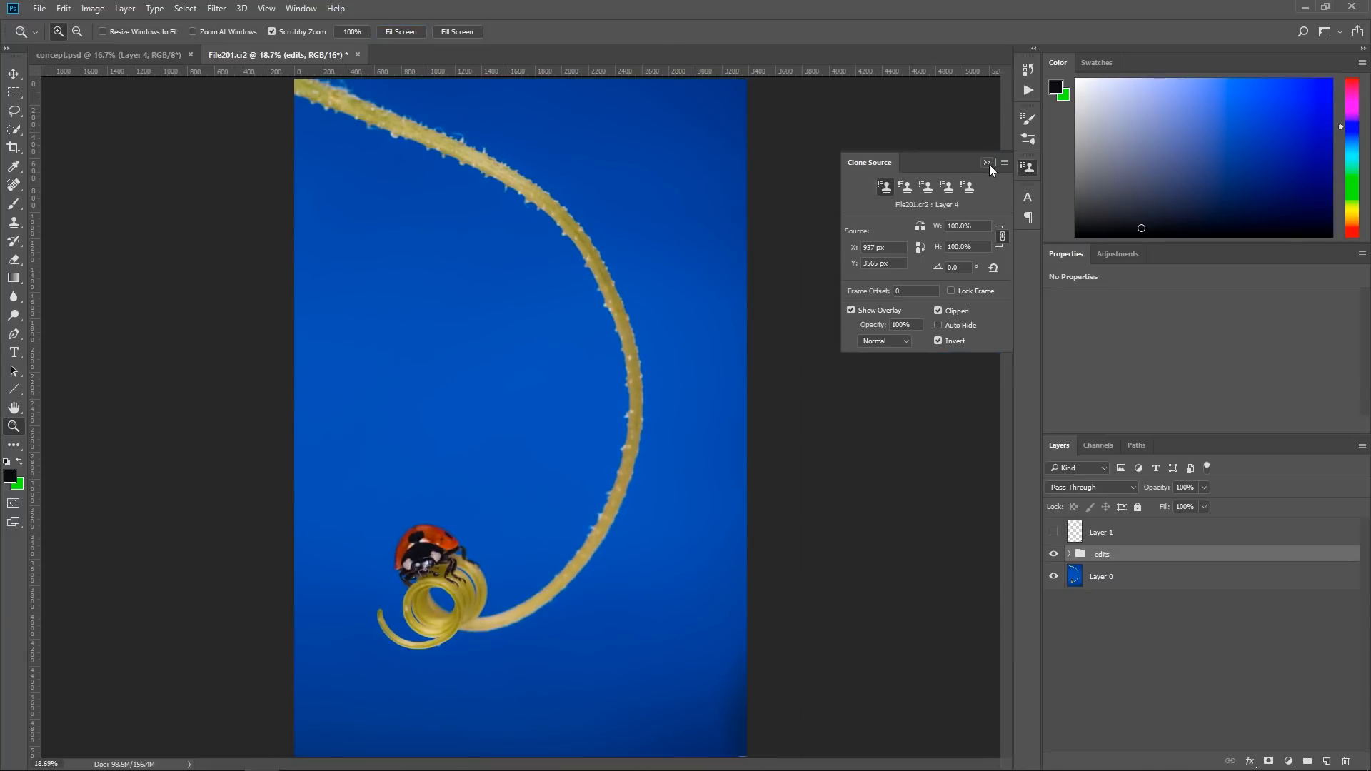
pyautogui.click(987, 163)
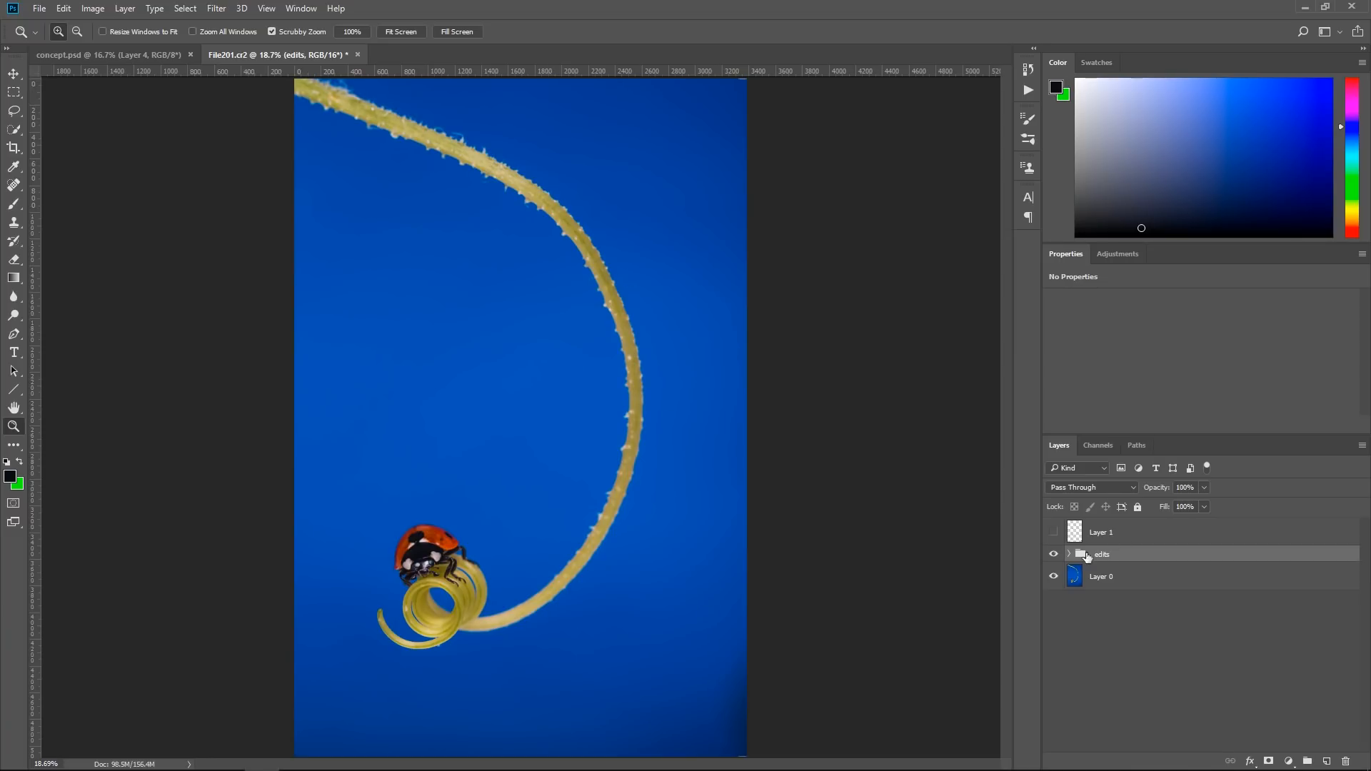
pyautogui.click(1054, 533)
pyautogui.click(1054, 532)
pyautogui.moveTo(1078, 534); pyautogui.dragTo(1346, 761)
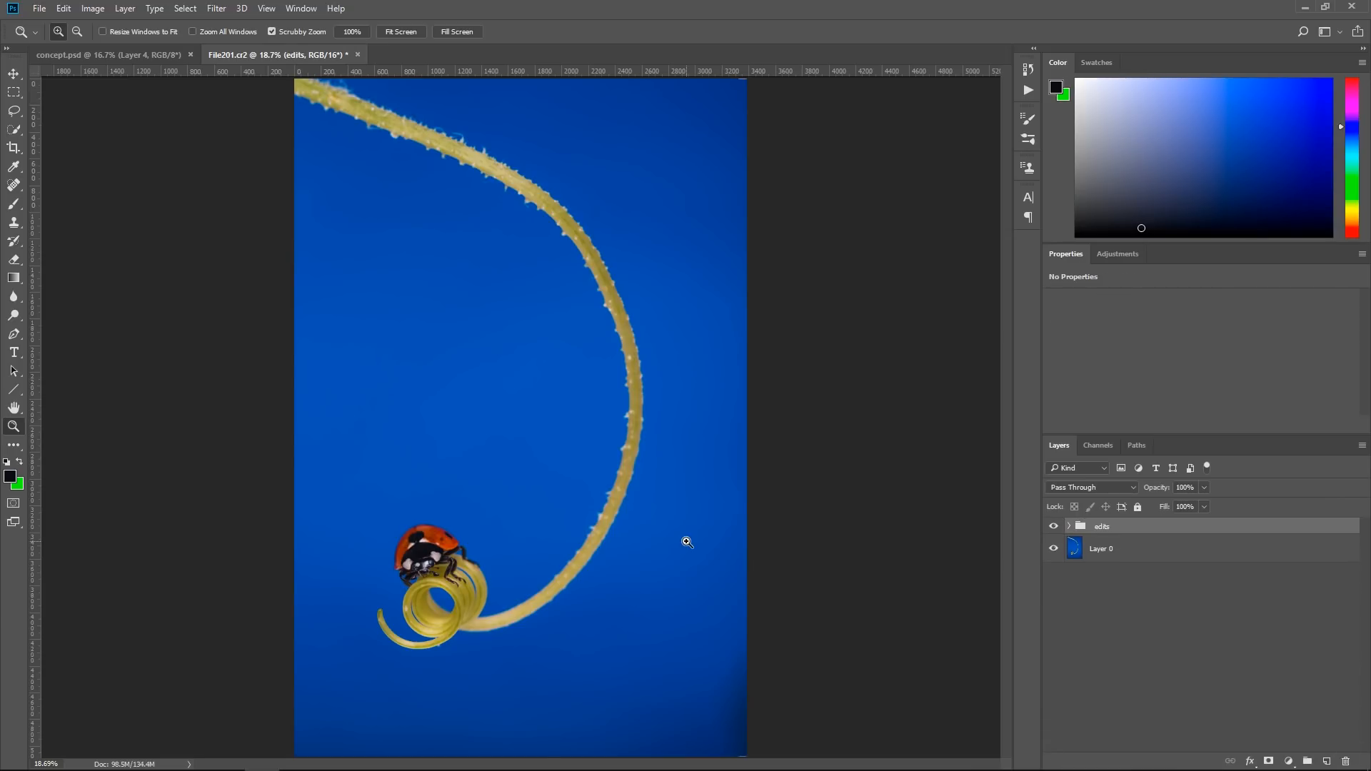
# Open the texture image Antique (B&W).jpg from the Textures - Black & White folder
pyautogui.click(39, 8)
pyautogui.click(58, 38)
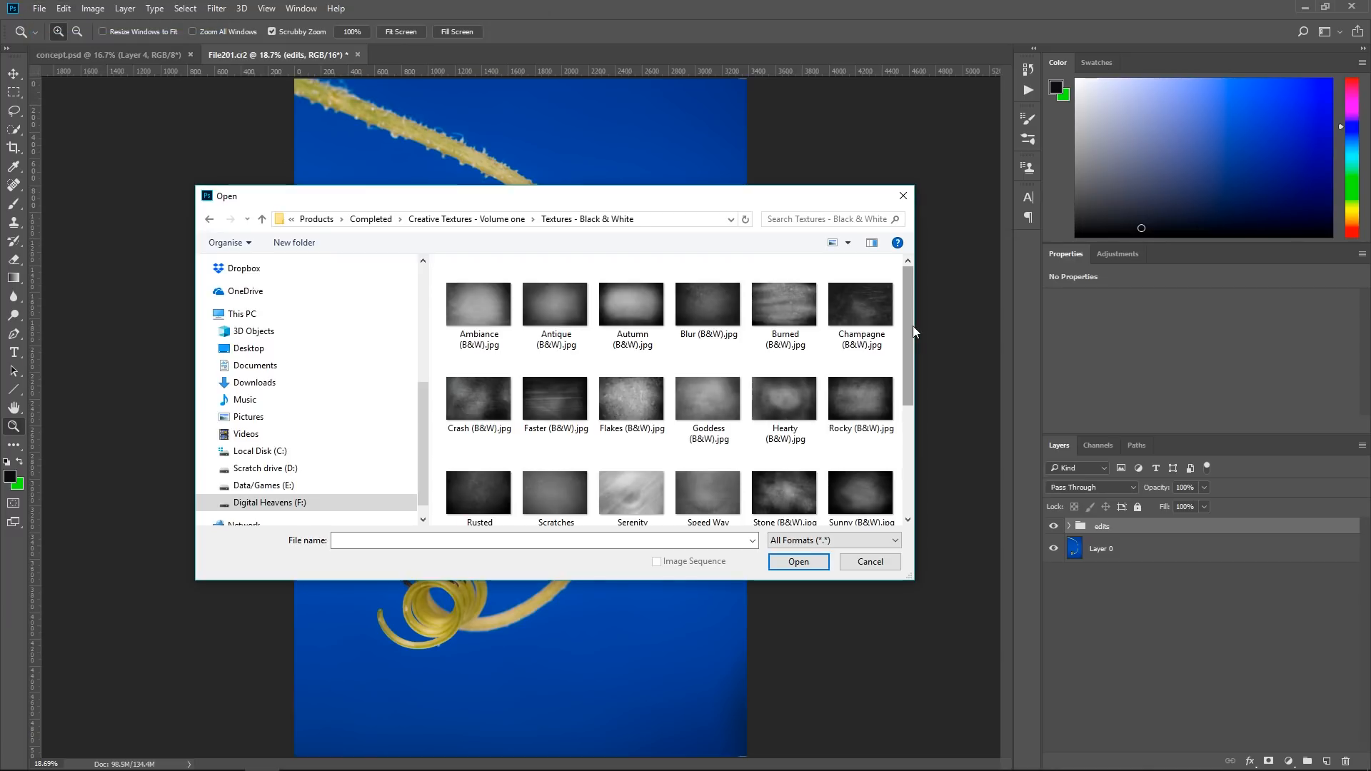
pyautogui.click(523, 339)
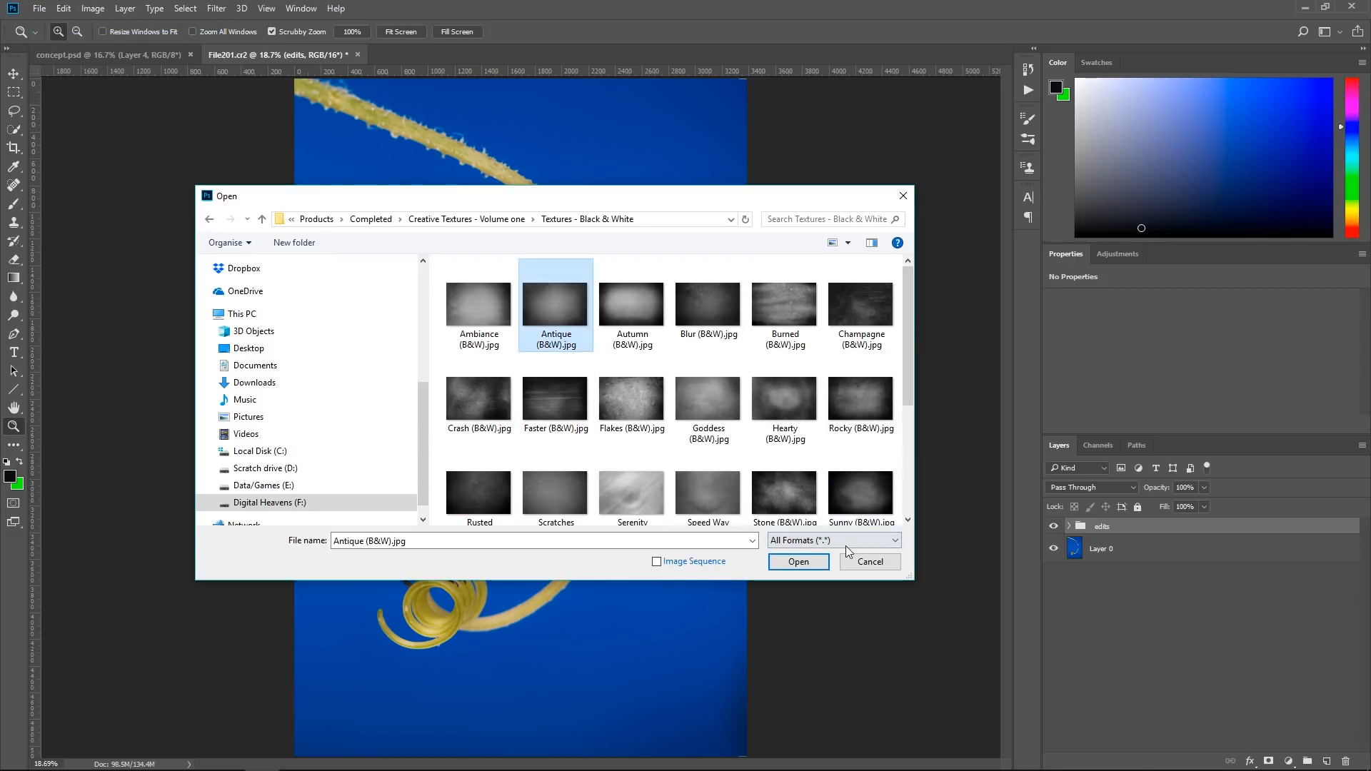
pyautogui.click(799, 562)
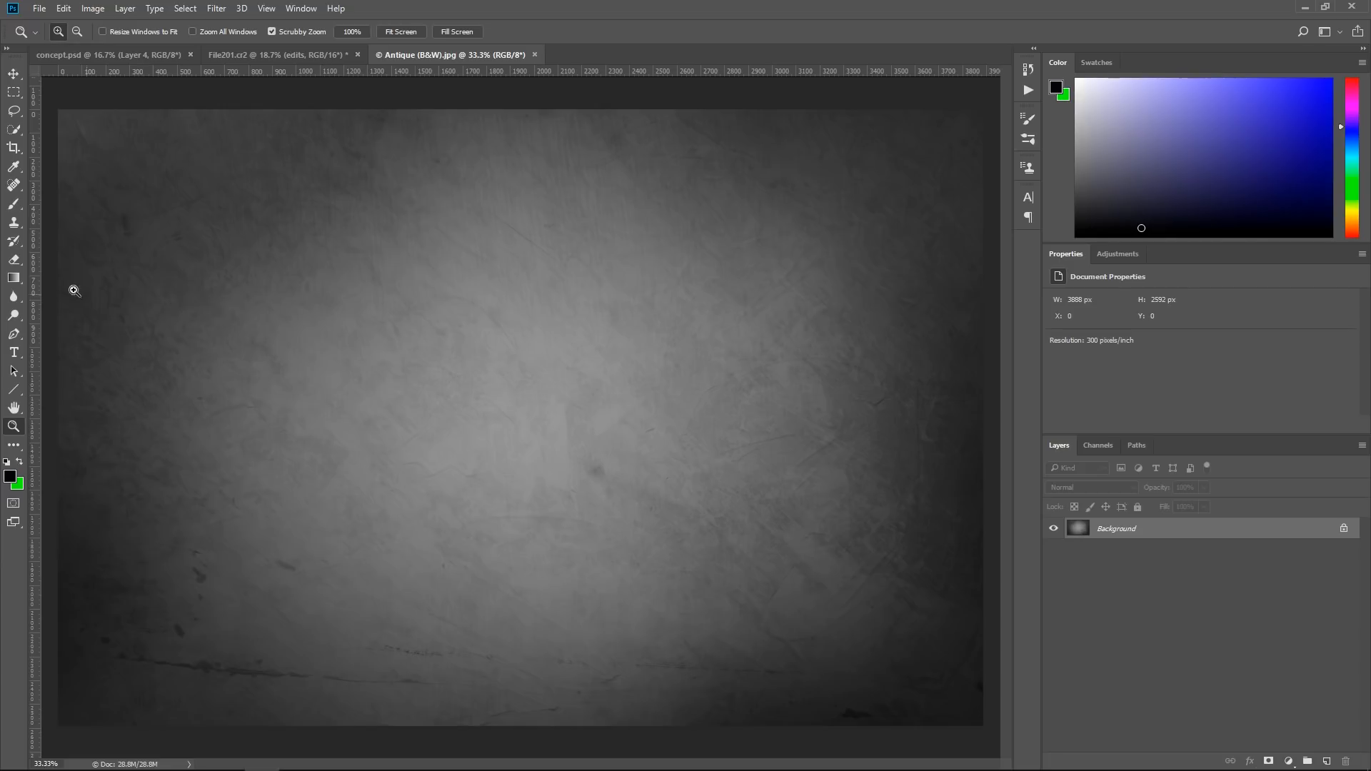
# Spot-heal the dark scratches and marks along the lower part of the texture with a 50 px brush
pyautogui.moveTo(14, 185); pyautogui.dragTo(57, 190)
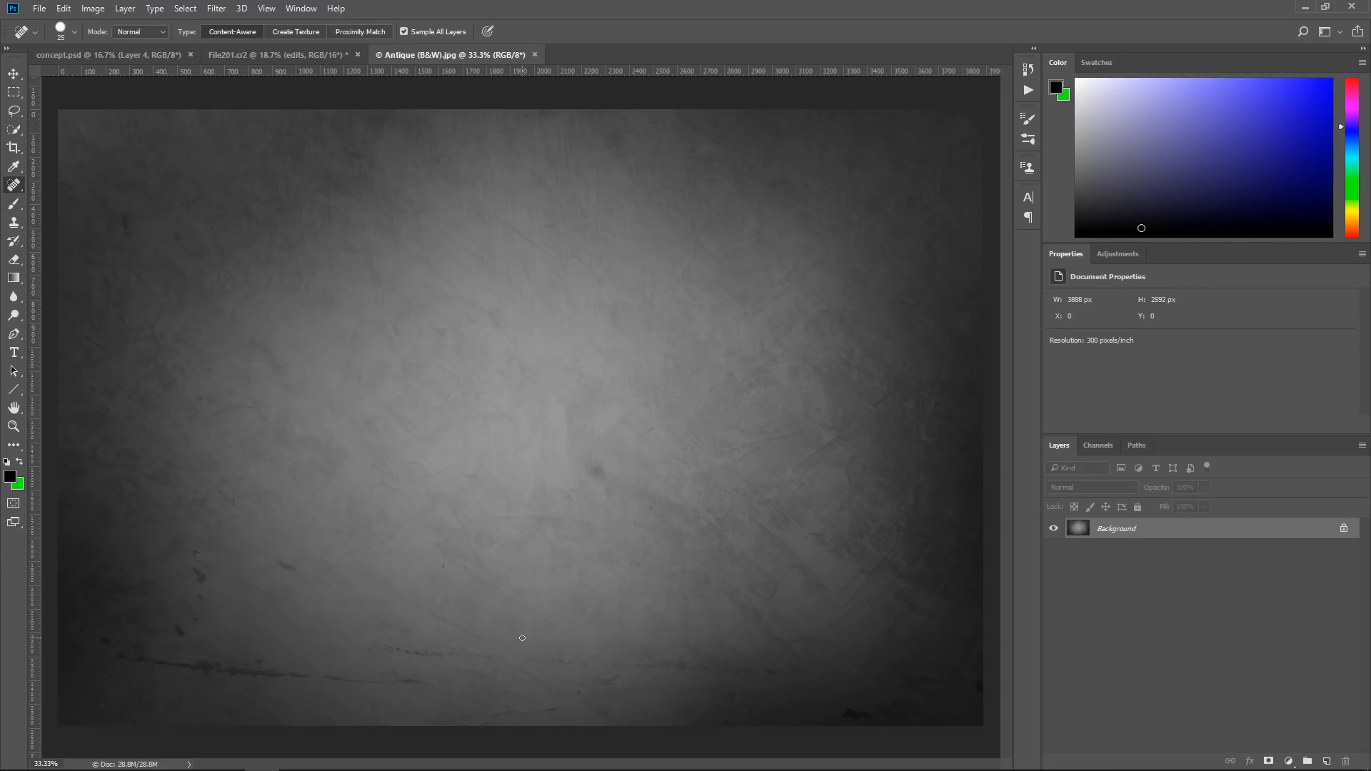
pyautogui.moveTo(836, 712); pyautogui.dragTo(875, 714)
pyautogui.keyDown('shift'); pyautogui.click(498, 660); pyautogui.keyUp('shift')
pyautogui.moveTo(202, 631); pyautogui.dragTo(827, 671)
pyautogui.moveTo(112, 662)
pyautogui.mouseDown()
pyautogui.moveTo(427, 678)
pyautogui.moveTo(363, 679)
pyautogui.mouseUp()
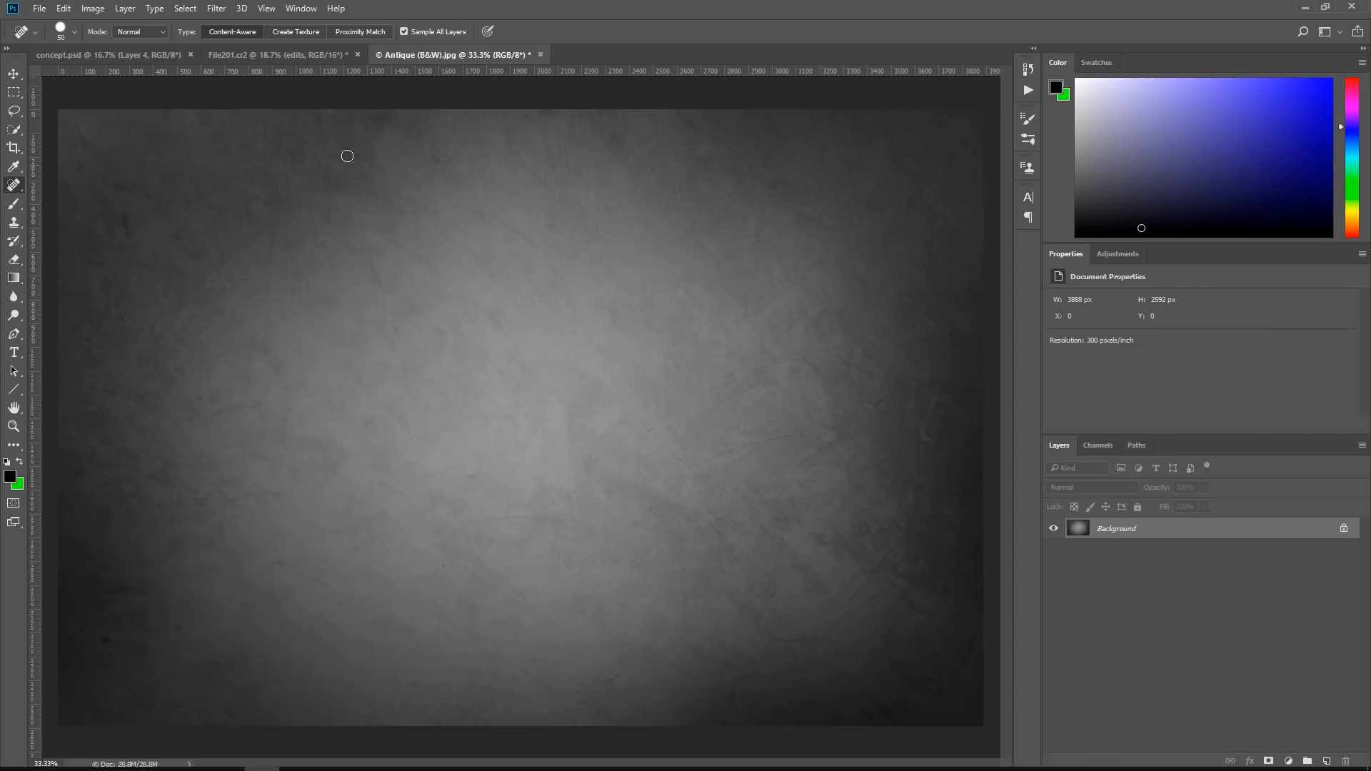
# Copy the cleaned texture into File201.cr2 as a new layer, accepting the difference in bit depth
pyautogui.click(13, 74)
pyautogui.moveTo(441, 368); pyautogui.dragTo(314, 104)
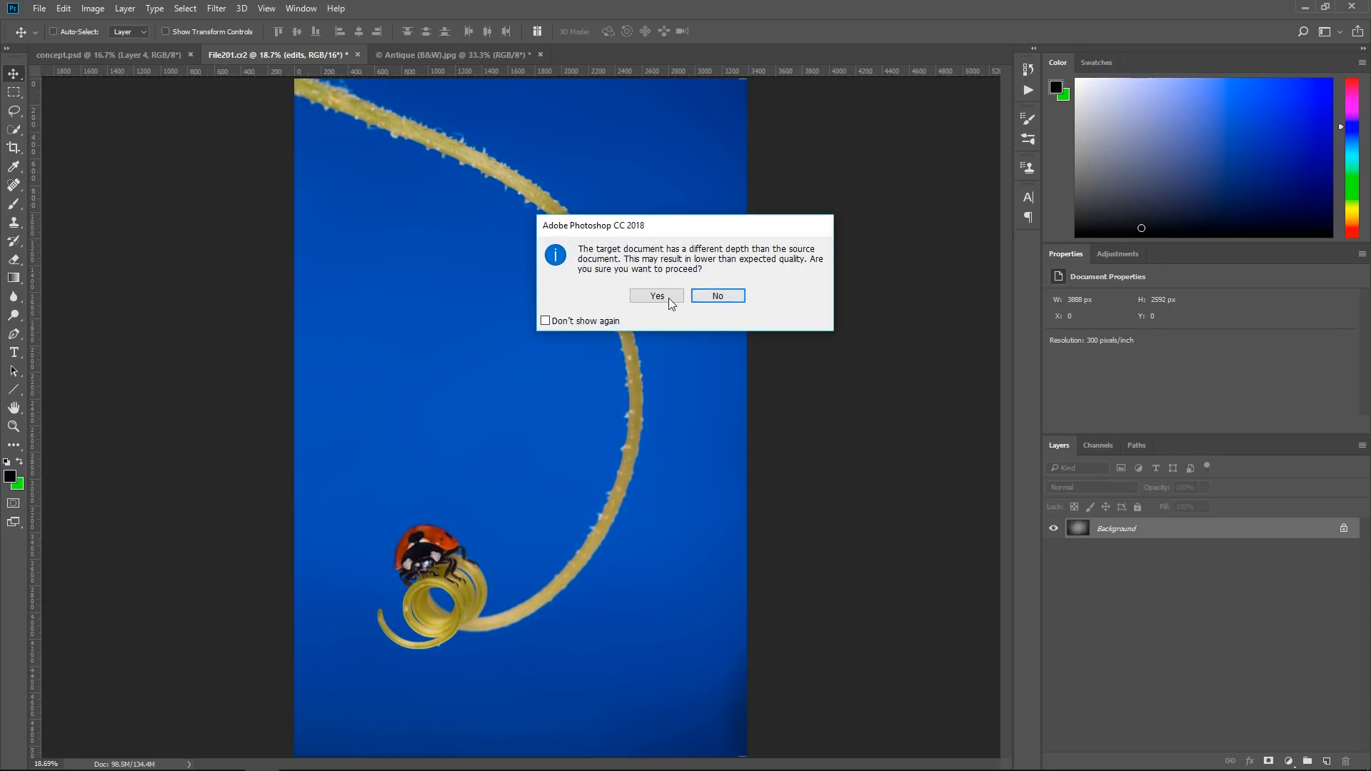
pyautogui.click(670, 297)
pyautogui.click(761, 329)
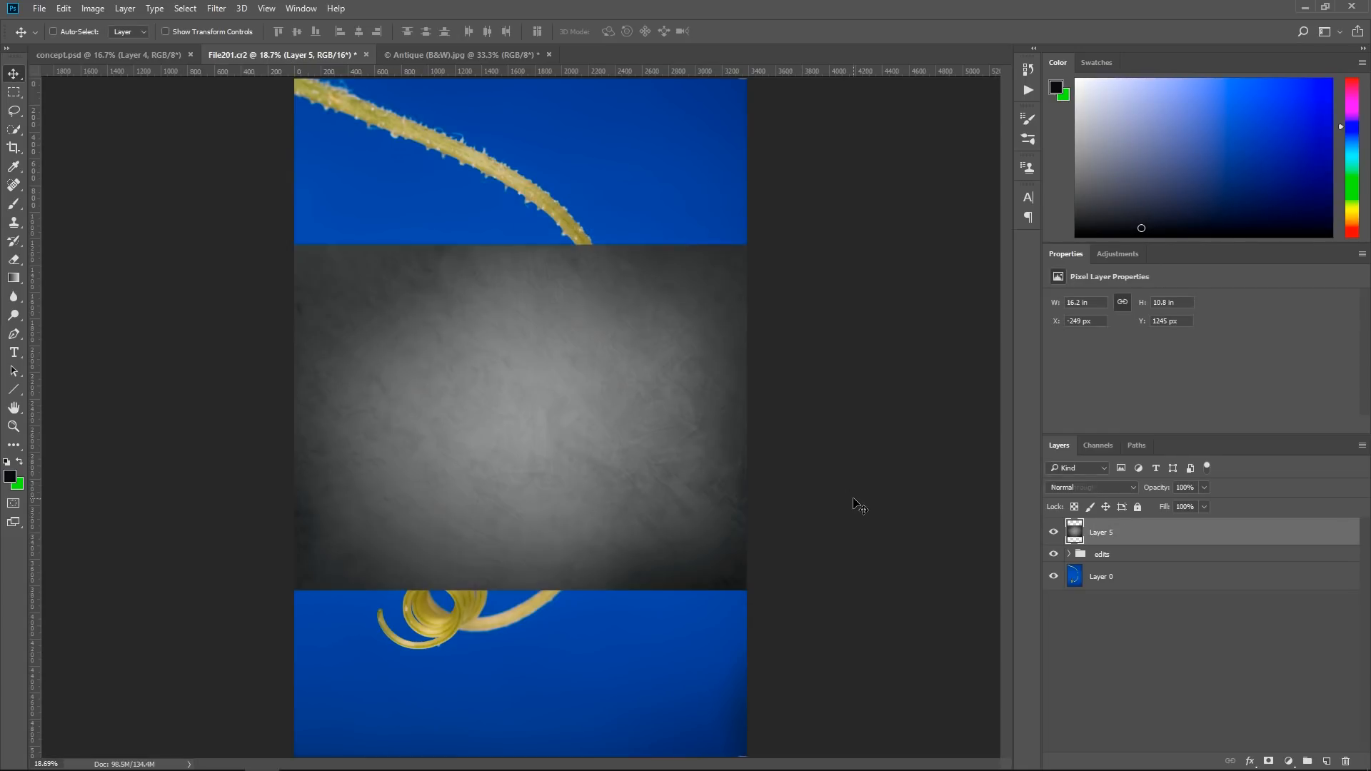
# Rotate the texture layer 90° and scale it to about 133% so it covers the whole canvas
pyautogui.hotkey('ctrl', 't')
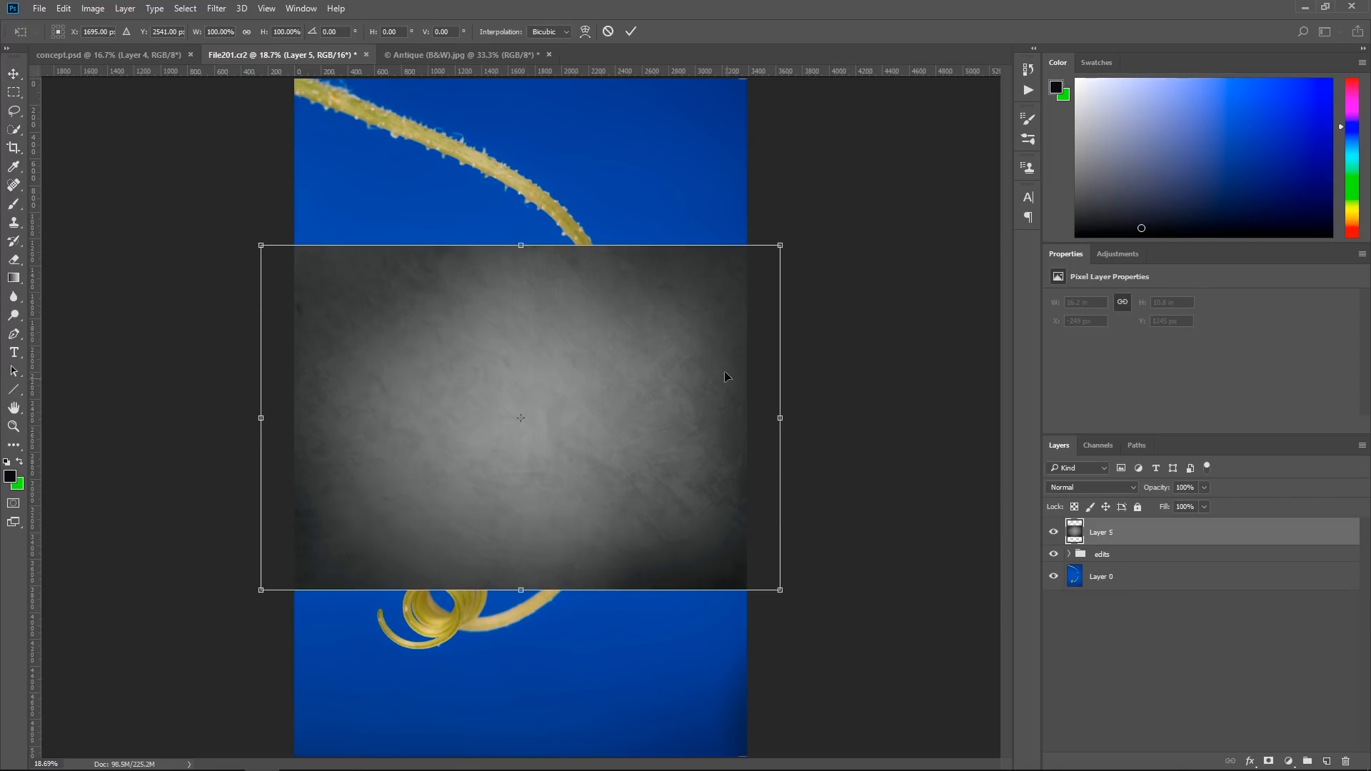
pyautogui.moveTo(680, 225); pyautogui.dragTo(653, 537)
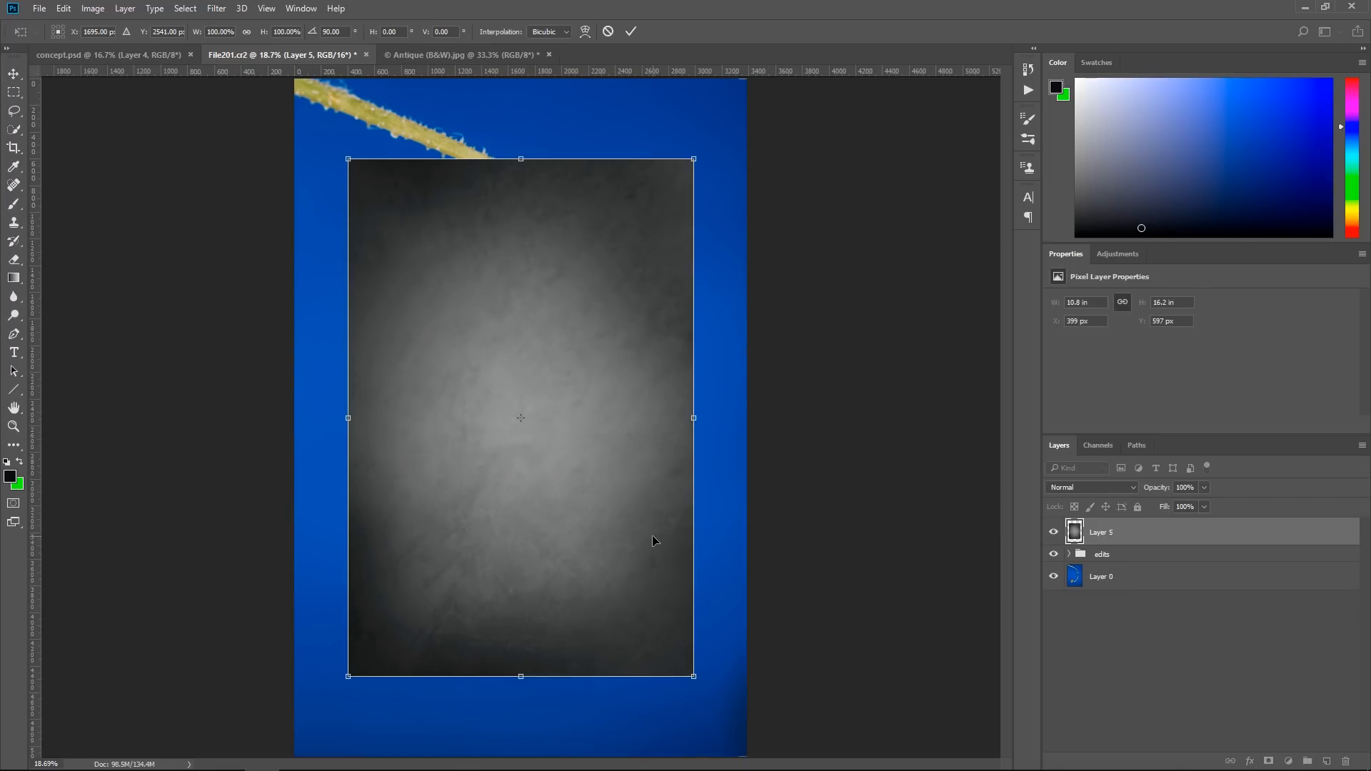
pyautogui.hotkey('ctrl', '-')
pyautogui.hotkey('ctrl', '-')
pyautogui.hotkey('ctrl', '-')
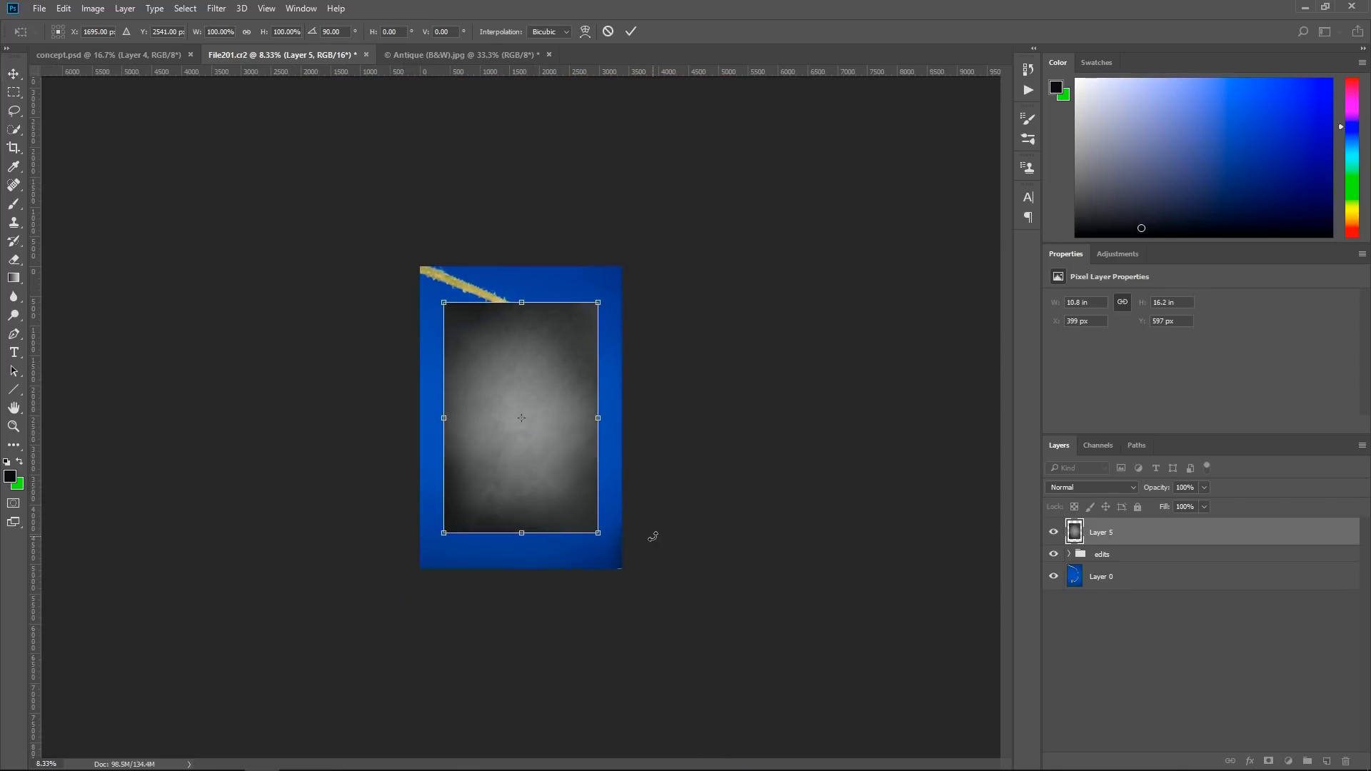
pyautogui.moveTo(444, 303); pyautogui.dragTo(419, 263)
pyautogui.moveTo(598, 533); pyautogui.dragTo(625, 572)
pyautogui.click(632, 31)
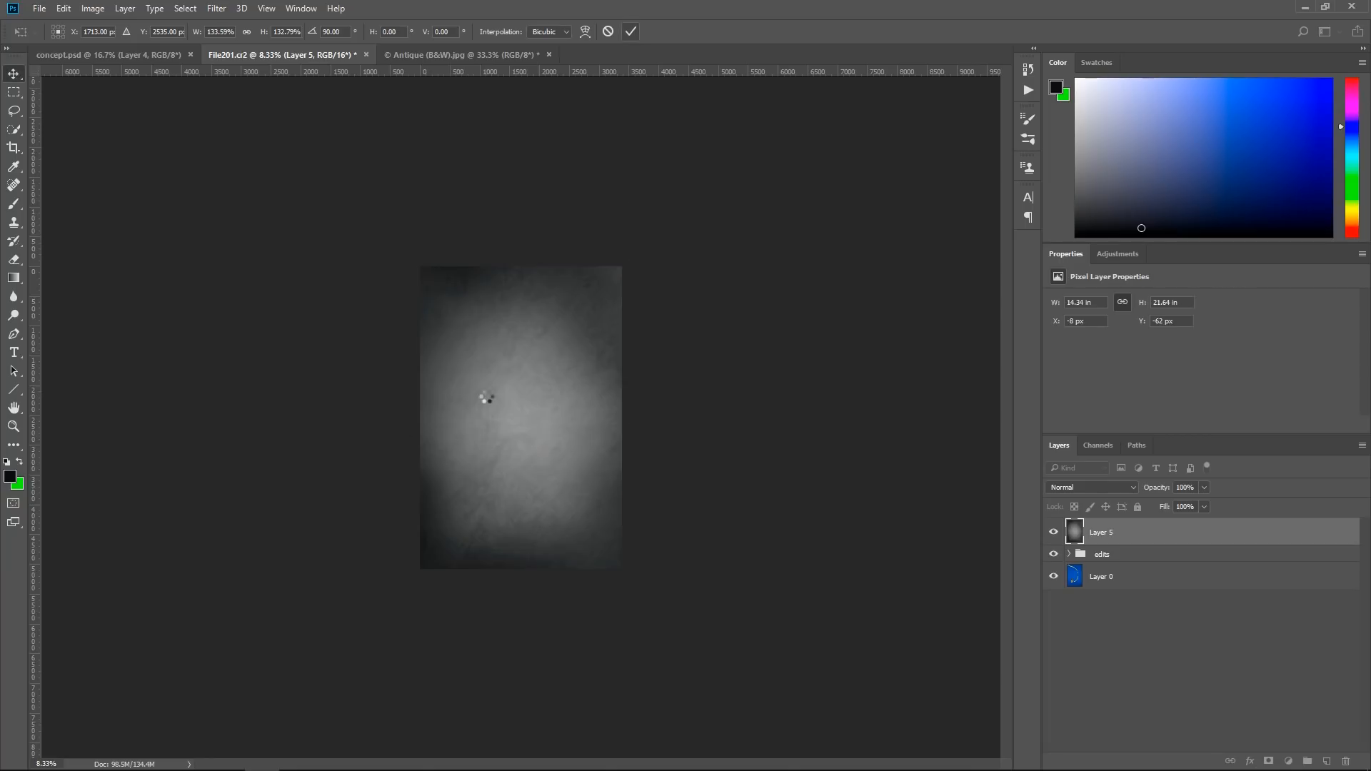
# Set the texture layer's blend mode to Soft Light
pyautogui.click(13, 428)
pyautogui.click(406, 33)
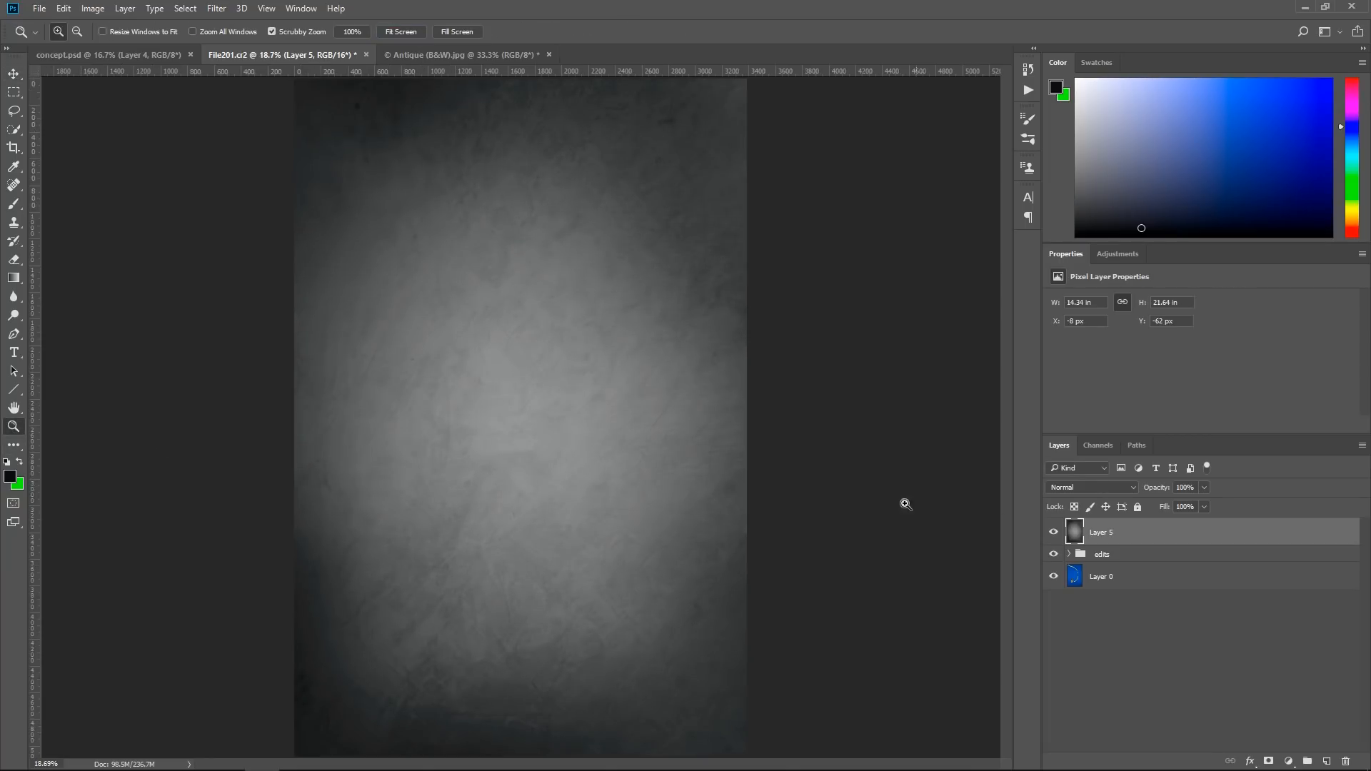
pyautogui.click(1112, 487)
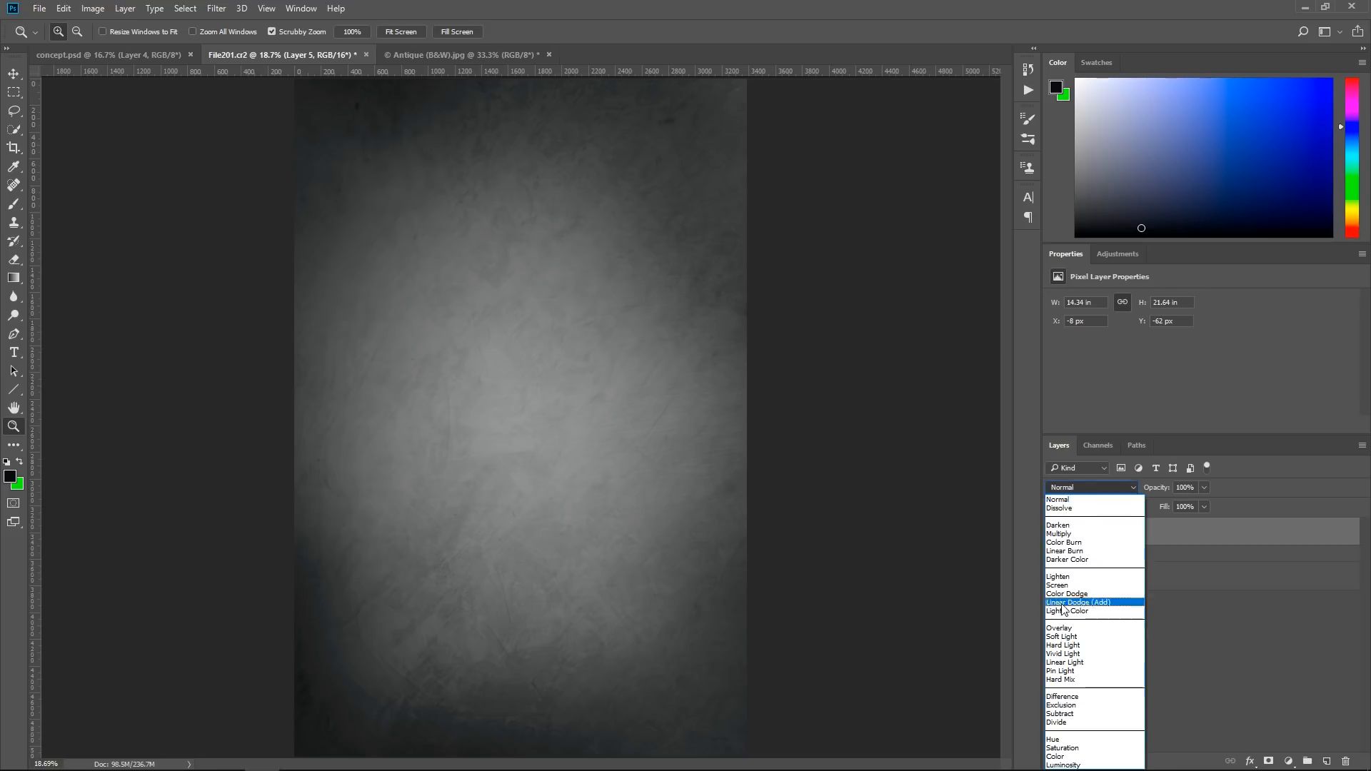
pyautogui.click(1070, 636)
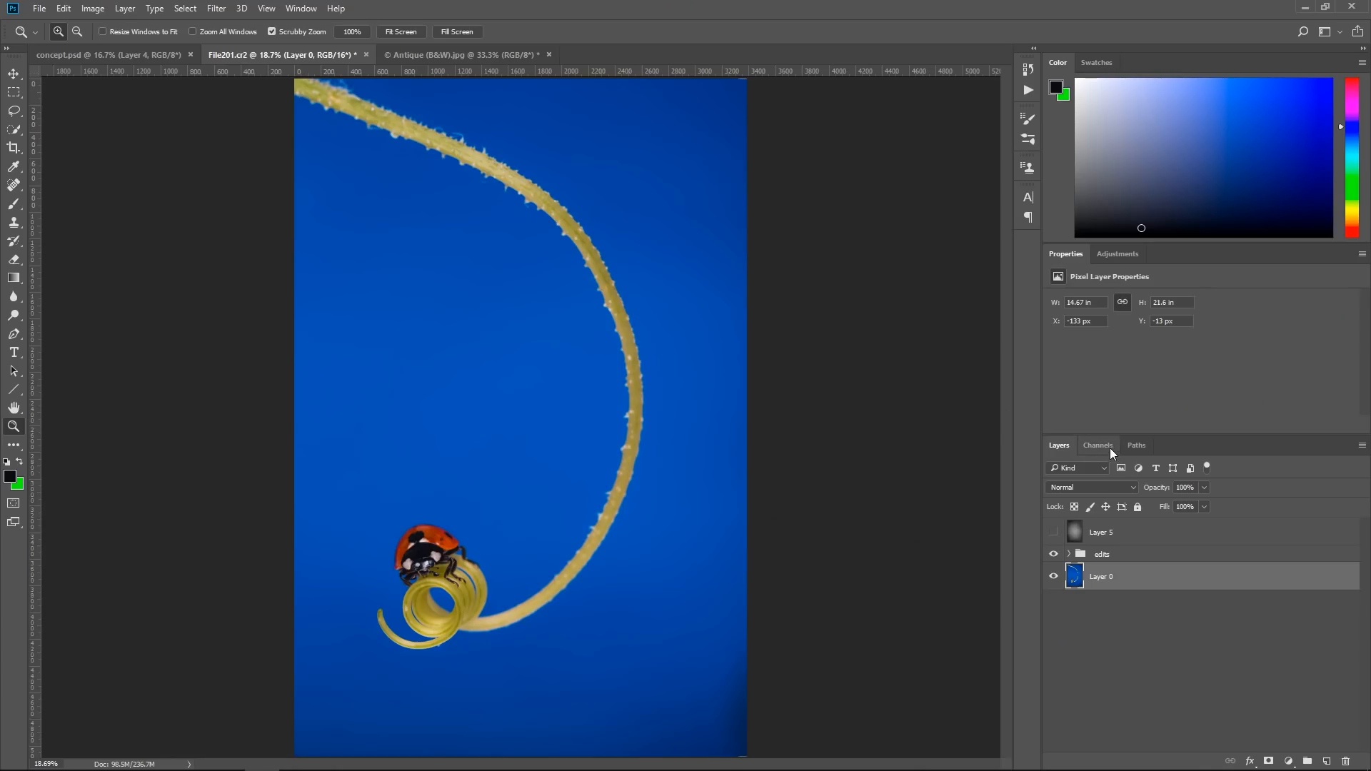
# Compare the photo's red, green and blue channels and duplicate the Red channel
pyautogui.click(1099, 446)
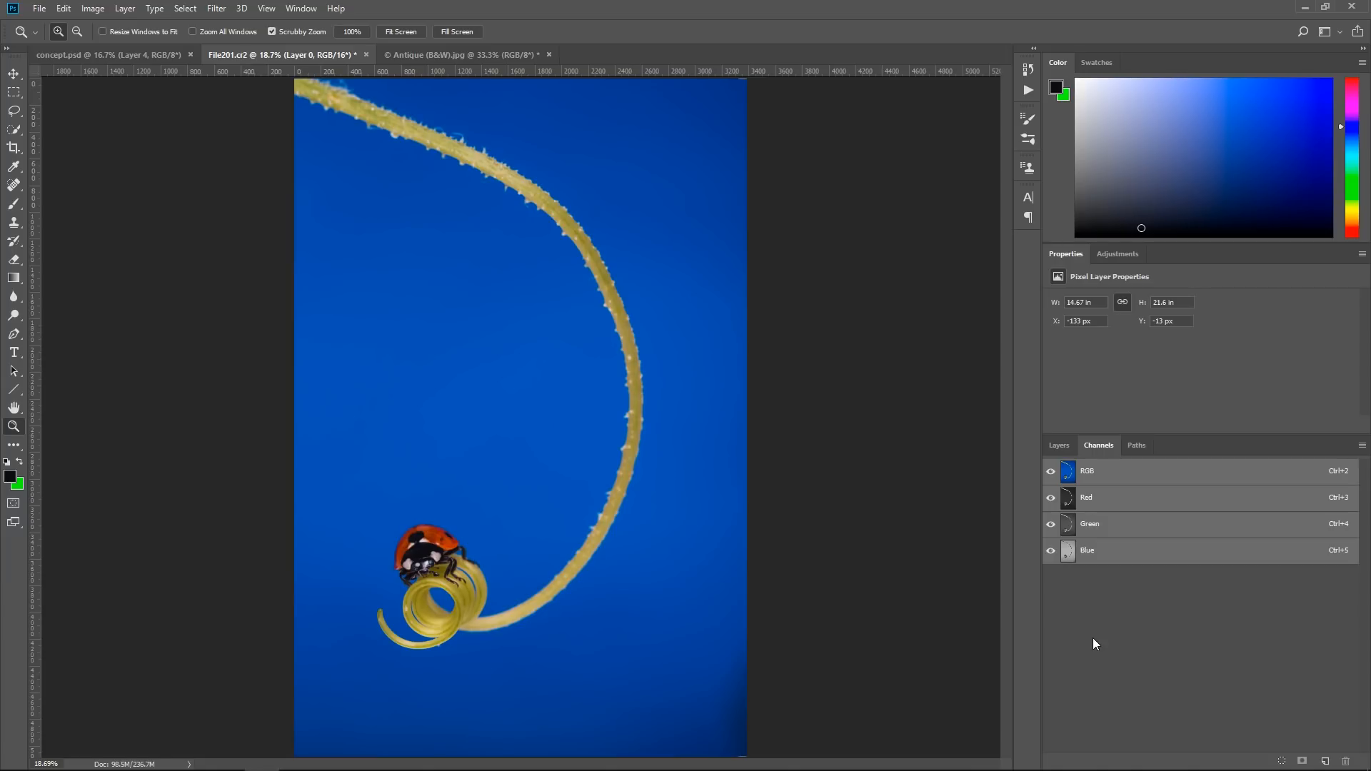
pyautogui.click(1089, 500)
pyautogui.click(1093, 528)
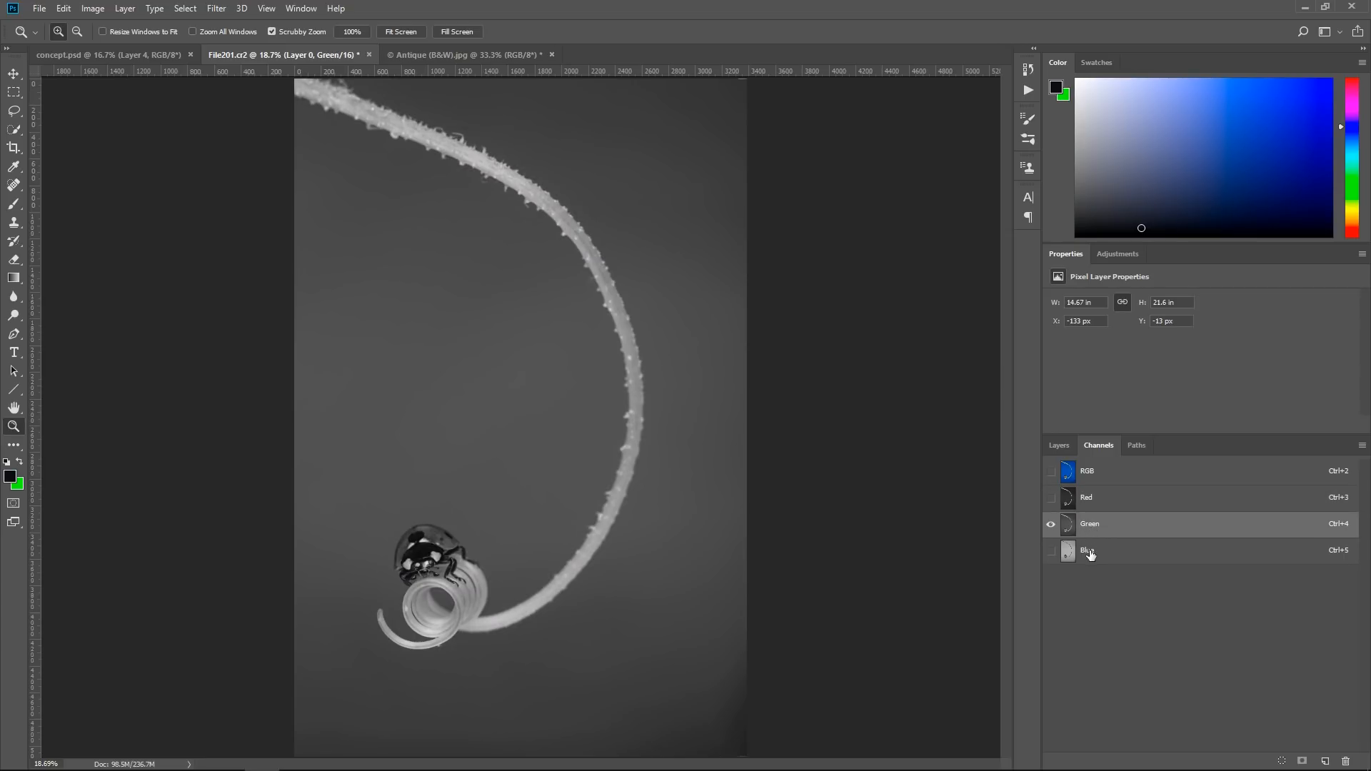
pyautogui.click(1090, 554)
pyautogui.click(1087, 500)
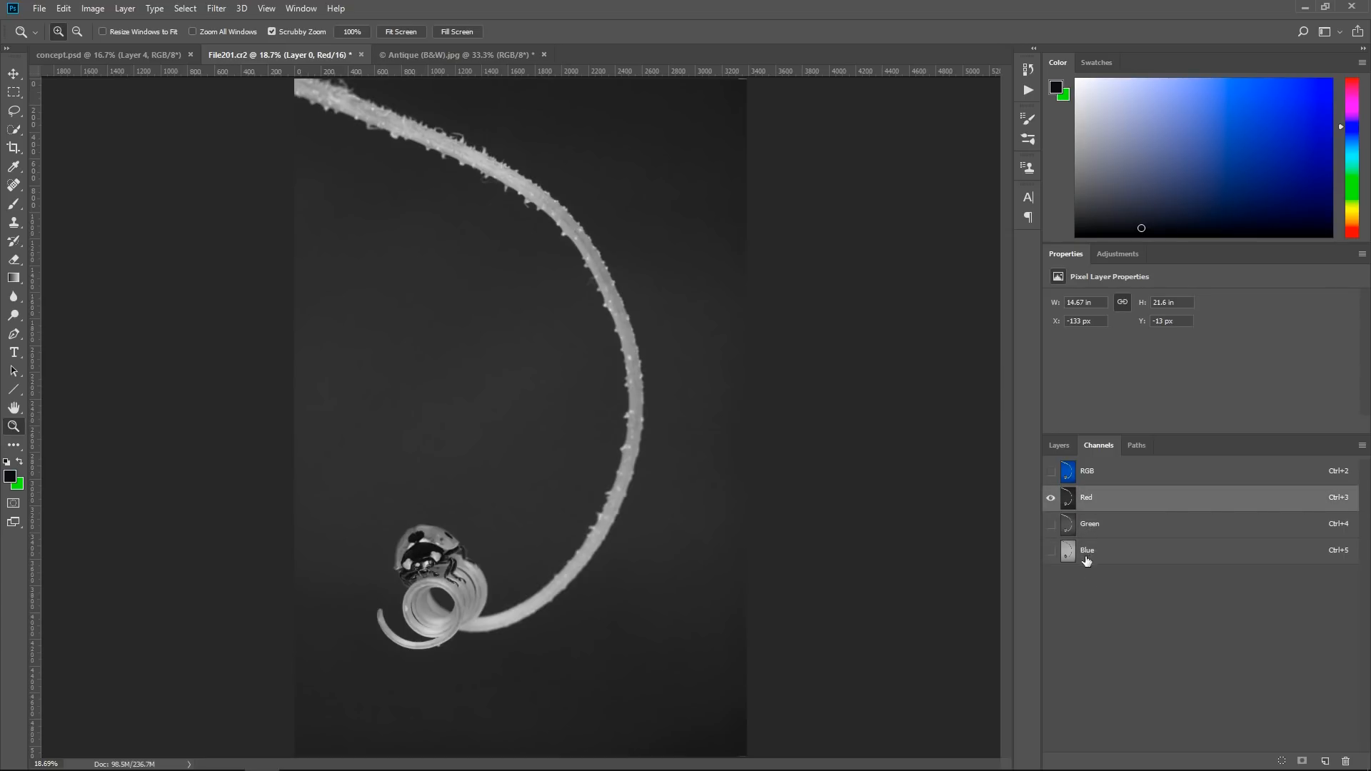
pyautogui.moveTo(1068, 506); pyautogui.dragTo(1323, 761)
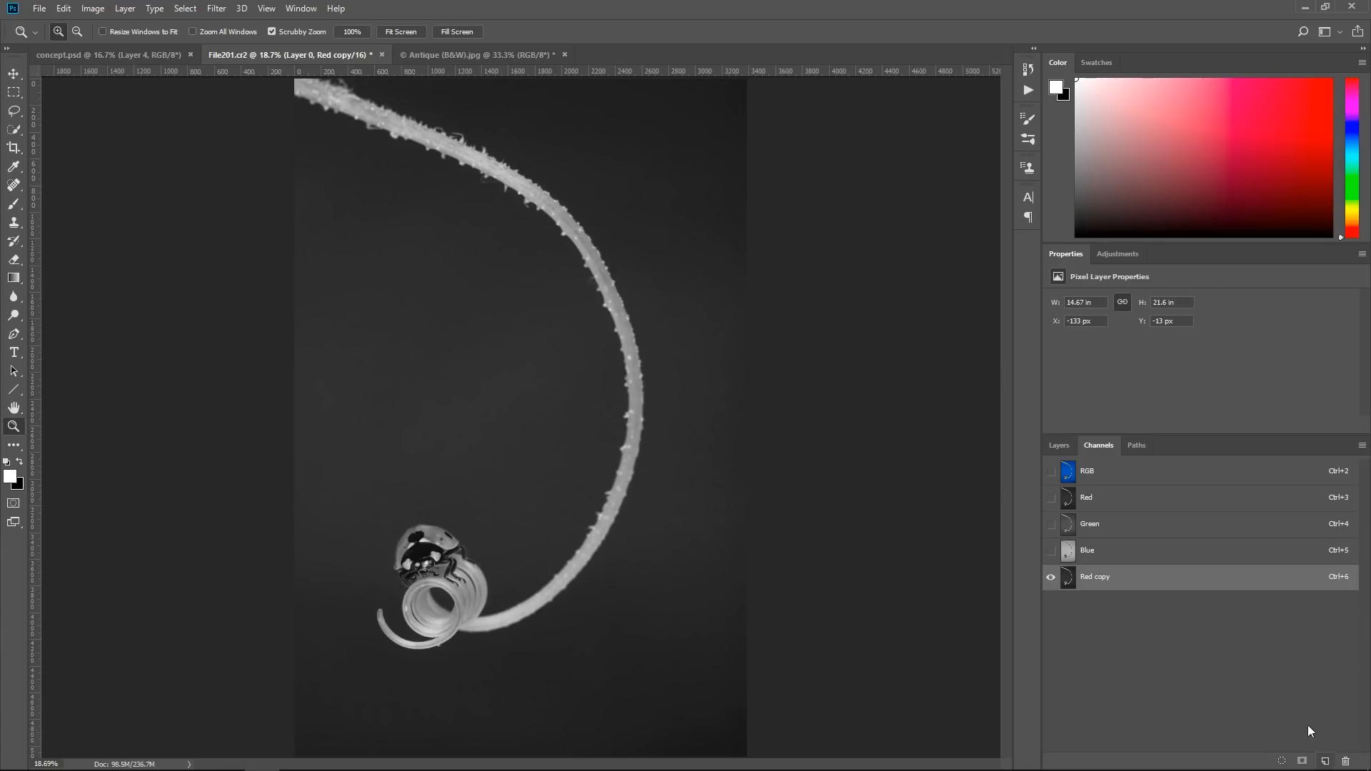
# Apply Levels to the duplicated red channel, raising the black input to 28 and pulling in the white input so the subject turns solid white
pyautogui.click(83, 11)
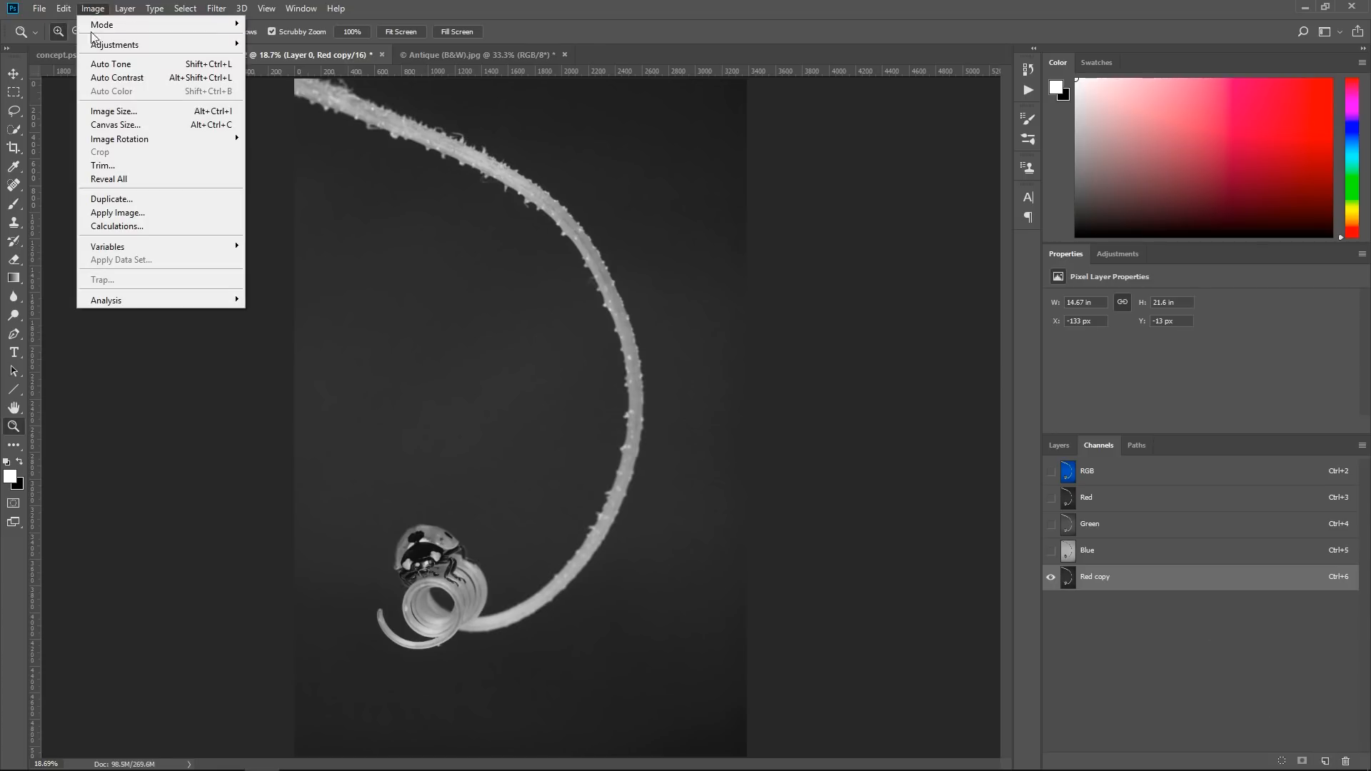
pyautogui.moveTo(118, 49)
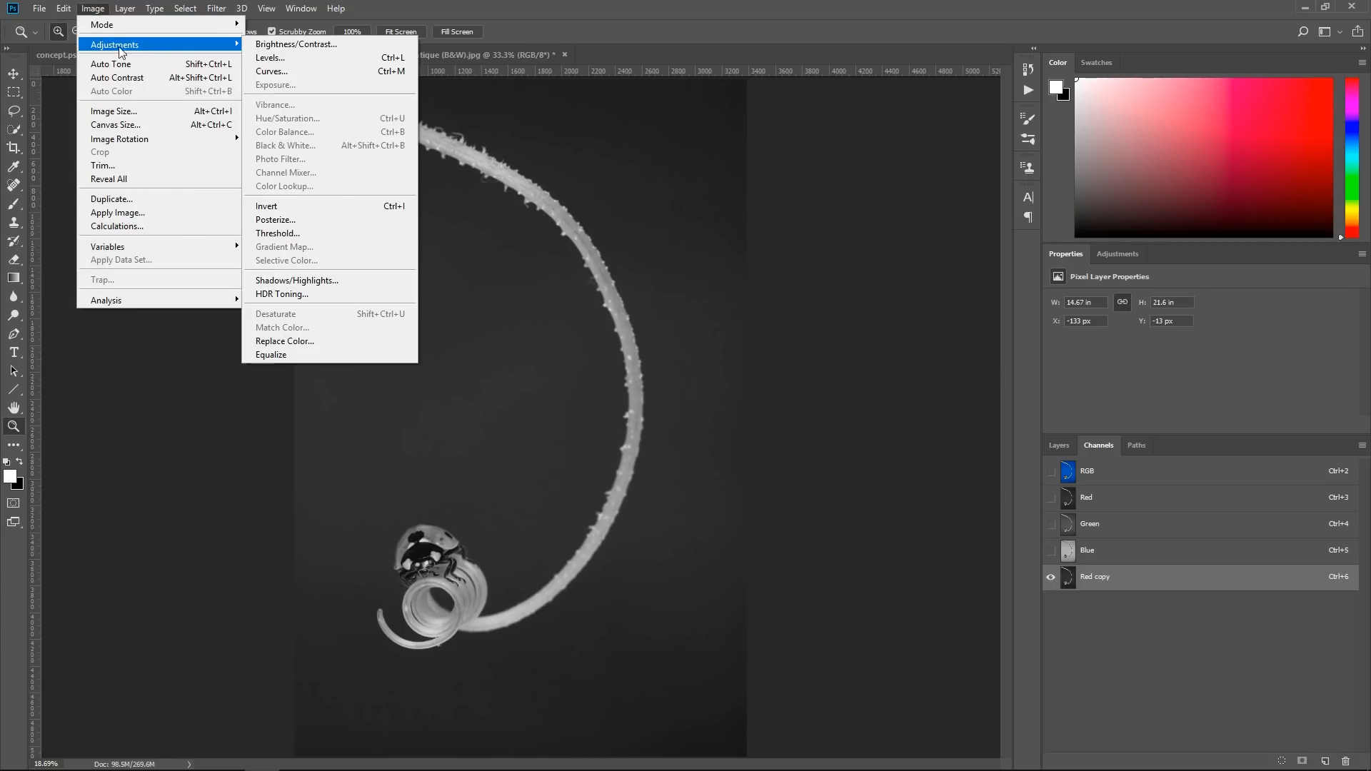
pyautogui.click(307, 62)
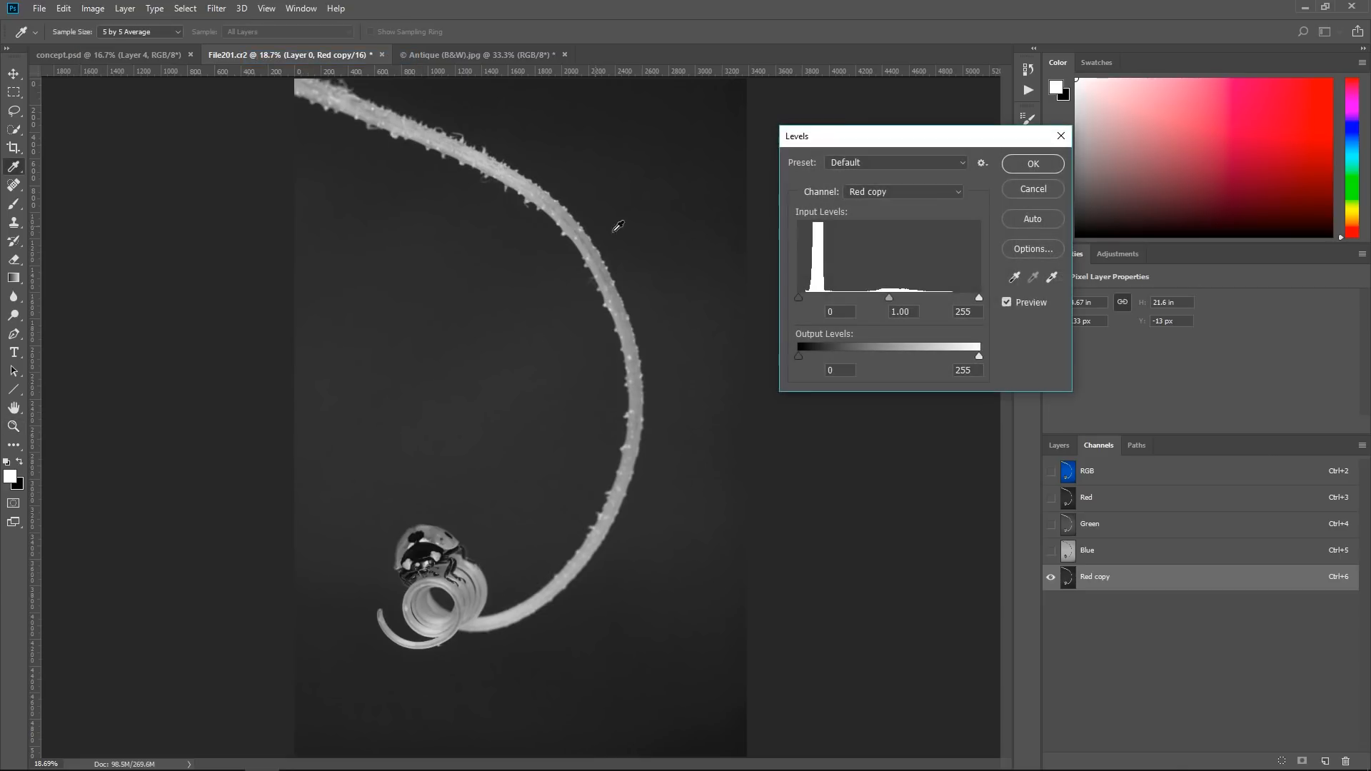
pyautogui.moveTo(803, 297); pyautogui.dragTo(817, 297)
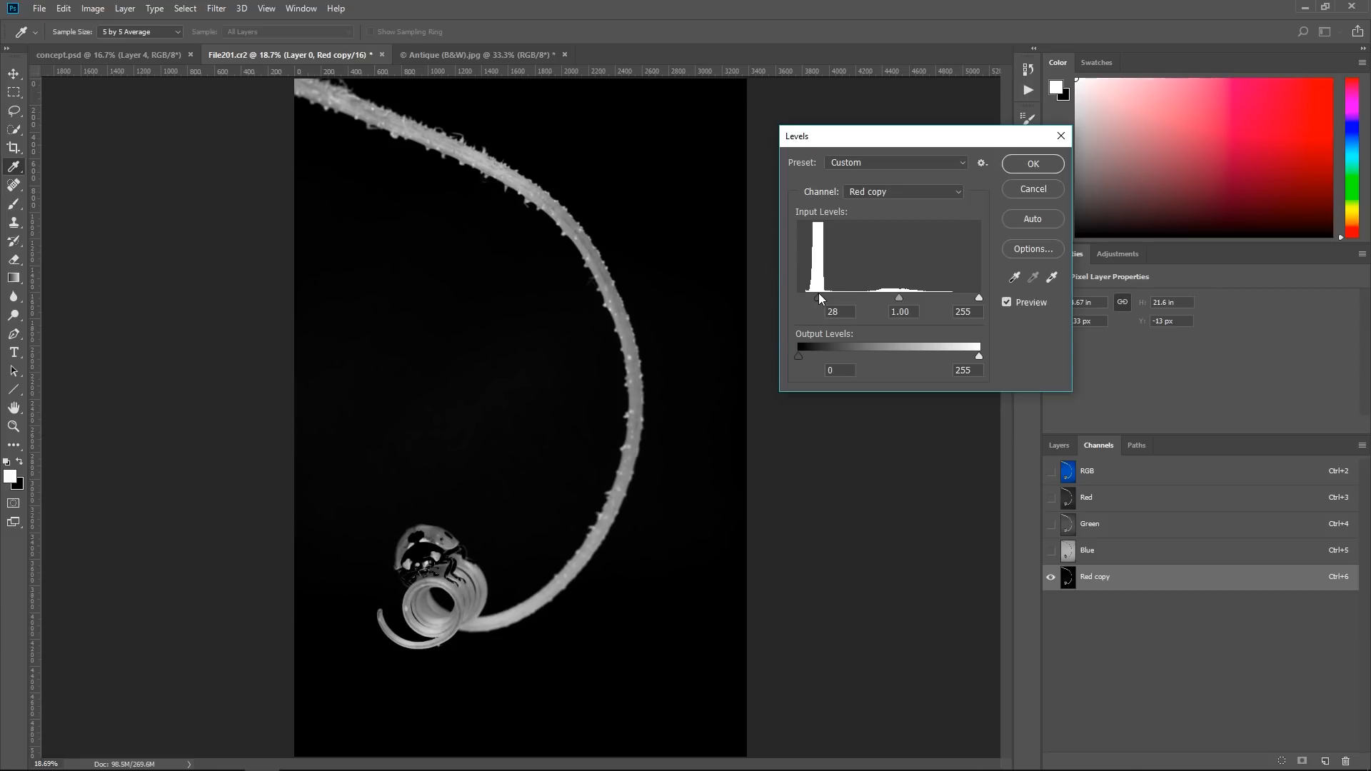
pyautogui.moveTo(978, 297); pyautogui.dragTo(856, 298)
pyautogui.press('z')
pyautogui.click(1020, 166)
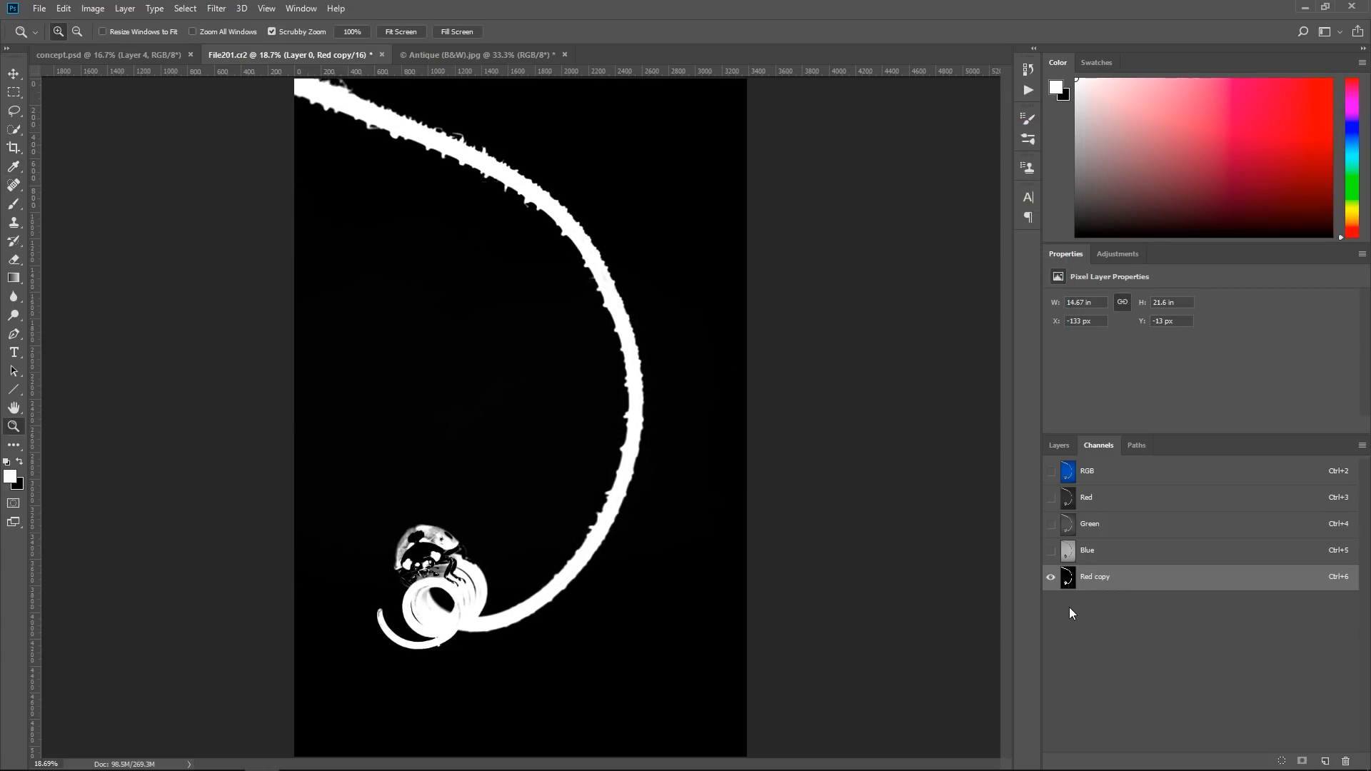
# Load the Red copy channel as a selection and return to the full-colour image and its layers
pyautogui.keyDown('ctrl'); pyautogui.click(1083, 576); pyautogui.keyUp('ctrl')
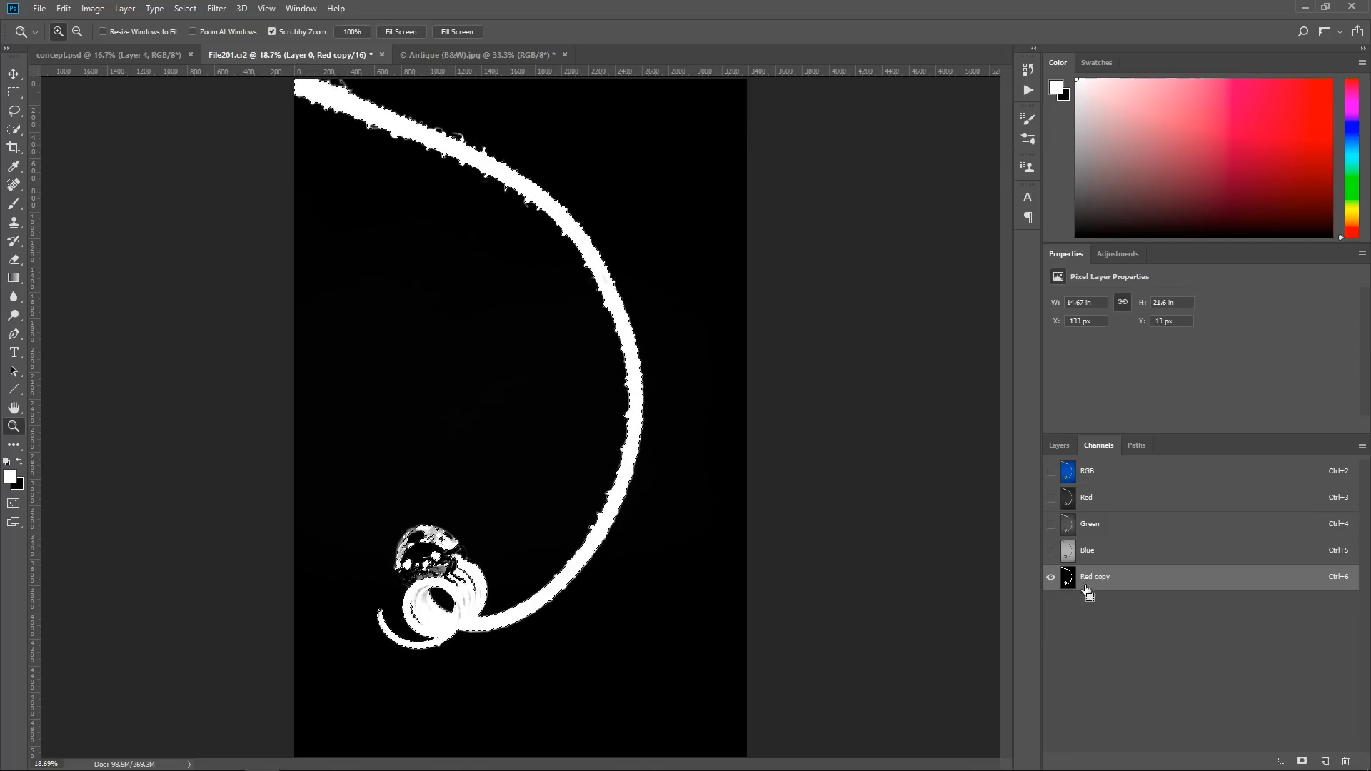
pyautogui.click(1086, 473)
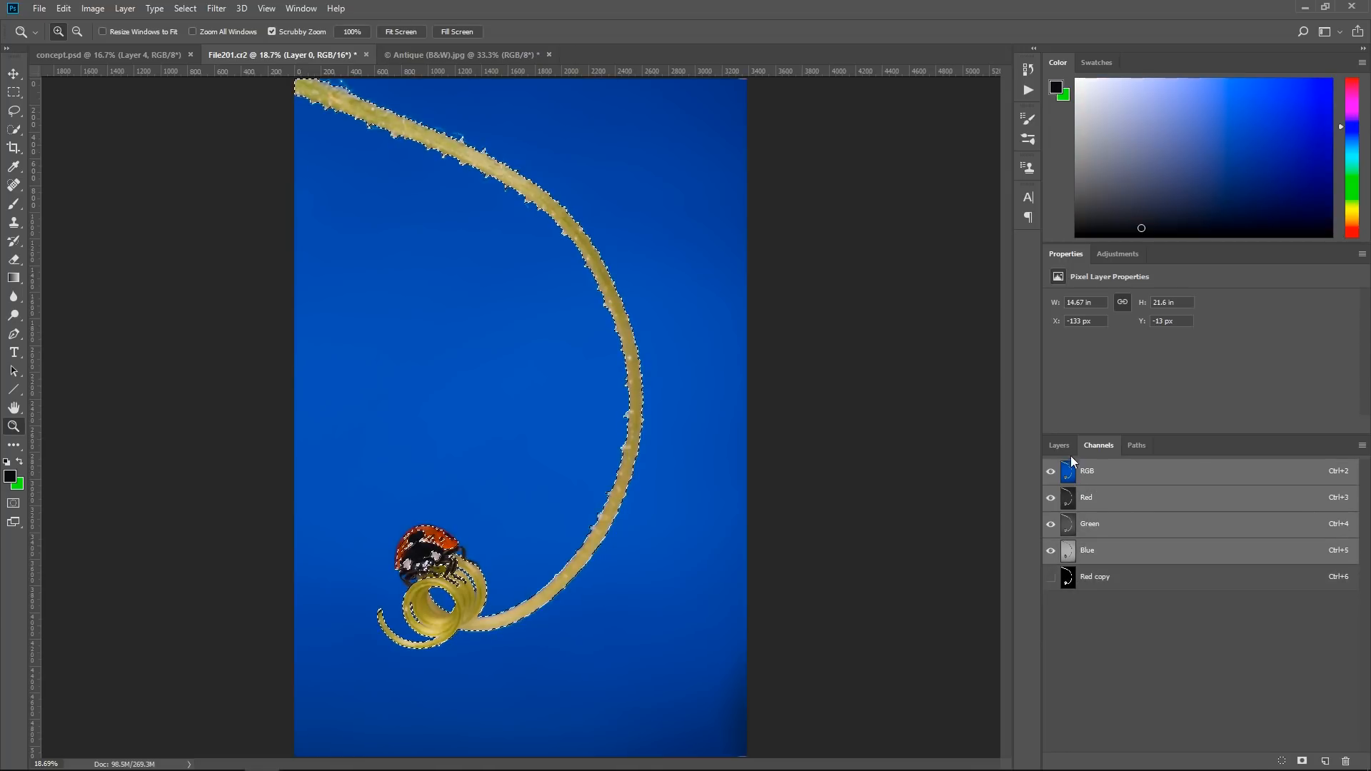
pyautogui.click(1059, 445)
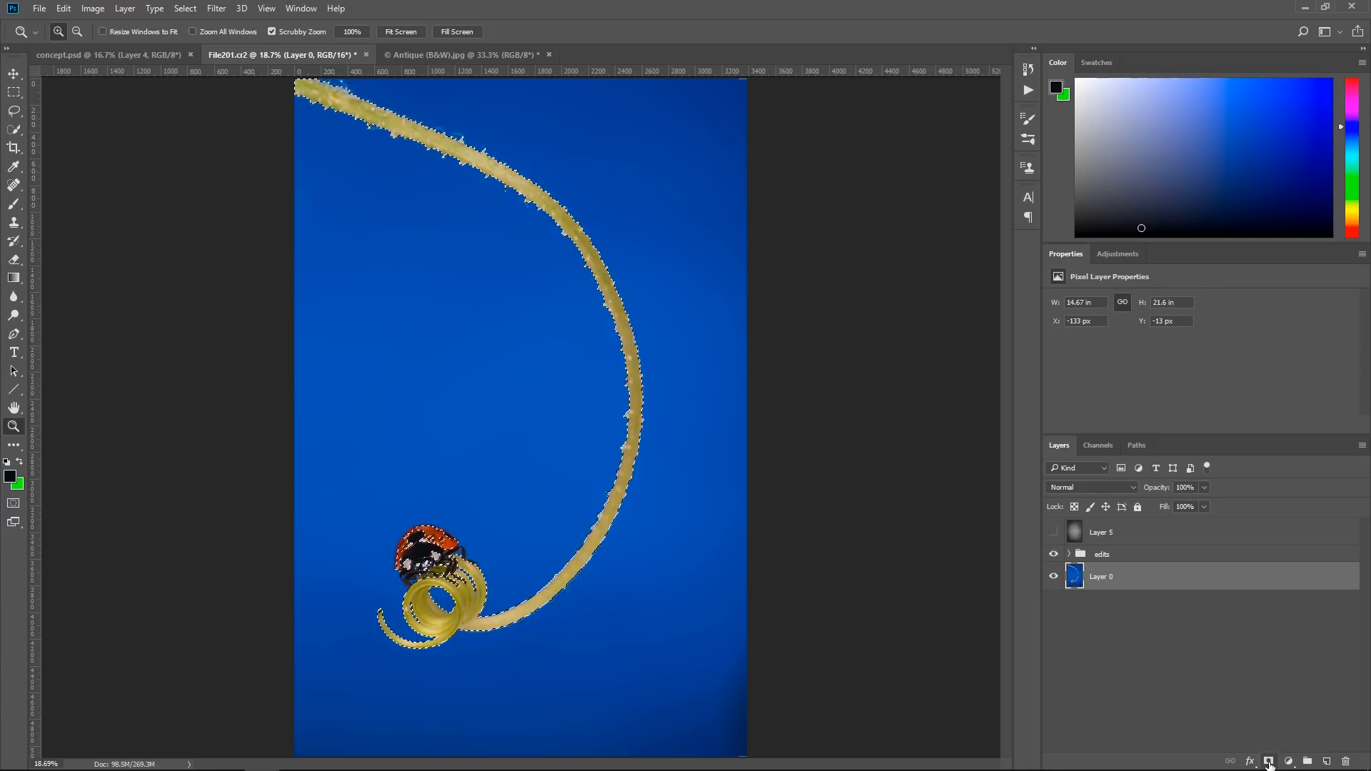
# Make the texture layer visible, mask it from the selection, and invert the mask to keep the texture off the subject
pyautogui.click(1053, 532)
pyautogui.click(1075, 539)
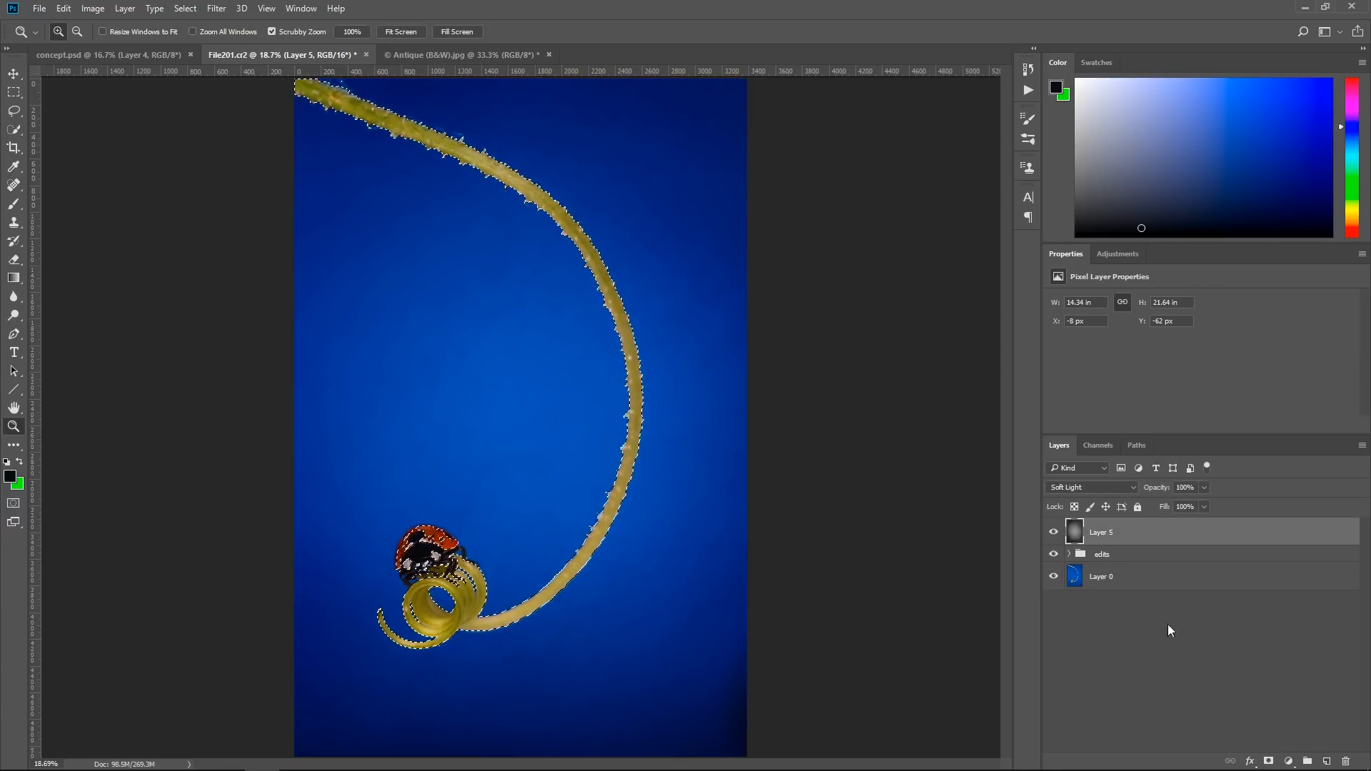
pyautogui.click(1268, 761)
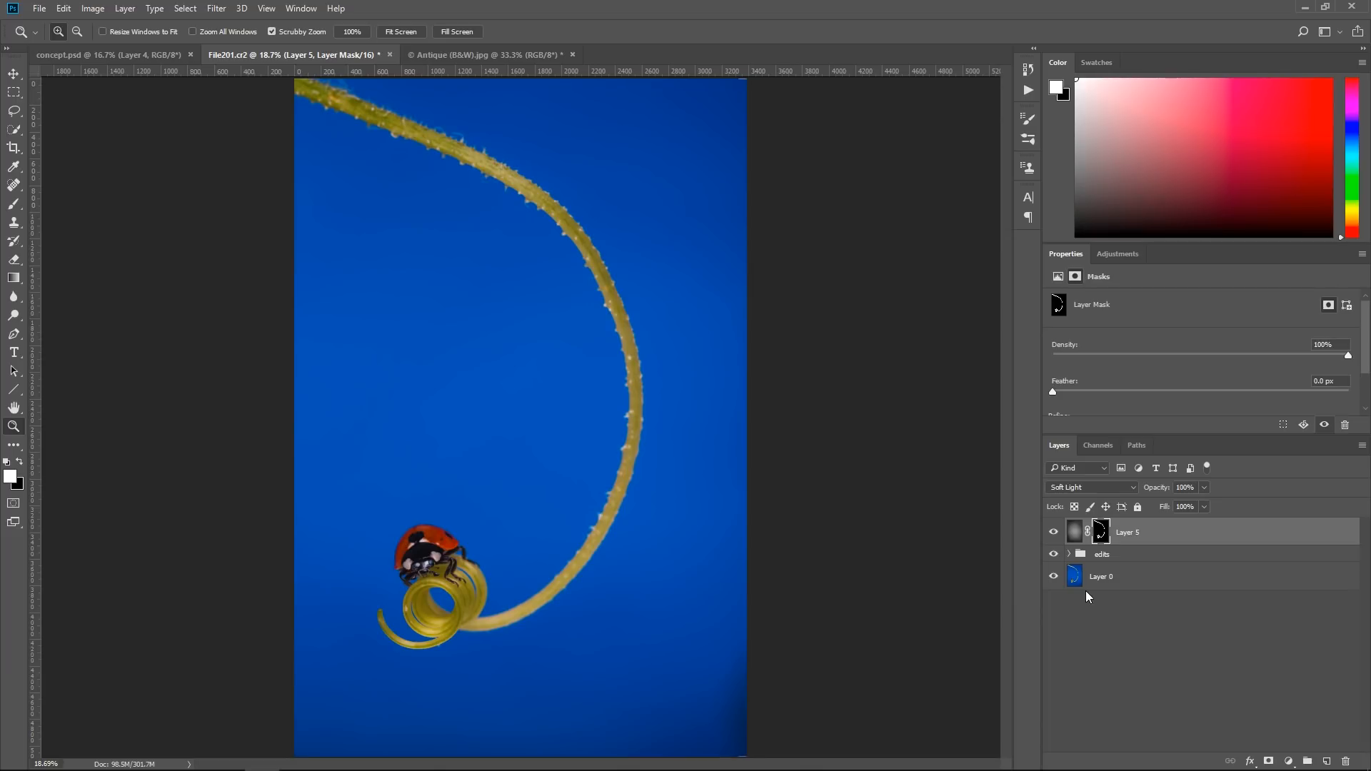
pyautogui.hotkey('ctrl', 'i')
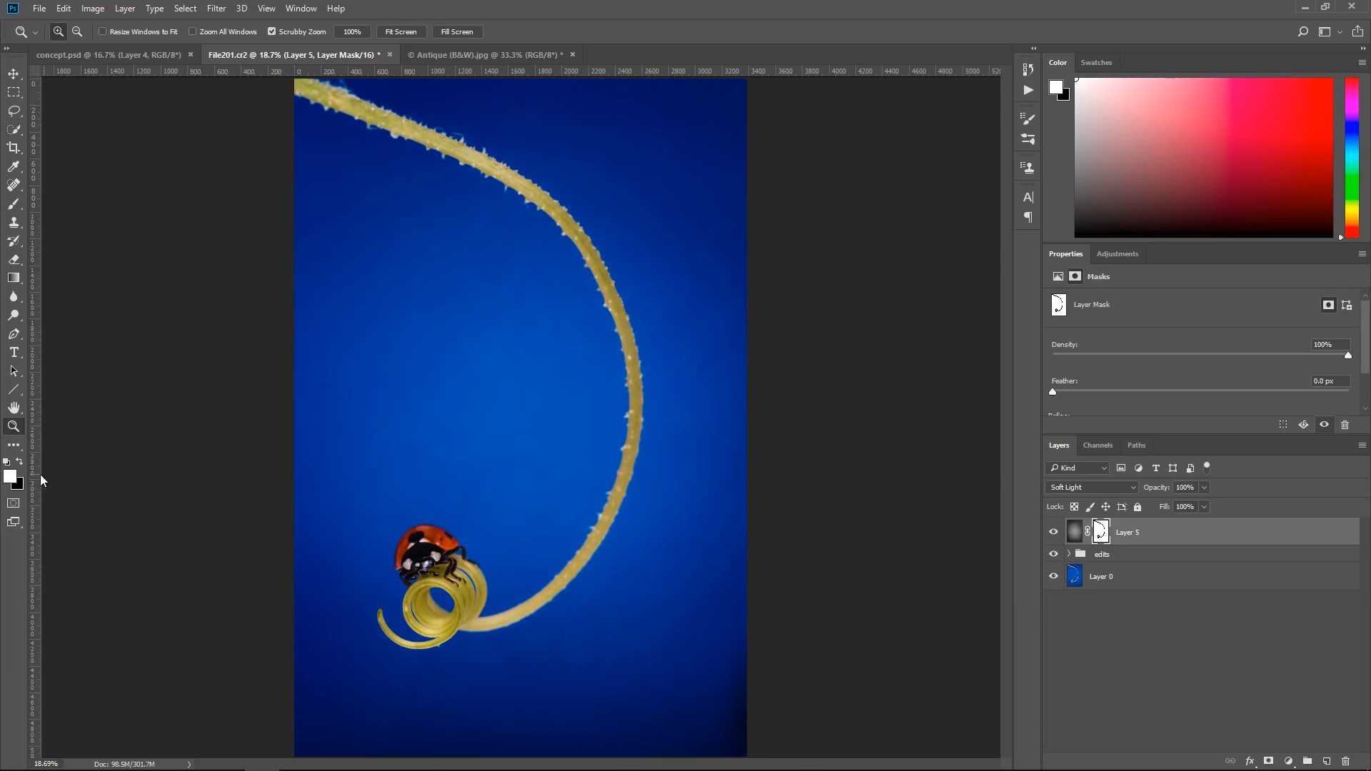
# Compare the ladybird and tendril close up with the texture layer's mask disabled and enabled
pyautogui.moveTo(427, 599); pyautogui.dragTo(497, 631)
pyautogui.moveTo(477, 565); pyautogui.dragTo(513, 566)
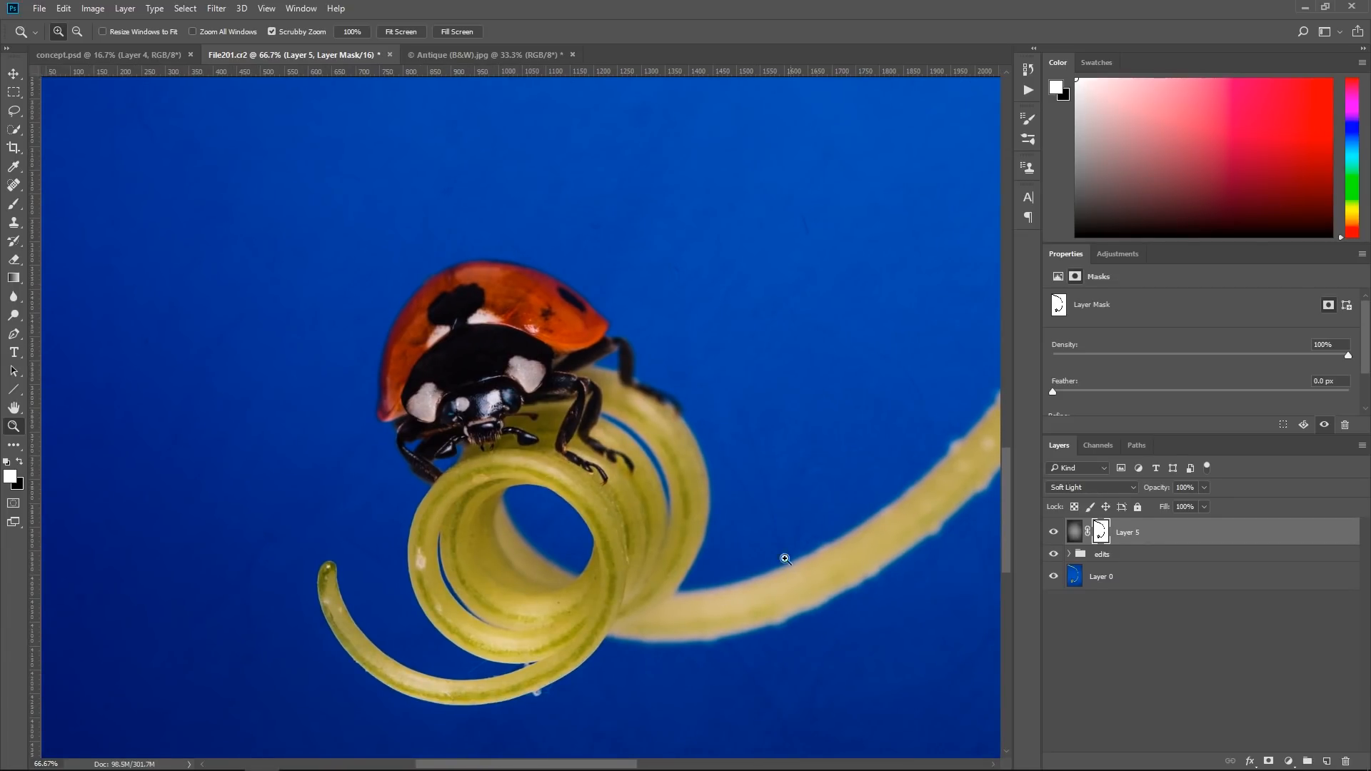
pyautogui.keyDown('shift'); pyautogui.click(1102, 536); pyautogui.keyUp('shift')
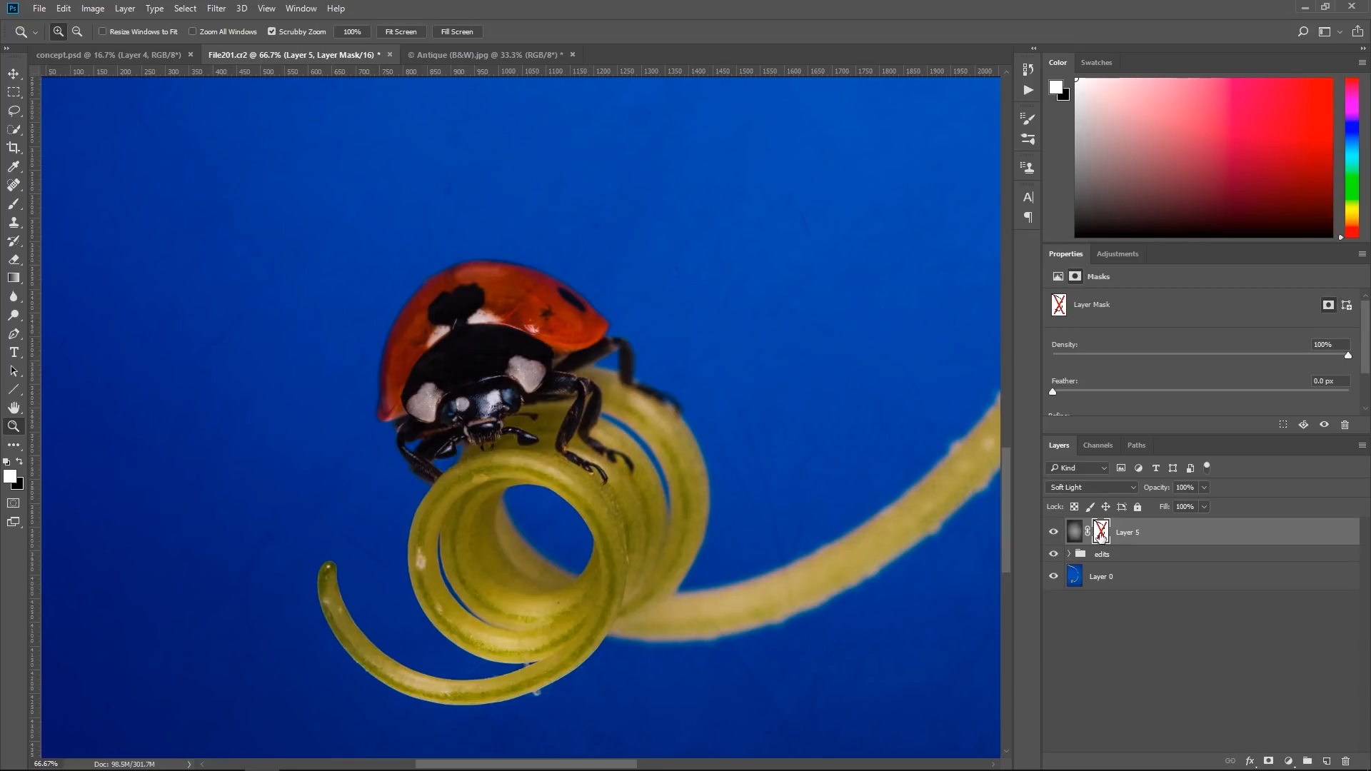
pyautogui.keyDown('shift'); pyautogui.click(1100, 535); pyautogui.keyUp('shift')
pyautogui.keyDown('shift'); pyautogui.click(1100, 536); pyautogui.keyUp('shift')
pyautogui.keyDown('shift'); pyautogui.click(1099, 536); pyautogui.keyUp('shift')
pyautogui.keyDown('shift'); pyautogui.click(1099, 535); pyautogui.keyUp('shift')
pyautogui.keyDown('shift'); pyautogui.click(1098, 536); pyautogui.keyUp('shift')
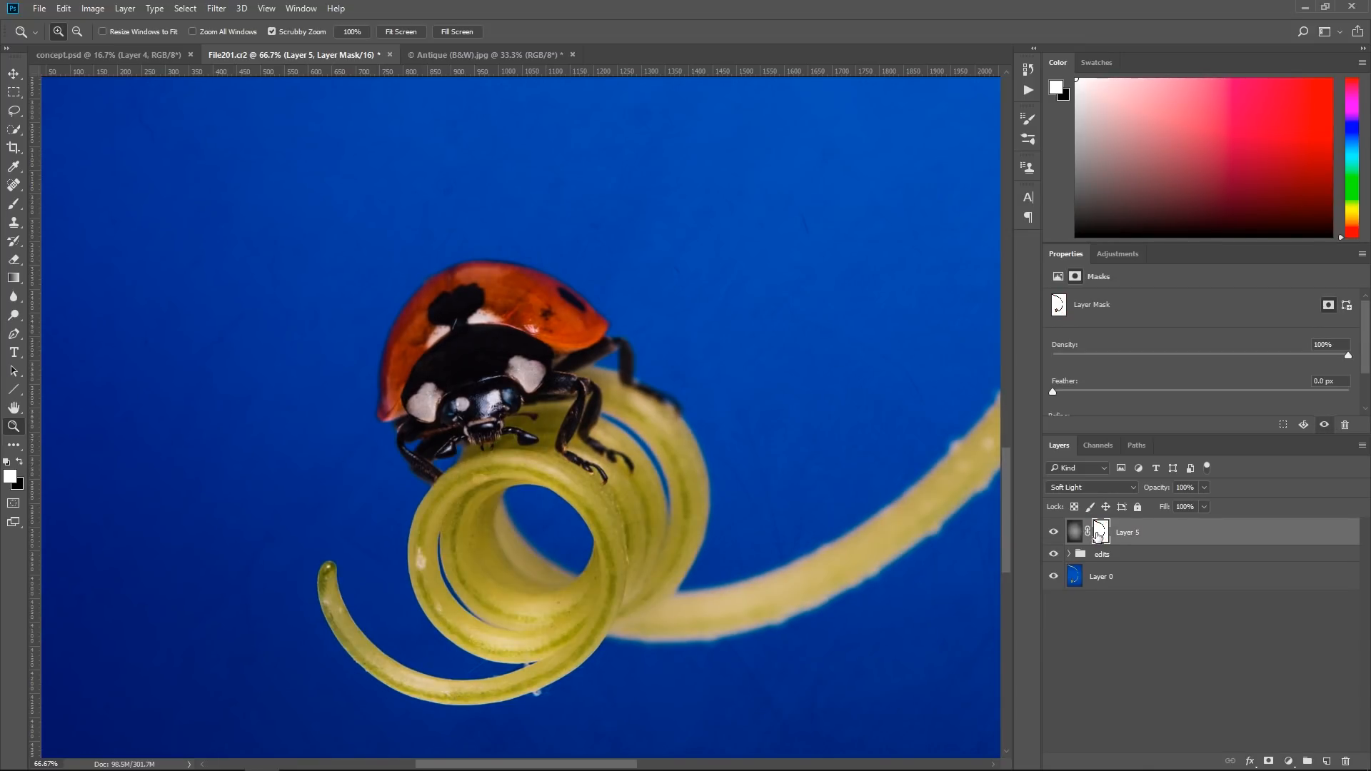
pyautogui.keyDown('shift'); pyautogui.click(1100, 536); pyautogui.keyUp('shift')
pyautogui.keyDown('shift'); pyautogui.click(1100, 535); pyautogui.keyUp('shift')
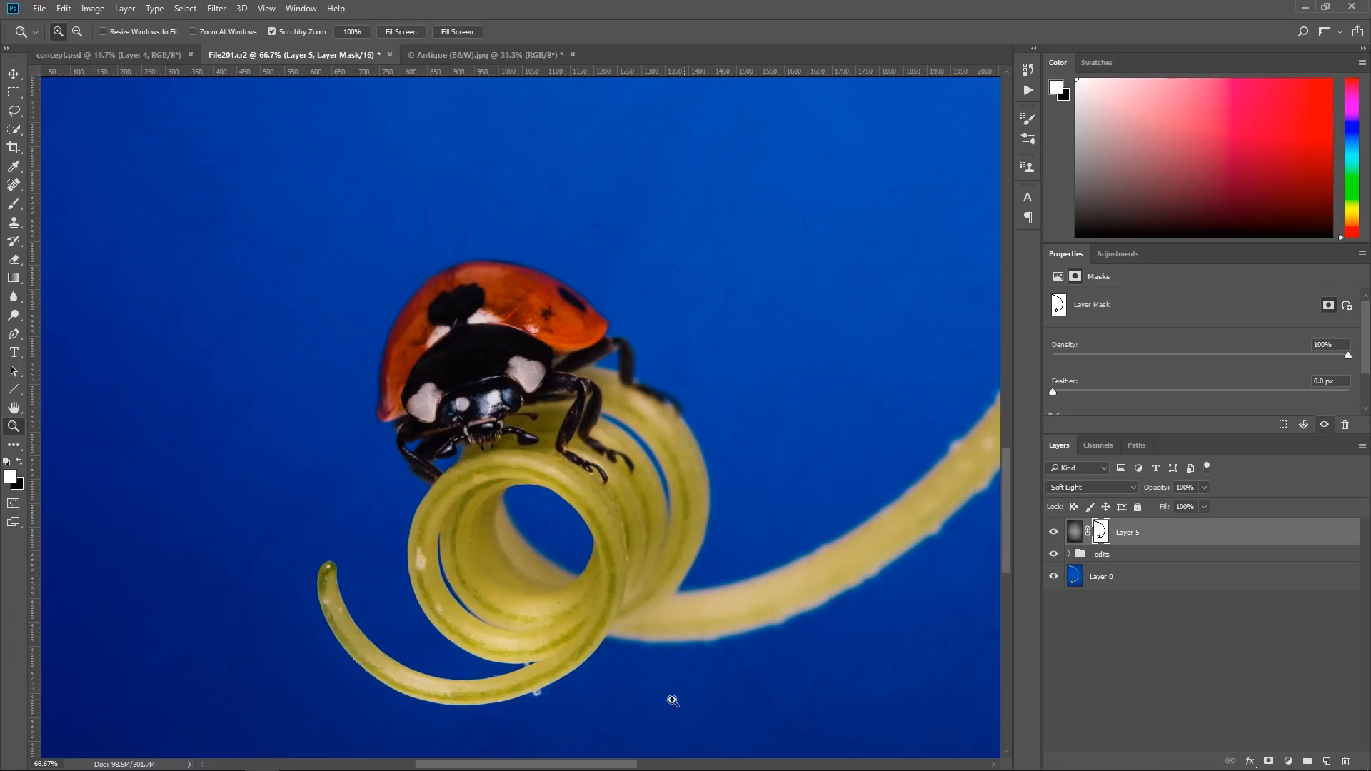
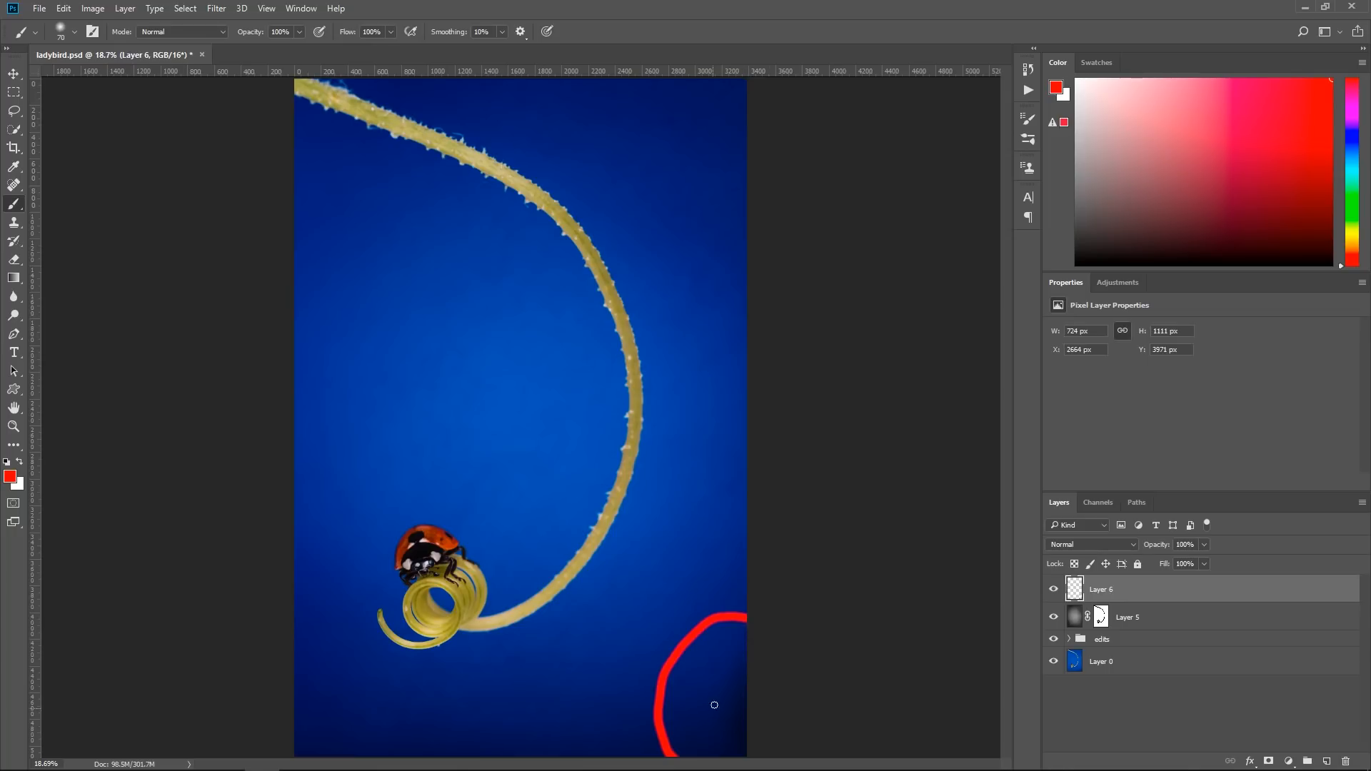
# Mark up the problem areas in red: the dark lower-right corner, the upper stem, the ladybird and the debris beneath the curl
pyautogui.moveTo(726, 692)
pyautogui.mouseDown()
pyautogui.moveTo(692, 733)
pyautogui.moveTo(732, 729)
pyautogui.mouseUp()
pyautogui.moveTo(375, 91)
pyautogui.mouseDown()
pyautogui.moveTo(345, 85)
pyautogui.moveTo(336, 115)
pyautogui.moveTo(545, 221)
pyautogui.moveTo(536, 155)
pyautogui.moveTo(376, 91)
pyautogui.mouseUp()
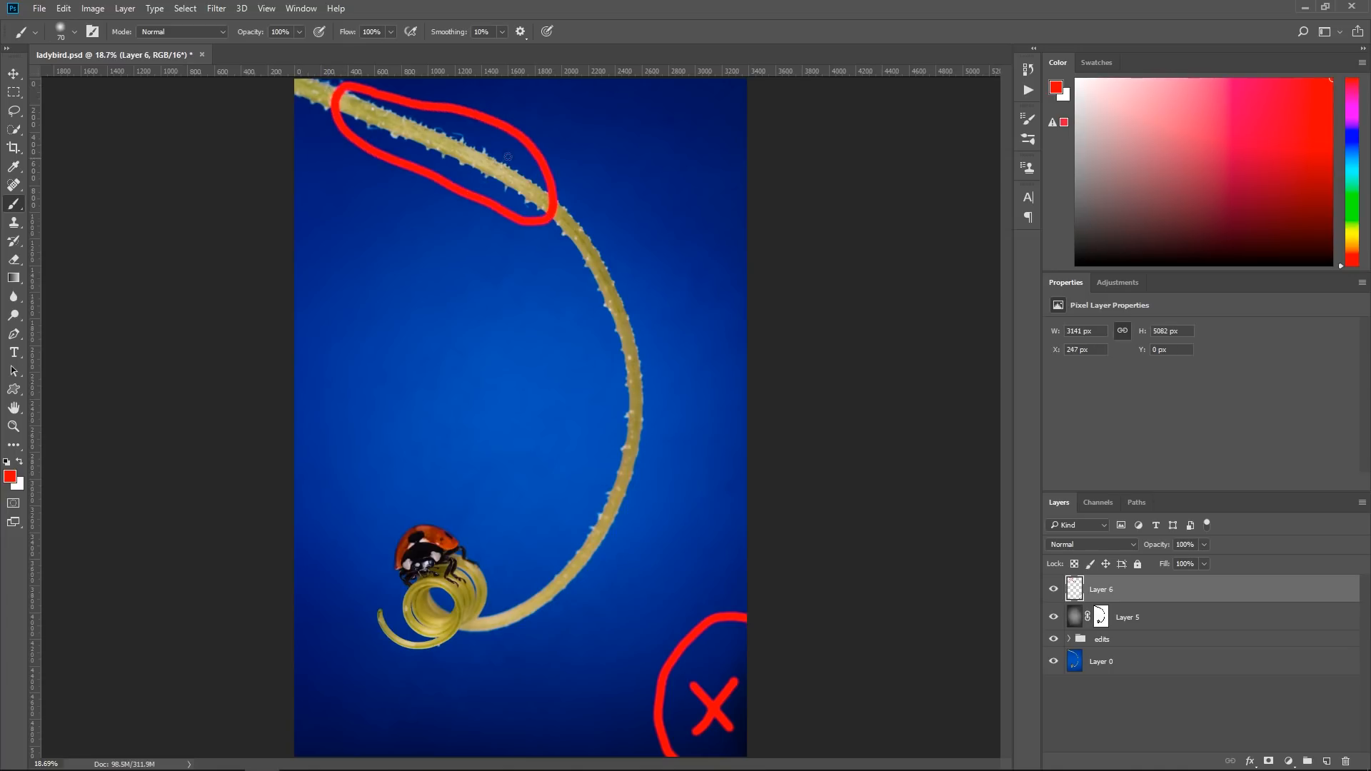
pyautogui.moveTo(487, 148)
pyautogui.mouseDown()
pyautogui.moveTo(445, 145)
pyautogui.moveTo(482, 180)
pyautogui.mouseUp()
pyautogui.moveTo(443, 504)
pyautogui.mouseDown()
pyautogui.moveTo(419, 490)
pyautogui.moveTo(369, 529)
pyautogui.moveTo(390, 599)
pyautogui.moveTo(464, 603)
pyautogui.moveTo(444, 487)
pyautogui.mouseUp()
pyautogui.moveTo(427, 580)
pyautogui.mouseDown()
pyautogui.moveTo(420, 520)
pyautogui.moveTo(406, 544)
pyautogui.mouseUp()
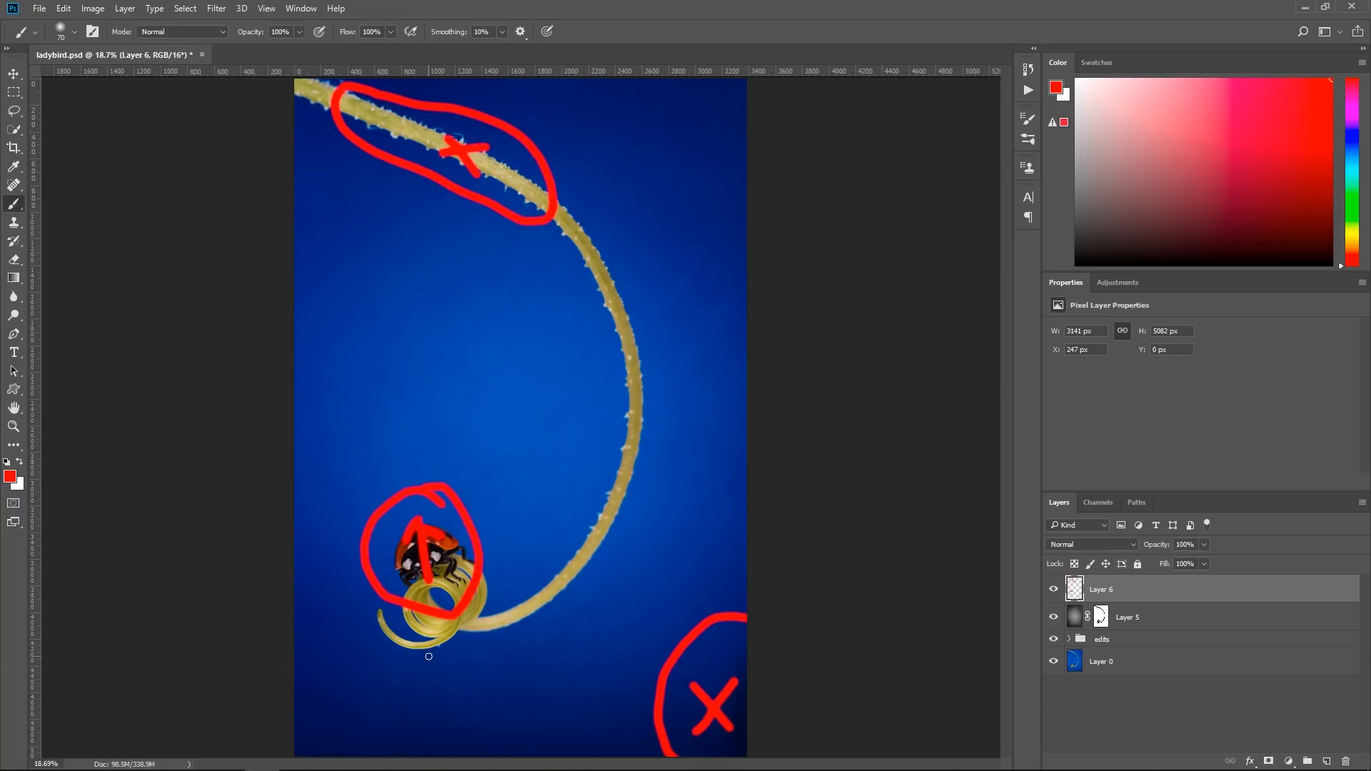
pyautogui.moveTo(415, 644); pyautogui.dragTo(440, 659)
# Examine the debris beneath the tendril's curl close up with the red annotations hidden
pyautogui.click(12, 426)
pyautogui.moveTo(414, 649); pyautogui.dragTo(527, 642)
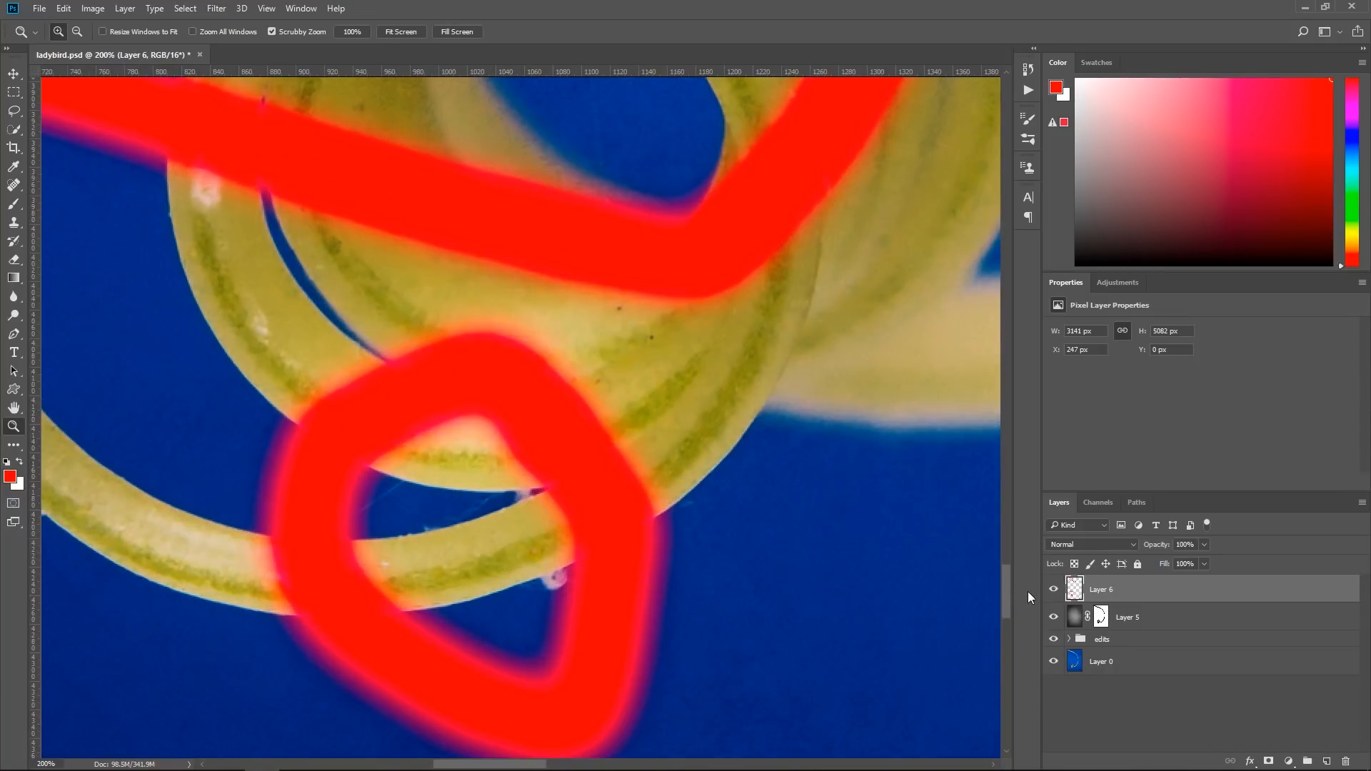
pyautogui.click(1053, 589)
pyautogui.keyDown('alt'); pyautogui.click(571, 599); pyautogui.keyUp('alt')
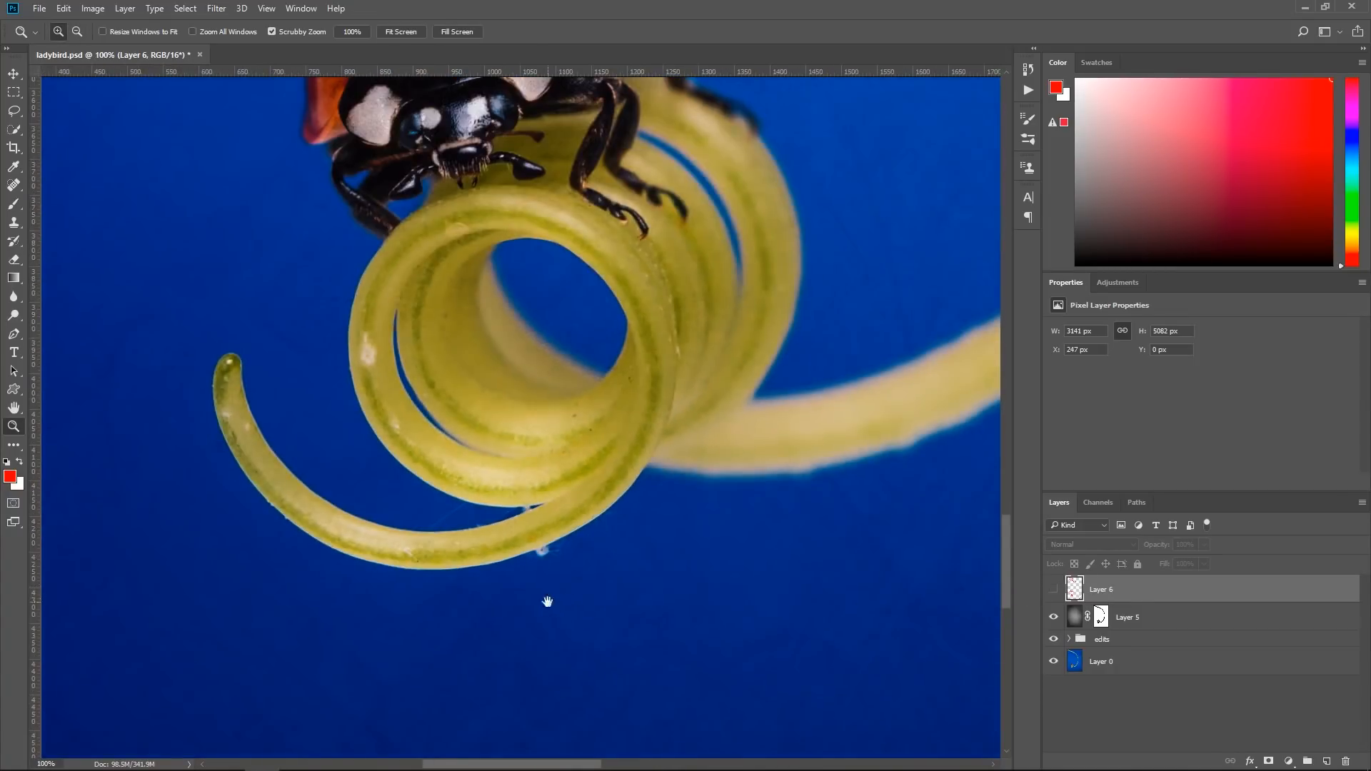
pyautogui.moveTo(547, 602); pyautogui.dragTo(645, 537)
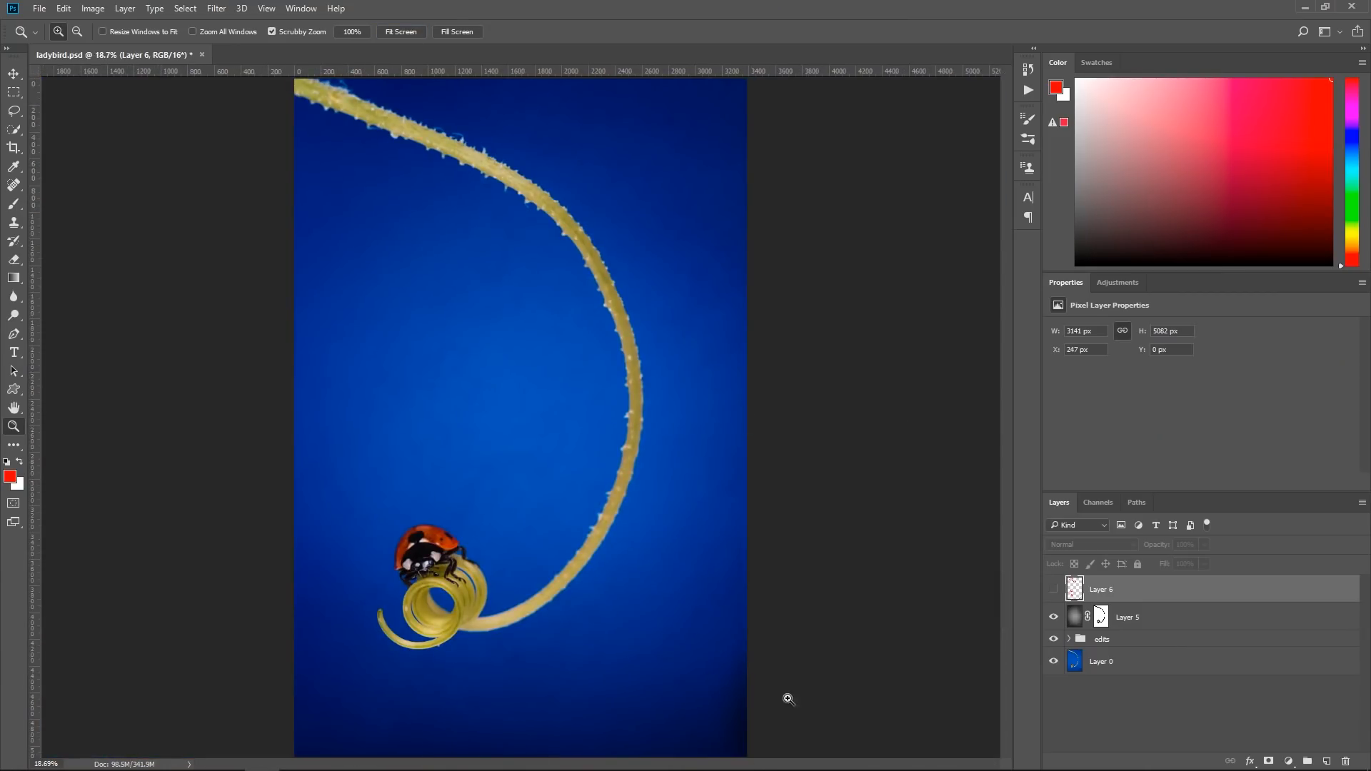
# Show the red annotation layer again and delete it
pyautogui.click(1054, 590)
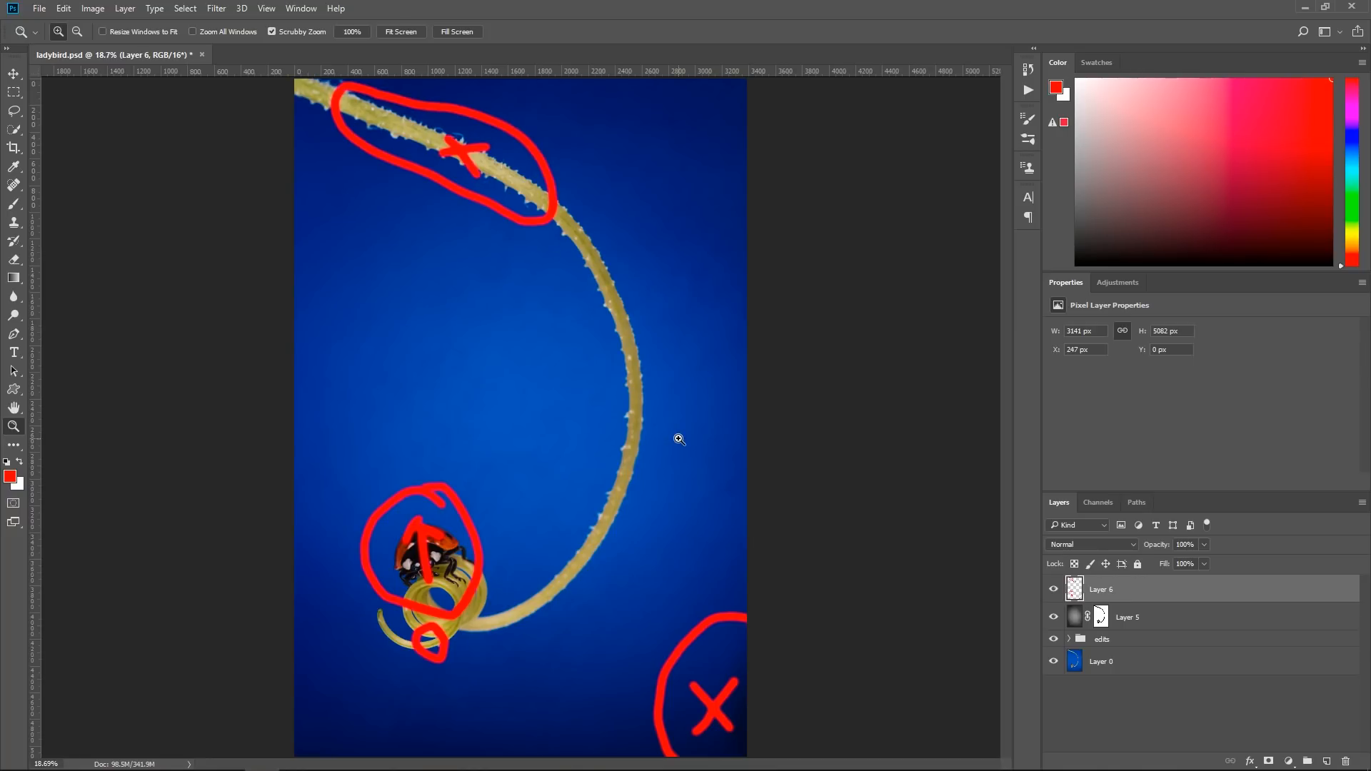
pyautogui.moveTo(1097, 598)
pyautogui.mouseDown()
pyautogui.moveTo(1214, 743)
pyautogui.moveTo(1345, 761)
pyautogui.mouseUp()
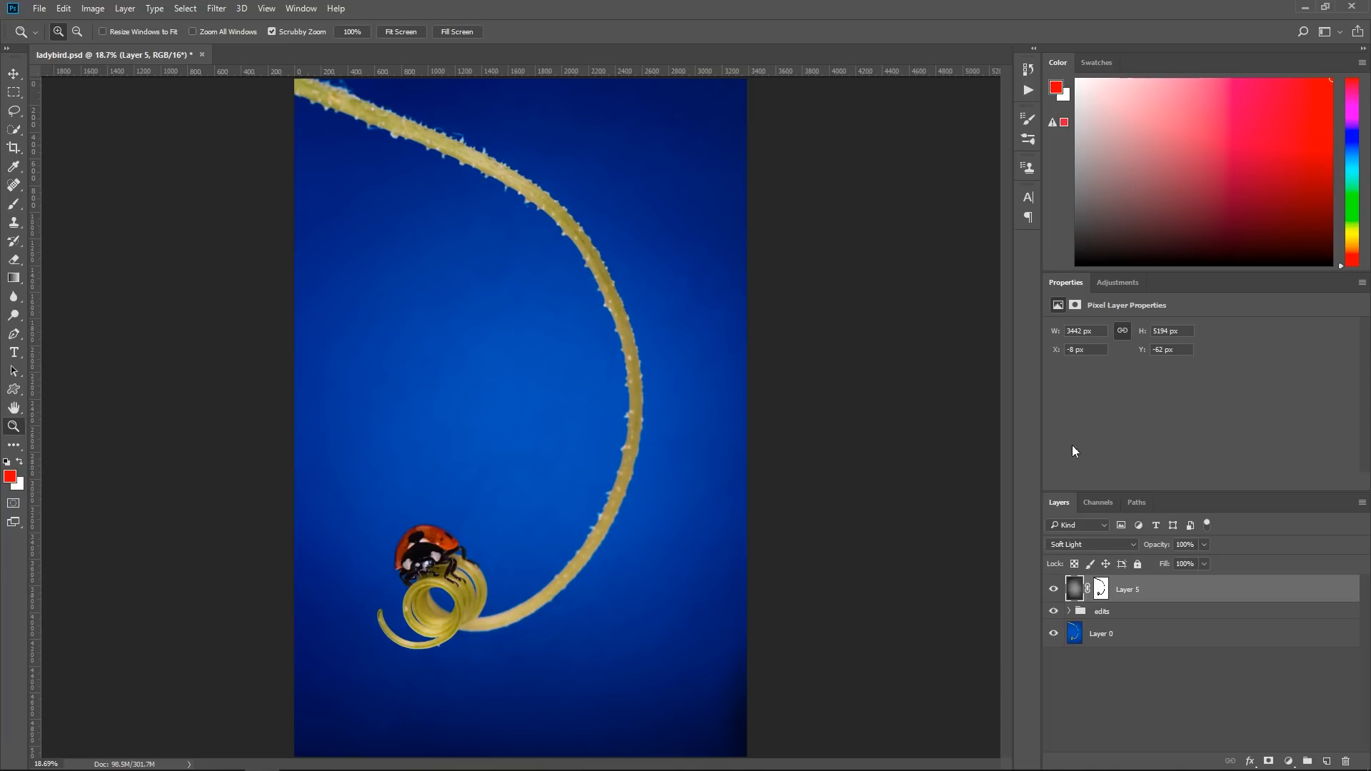
# Hide the texture layer and add an empty layer directly above the edits group
pyautogui.click(1052, 590)
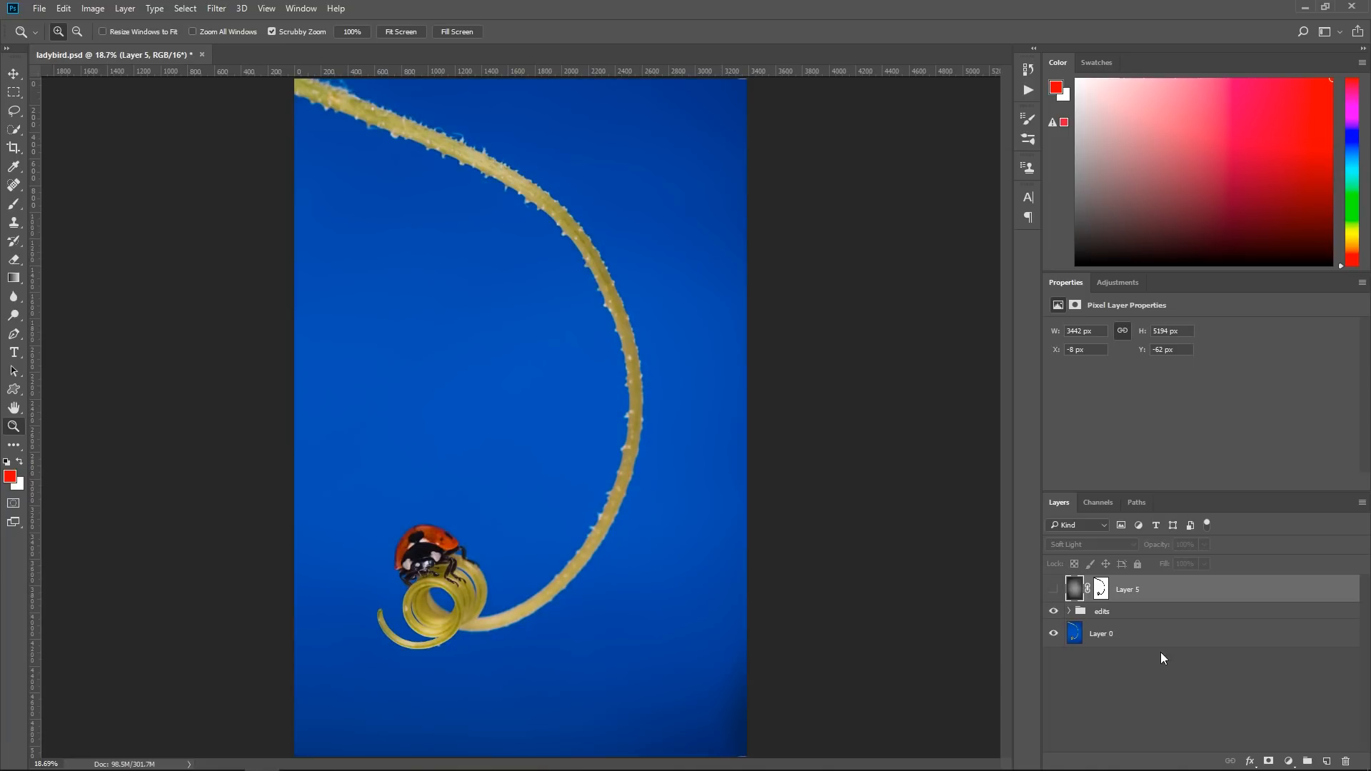
pyautogui.click(1135, 613)
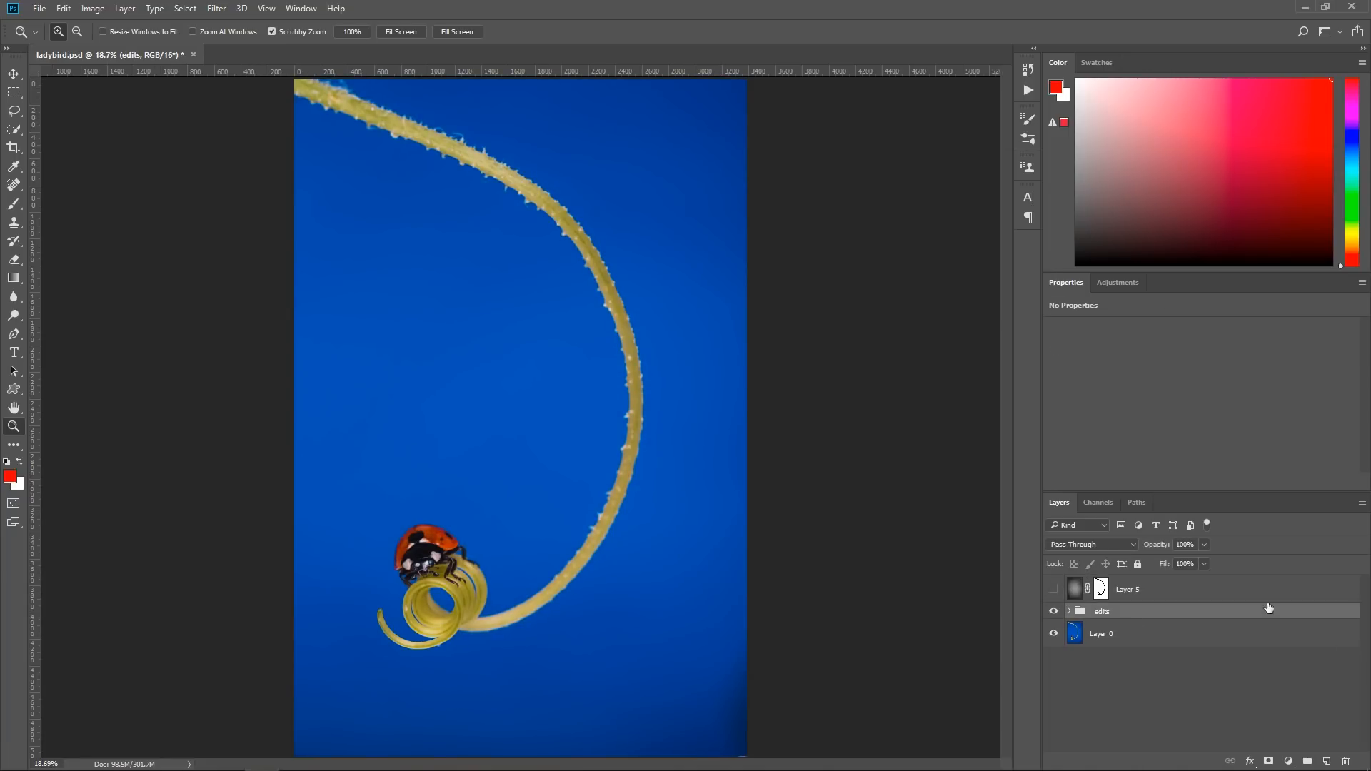
pyautogui.click(1325, 758)
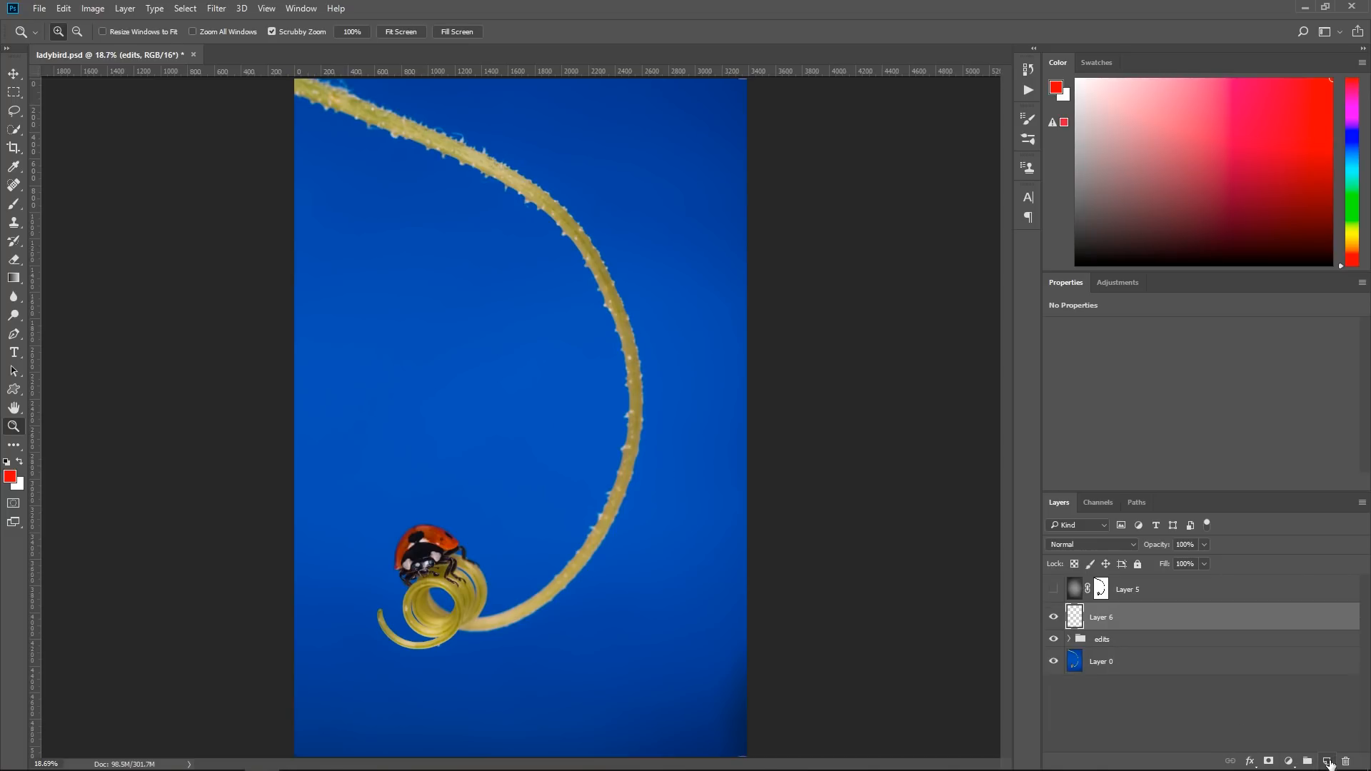
# Clone clean blue background over the photo's dark lower-right corner using a 1000 px Clone Stamp at 10% flow
pyautogui.click(15, 223)
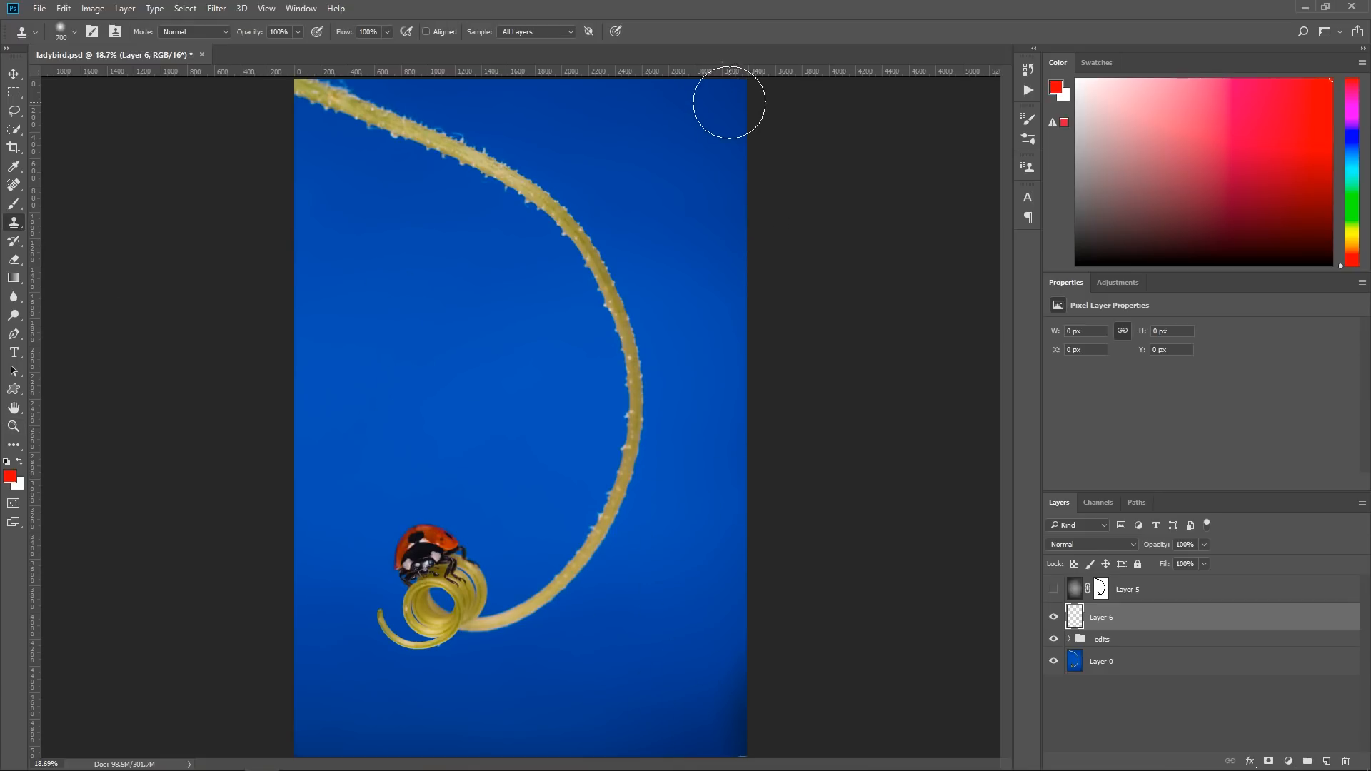
pyautogui.press(']')
pyautogui.press(']')
pyautogui.press(']')
pyautogui.keyDown('alt'); pyautogui.click(630, 651); pyautogui.keyUp('alt')
pyautogui.moveTo(340, 39); pyautogui.dragTo(274, 36)
pyautogui.moveTo(727, 711)
pyautogui.mouseDown()
pyautogui.moveTo(730, 750)
pyautogui.moveTo(741, 713)
pyautogui.moveTo(658, 743)
pyautogui.moveTo(820, 713)
pyautogui.mouseUp()
# Clone clean blue background over the photo's dark upper-right corner and make the texture layer visible again
pyautogui.keyDown('alt'); pyautogui.click(651, 166); pyautogui.keyUp('alt')
pyautogui.moveTo(738, 114)
pyautogui.mouseDown()
pyautogui.moveTo(747, 97)
pyautogui.moveTo(731, 129)
pyautogui.moveTo(832, 236)
pyautogui.mouseUp()
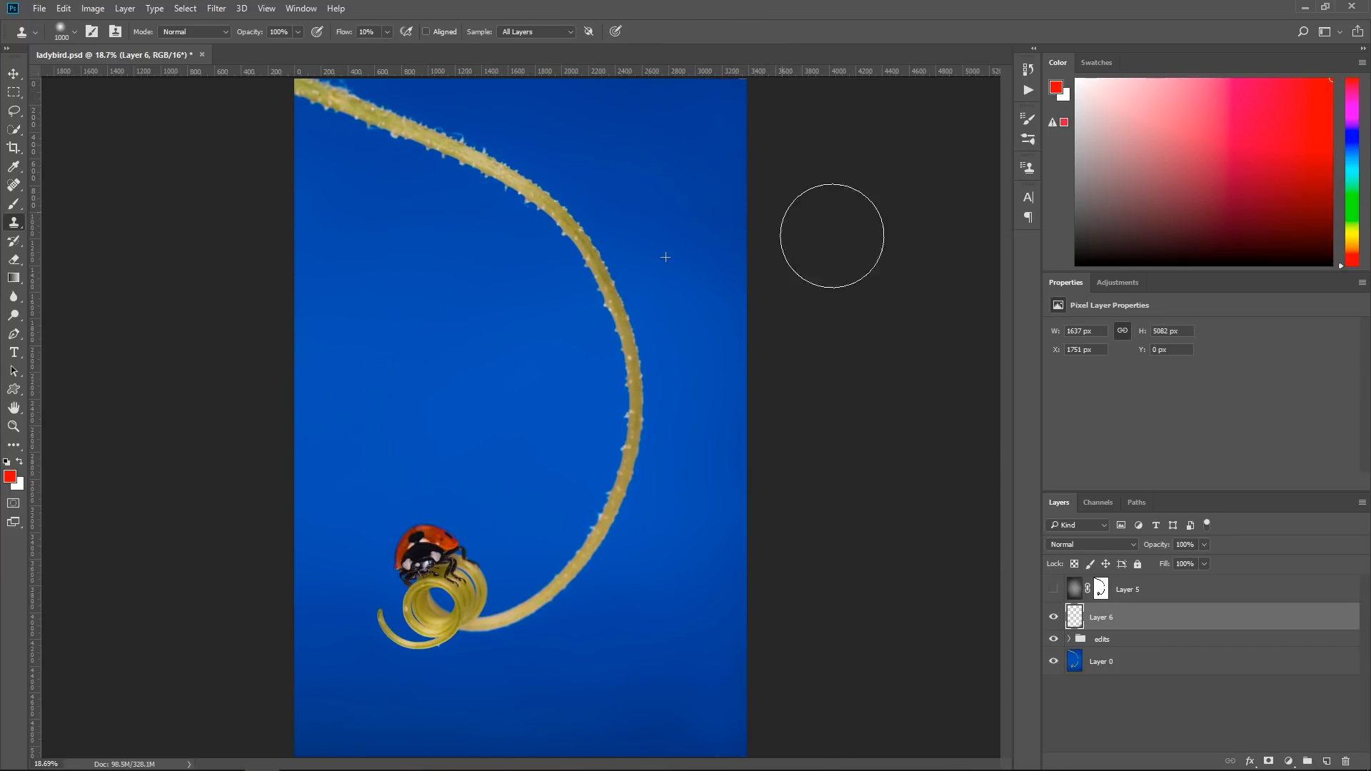
pyautogui.click(1054, 590)
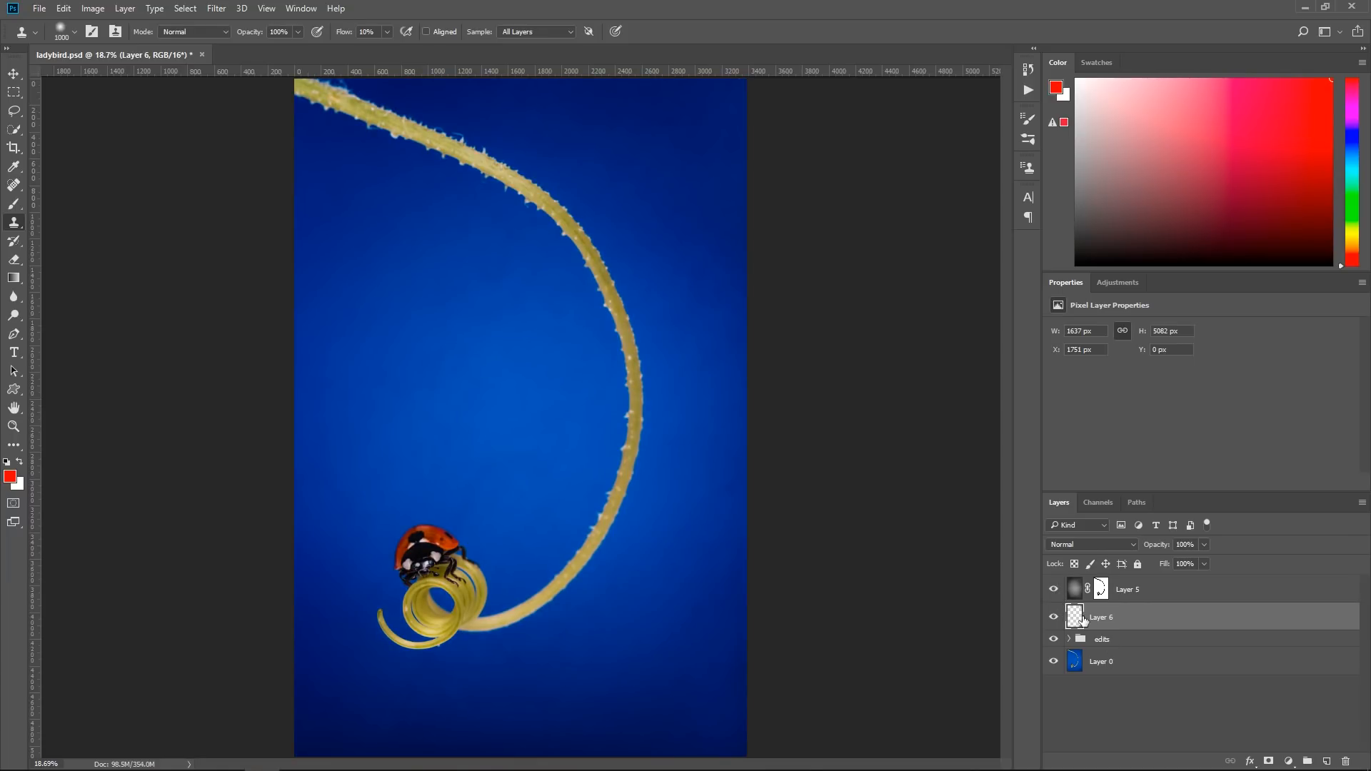
# Create a history snapshot of the current image and compare it with the originally opened ladybird.psd state
pyautogui.click(1029, 89)
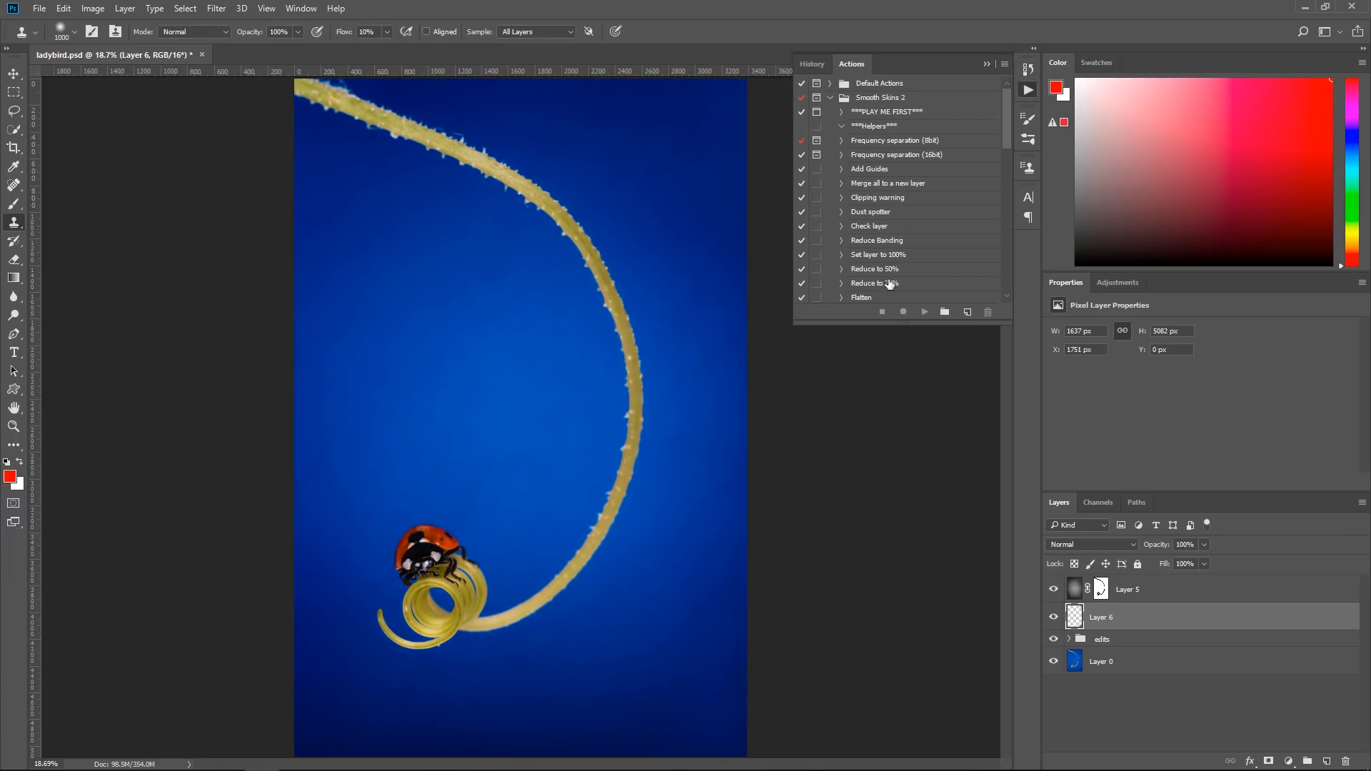
pyautogui.click(814, 64)
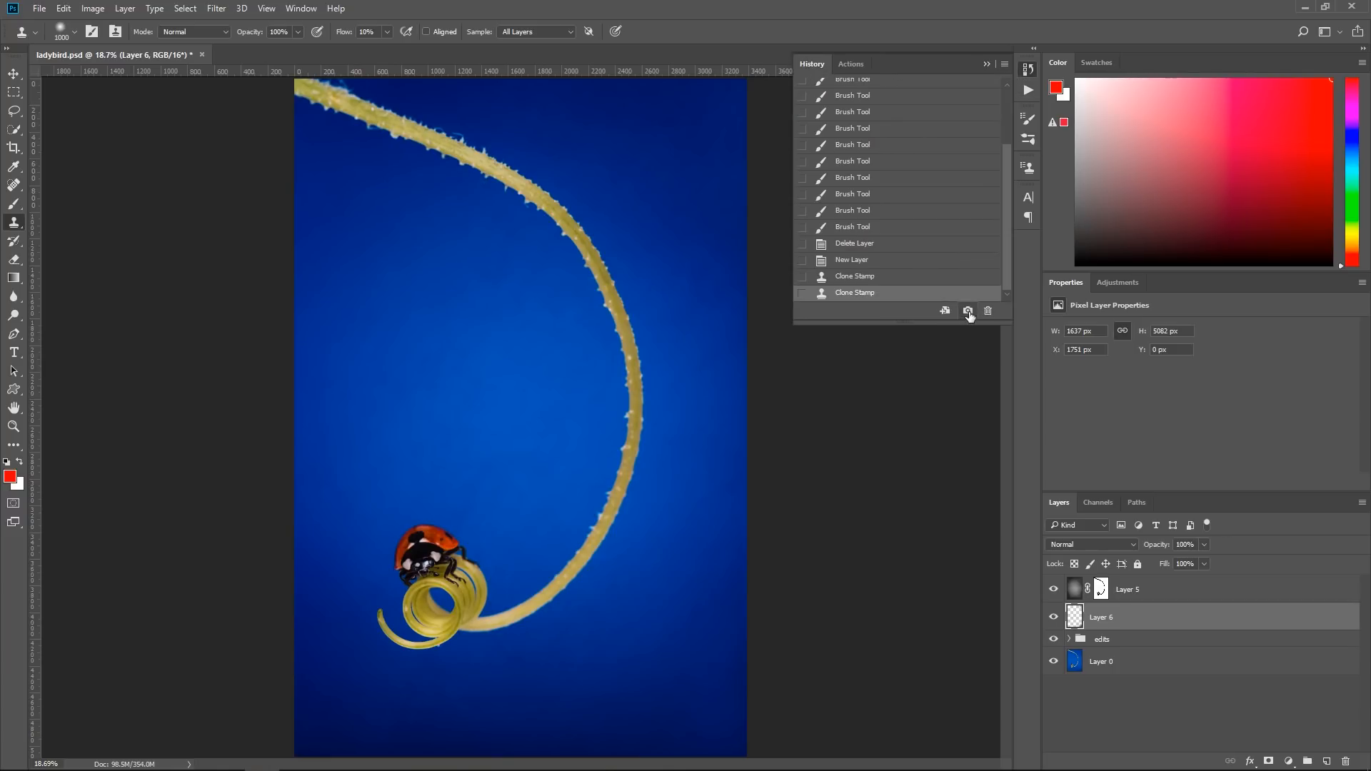
pyautogui.moveTo(1007, 268); pyautogui.dragTo(998, 108)
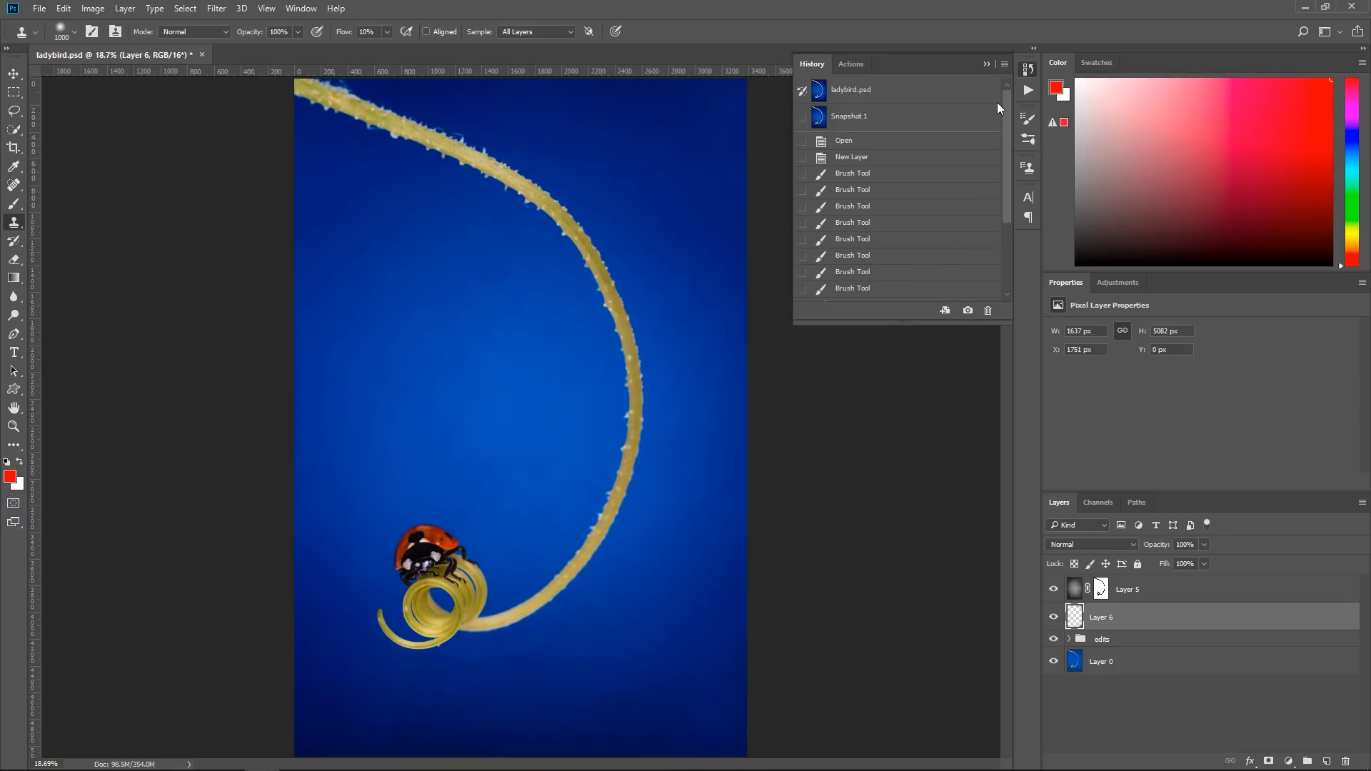
pyautogui.click(874, 97)
pyautogui.click(877, 123)
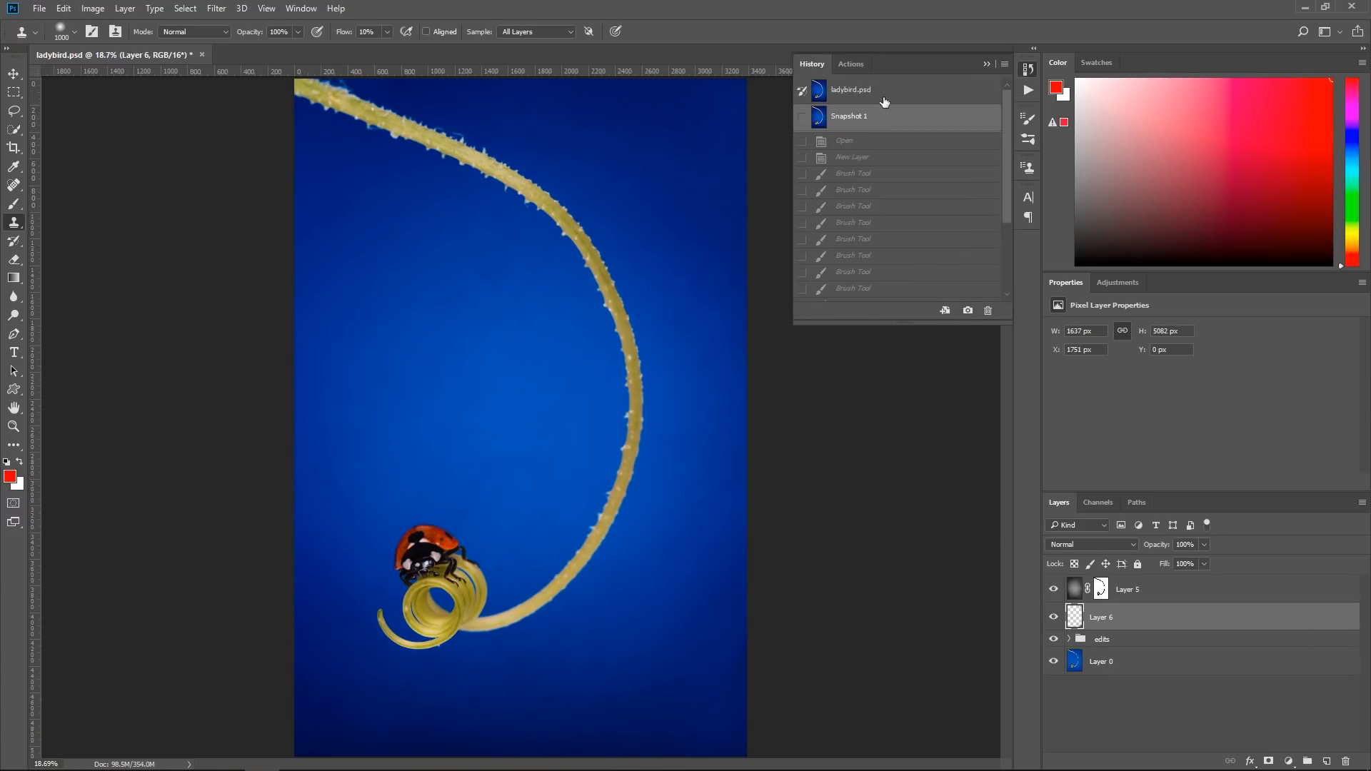
pyautogui.click(885, 92)
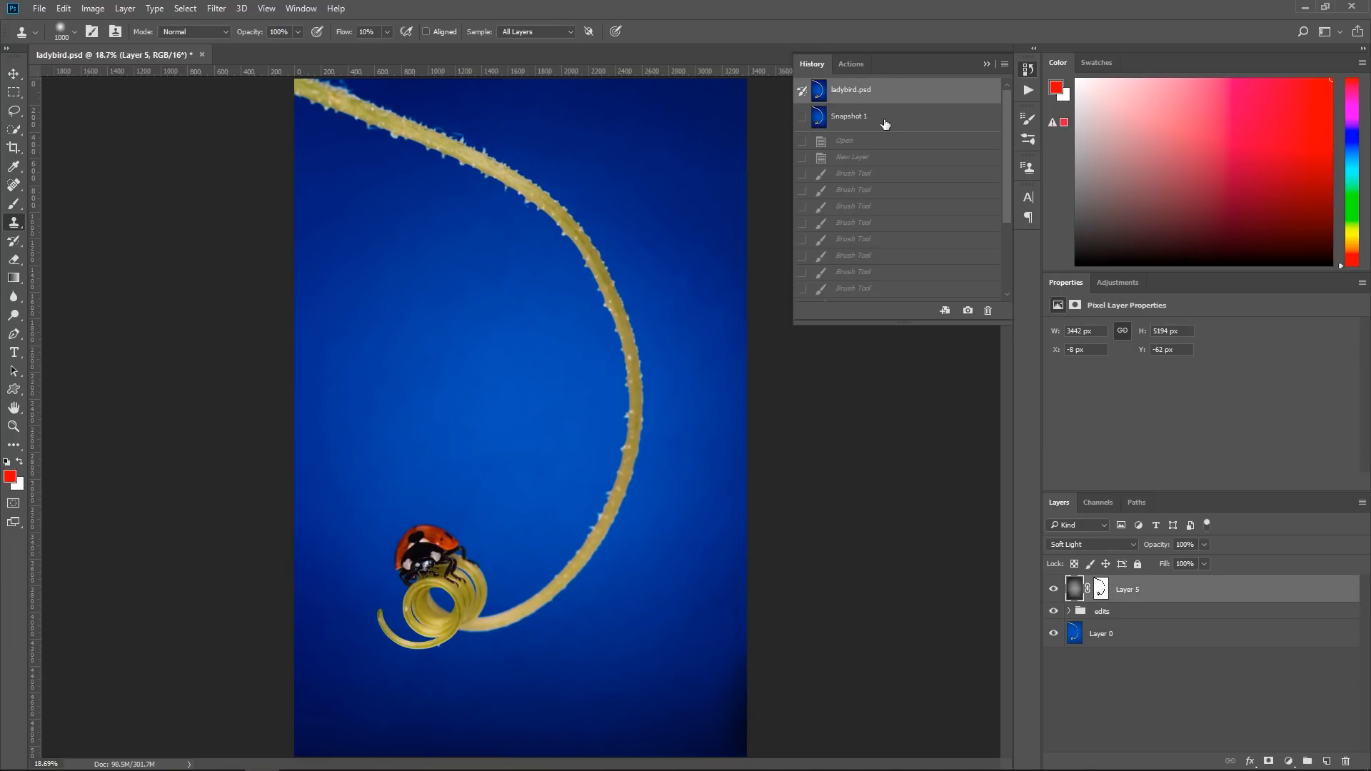
pyautogui.click(886, 124)
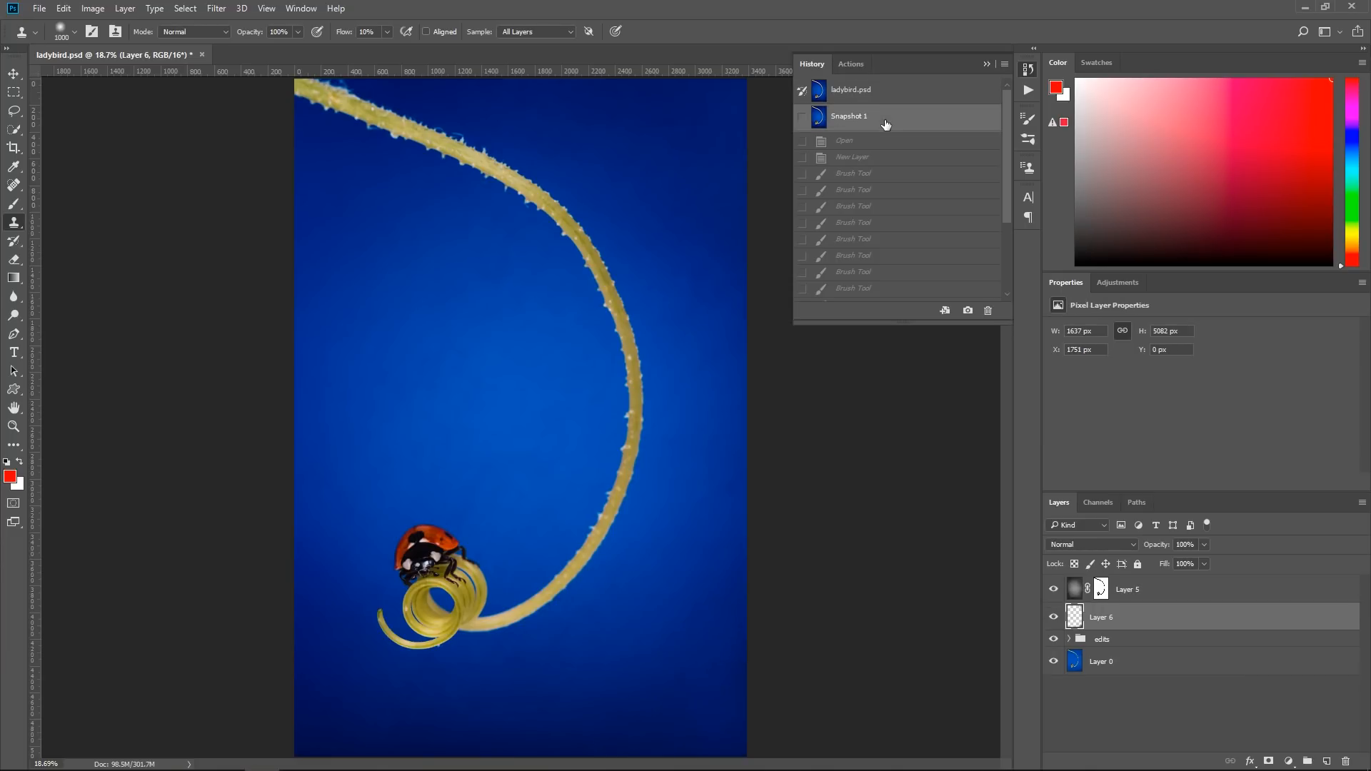
# Hide the texture layer and add a Brightness/Contrast adjustment directly above Layer 6
pyautogui.click(986, 64)
pyautogui.moveTo(695, 559); pyautogui.dragTo(378, 537)
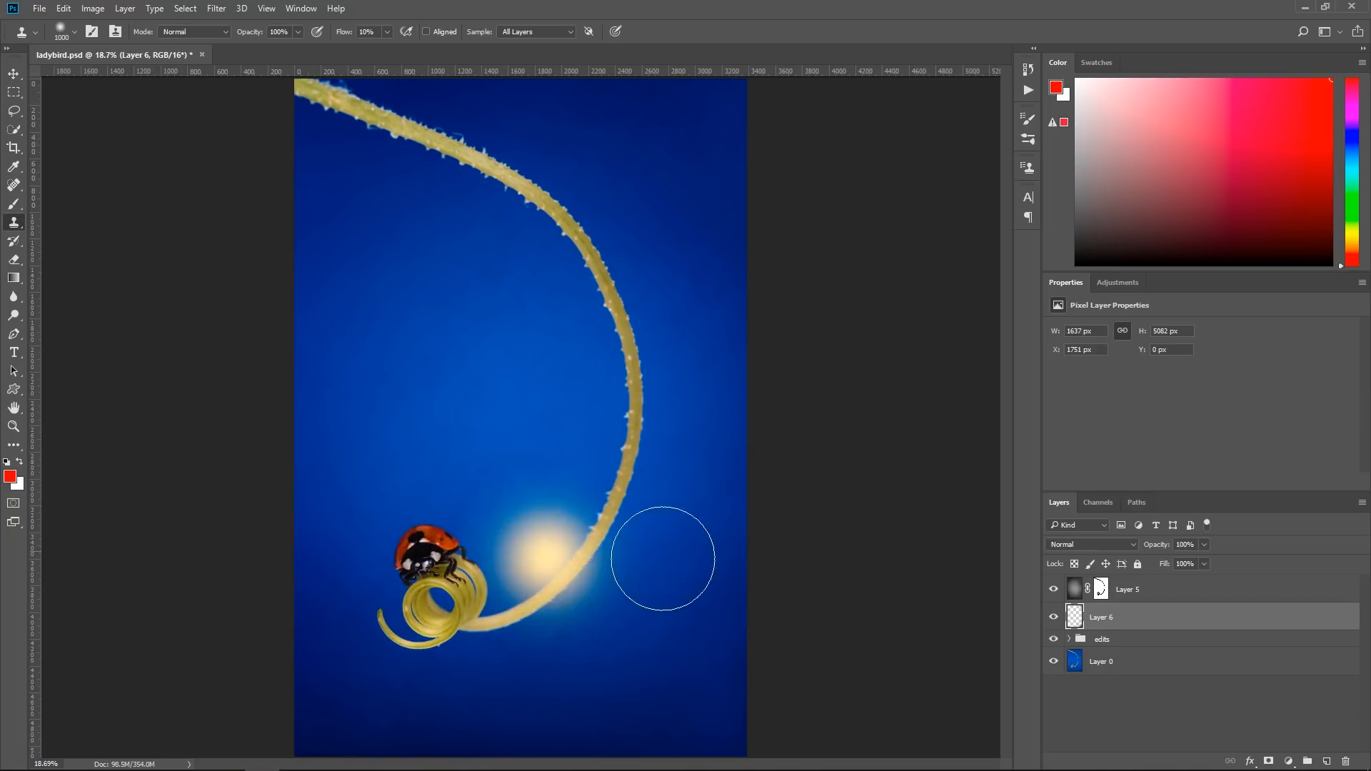
pyautogui.click(1054, 590)
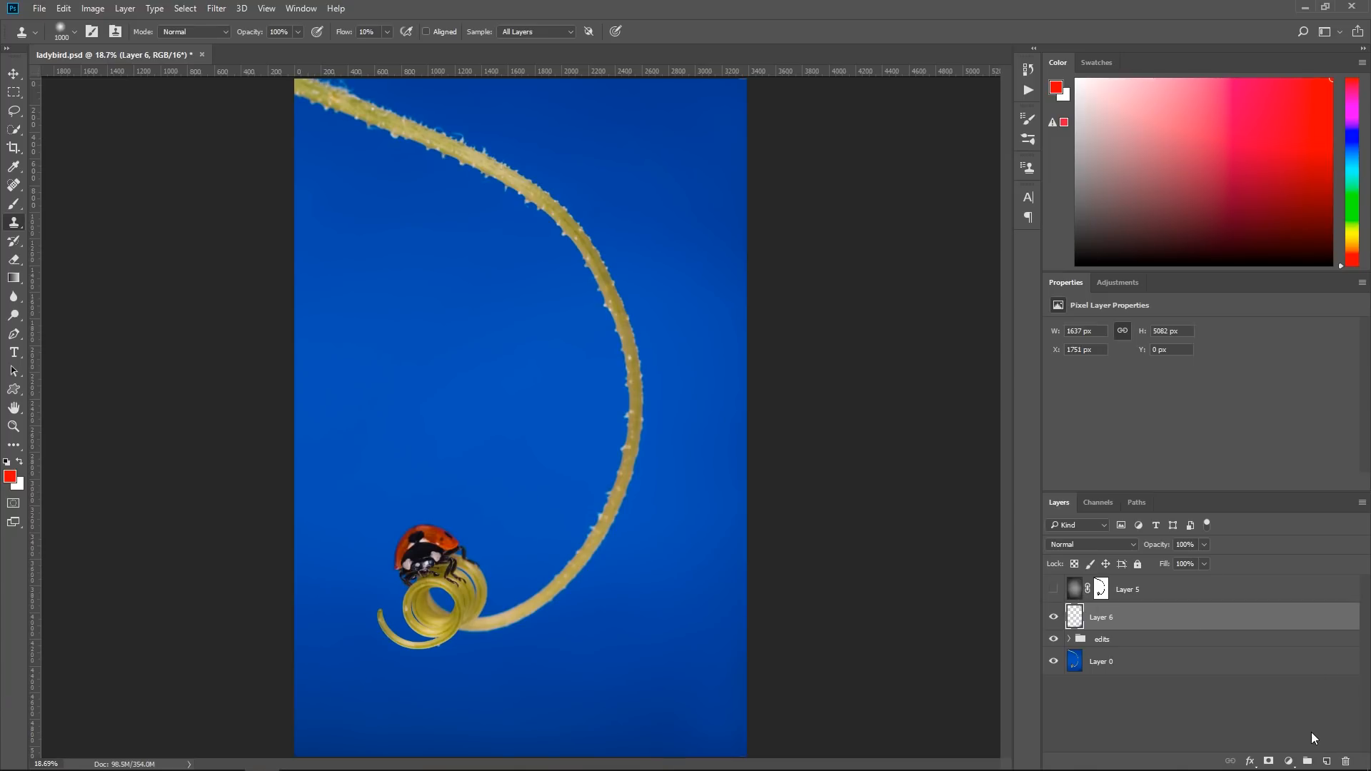
pyautogui.click(1288, 761)
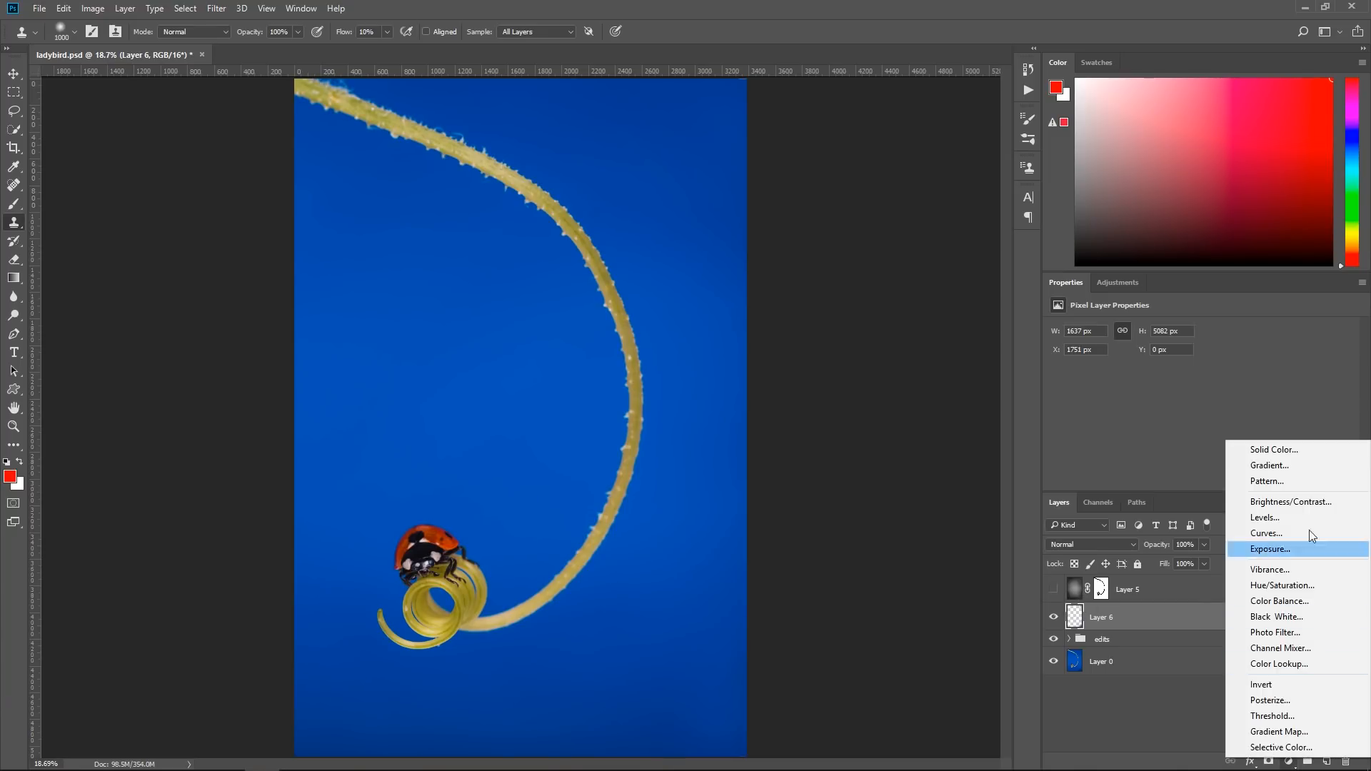
pyautogui.click(1290, 762)
pyautogui.click(1290, 762)
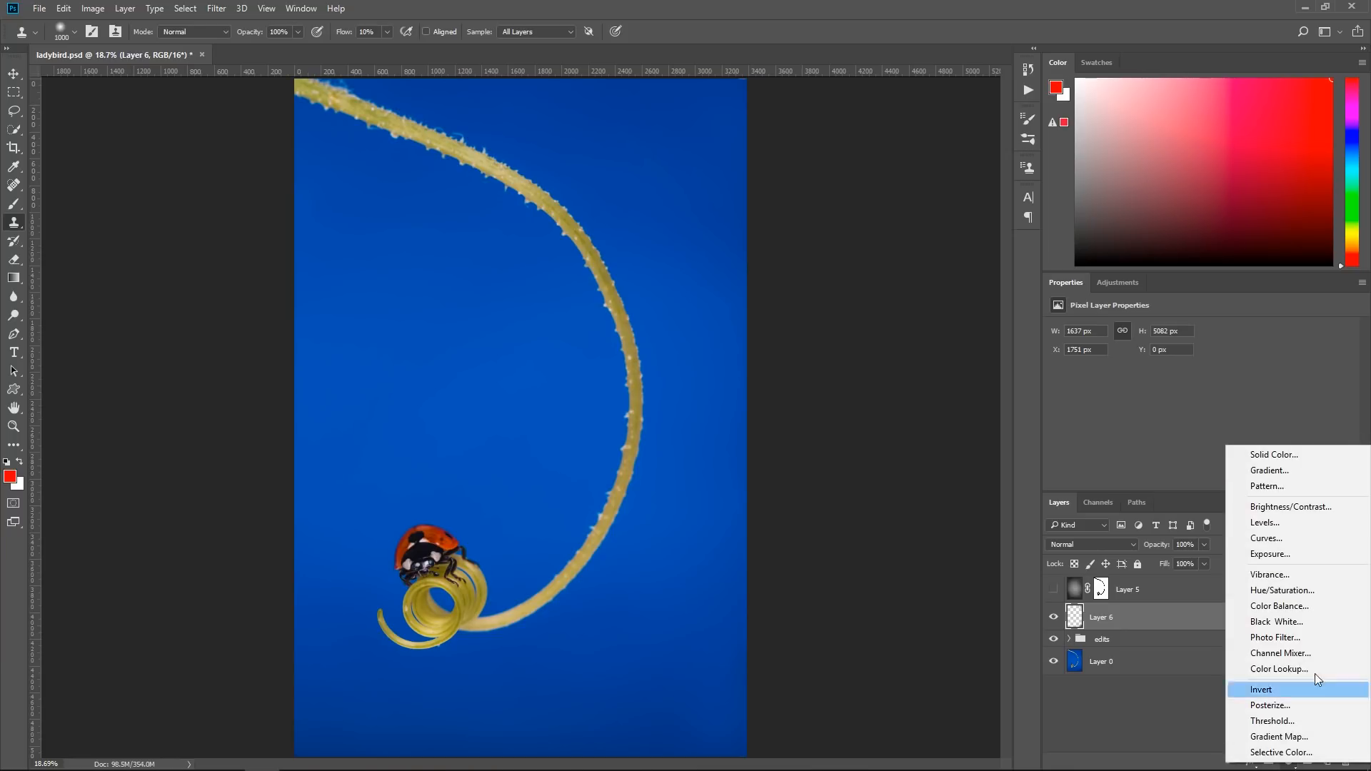
pyautogui.click(1301, 507)
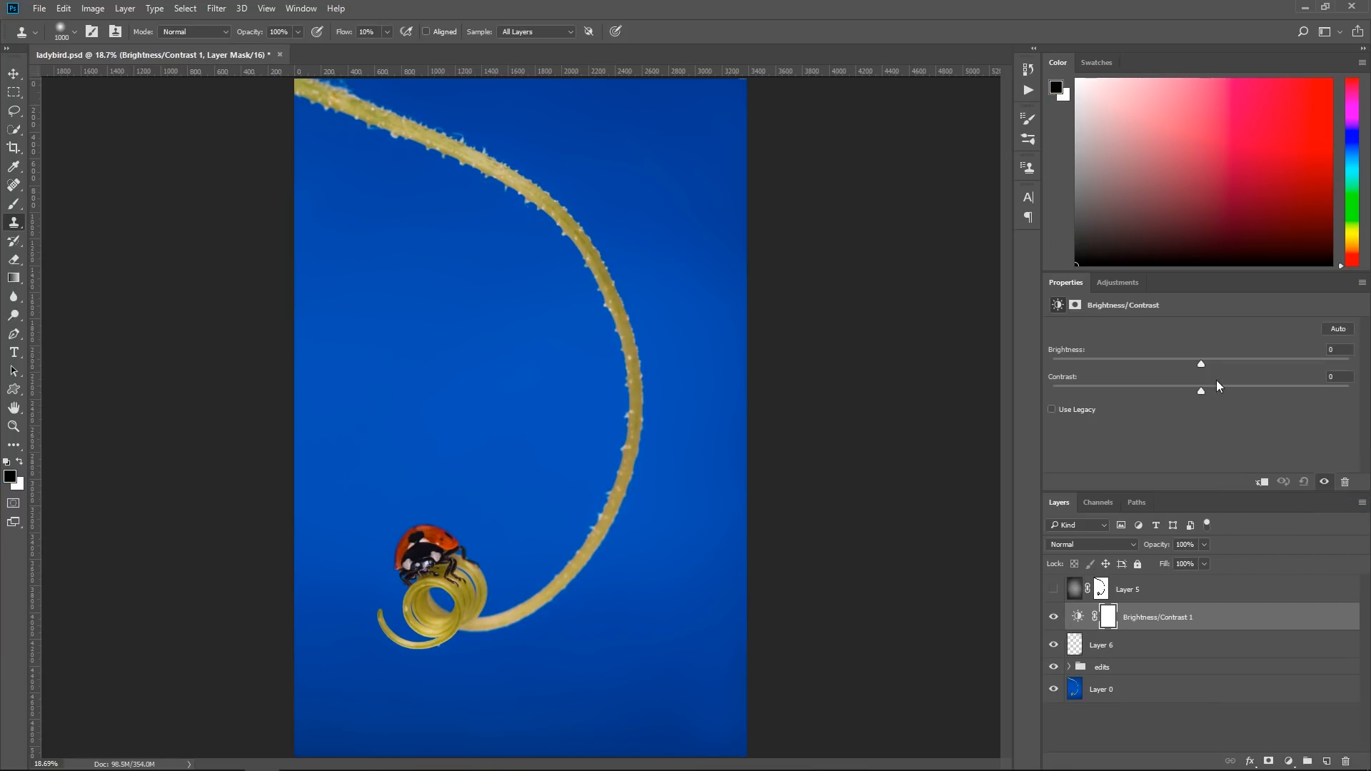
# Set the adjustment's brightness to 50, invert its mask to black and make white the foreground colour
pyautogui.moveTo(1202, 366); pyautogui.dragTo(1236, 367)
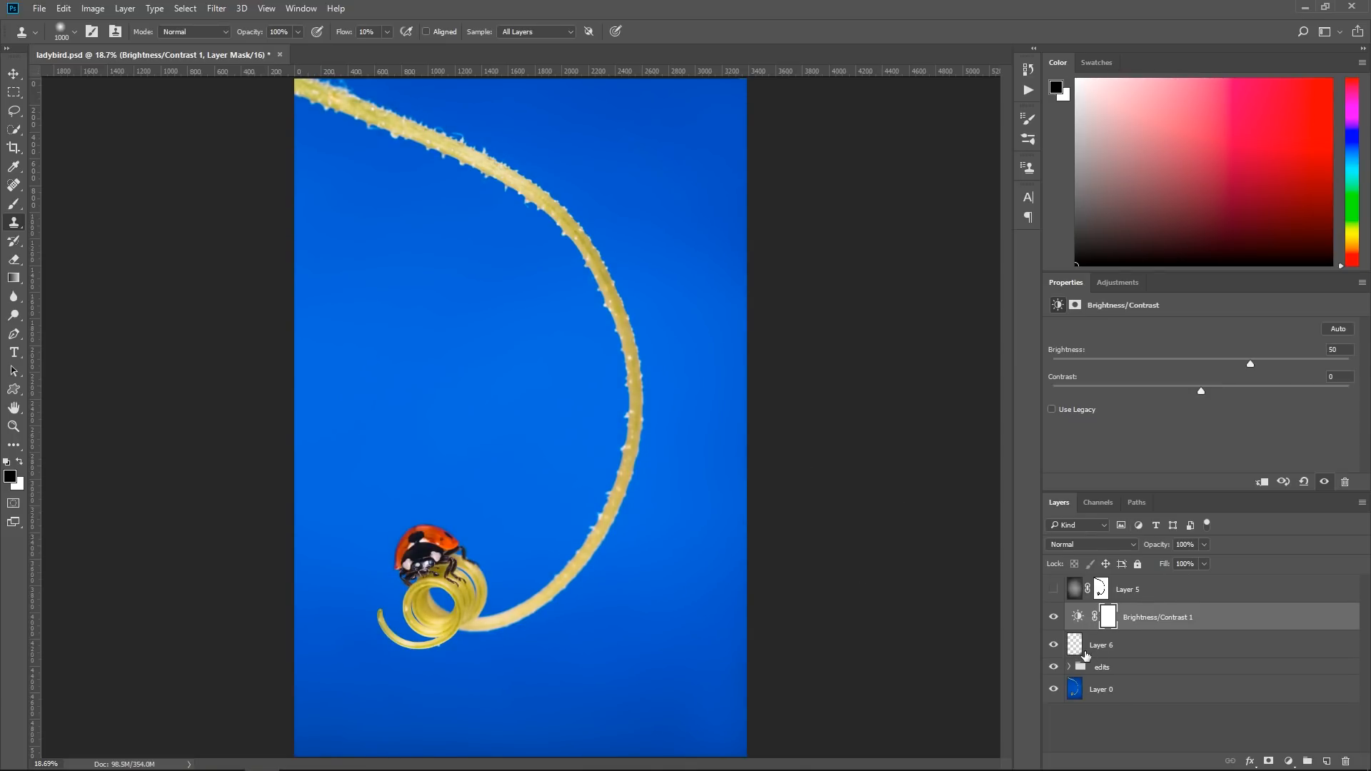
pyautogui.hotkey('ctrl', 'i')
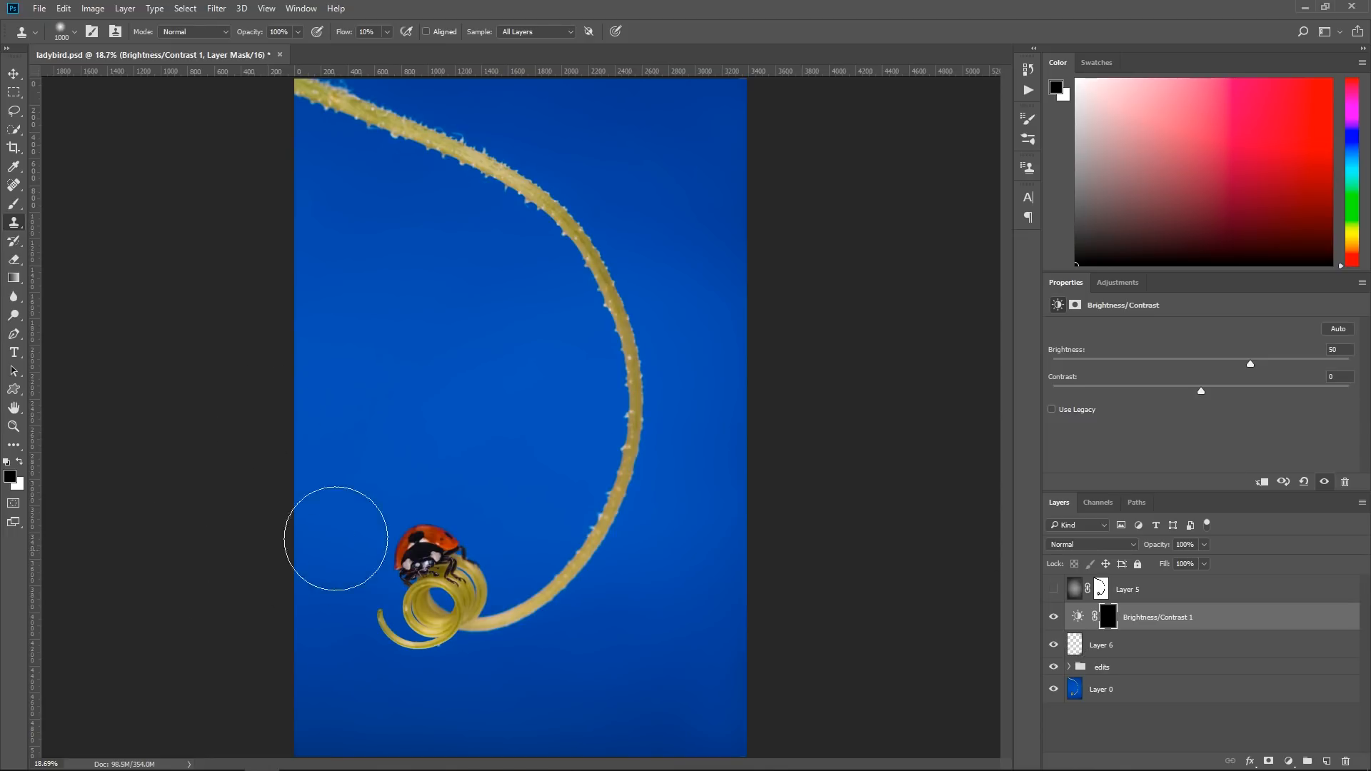
pyautogui.click(20, 462)
pyautogui.press(']')
pyautogui.press(']')
pyautogui.press(']')
pyautogui.press(']')
pyautogui.press(']')
pyautogui.moveTo(378, 540)
pyautogui.mouseDown()
pyautogui.moveTo(392, 528)
pyautogui.moveTo(427, 549)
pyautogui.moveTo(491, 504)
pyautogui.mouseUp()
pyautogui.press(']')
pyautogui.hotkey('ctrl', 'alt', 'z')
pyautogui.hotkey('ctrl', 'alt', 'z')
pyautogui.hotkey('ctrl', 'alt', 'z')
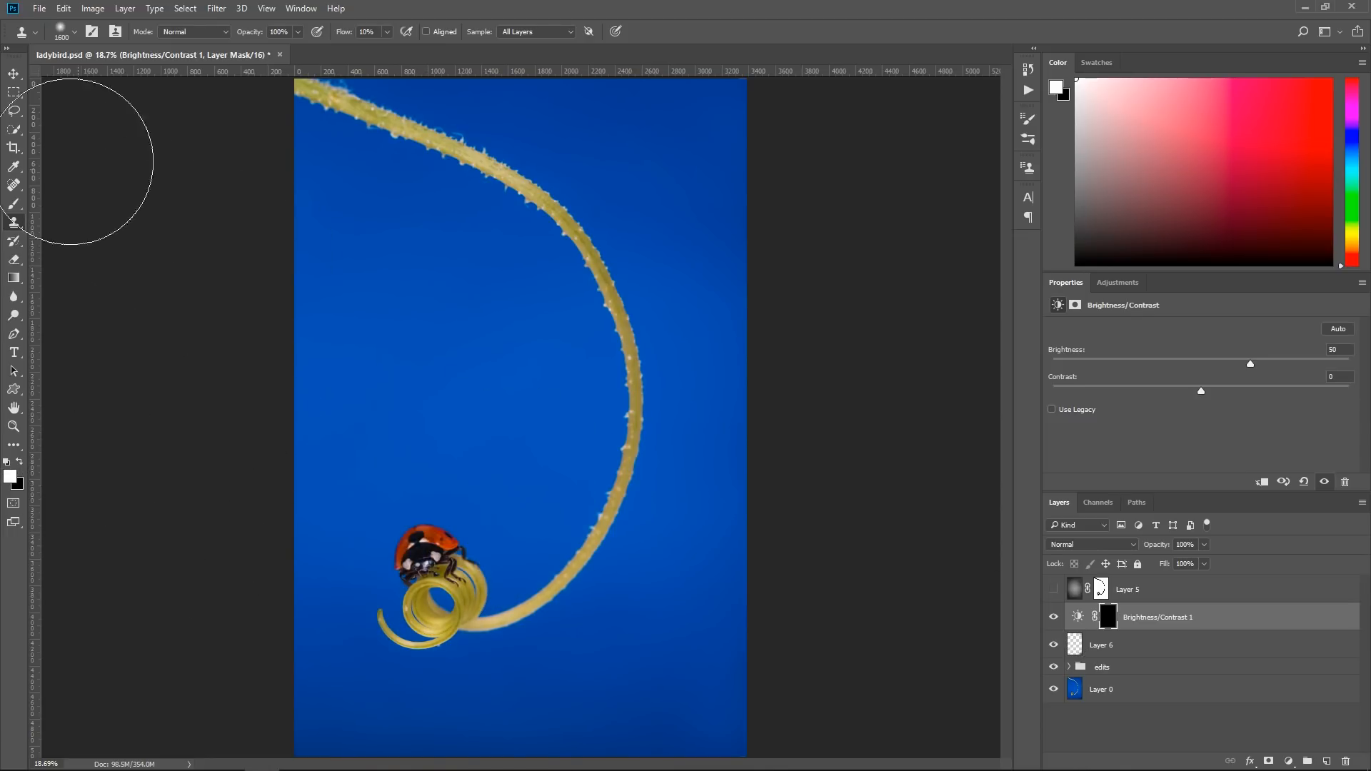
# Reveal the brightening around the ladybird by painting one 1600 px soft white brush dab on the adjustment's mask
pyautogui.click(14, 203)
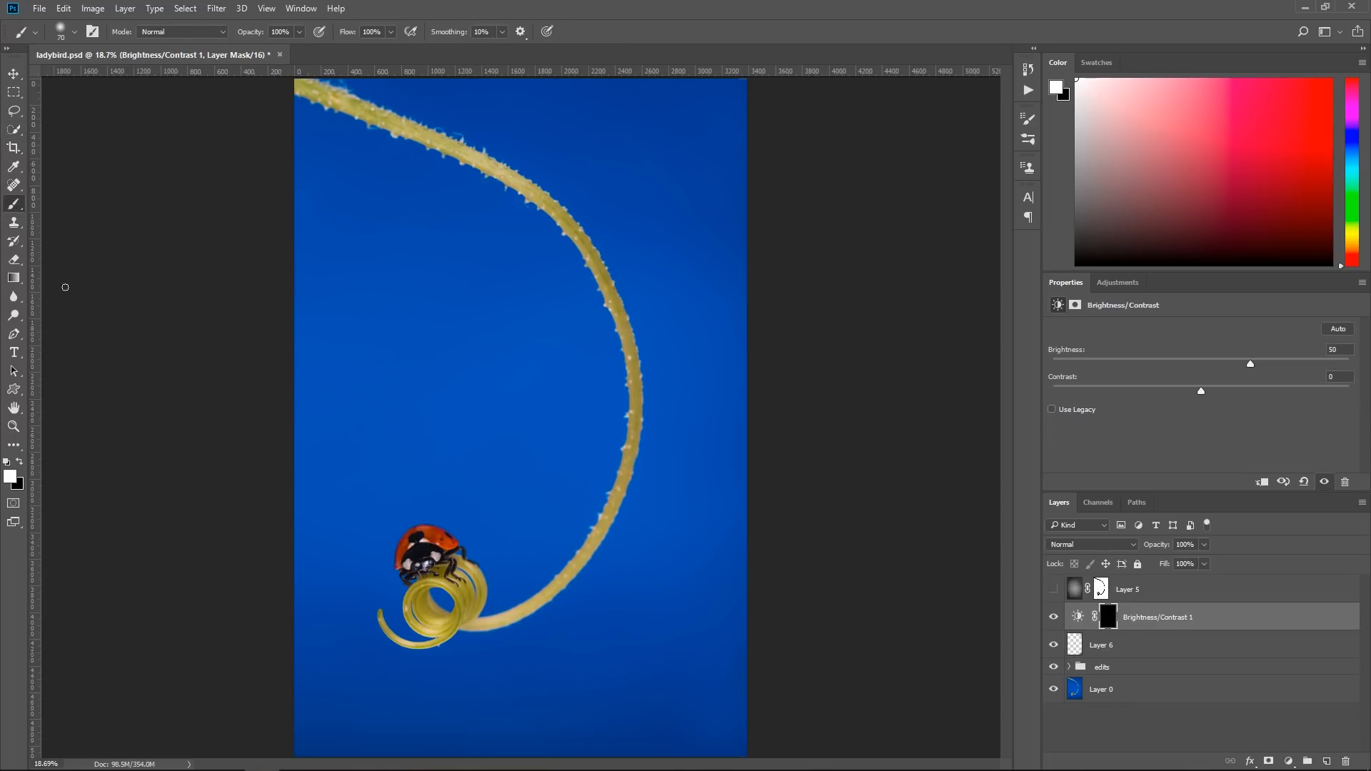
pyautogui.press(']')
pyautogui.press(']')
pyautogui.press(']')
pyautogui.press(']')
pyautogui.press(']')
pyautogui.press(']')
pyautogui.press(']')
pyautogui.press(']')
pyautogui.press(']')
pyautogui.press(']')
pyautogui.press(']')
pyautogui.press(']')
pyautogui.press(']')
pyautogui.press(']')
pyautogui.press(']')
pyautogui.press(']')
pyautogui.press(']')
pyautogui.press(']')
pyautogui.press(']')
pyautogui.press(']')
pyautogui.click(429, 563)
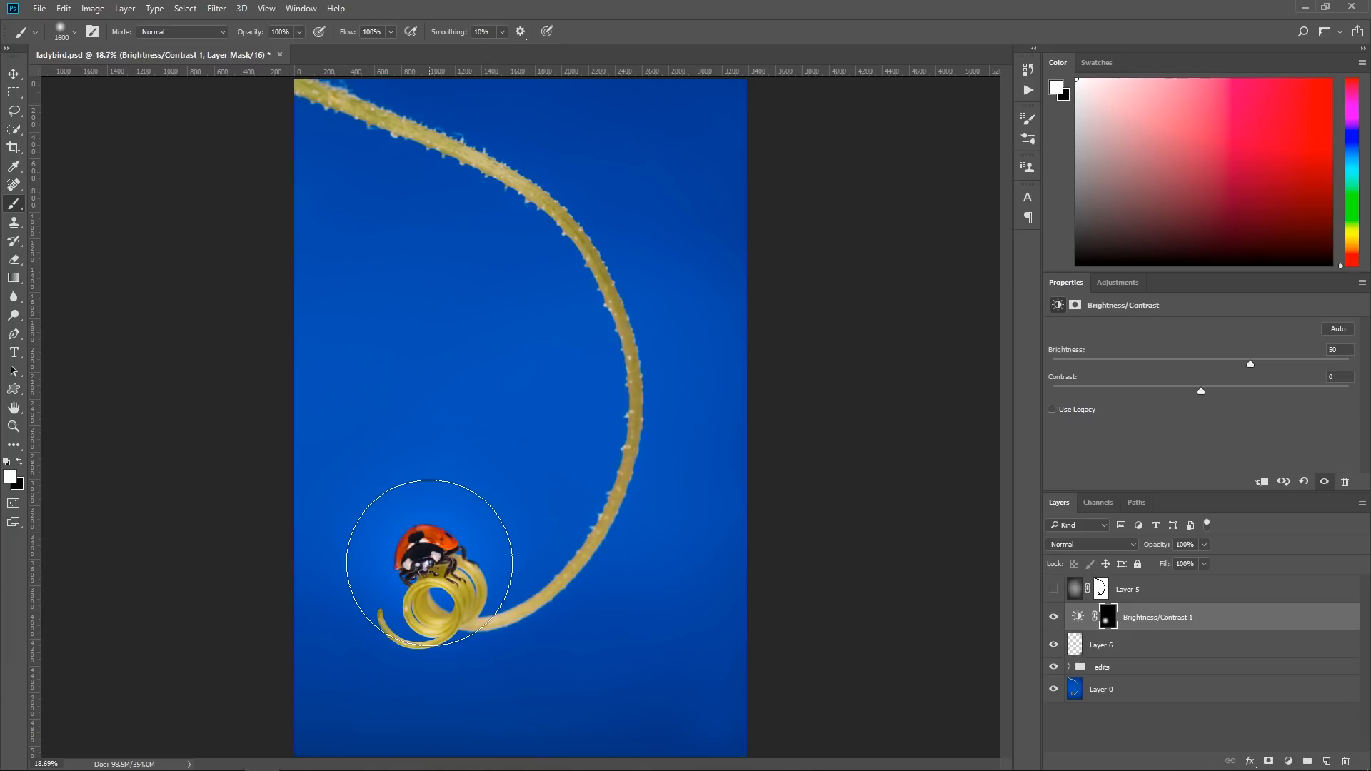
# Make the texture layer visible again, take a new history snapshot and compare it with the original ladybird.psd state
pyautogui.click(1053, 589)
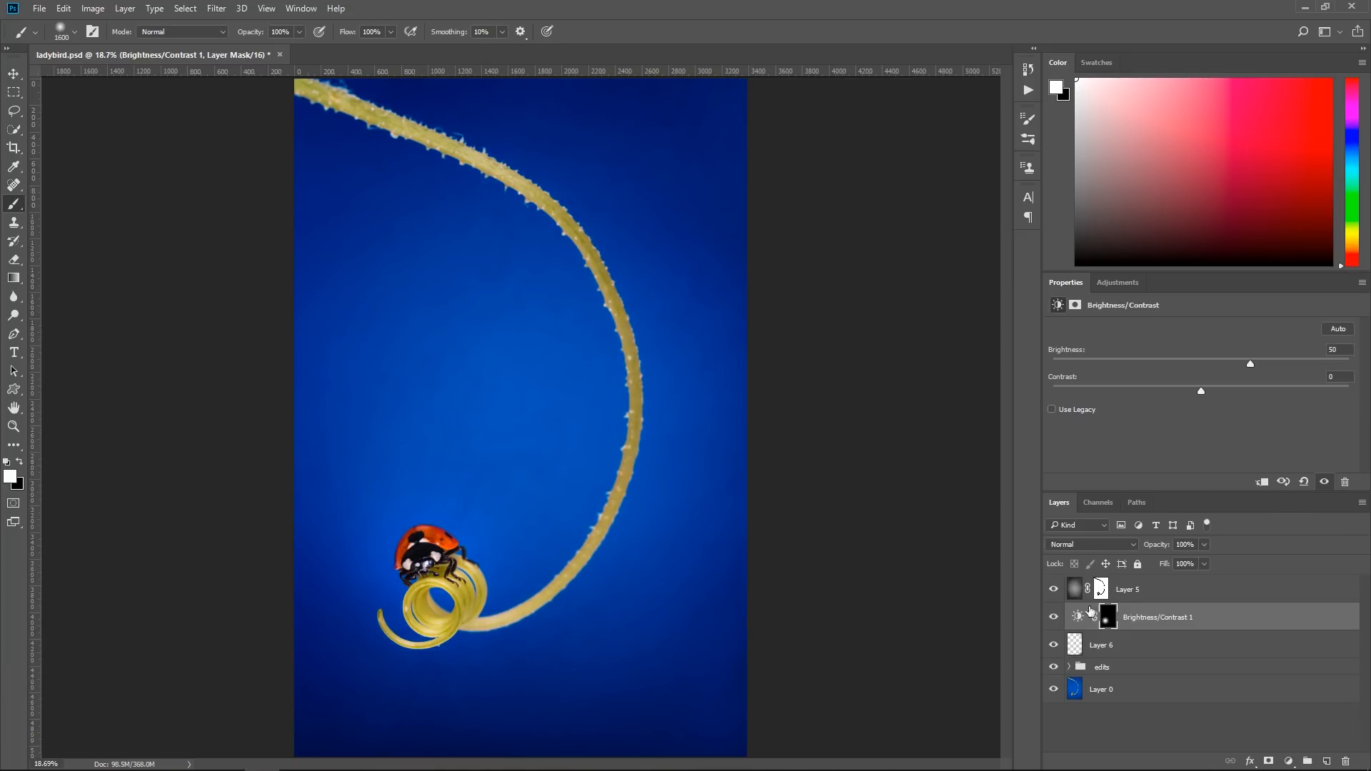
pyautogui.click(1028, 69)
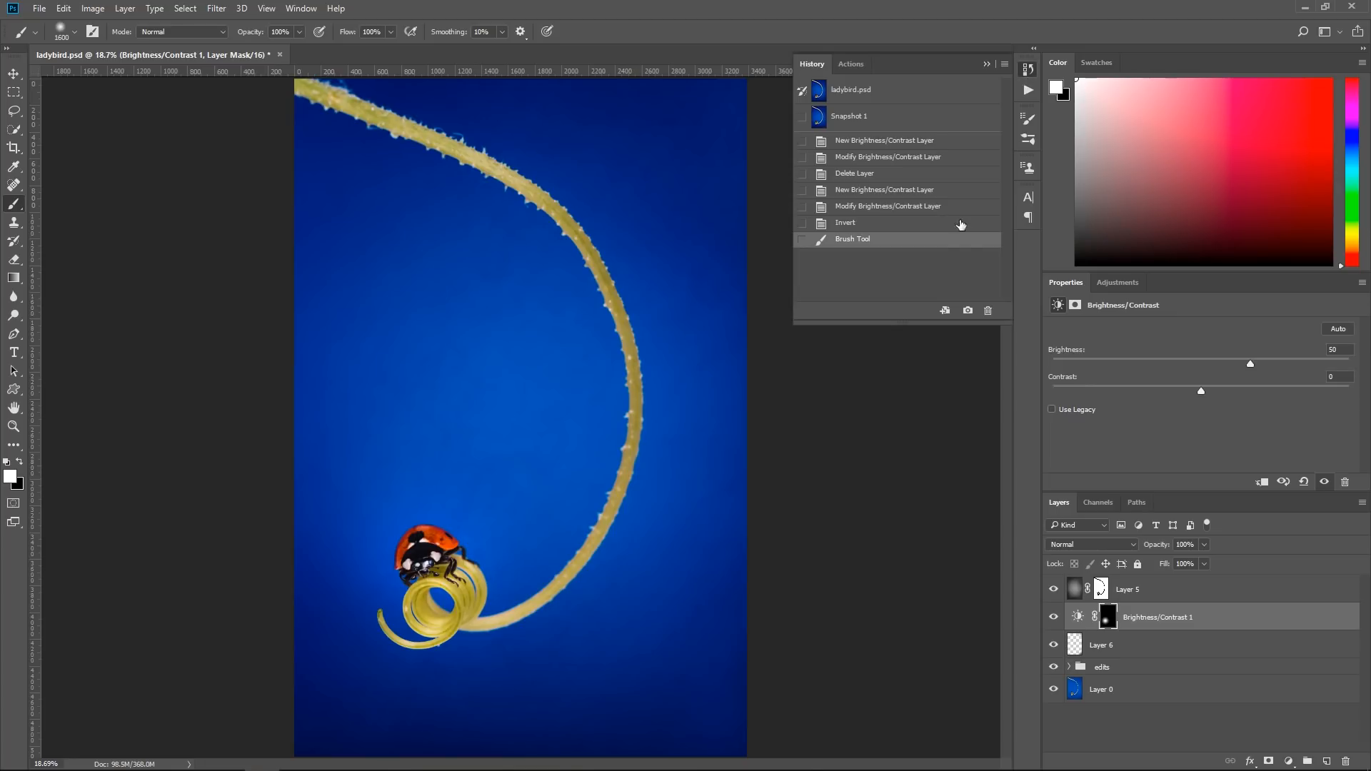
pyautogui.click(968, 310)
pyautogui.click(878, 91)
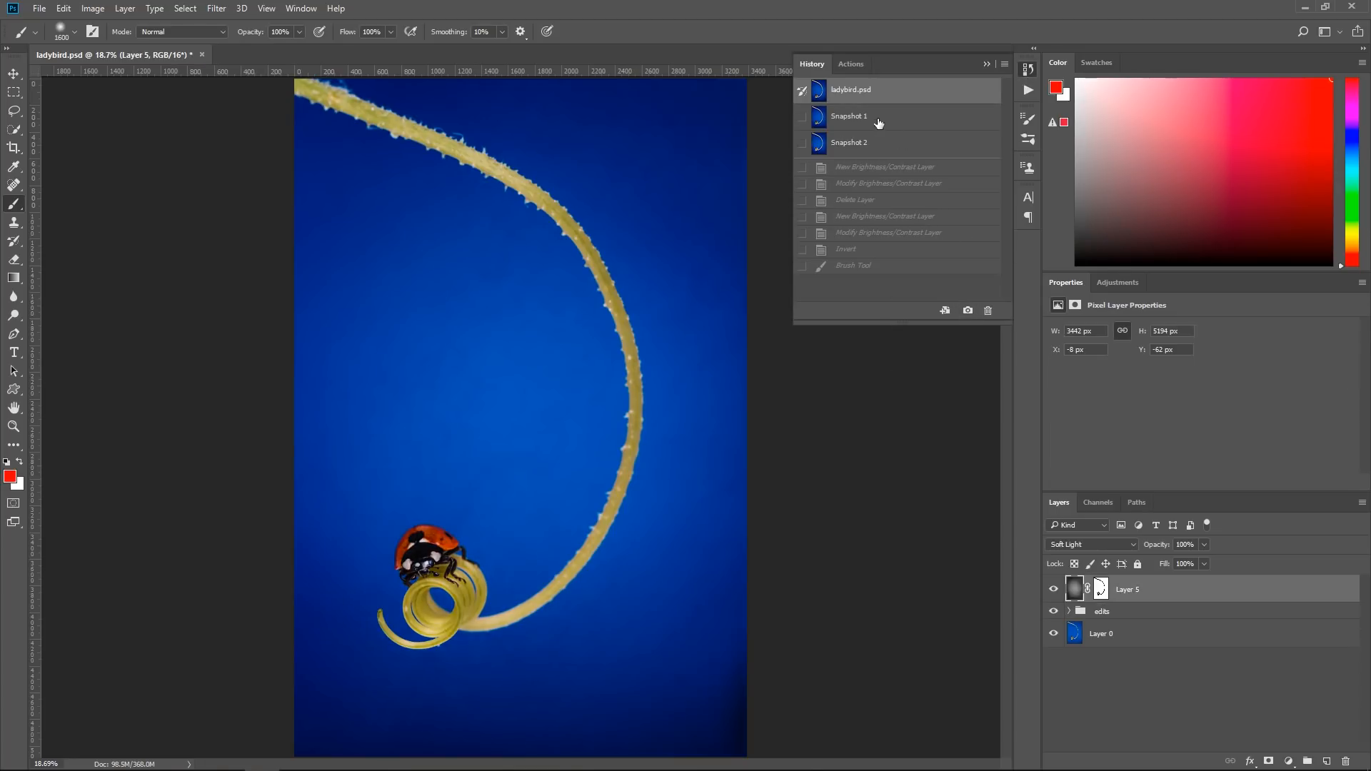
pyautogui.click(879, 145)
pyautogui.click(878, 87)
pyautogui.click(890, 156)
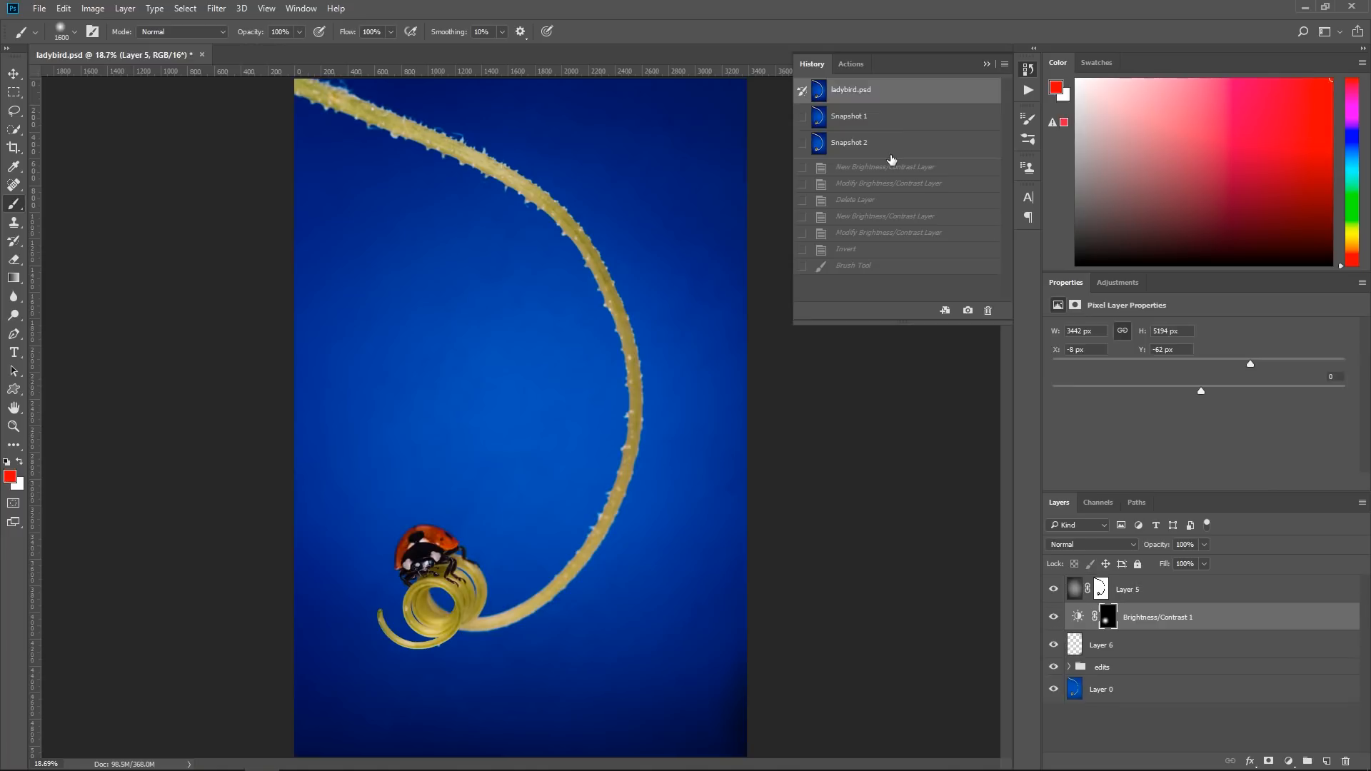
pyautogui.click(986, 64)
# Lower the Brightness/Contrast adjustment's opacity to 69%
pyautogui.click(1093, 645)
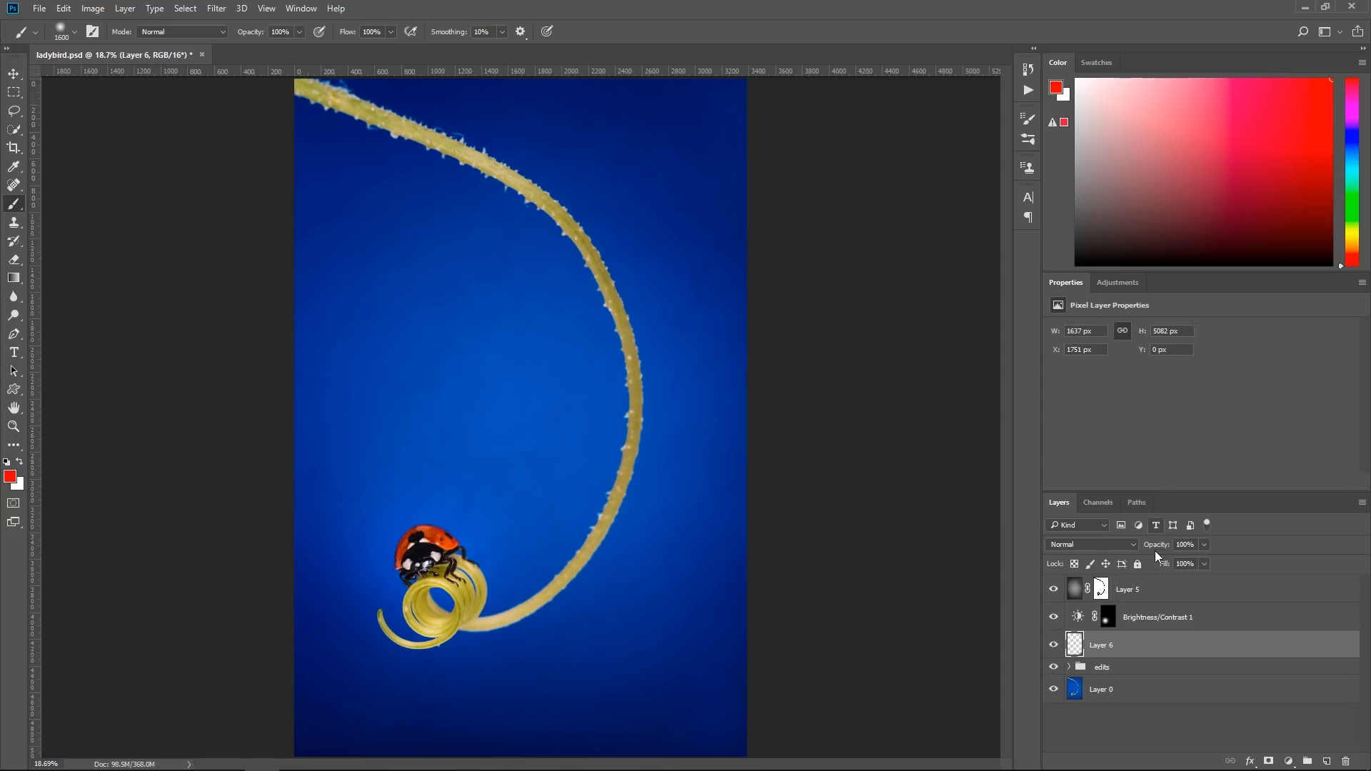
pyautogui.moveTo(1155, 548); pyautogui.dragTo(1152, 549)
pyautogui.moveTo(1140, 548); pyautogui.dragTo(1128, 551)
pyautogui.click(1132, 620)
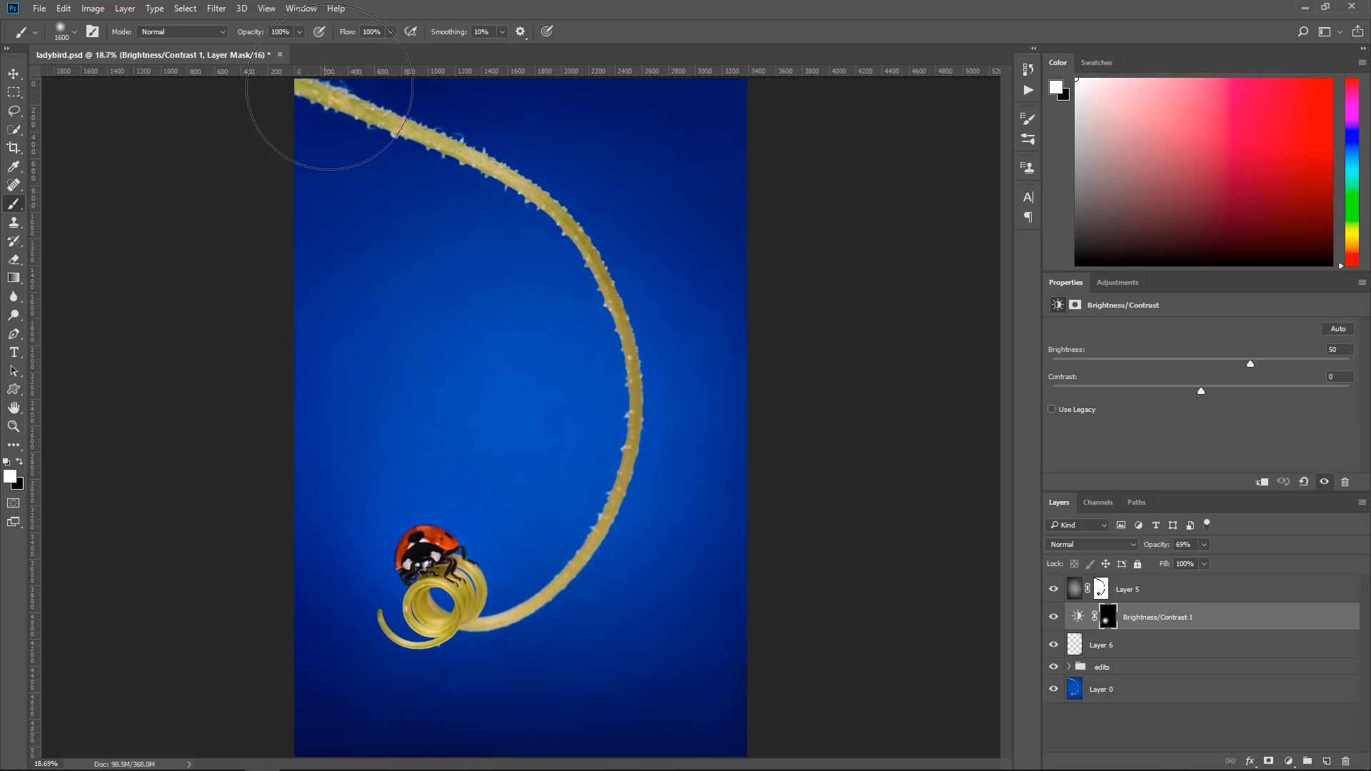
# Stamp the visible layers onto a new layer below the hidden texture and mask it with a vertical black-to-white gradient
pyautogui.press('v')
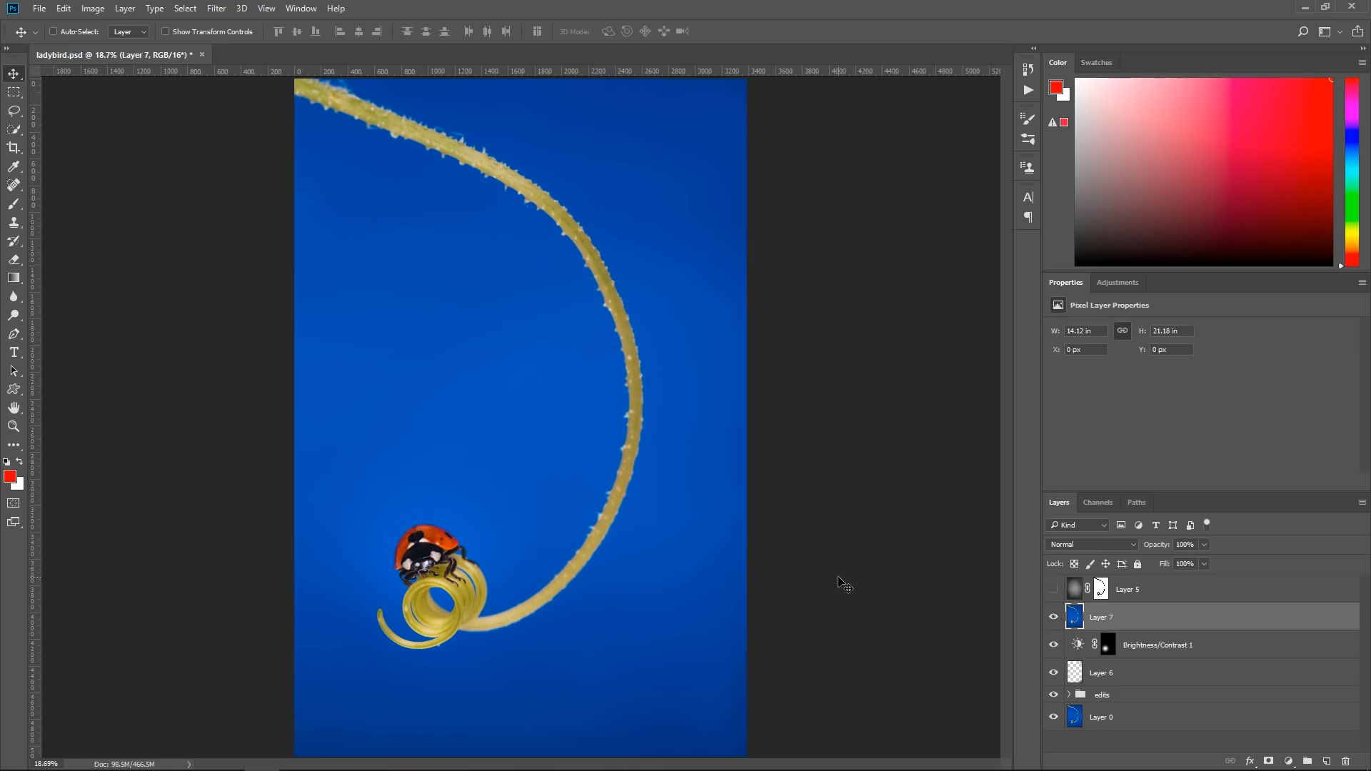
pyautogui.click(18, 280)
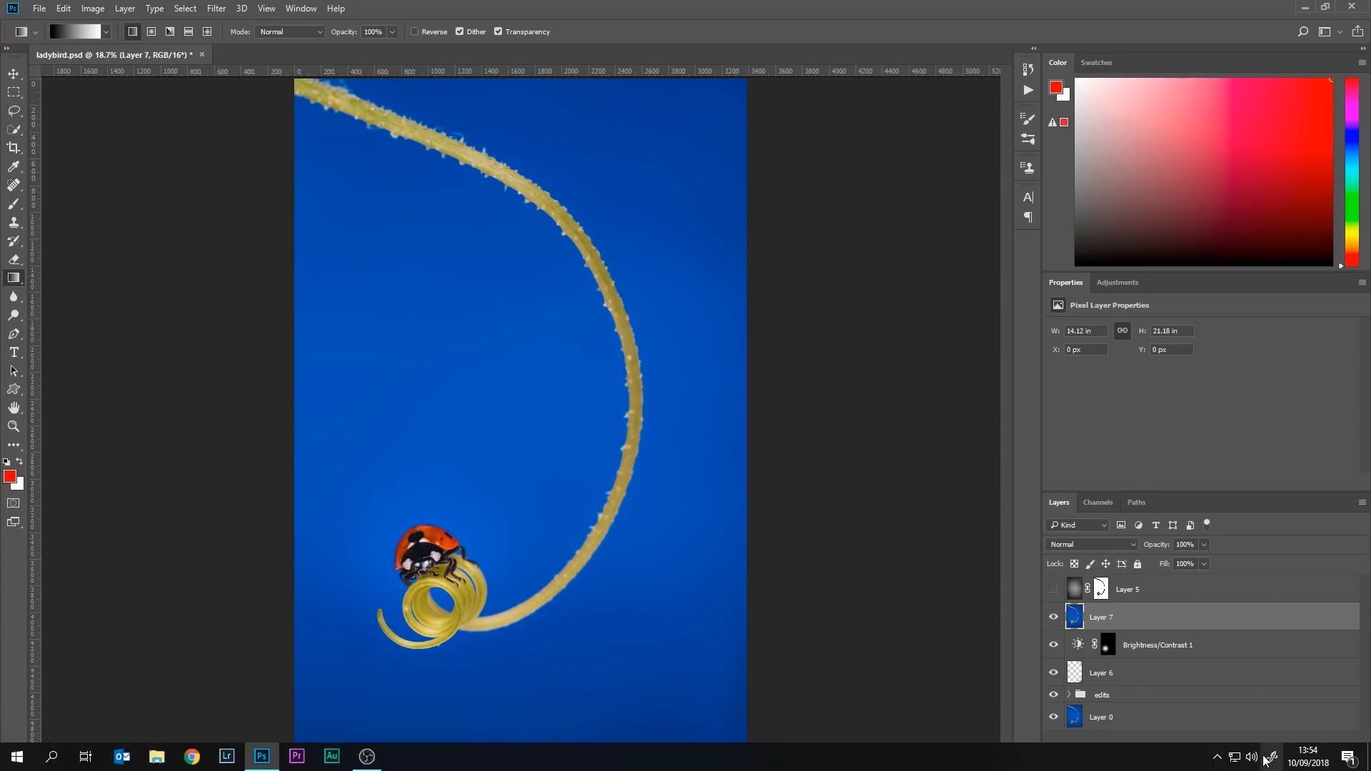
pyautogui.click(1269, 761)
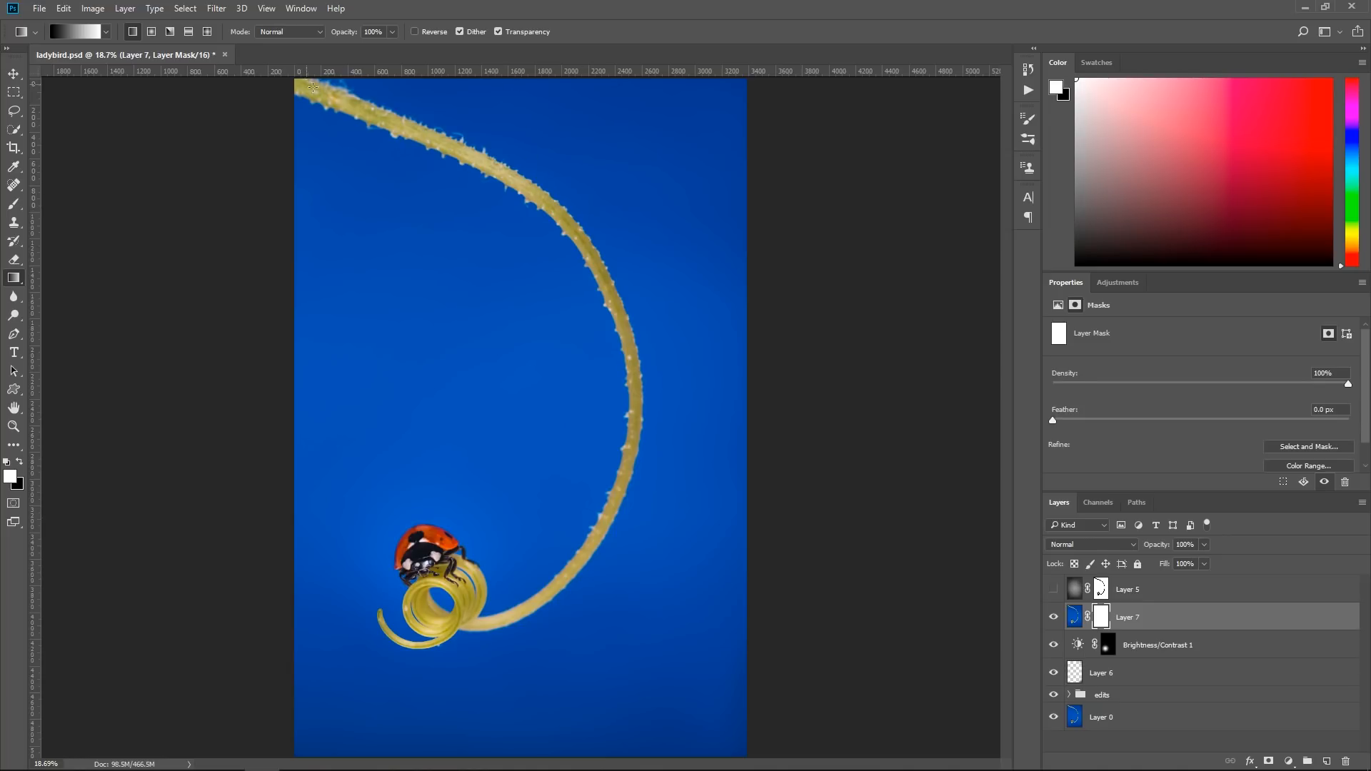
pyautogui.moveTo(554, 221); pyautogui.dragTo(553, 435)
pyautogui.keyDown('alt'); pyautogui.click(1101, 621); pyautogui.keyUp('alt')
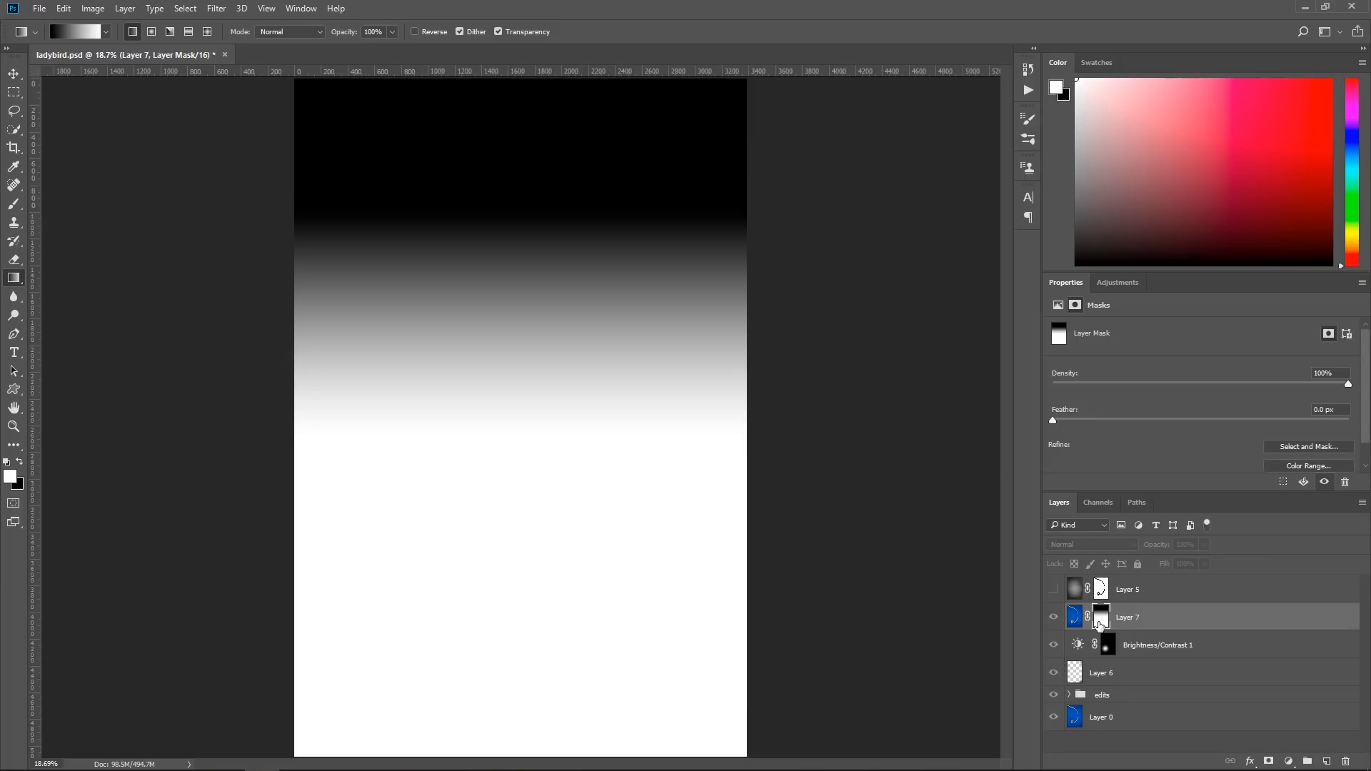
pyautogui.keyDown('alt'); pyautogui.click(1101, 621); pyautogui.keyUp('alt')
# Apply Lens Blur to Layer 7's image with radius 32, using the inverted layer mask as the depth map source
pyautogui.click(1074, 619)
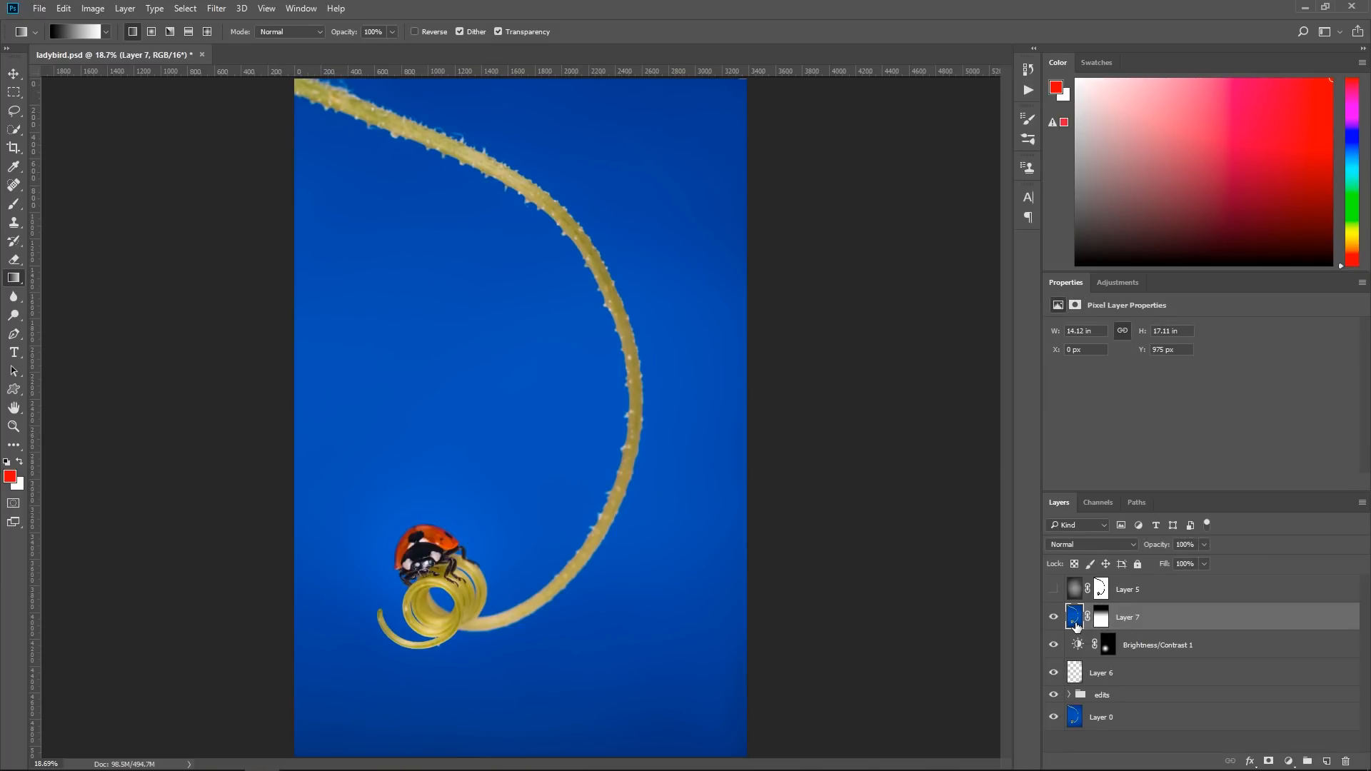
pyautogui.click(217, 9)
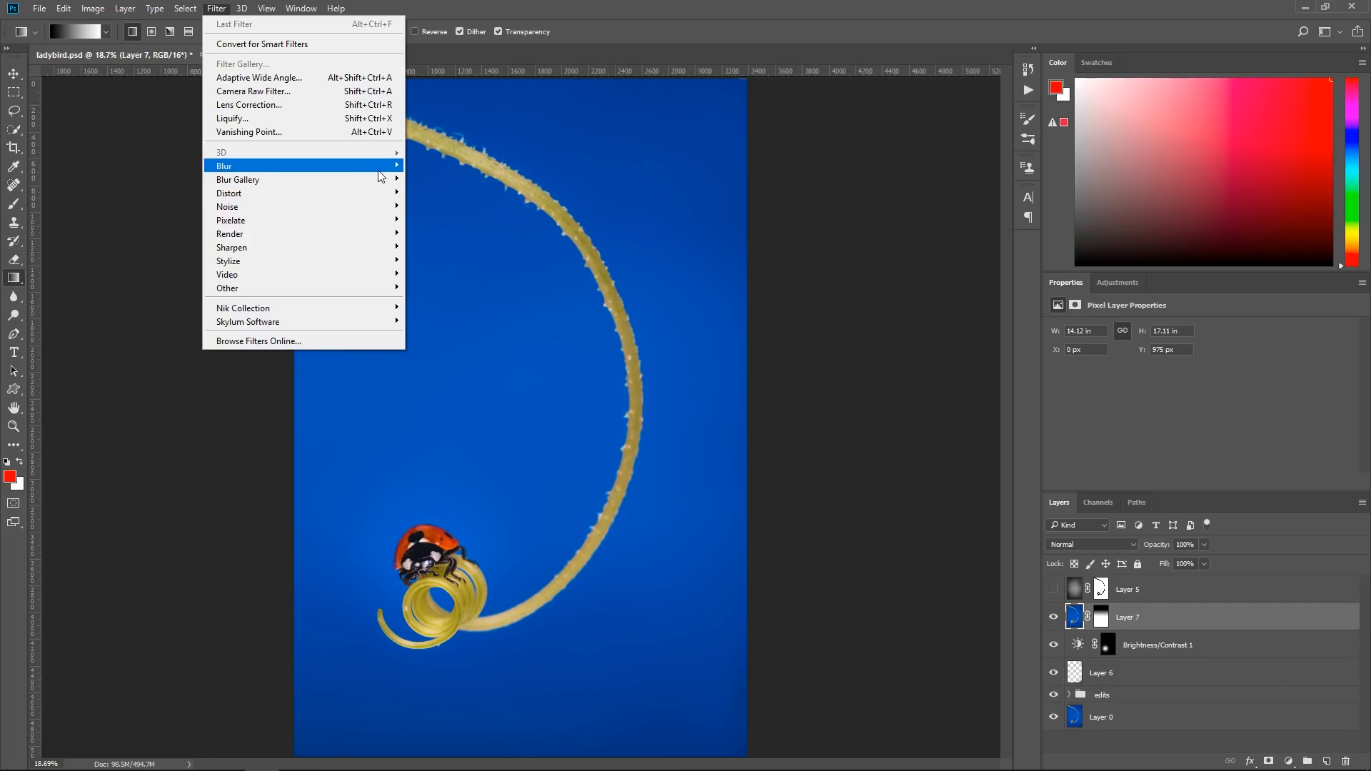
pyautogui.moveTo(379, 166)
pyautogui.click(448, 233)
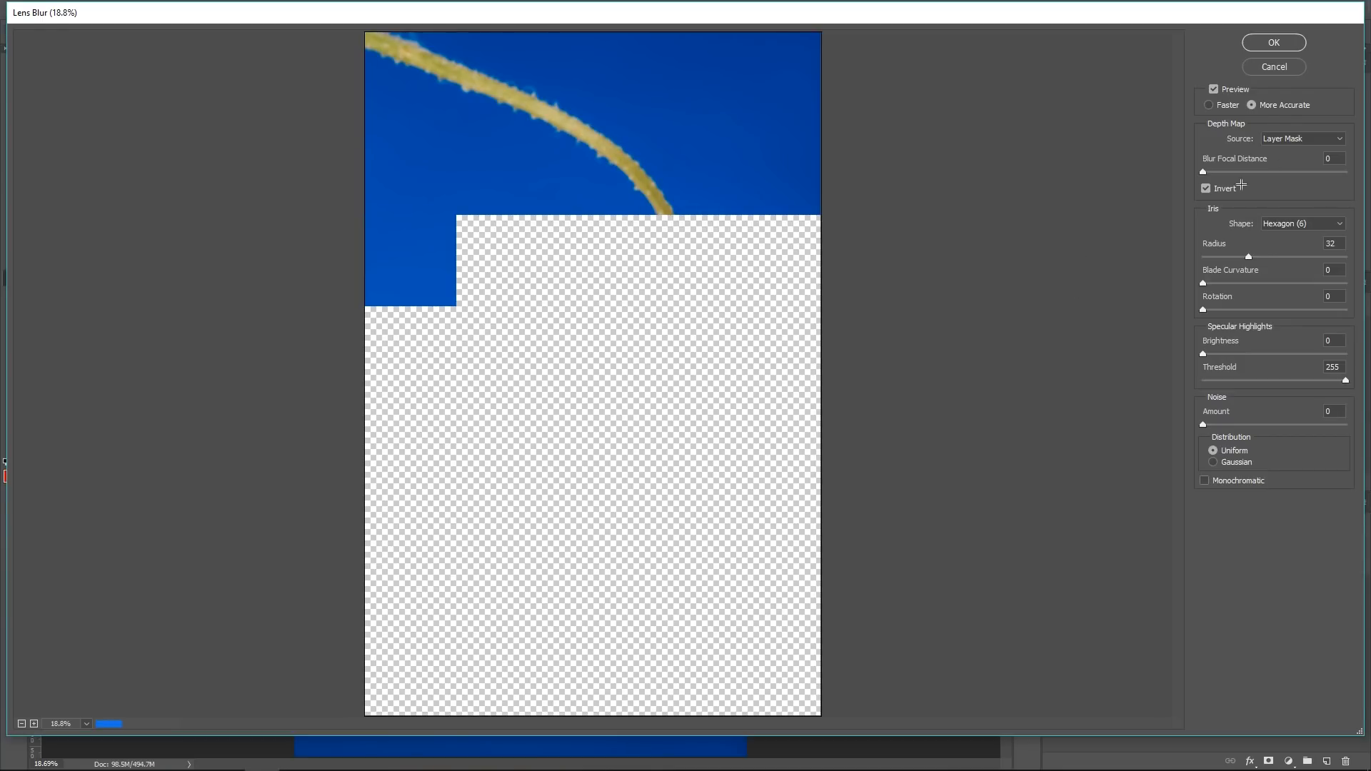
pyautogui.click(1296, 143)
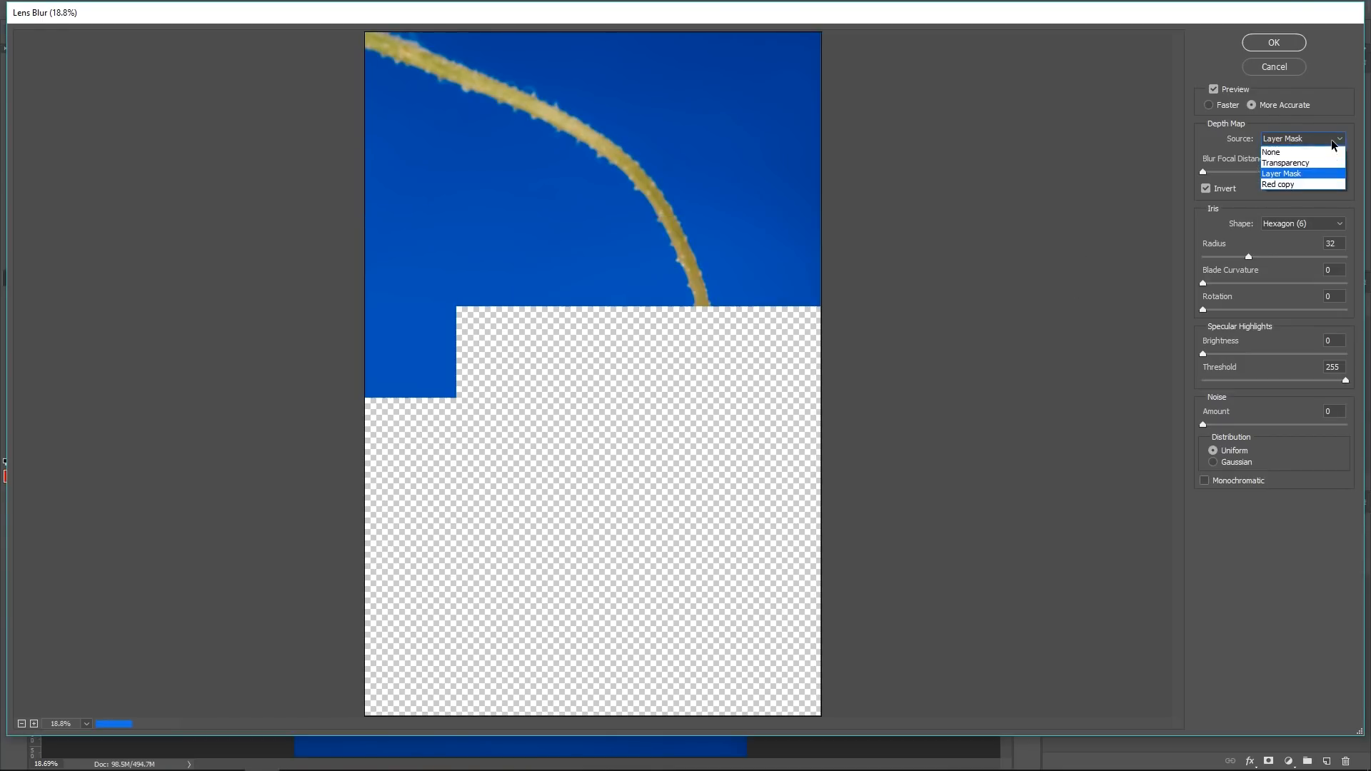
pyautogui.click(1287, 153)
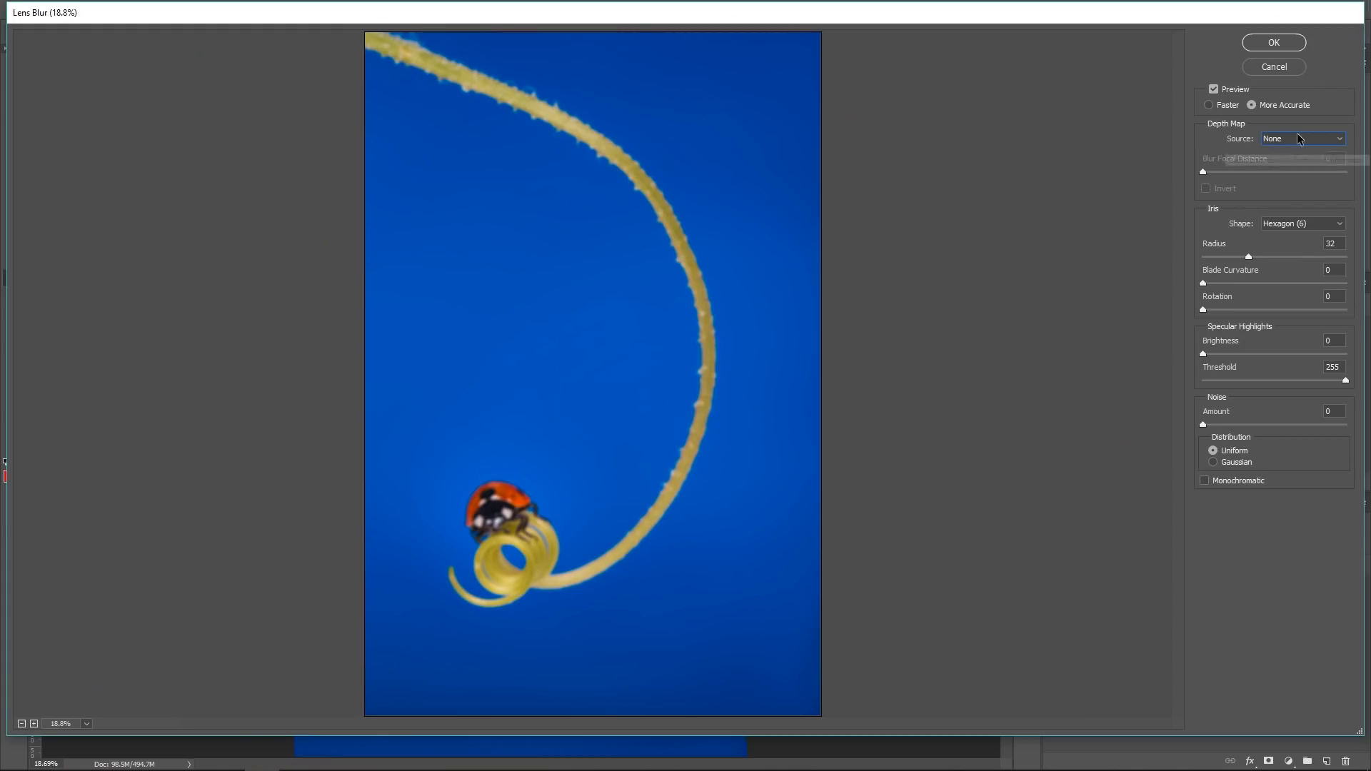
pyautogui.click(1298, 137)
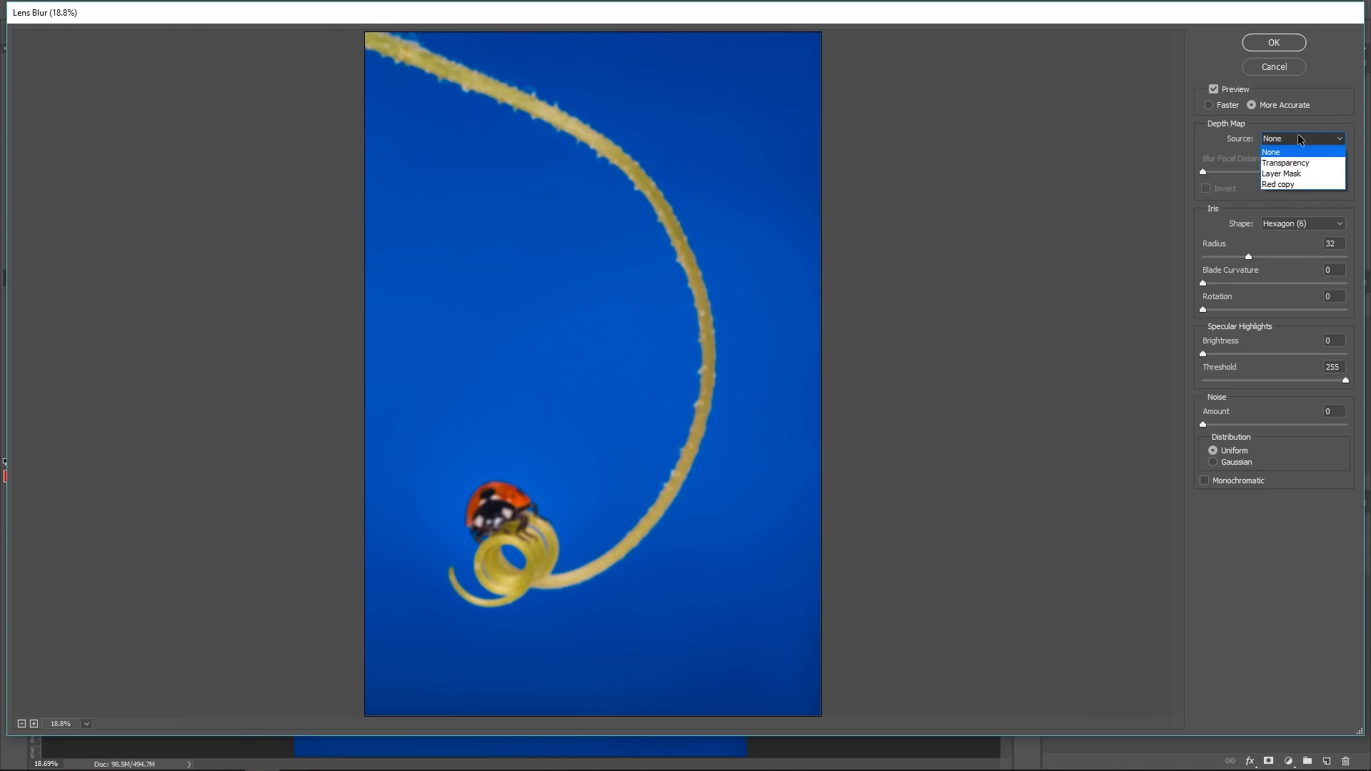
pyautogui.click(1296, 175)
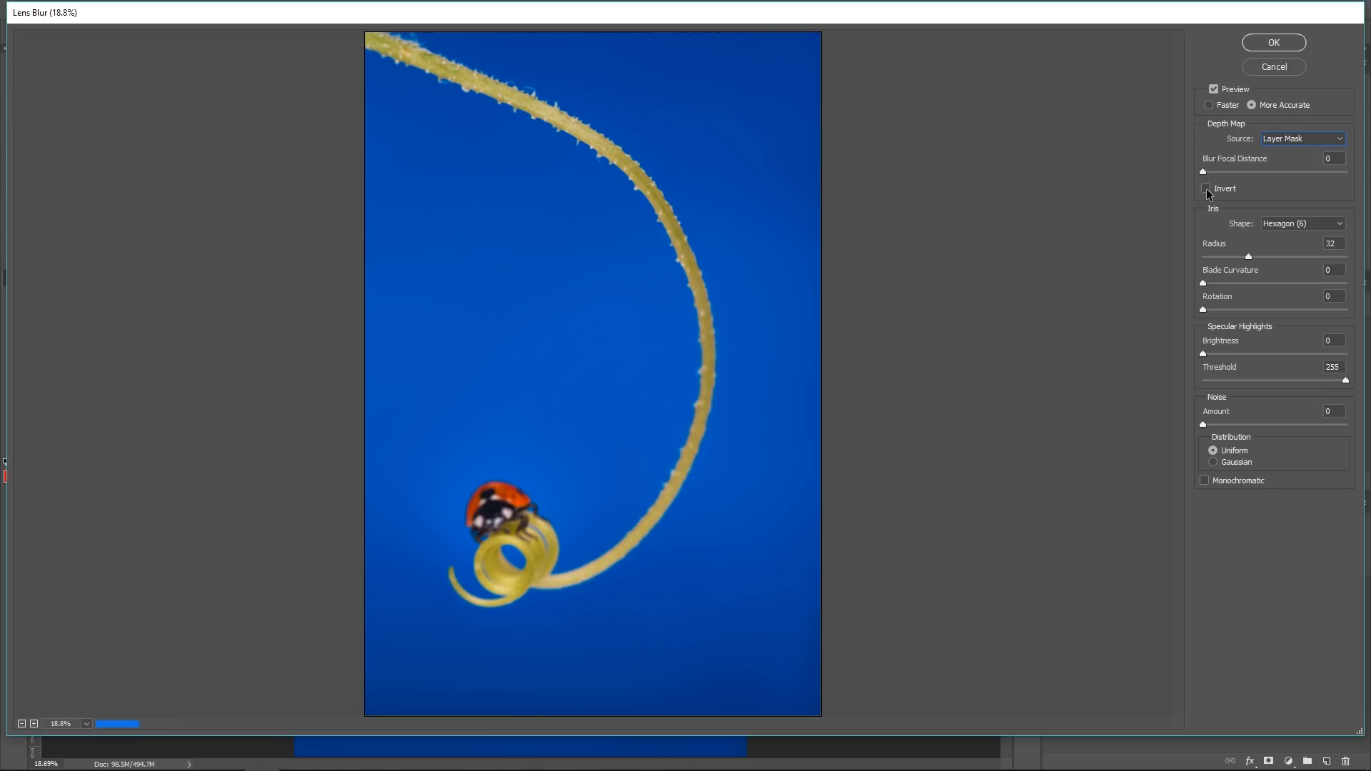
pyautogui.click(1206, 189)
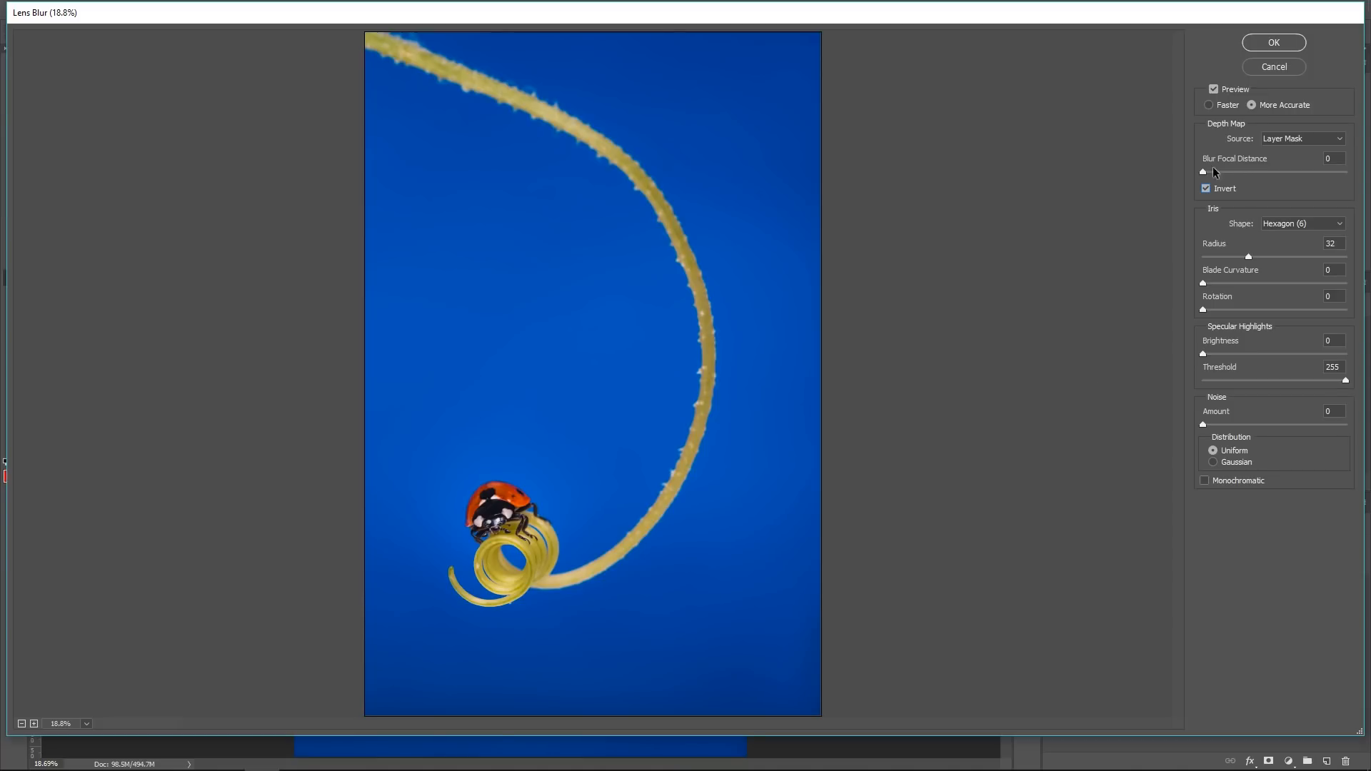
pyautogui.click(1278, 45)
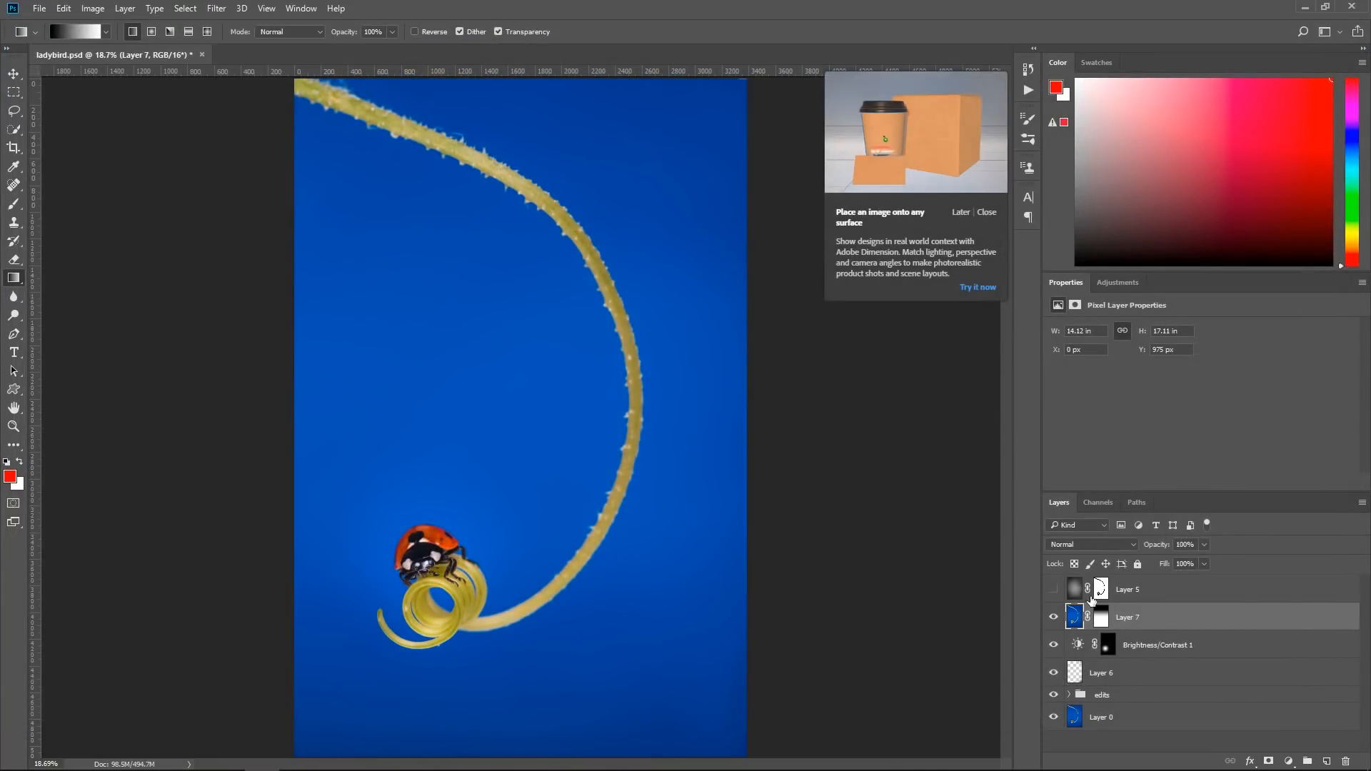
# Delete Layer 7's gradient mask without applying it, and toggle the layer's visibility to compare the blur
pyautogui.click(986, 212)
pyautogui.moveTo(1101, 619); pyautogui.dragTo(1345, 762)
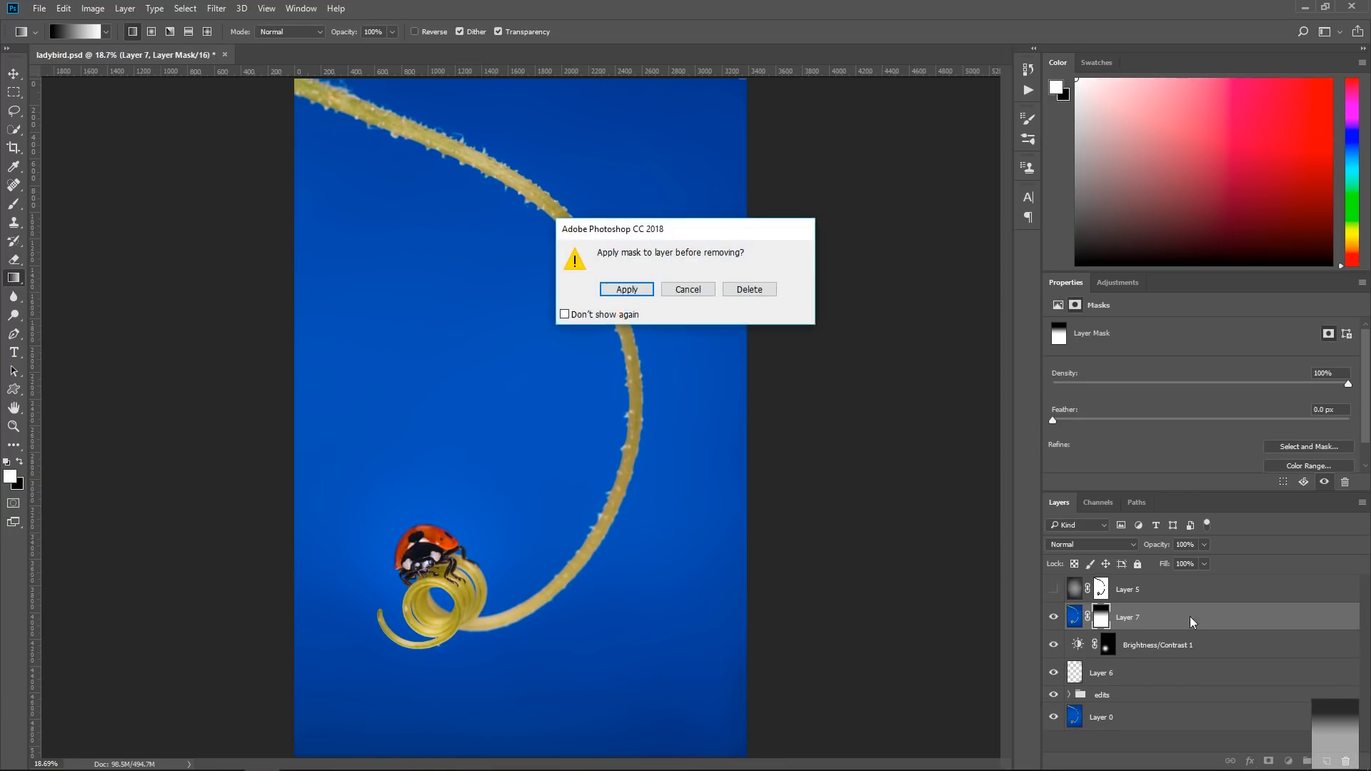
pyautogui.click(744, 293)
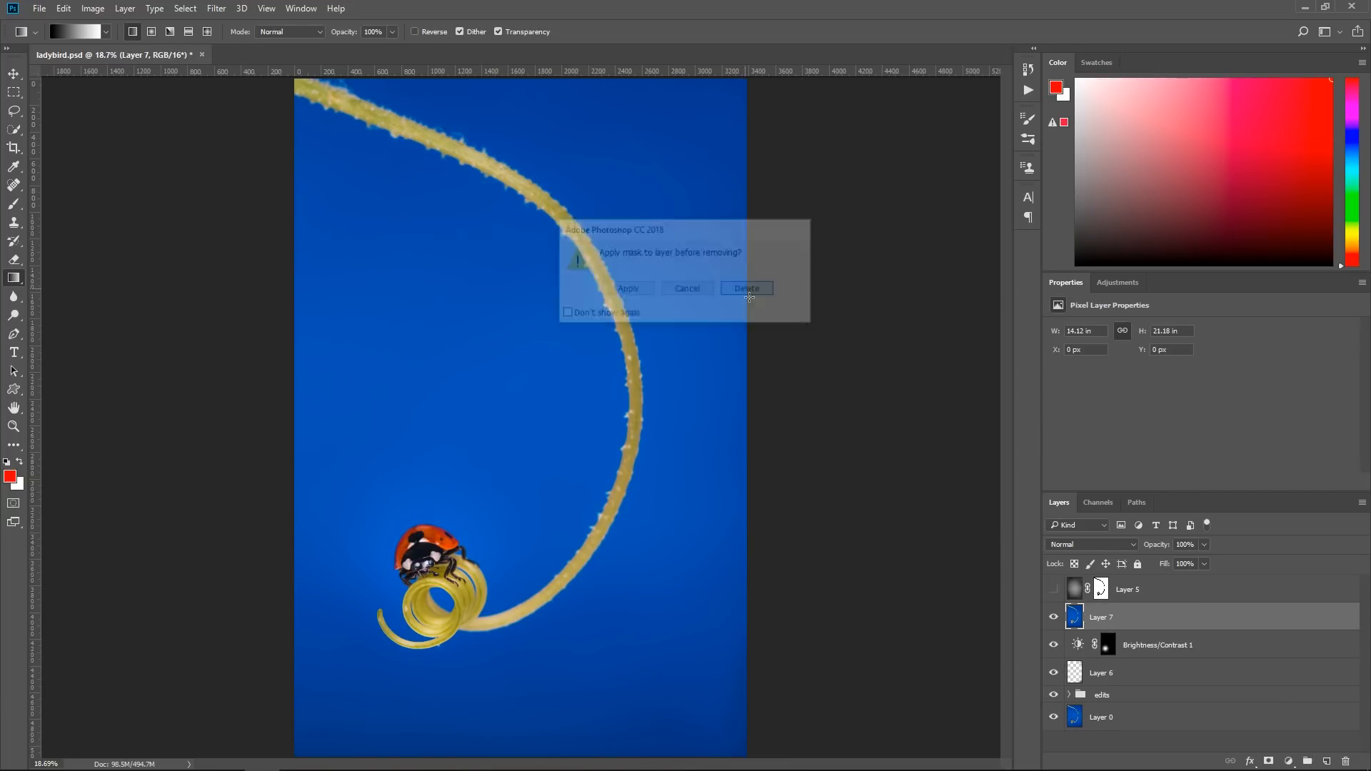
pyautogui.click(1055, 618)
pyautogui.click(1055, 618)
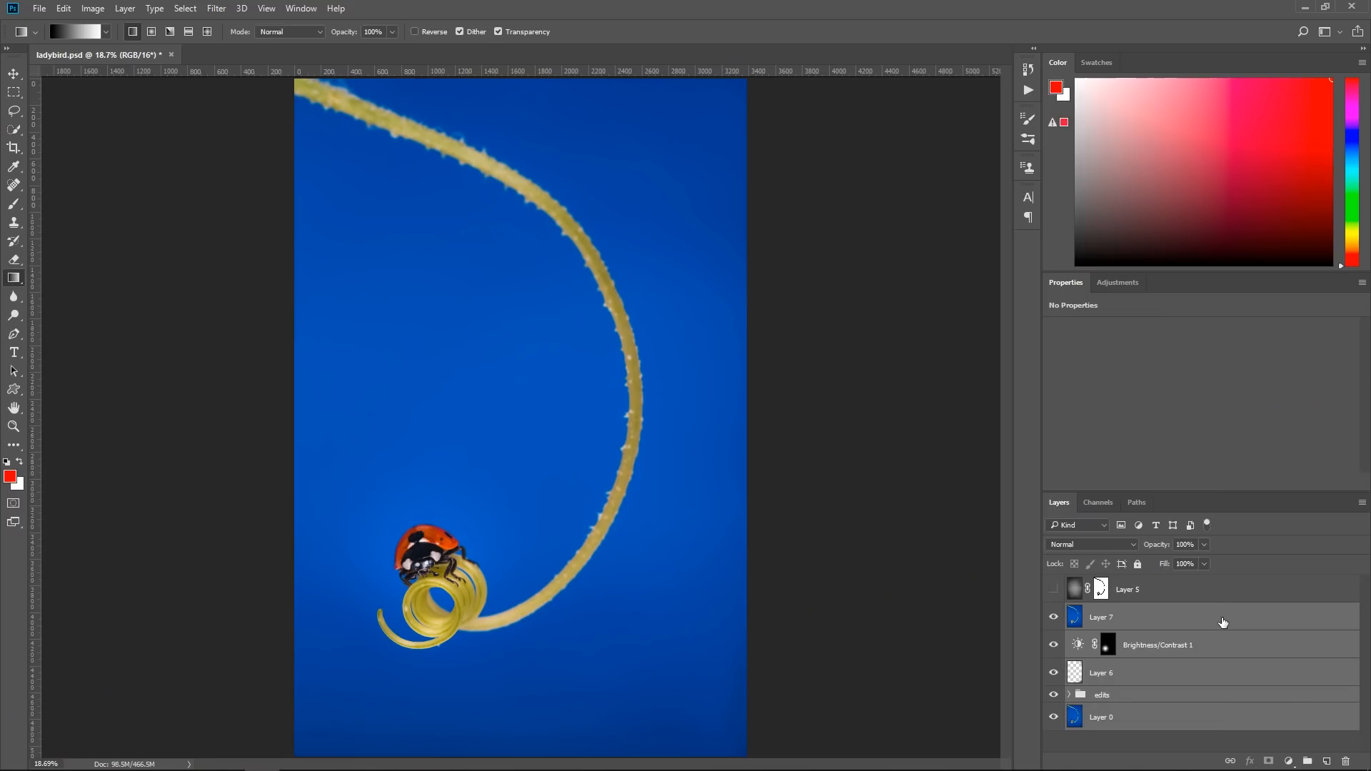
# Convert the selected layers, from Layer 7 down to Layer 0, into one smart object and open it in the Camera Raw Filter
pyautogui.rightClick(1222, 618)
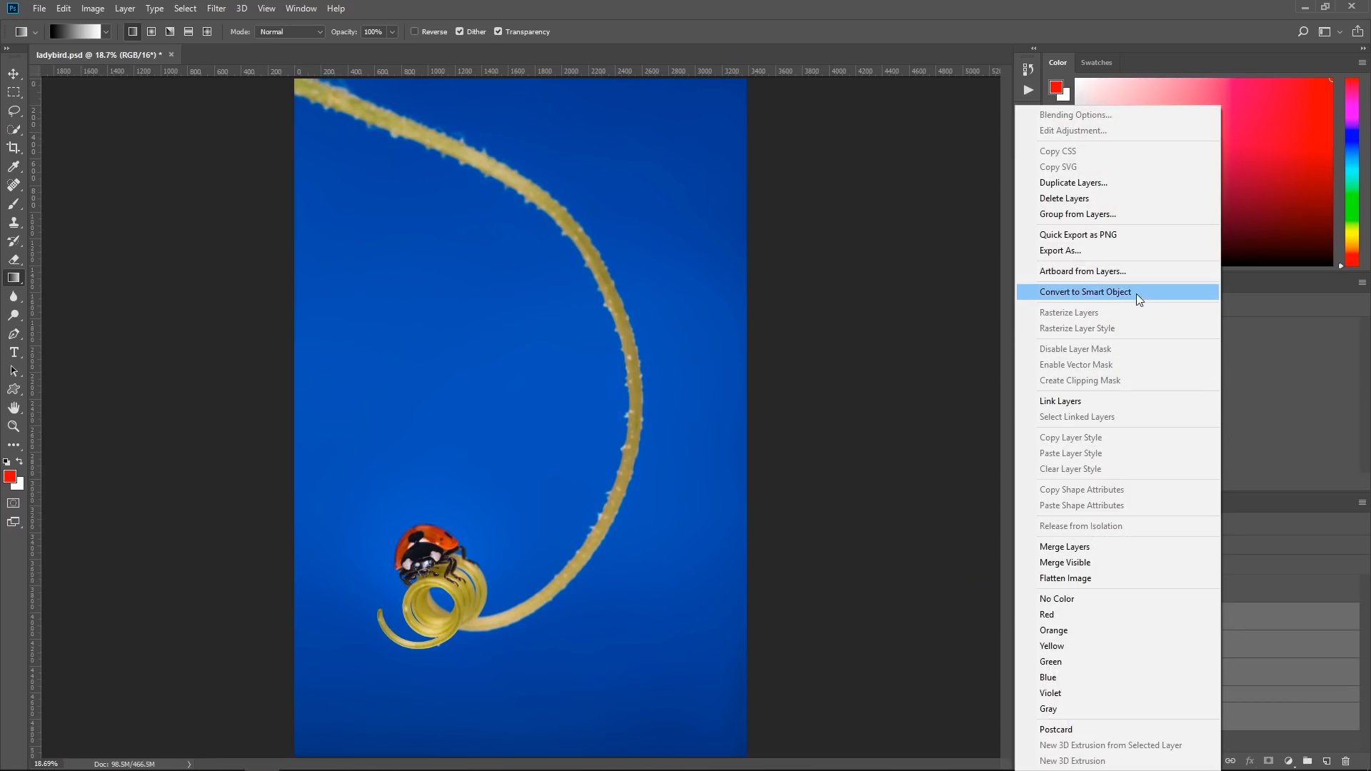
pyautogui.click(1074, 293)
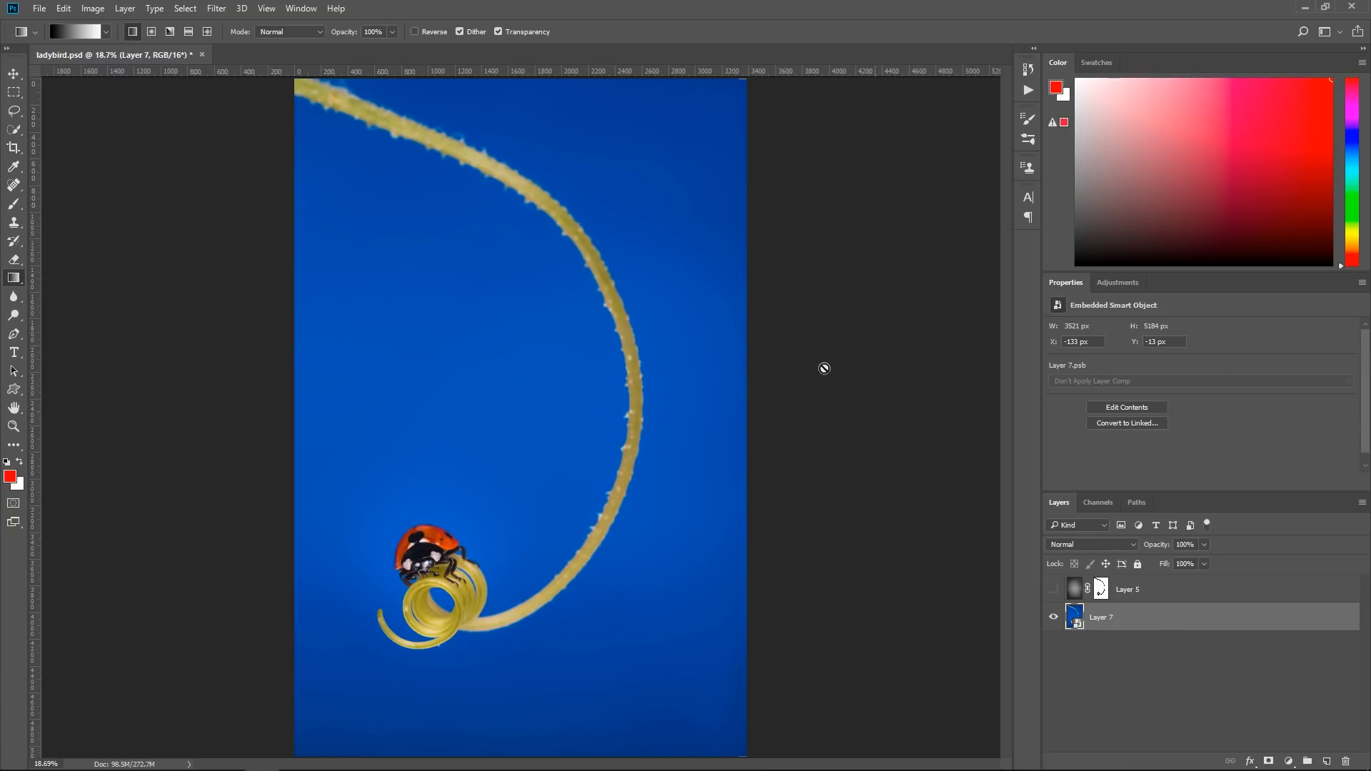
pyautogui.click(216, 8)
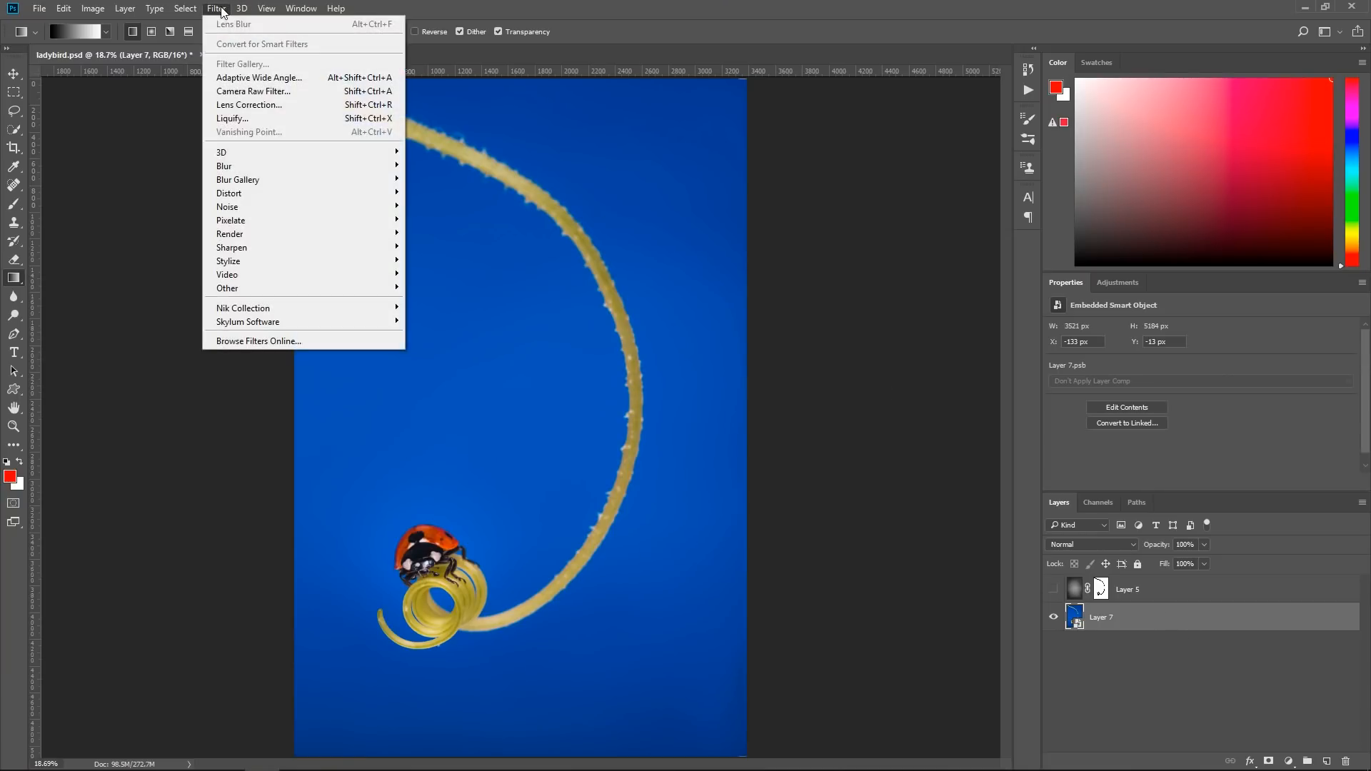
pyautogui.click(238, 92)
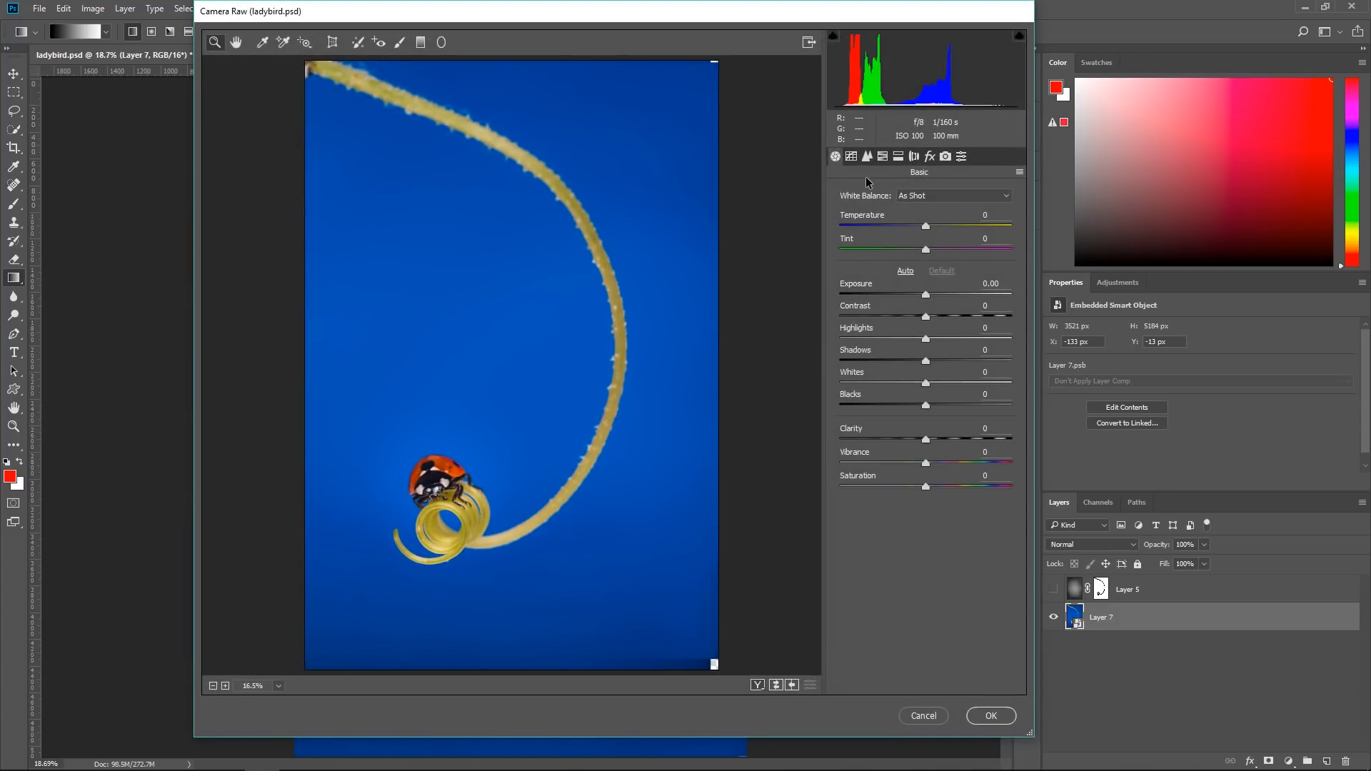
# Set the HSL hues to Blues -10, Aquas -3 and Yellows +50, and apply the Camera Raw filter to Layer 7
pyautogui.click(882, 157)
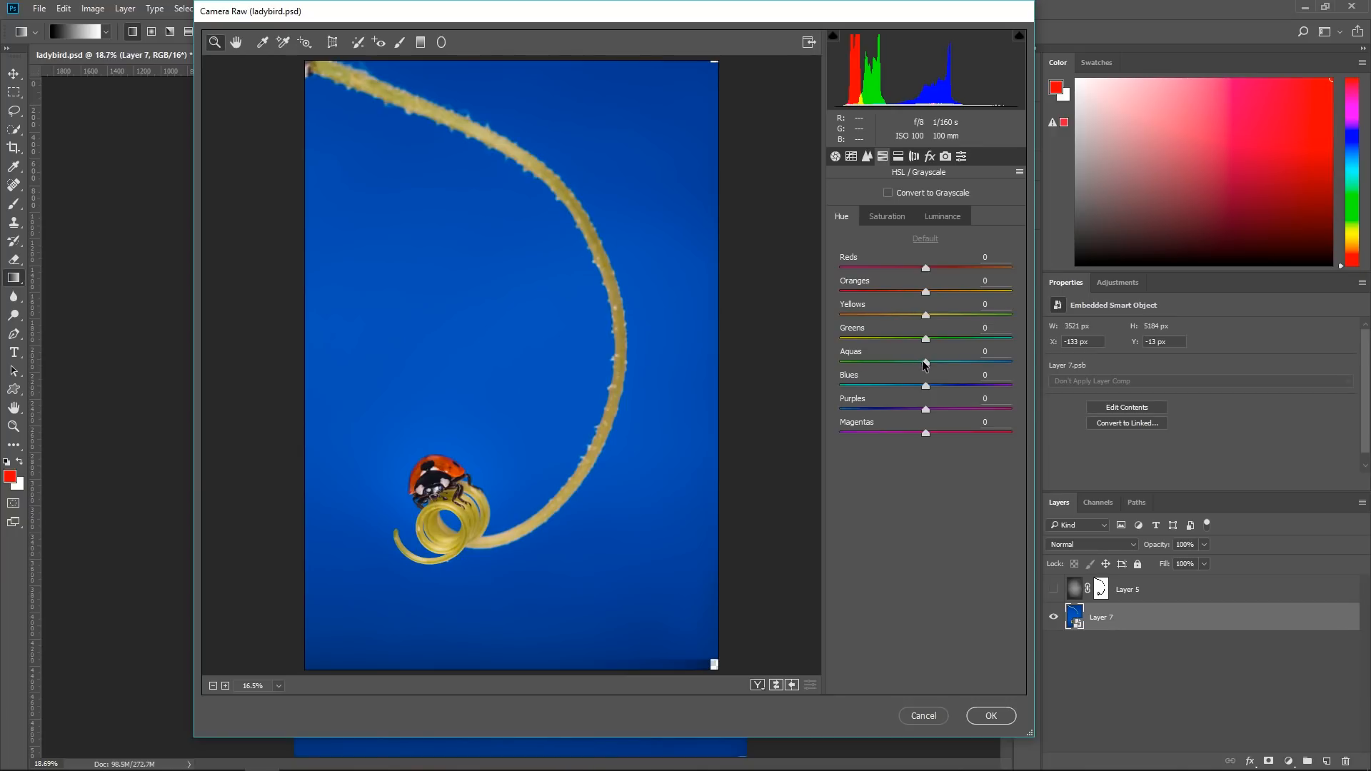
pyautogui.moveTo(927, 388); pyautogui.dragTo(919, 383)
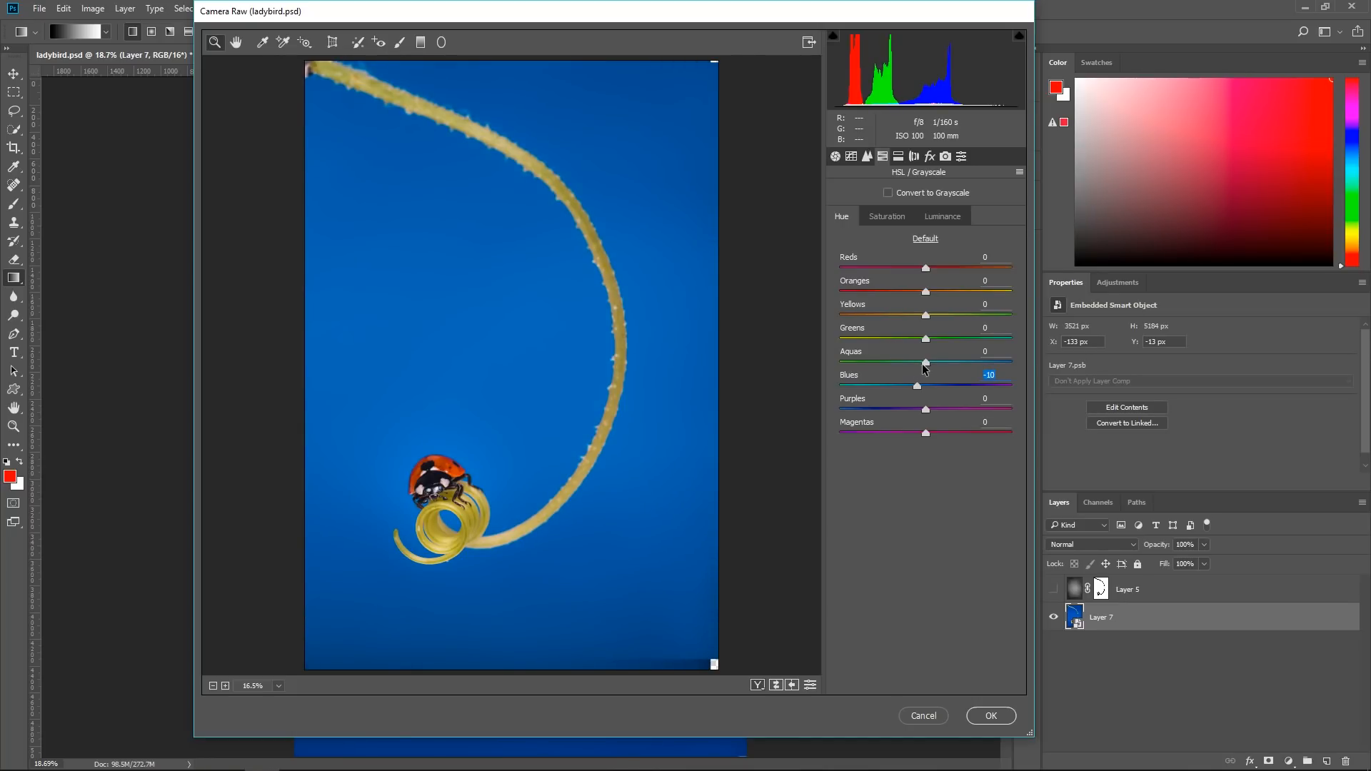
pyautogui.moveTo(926, 366); pyautogui.dragTo(919, 365)
pyautogui.moveTo(967, 314); pyautogui.dragTo(968, 315)
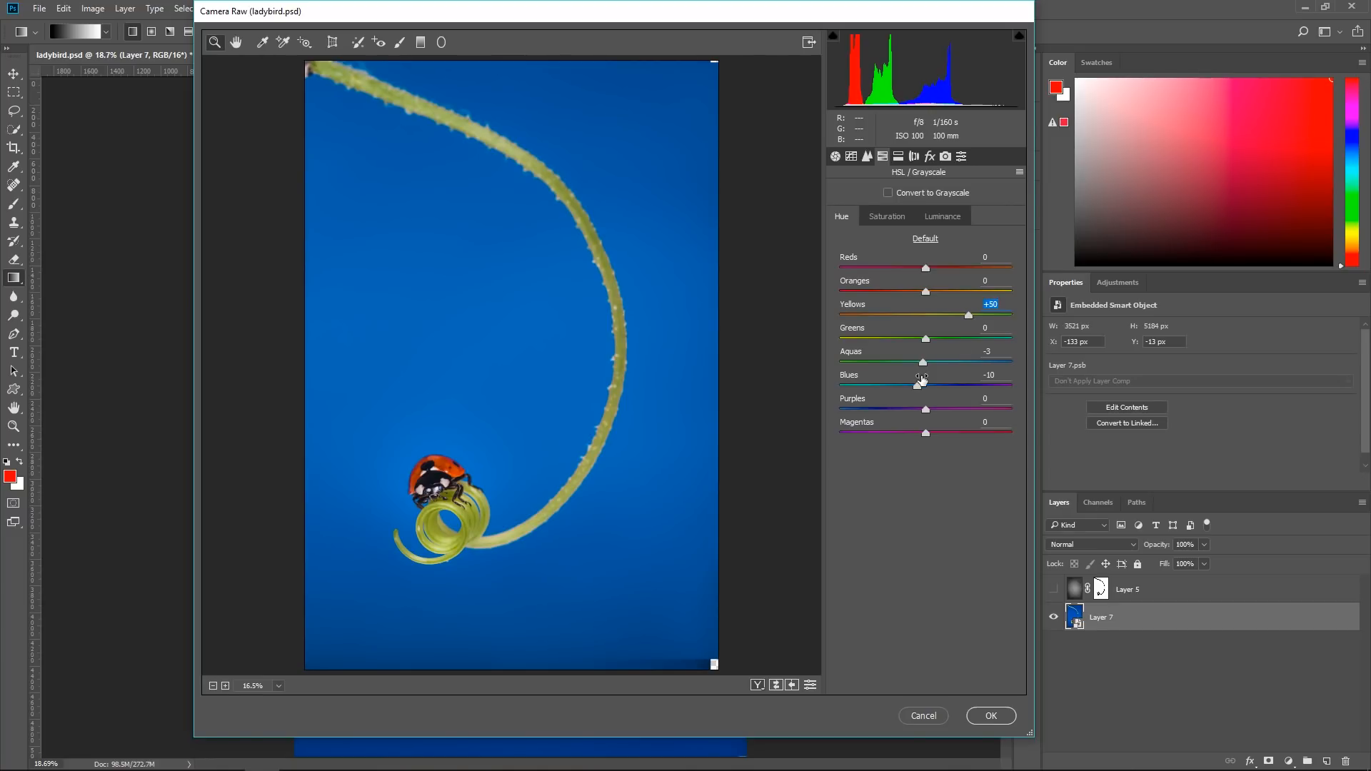
pyautogui.click(990, 716)
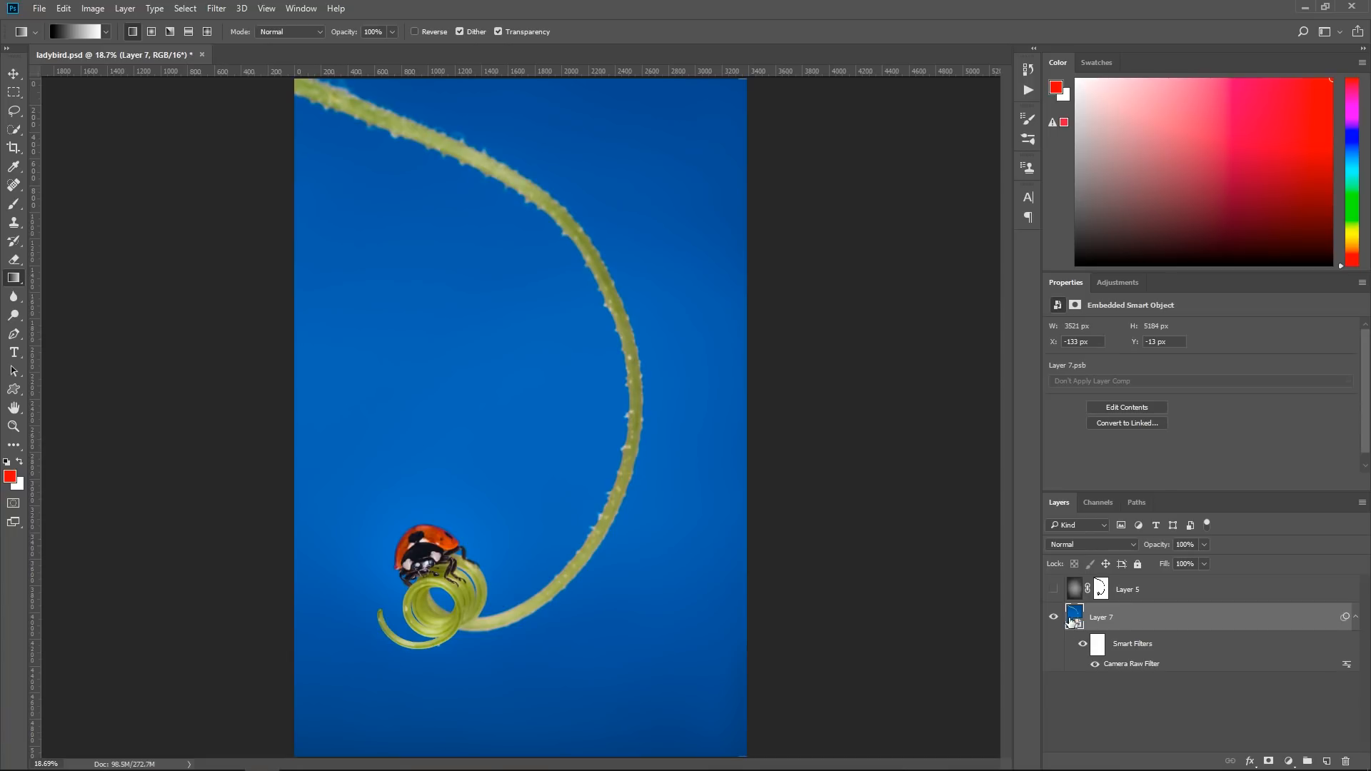
# Compare the history states before and after the Camera Raw filter, keep the filtered state, and show the Layer 5 texture
pyautogui.click(1028, 69)
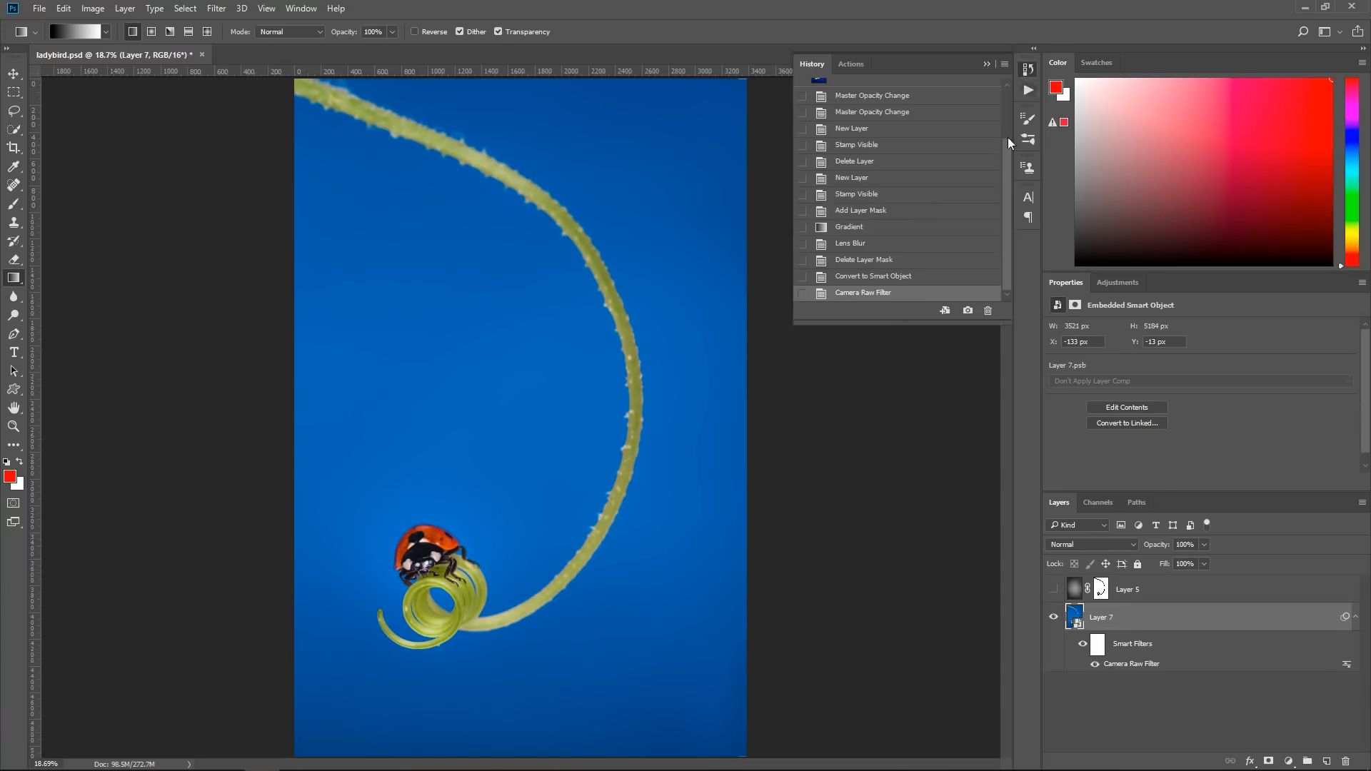
pyautogui.click(892, 281)
pyautogui.click(893, 291)
pyautogui.click(1053, 589)
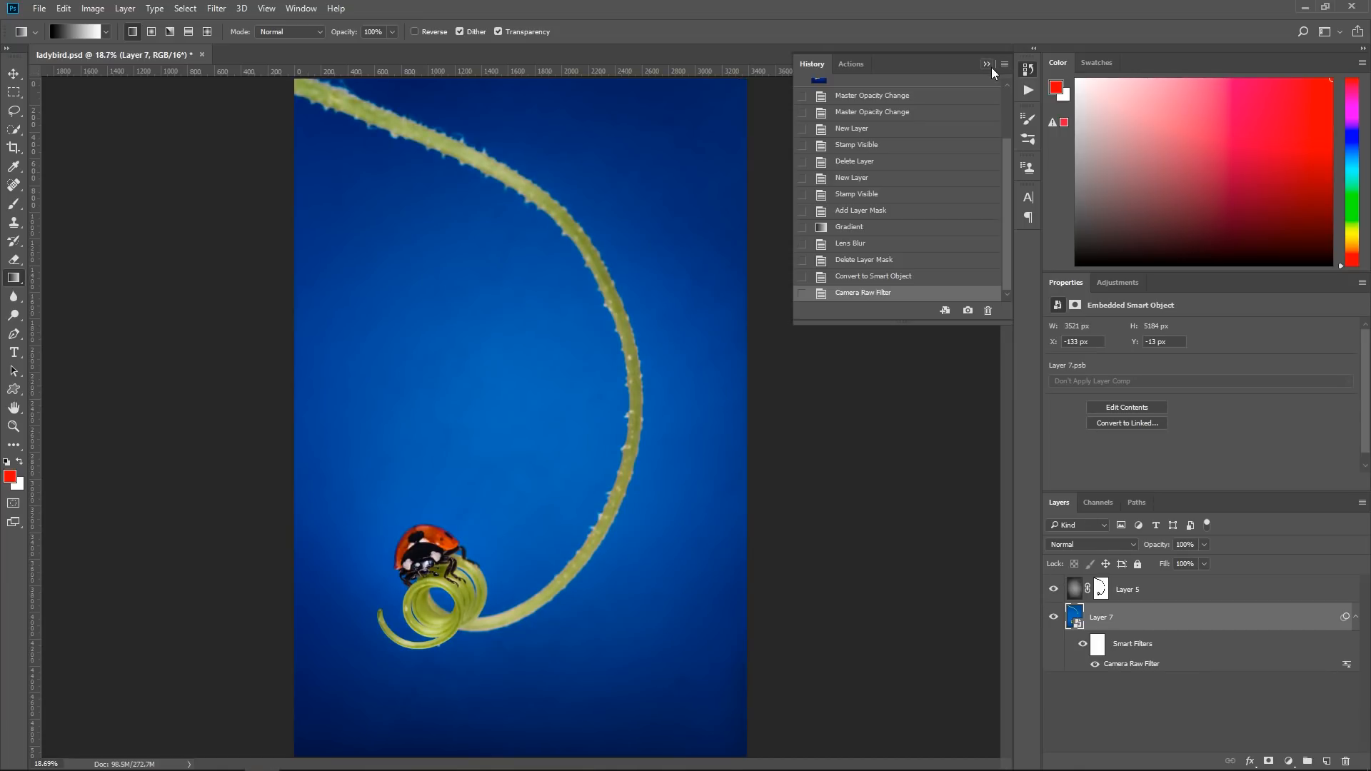
pyautogui.click(993, 67)
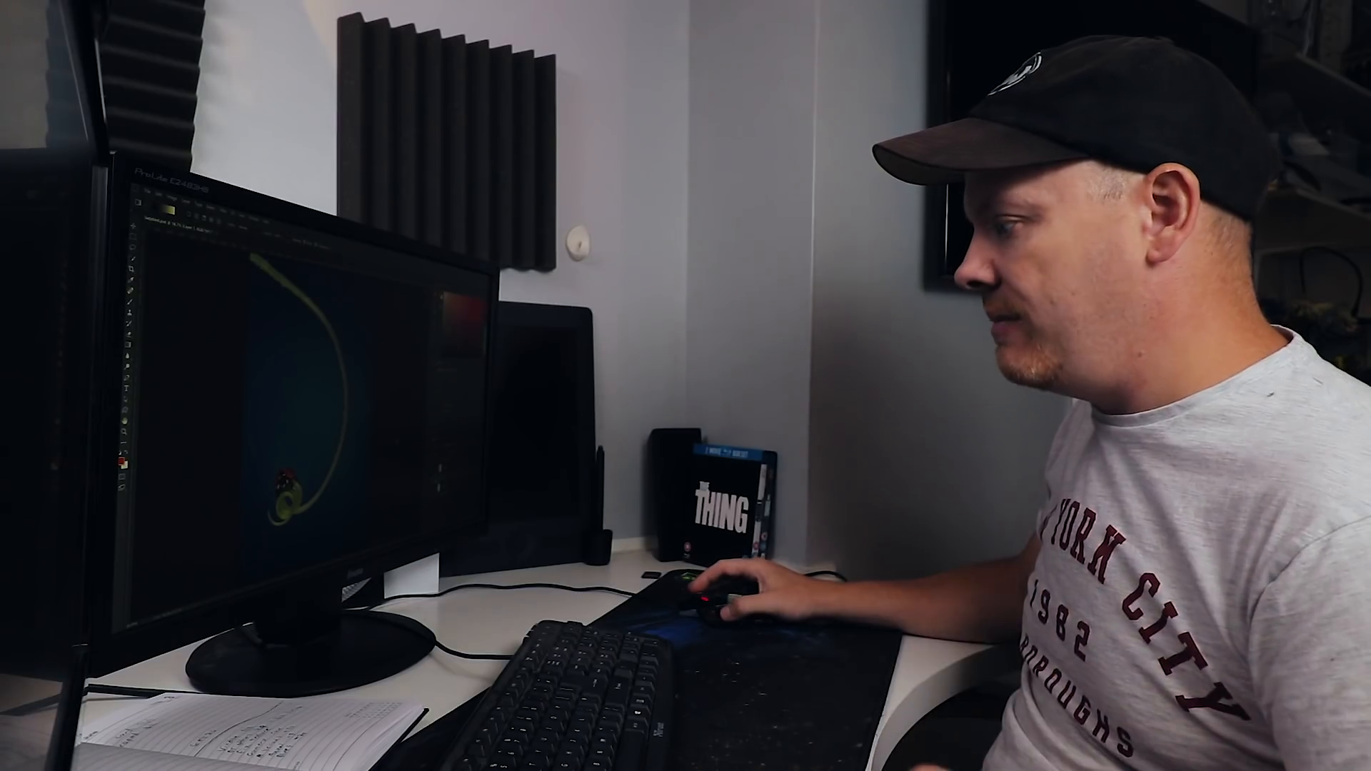